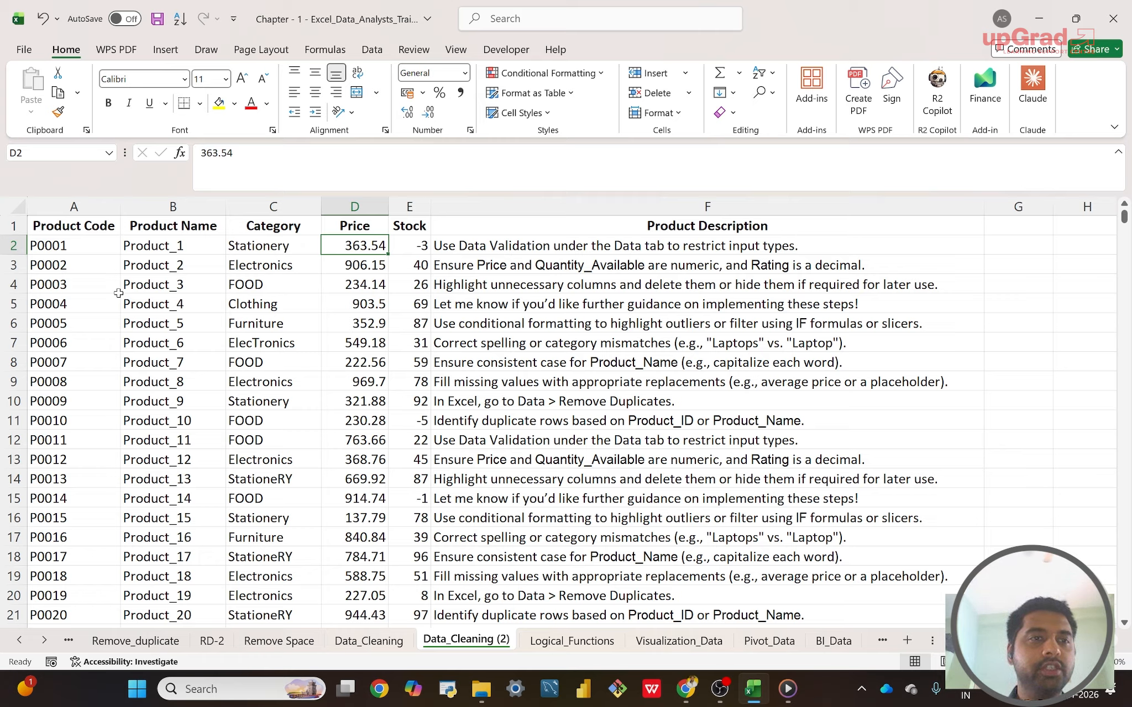
- Review the product table's column headers from Product Code through Product Description
left_click(71, 225)
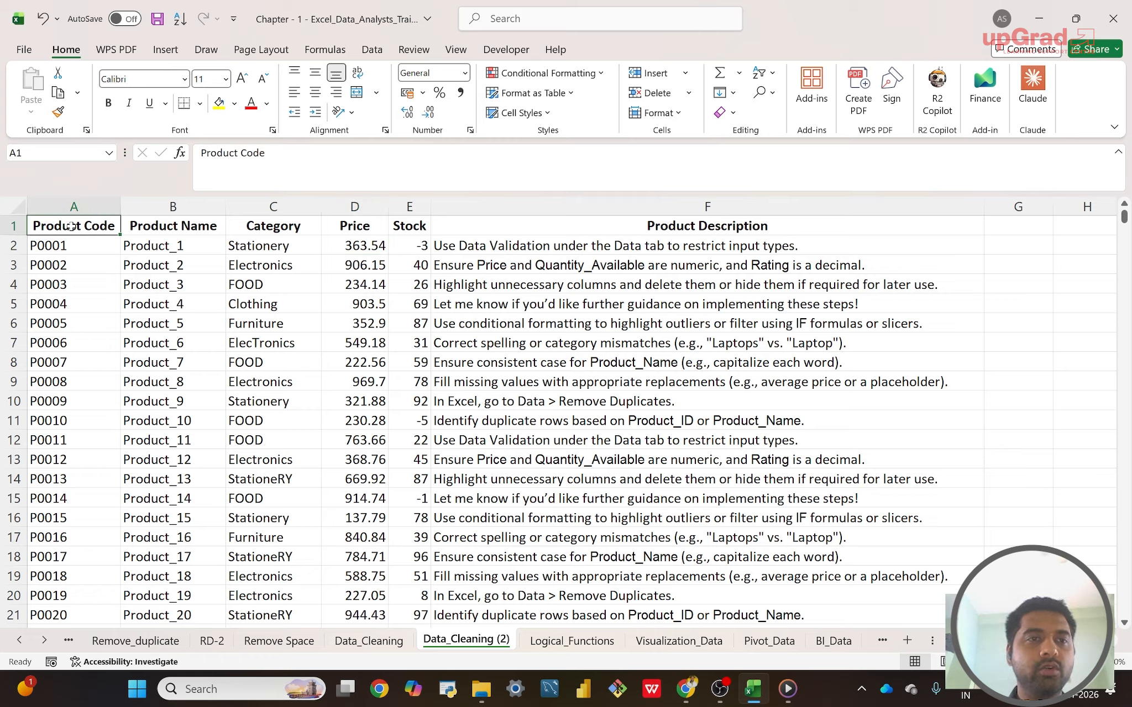
left_click(160, 227)
left_click(263, 223)
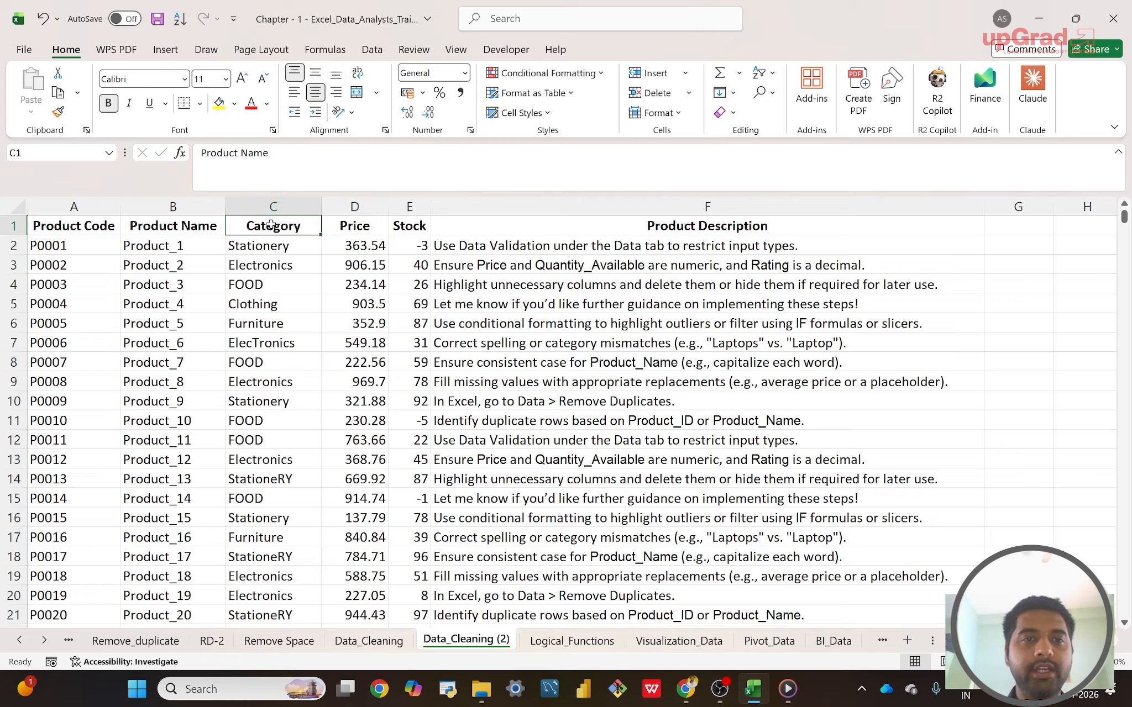
left_click(335, 231)
left_click(405, 230)
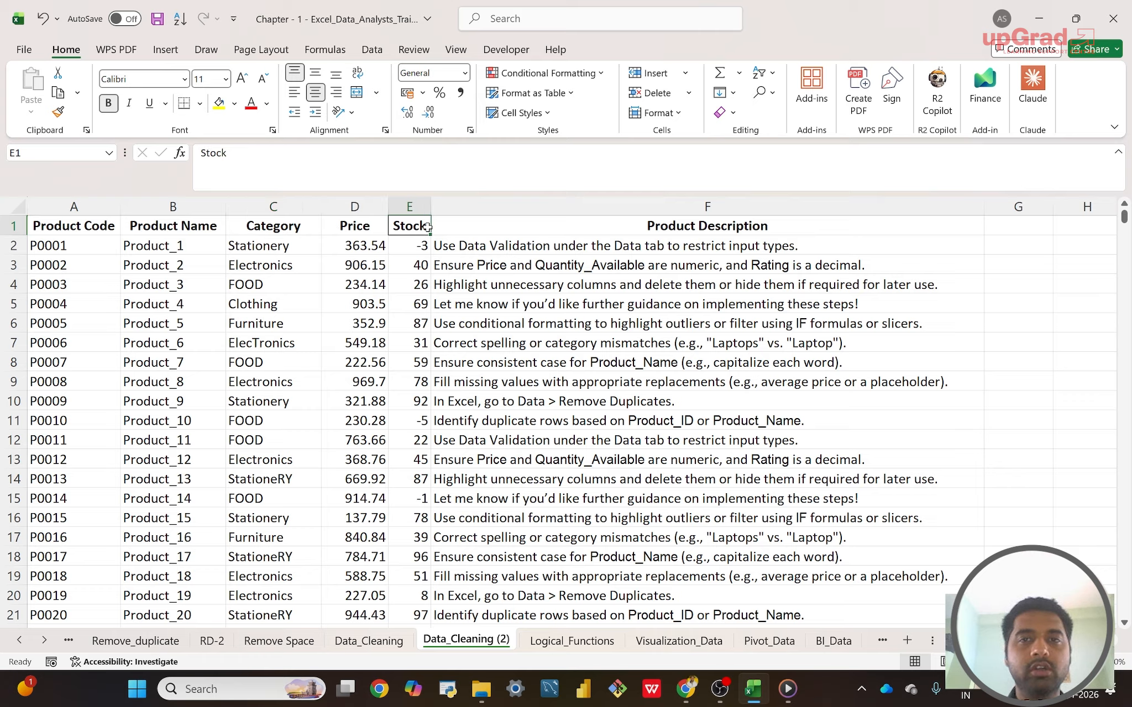
left_click(546, 233)
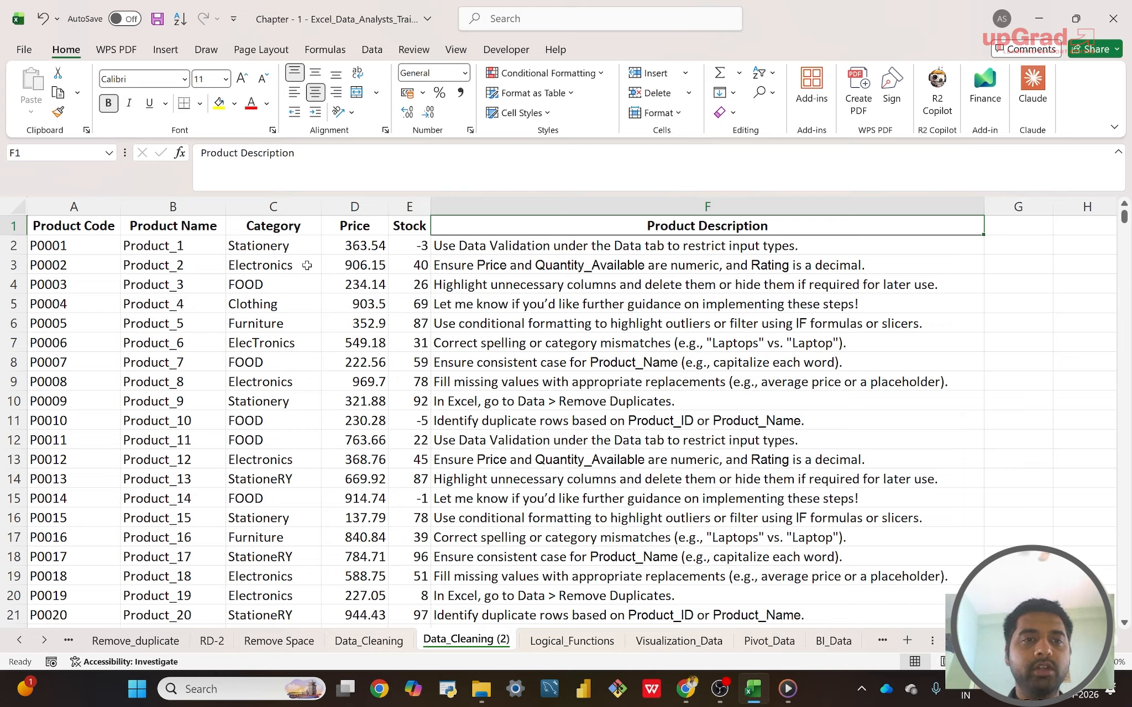
- Examine the Category column down to row 32 for inconsistent letter case in the category names
left_click(299, 227)
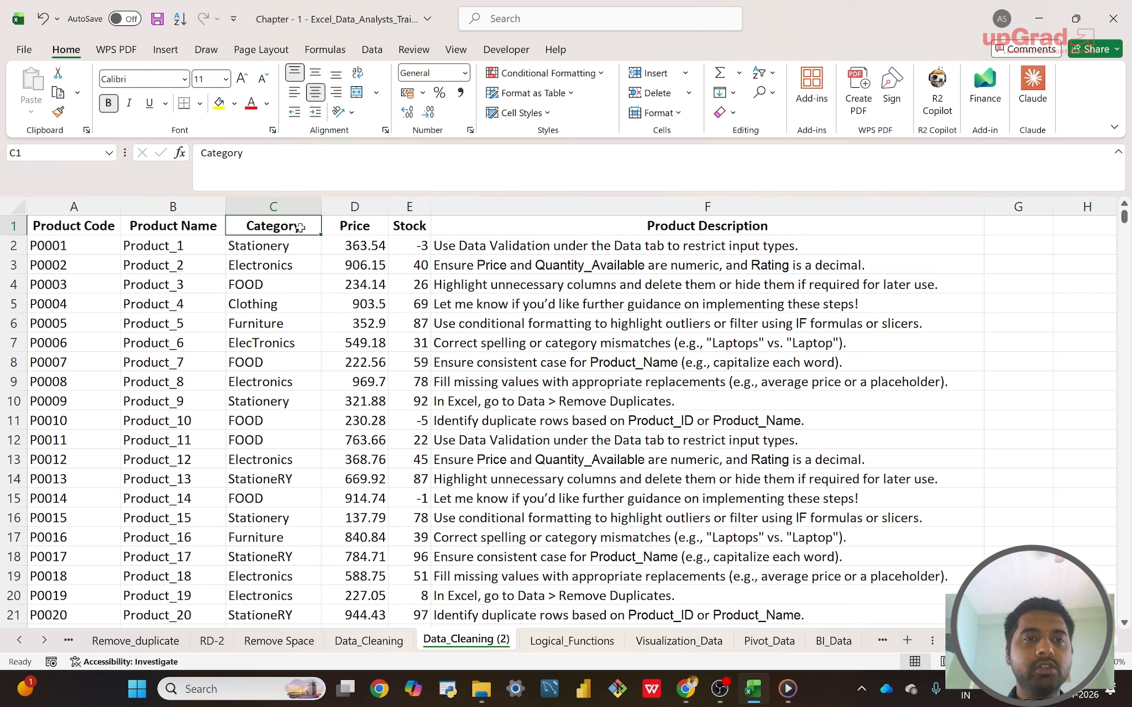
left_click(271, 250)
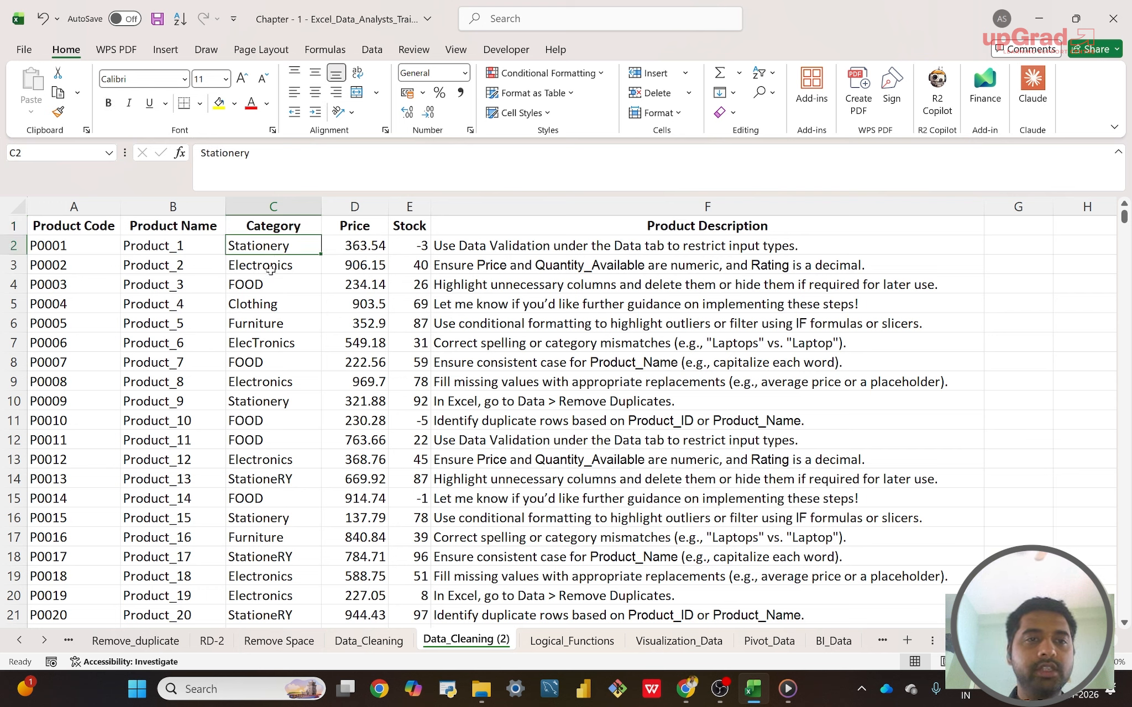
left_click(270, 269)
left_click(268, 284)
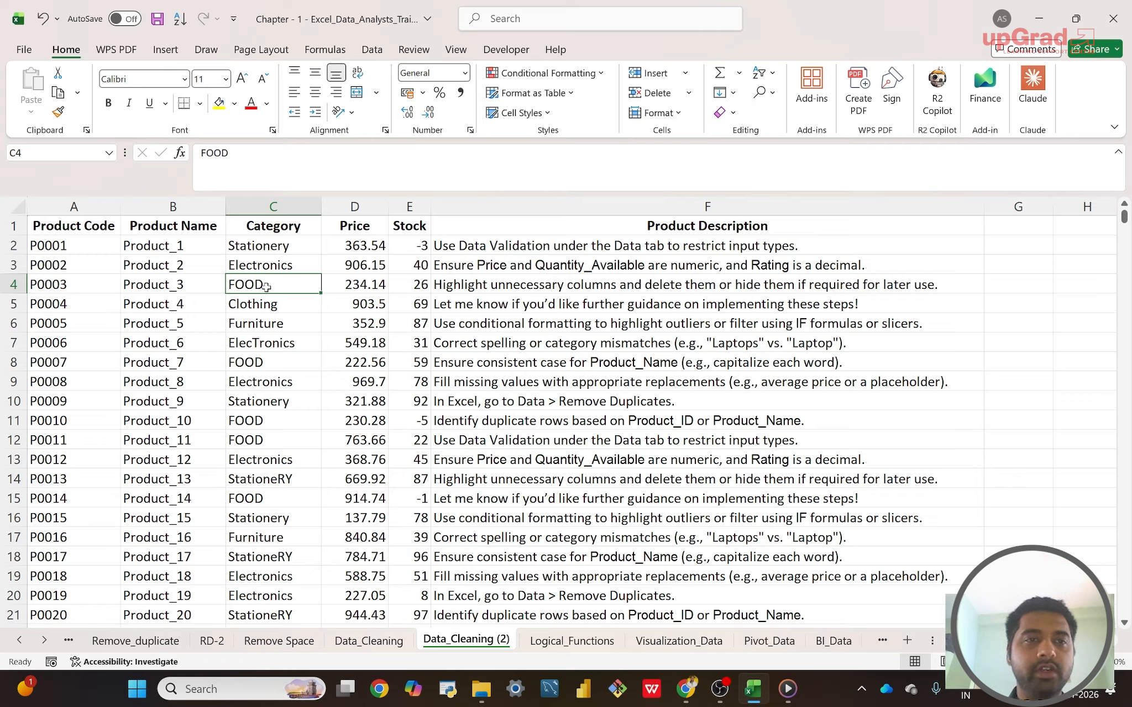
left_click(241, 247)
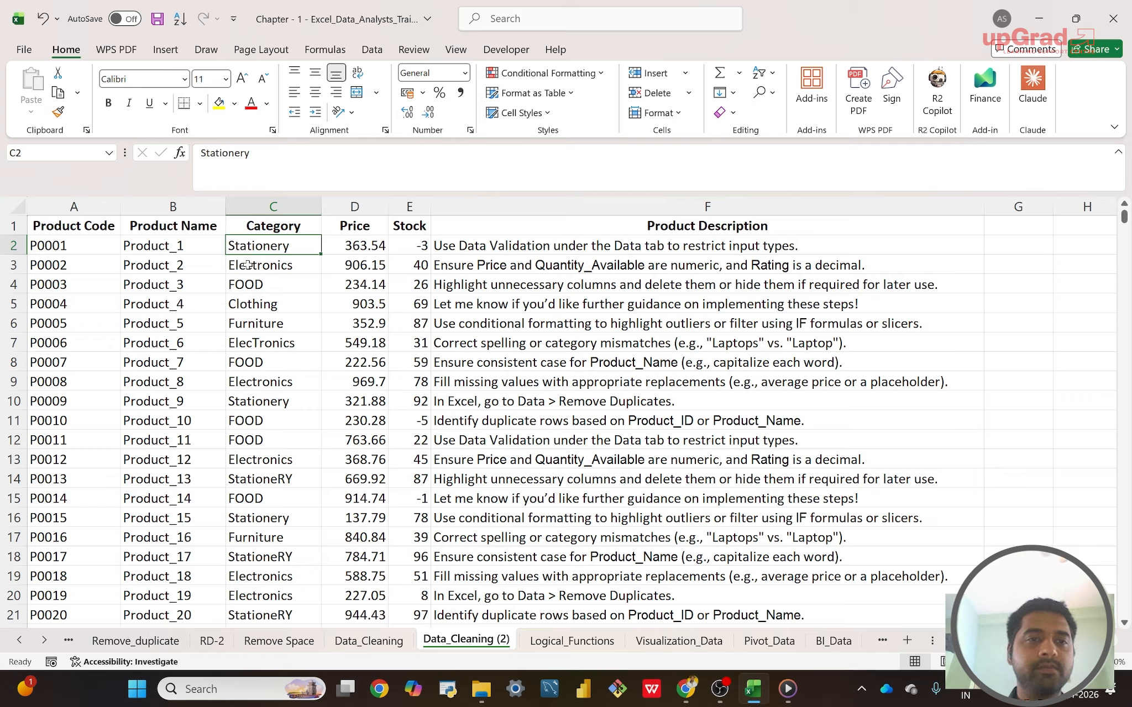
left_click(249, 268)
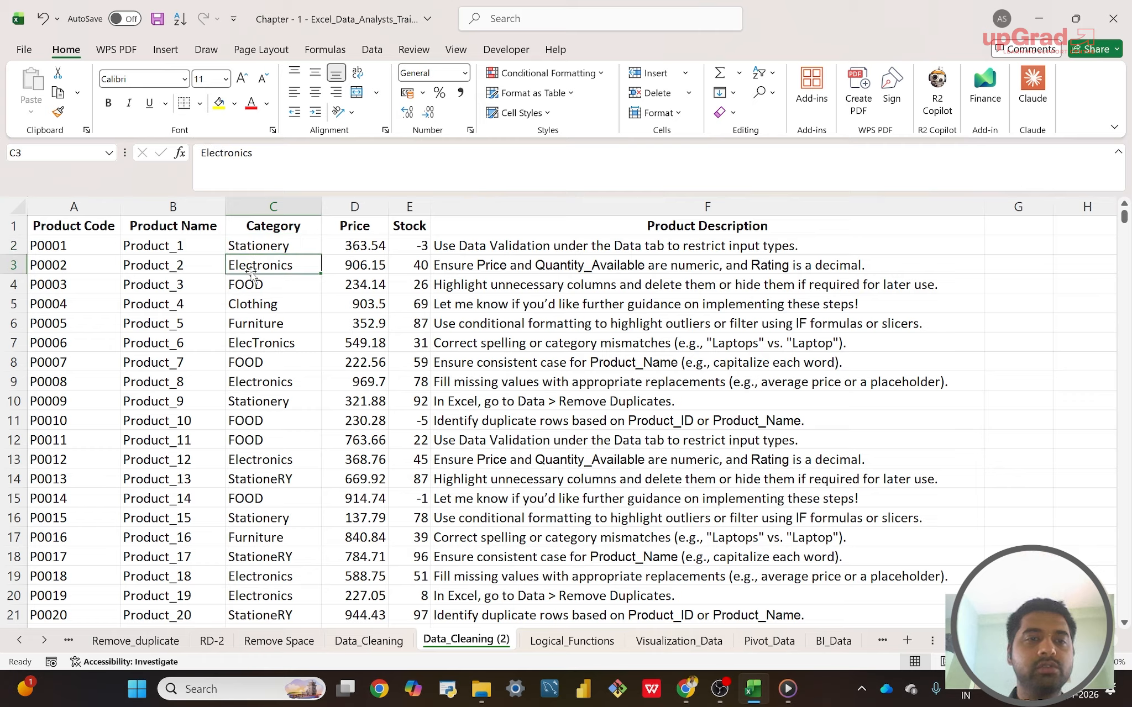
left_click(249, 286)
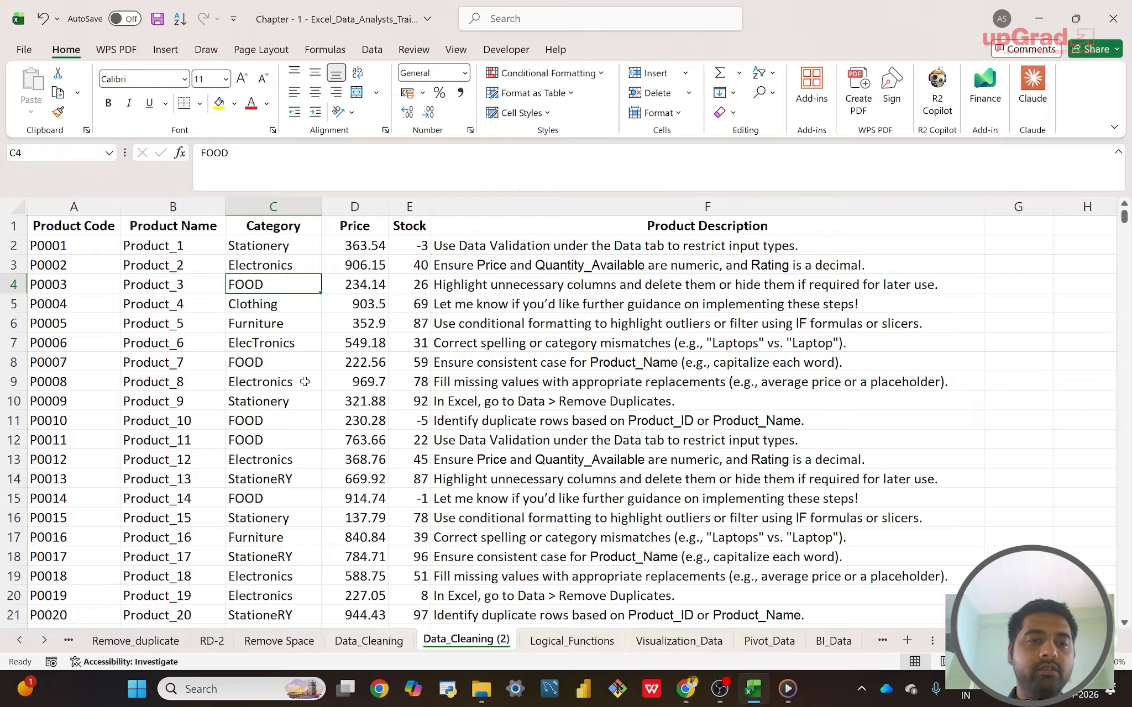
left_click(259, 480)
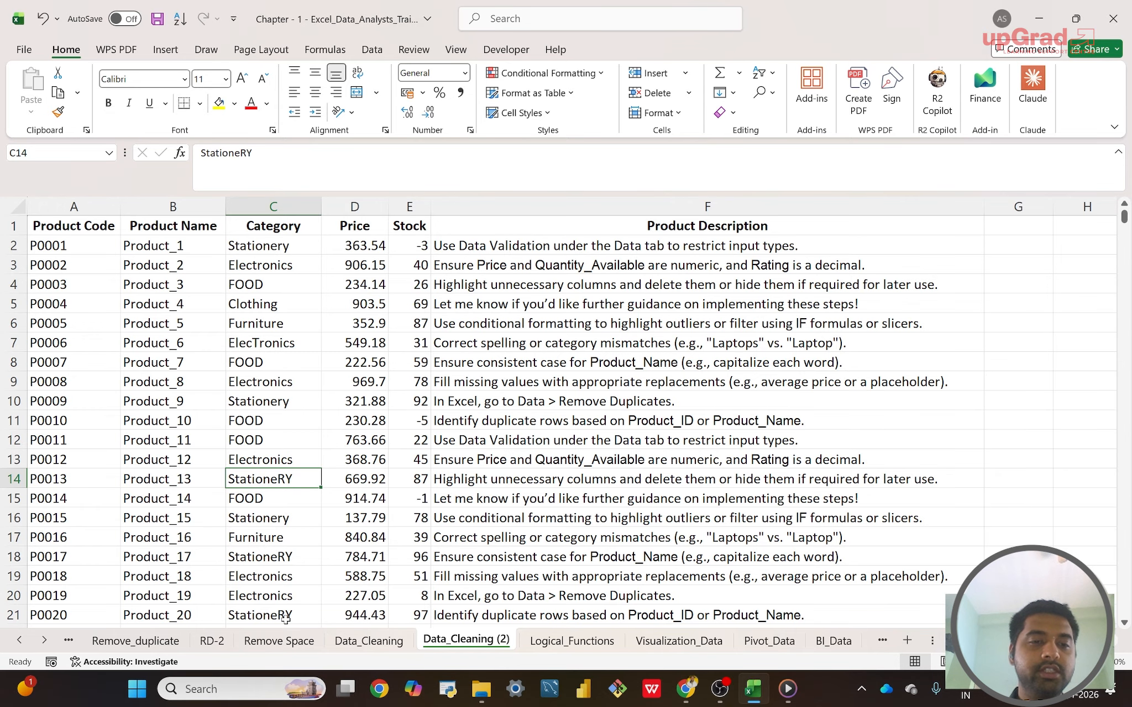
left_click(269, 563)
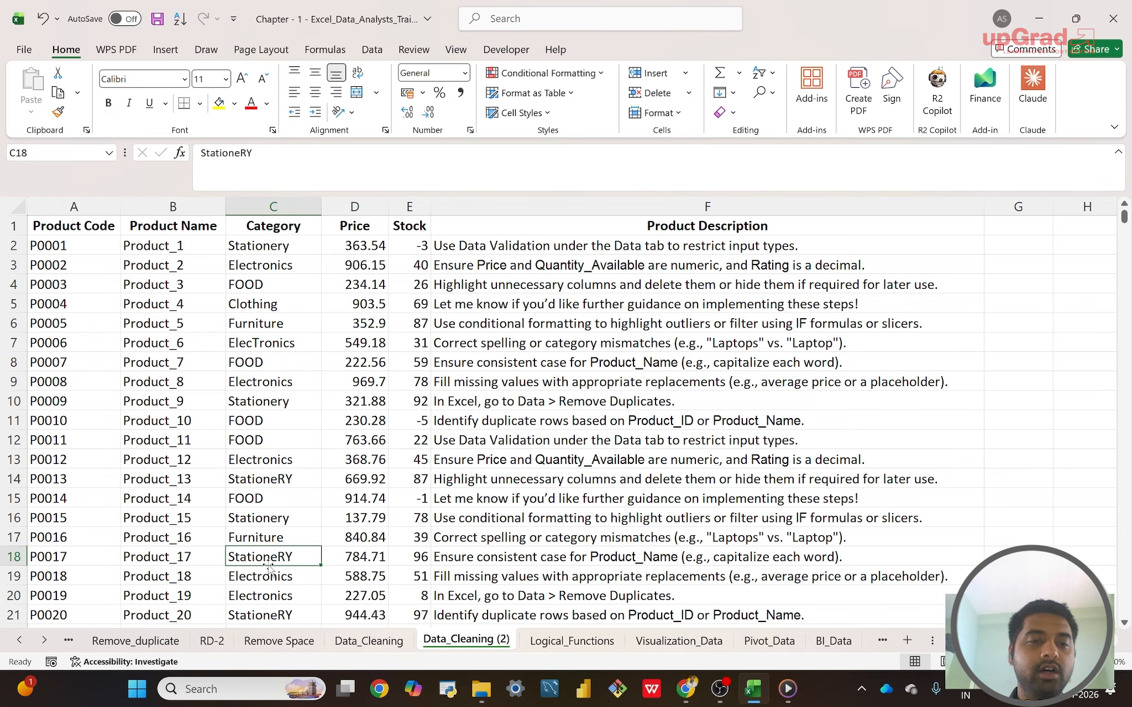
key("Down")
key("Down")
key("Down")
key("Down")
key("Down")
key("Down")
key("Down")
key("Down")
key("Down")
key("Down")
key("Down")
key("Down")
key("Down")
key("Down")
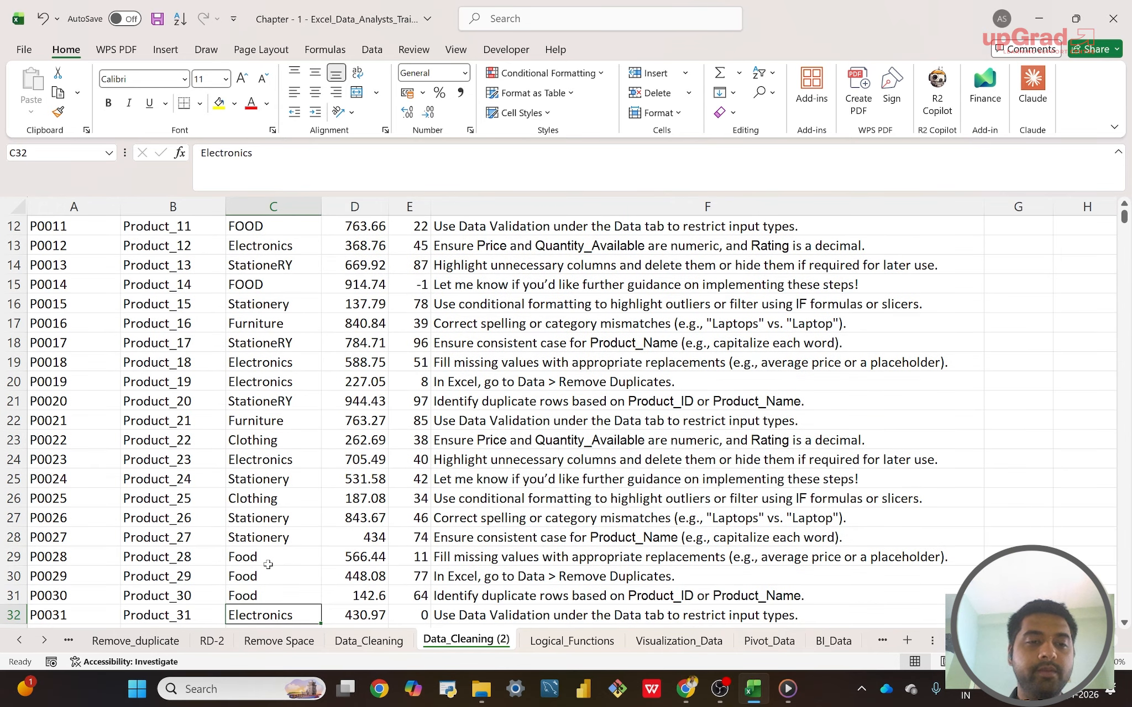
key("Up")
key("Up")
key("Up")
key("Up")
key("Up")
key("Up")
key("Up")
key("Up")
key("Up")
key("Up")
key("Up")
key("Up")
key("Up")
key("Up")
key("Up")
key("Up")
key("Up")
key("Up")
key("Up")
key("Up")
key("Up")
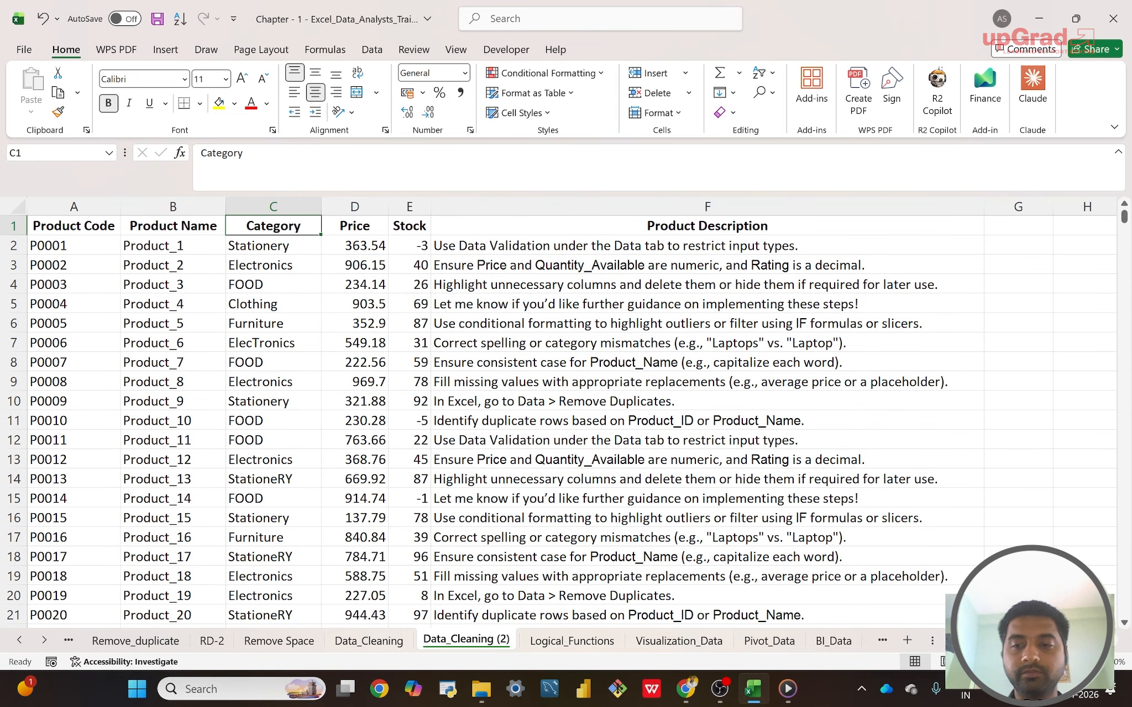
- Clear the existing case-conversion formulas from K5:M8 beside the sample name list
scroll(565, 411, "right", 10)
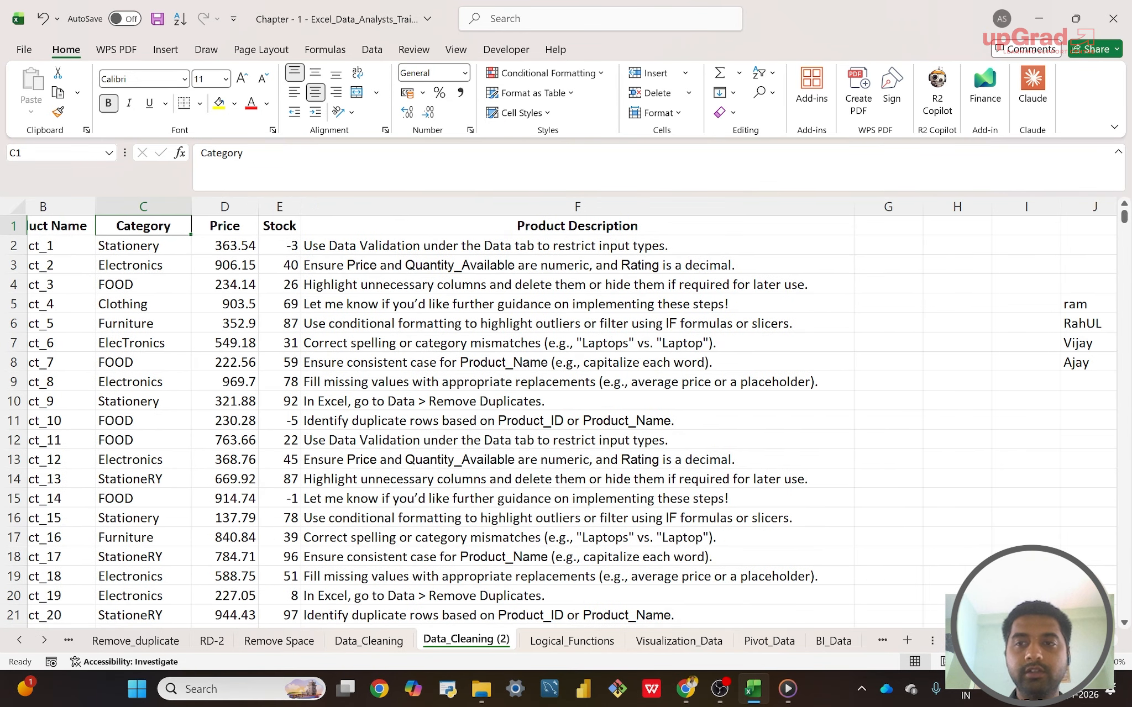
scroll(565, 412, "right", 3)
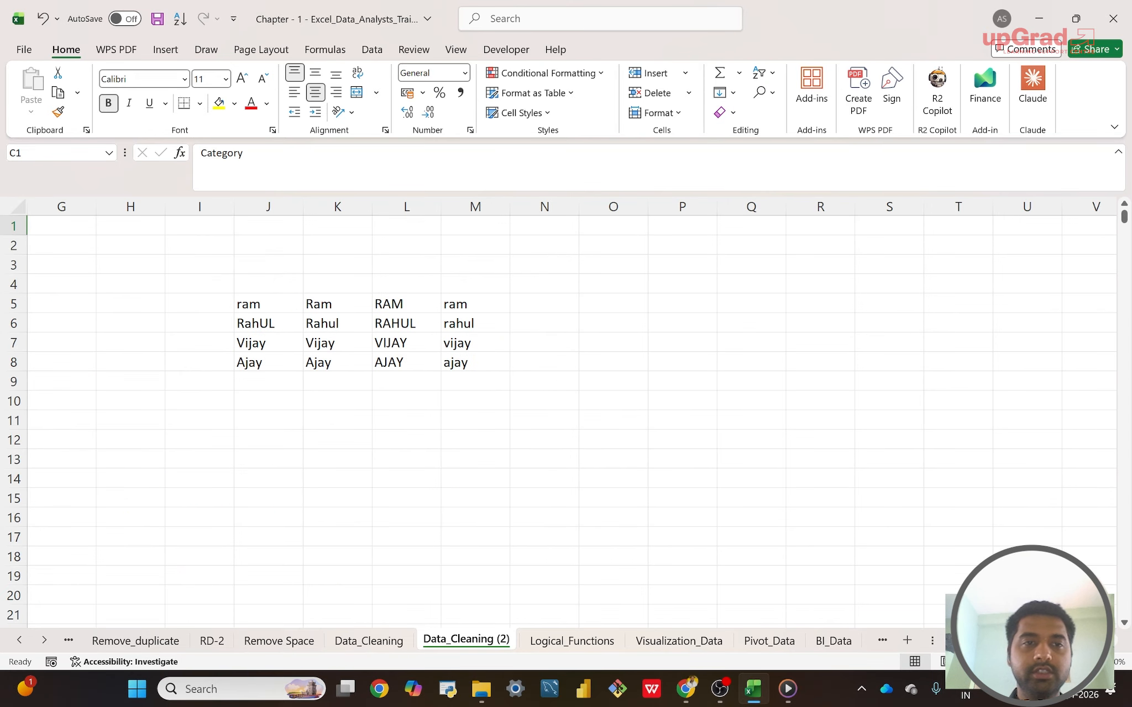
left_click(338, 307)
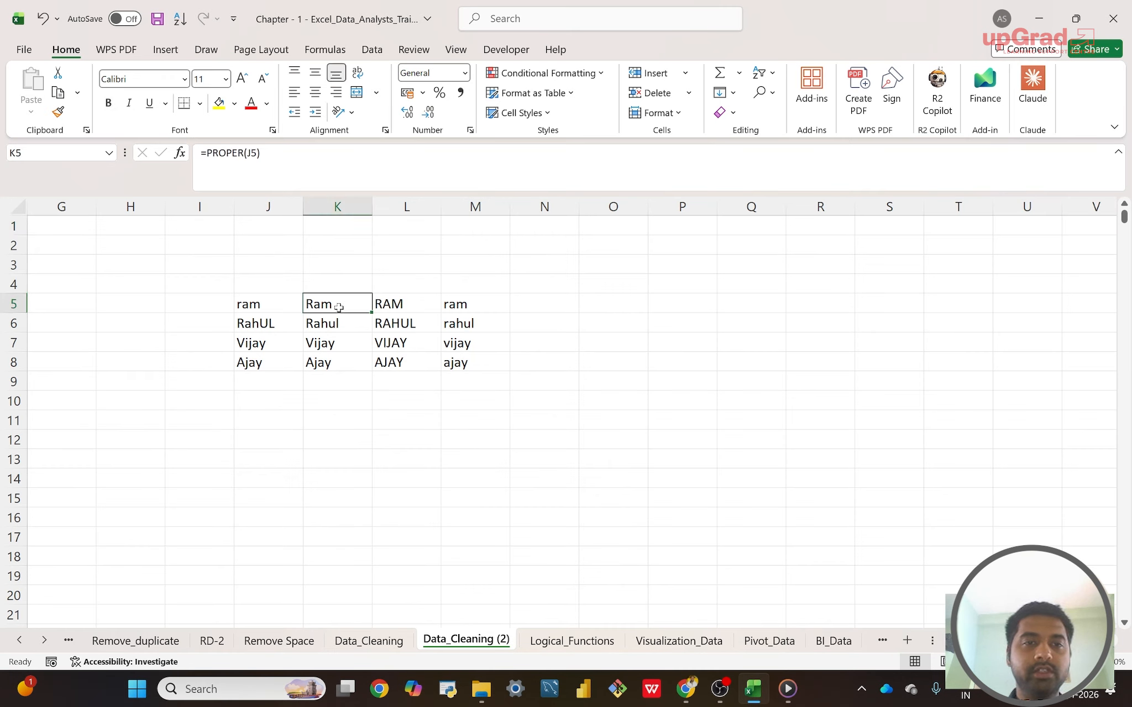
left_click_drag(339, 307, 448, 376)
key("Delete")
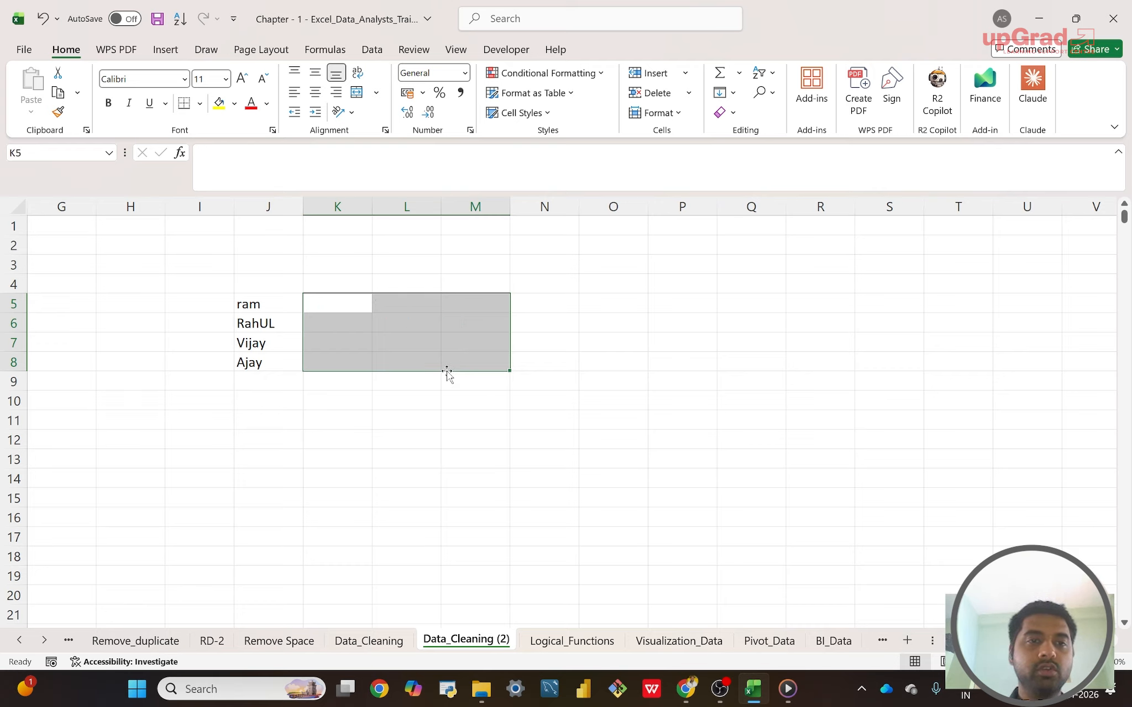
- Enter =PROPER(J5) in cell K5 to convert the first sample name to proper case
left_click(329, 299)
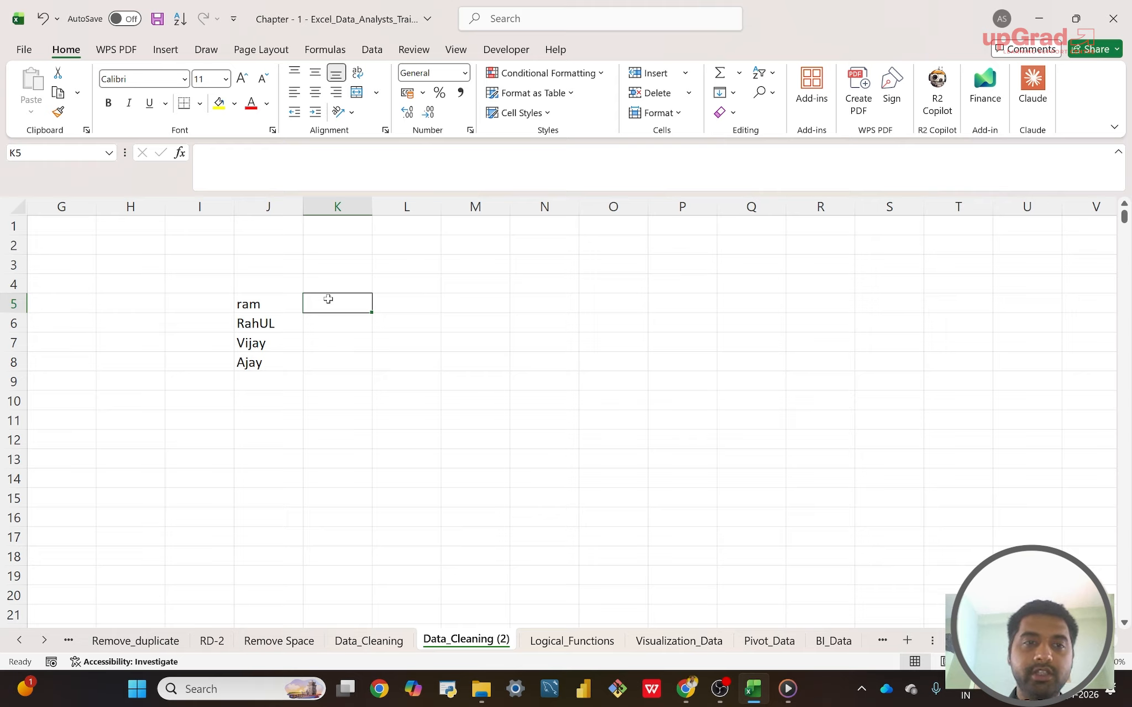
type("=")
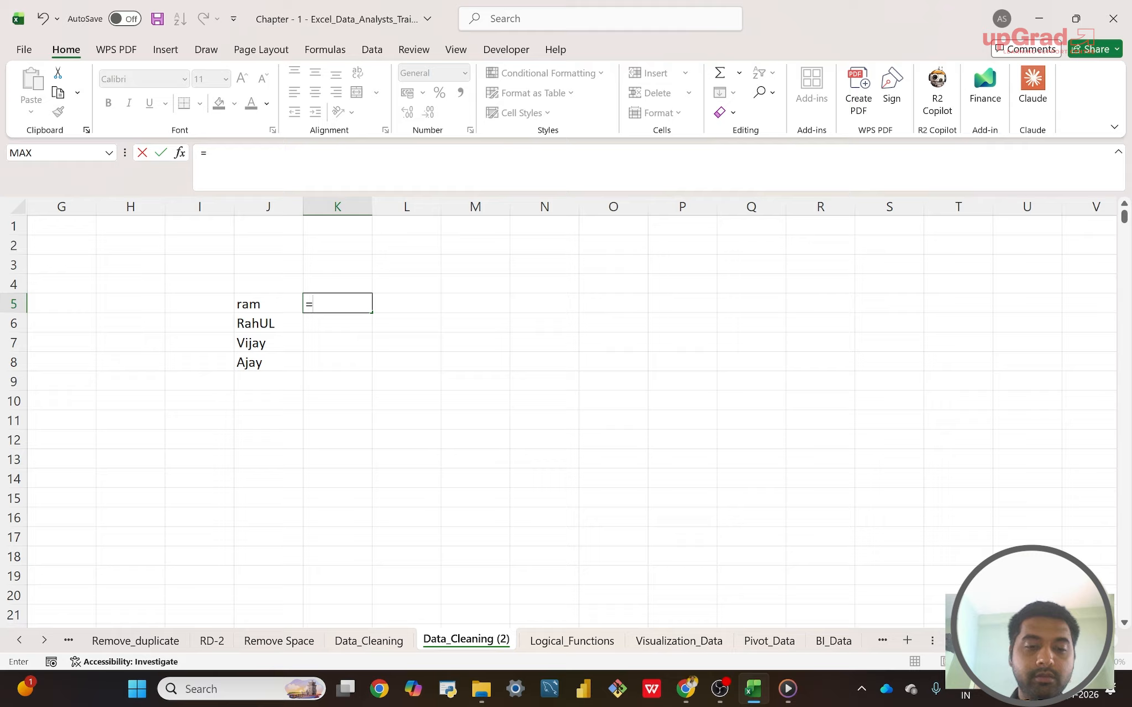
type("pr")
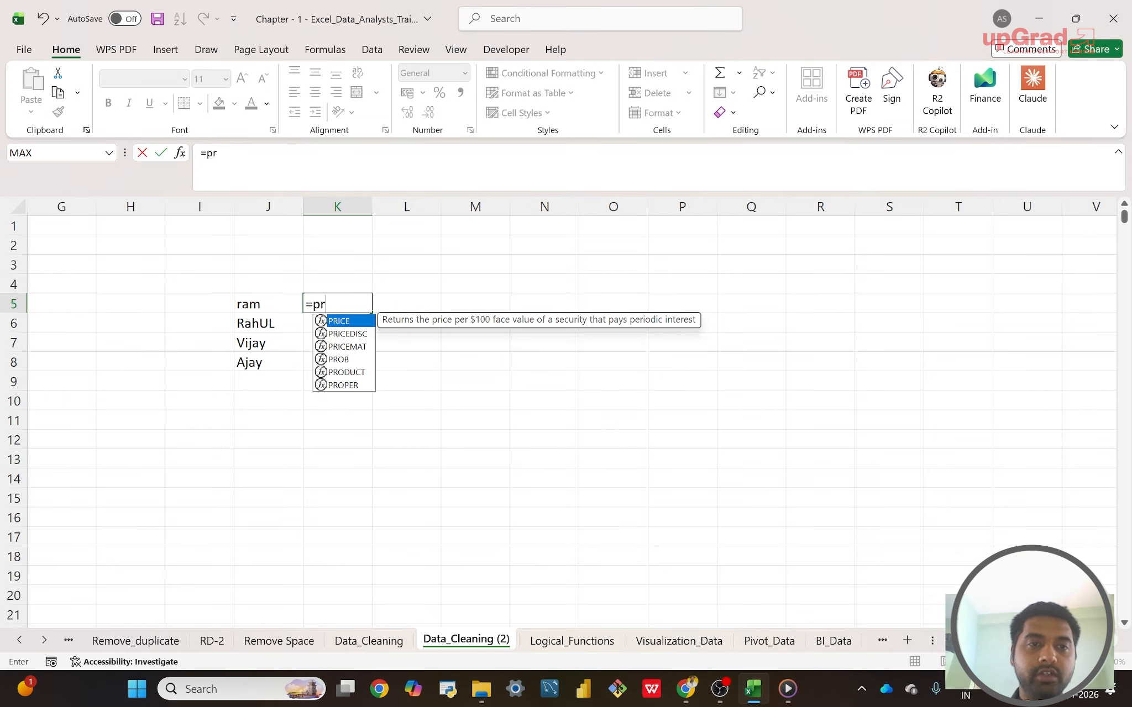
type("op")
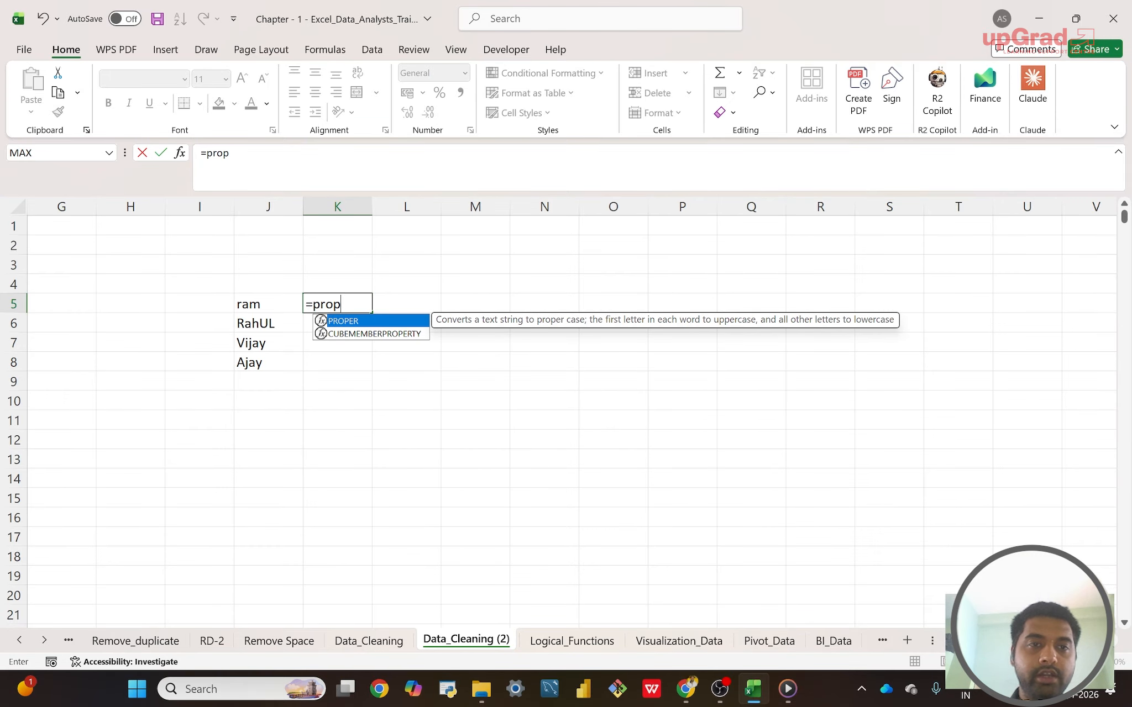
key("Tab")
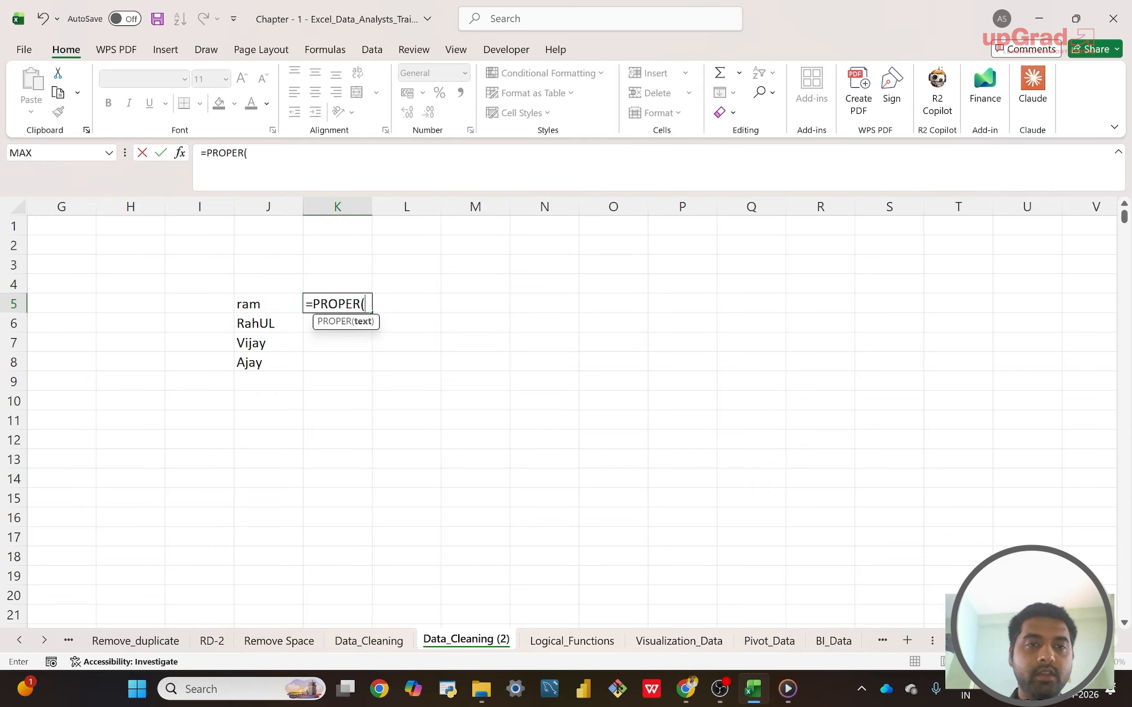
left_click(245, 303)
type(")")
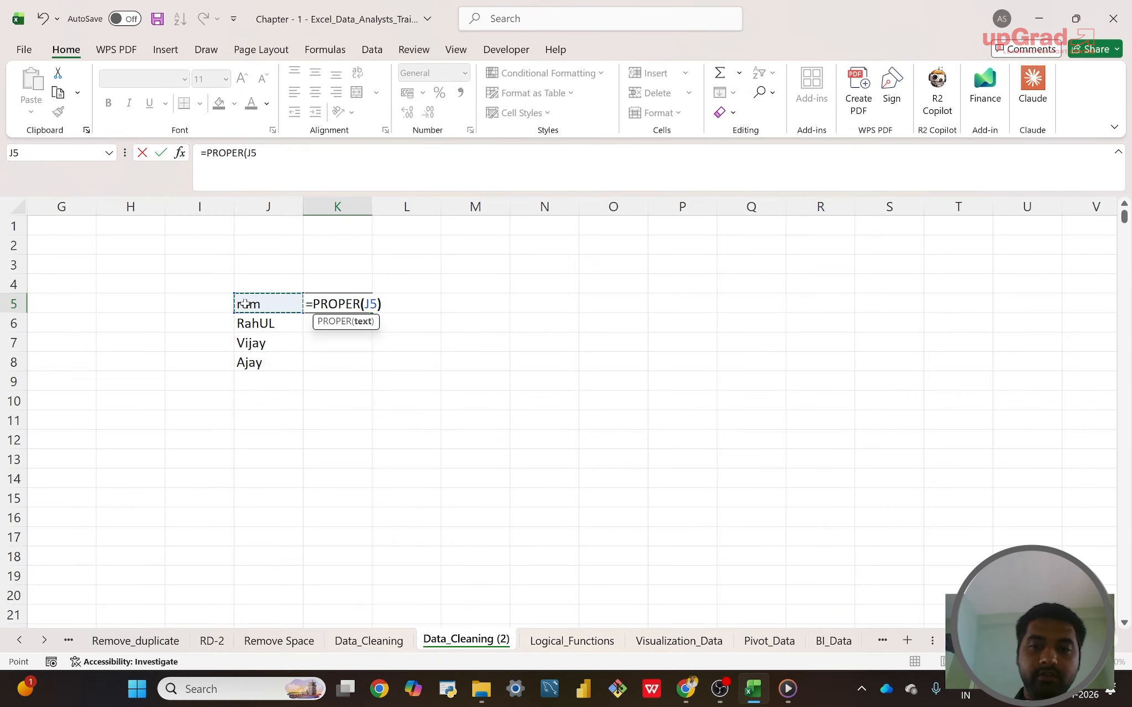
key("Return")
- Fill the PROPER formula from K5 down through K8
key("Up")
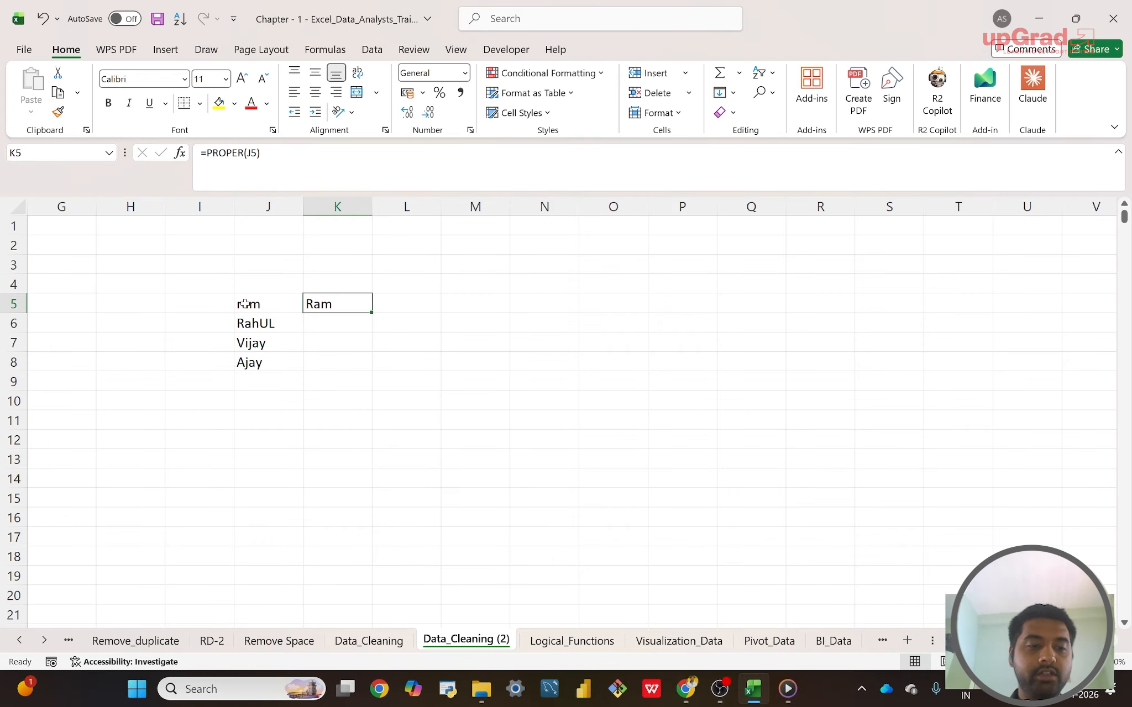
key("shift+Down")
key("shift+Down")
key("shift+Down")
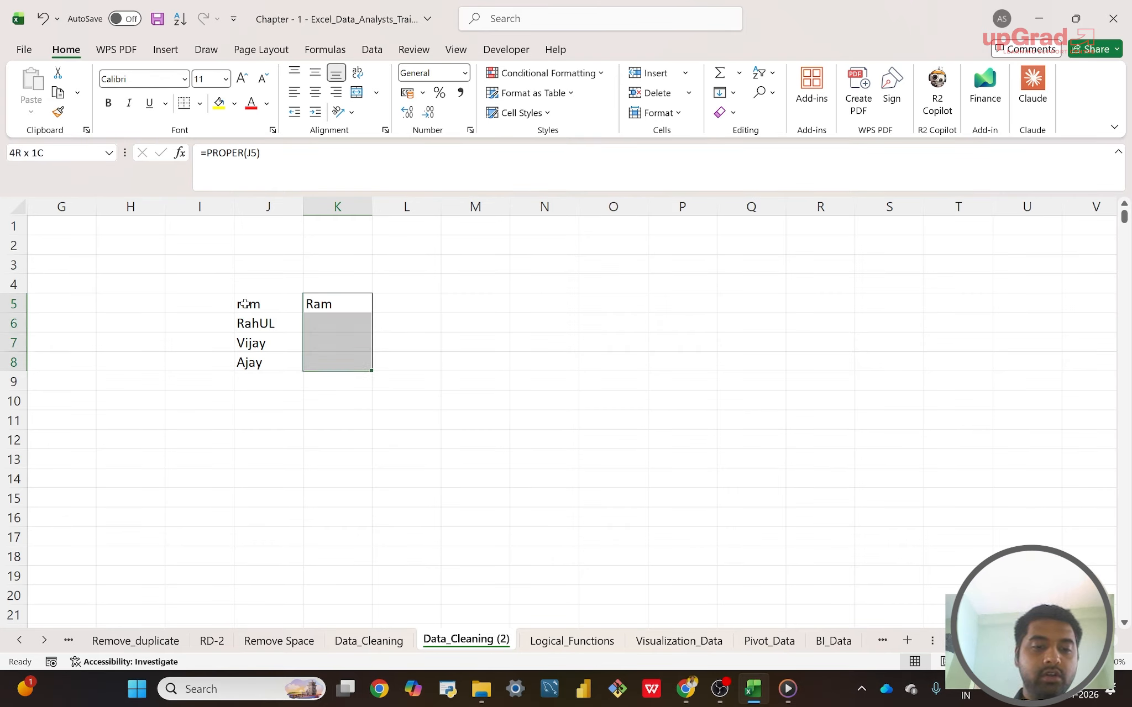
key("ctrl+d")
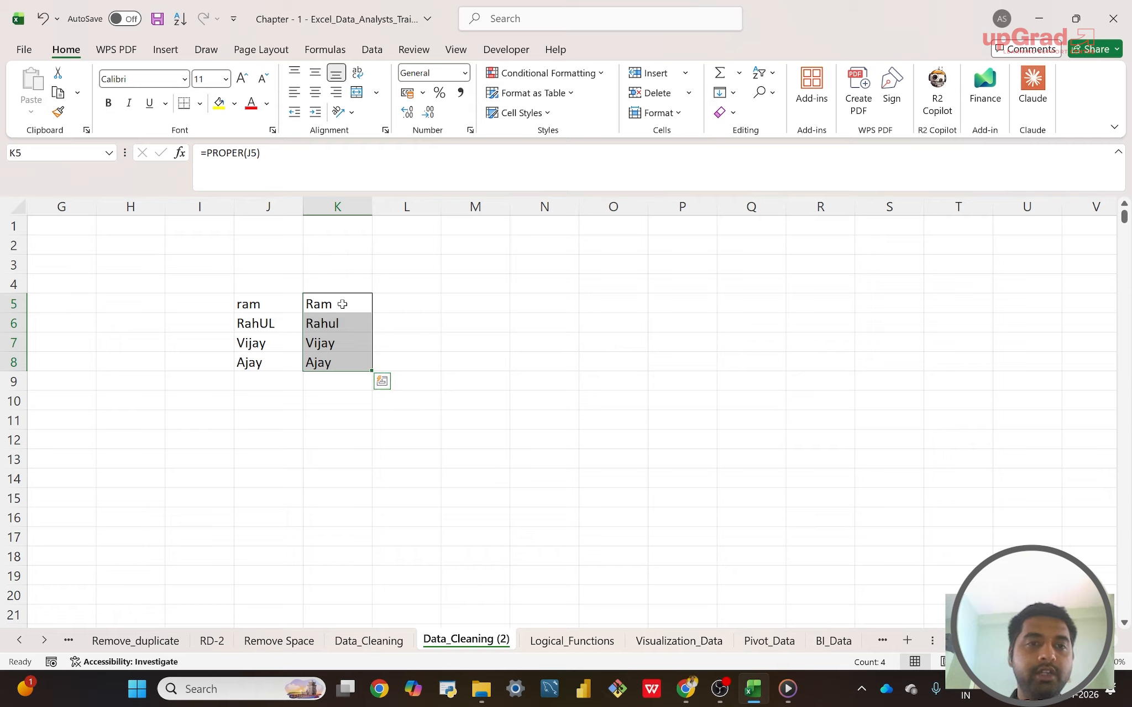
- Enter =LOWER(J5) in cell L5 to convert the first sample name to lowercase
left_click(390, 305)
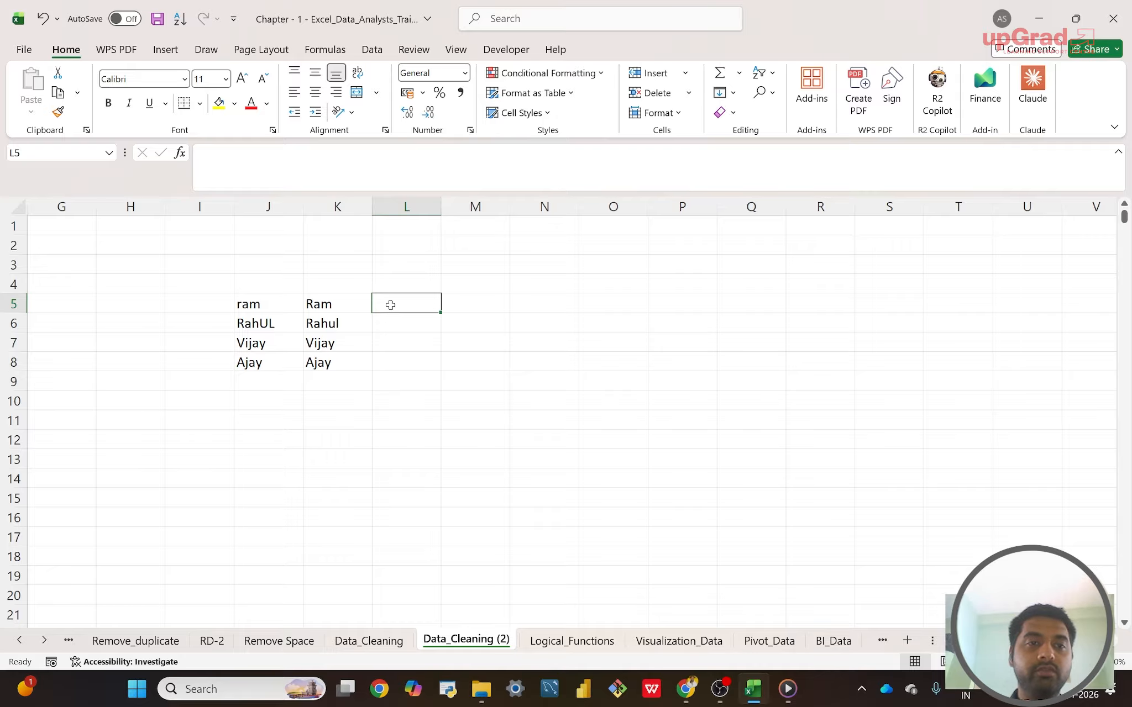
type("=")
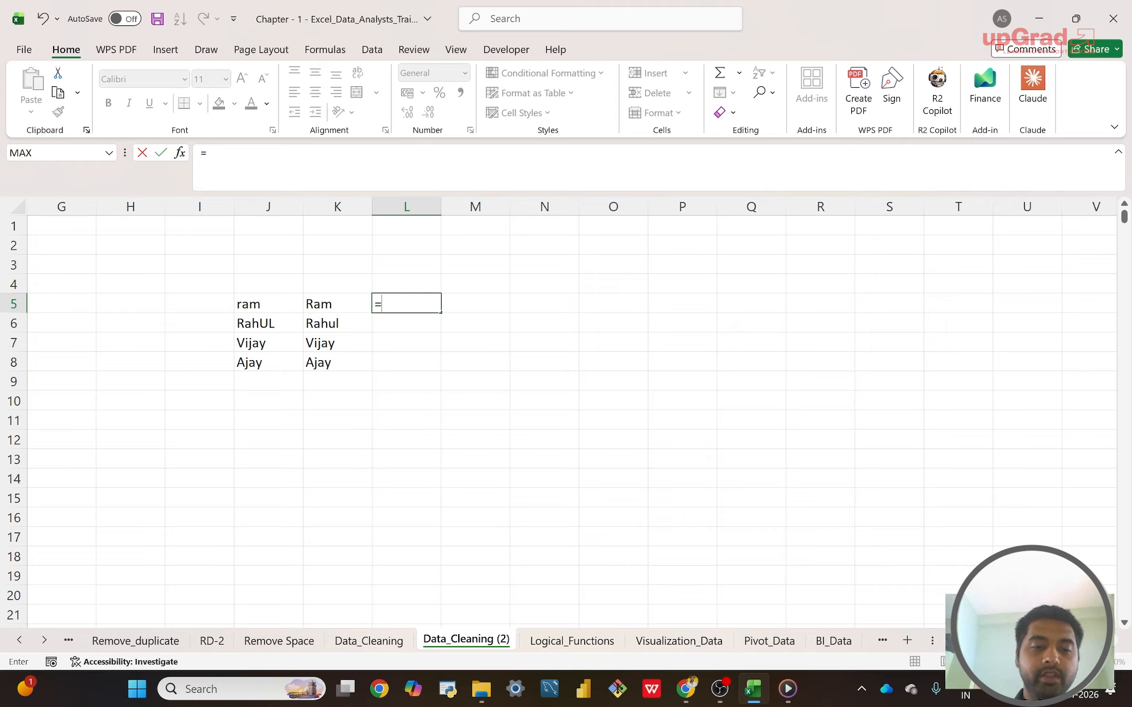
type("low")
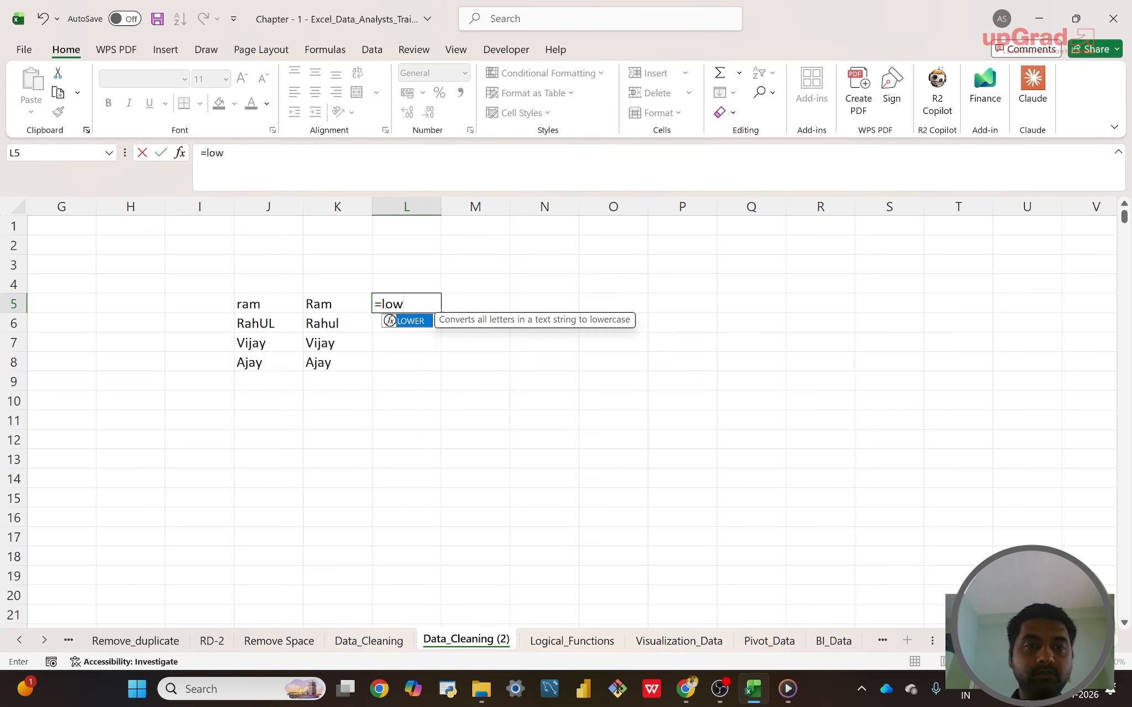
key("Tab")
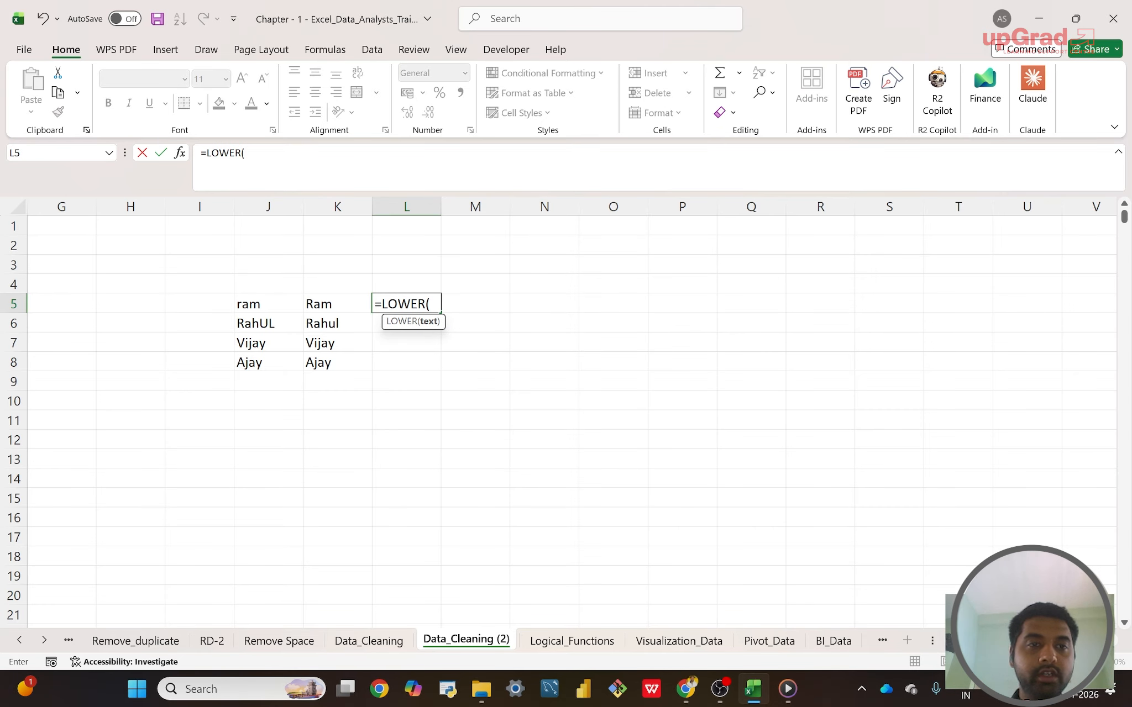
left_click(259, 307)
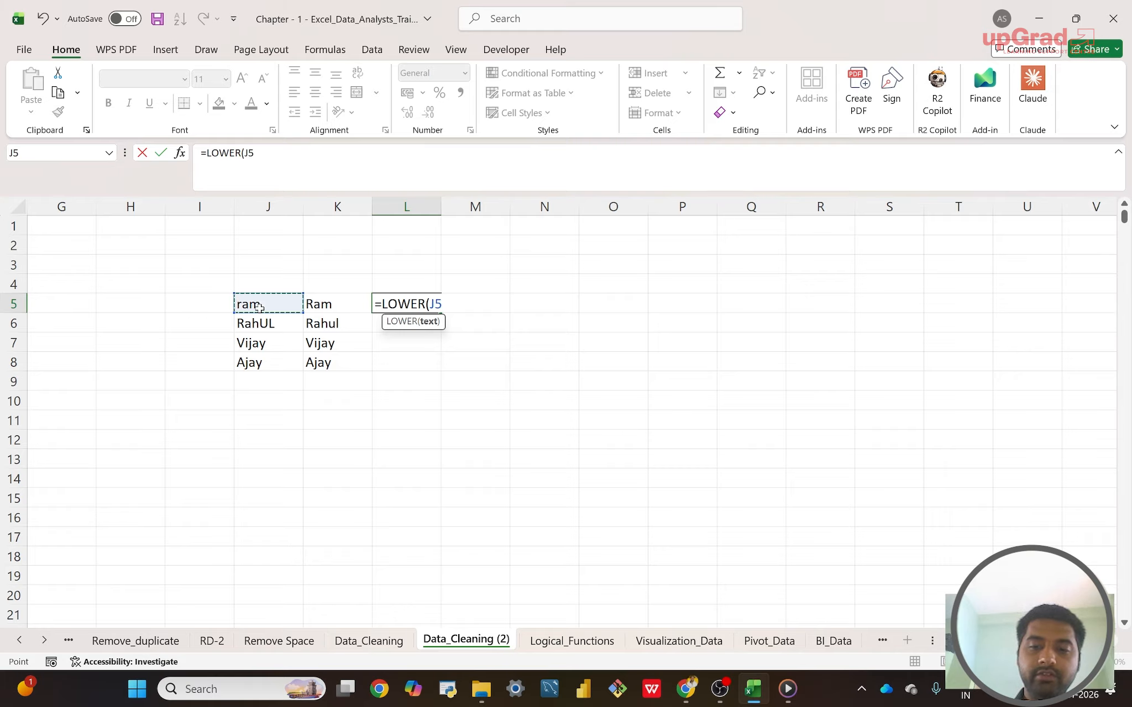
type(")")
key("Return")
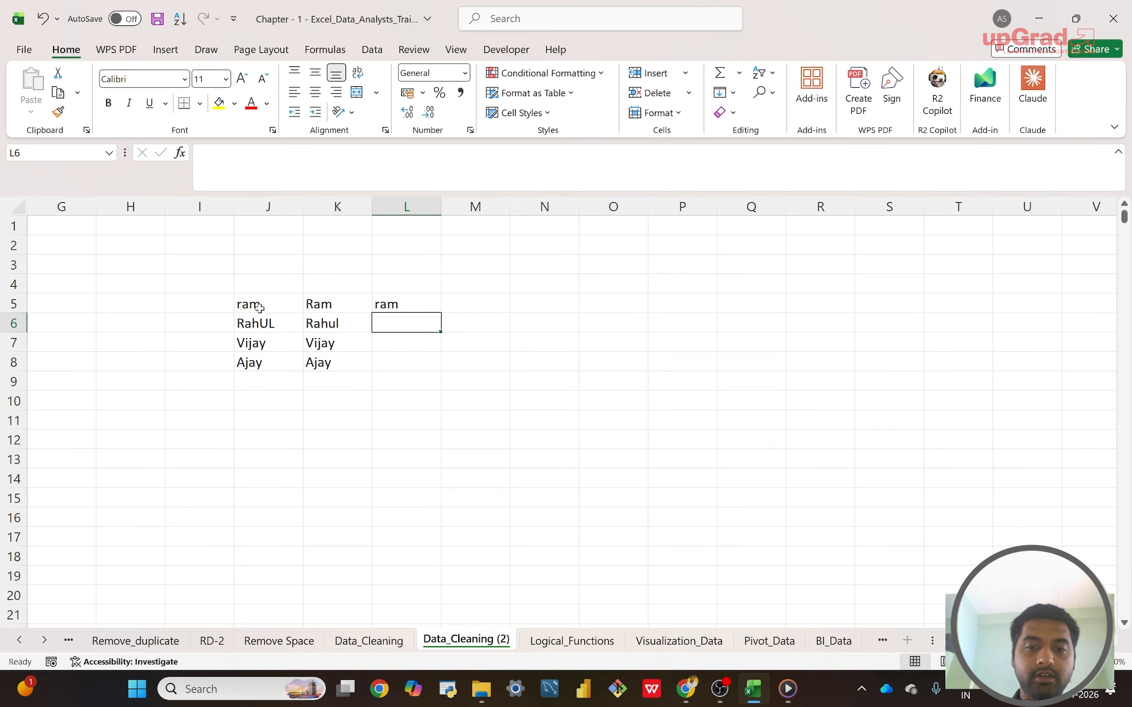
- Fill the LOWER formula from L5 down through L8
key("Up")
key("shift+Down")
key("shift+Down")
key("shift+Down")
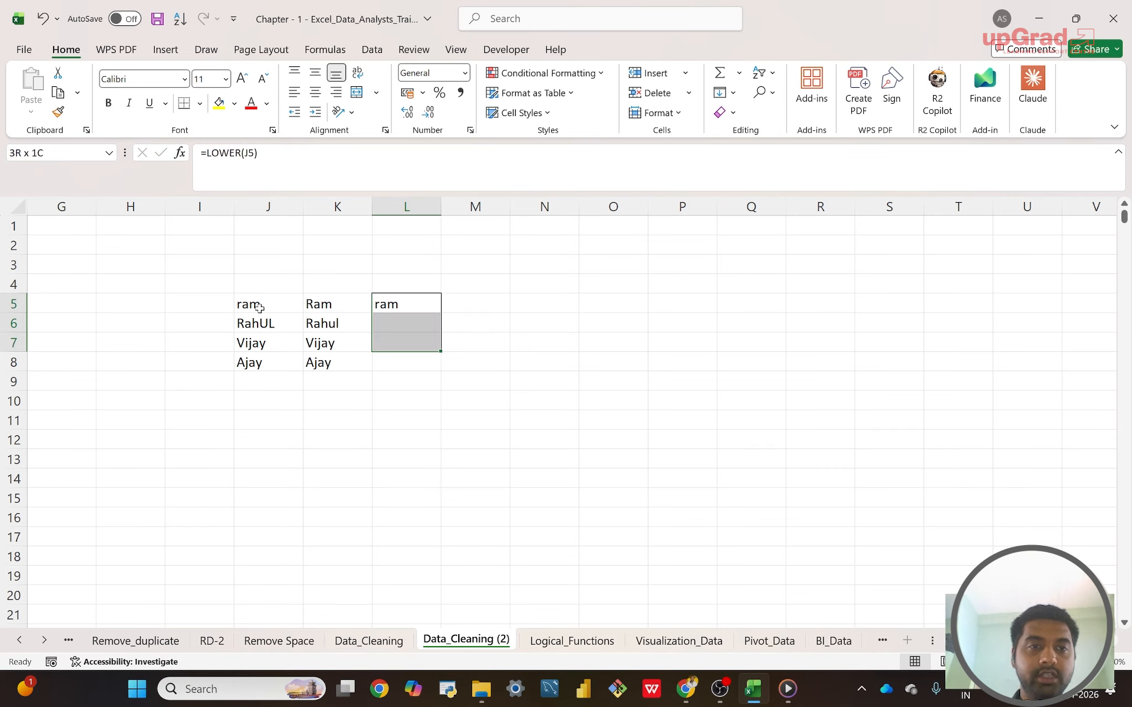
key("ctrl+d")
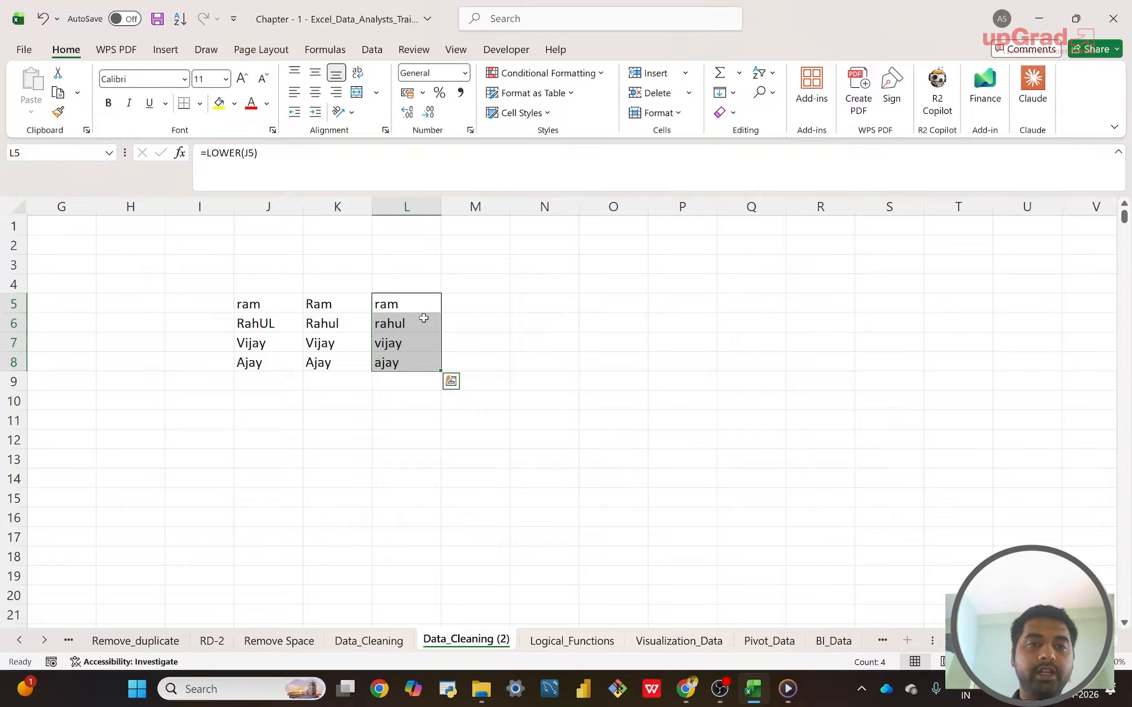
- Enter =UPPER(J5) in cell M5 to convert the first sample name to uppercase
left_click(476, 301)
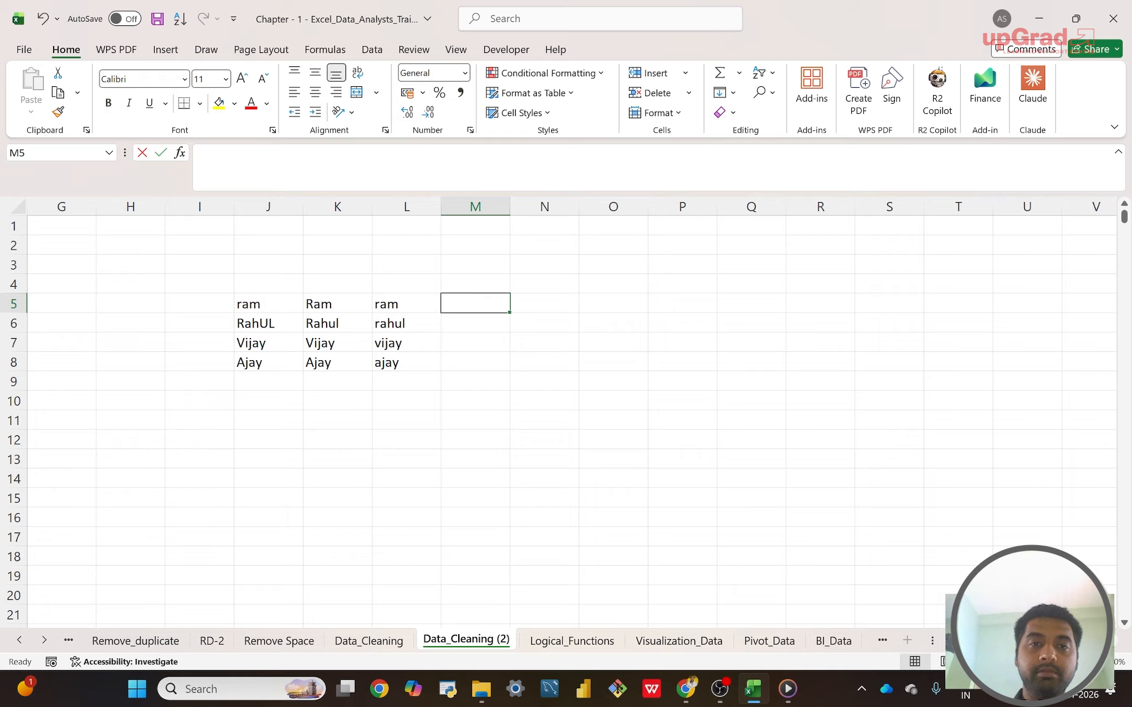
type("=")
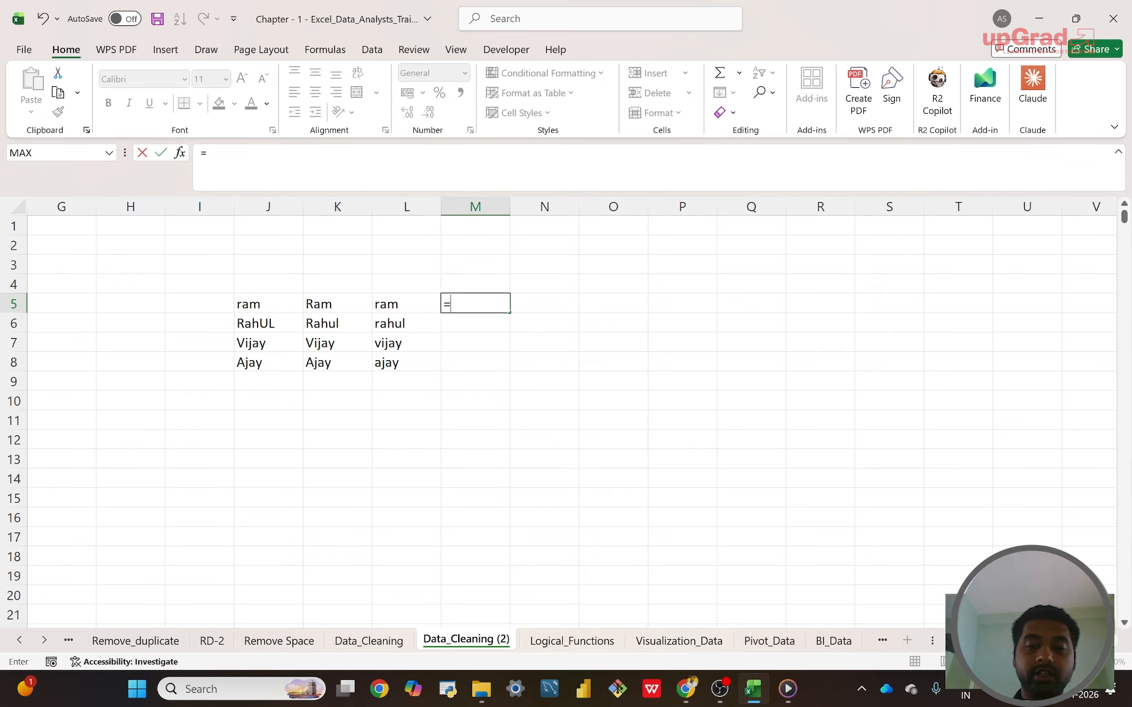
type("up")
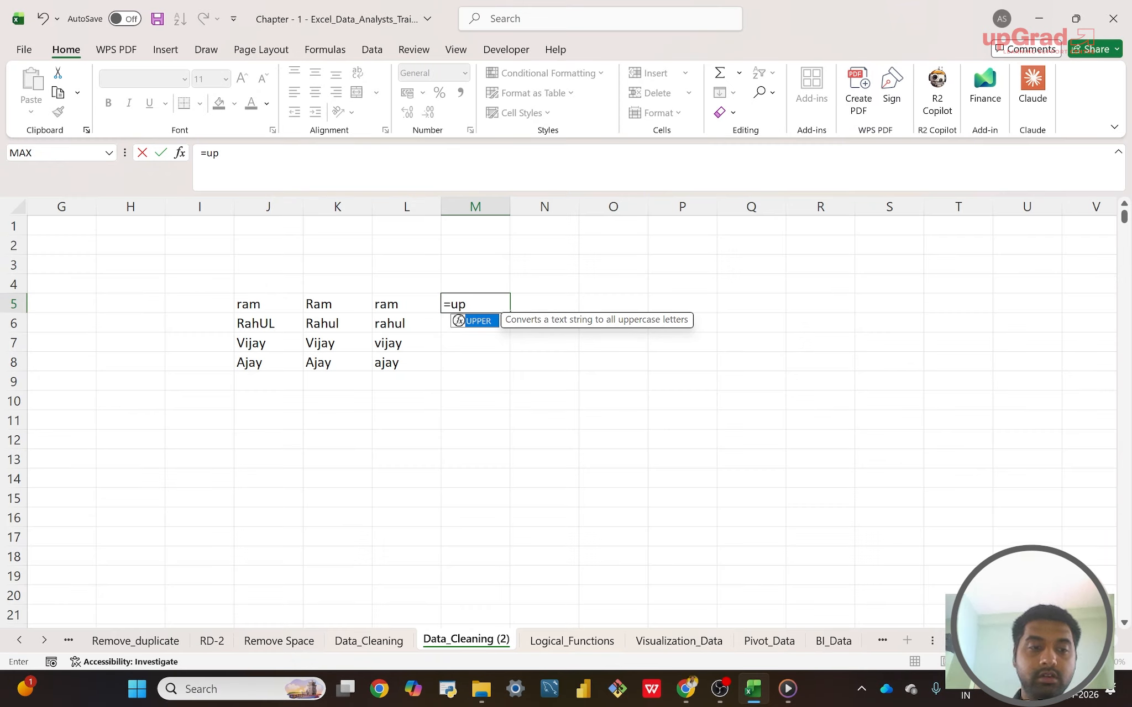
double_click(458, 320)
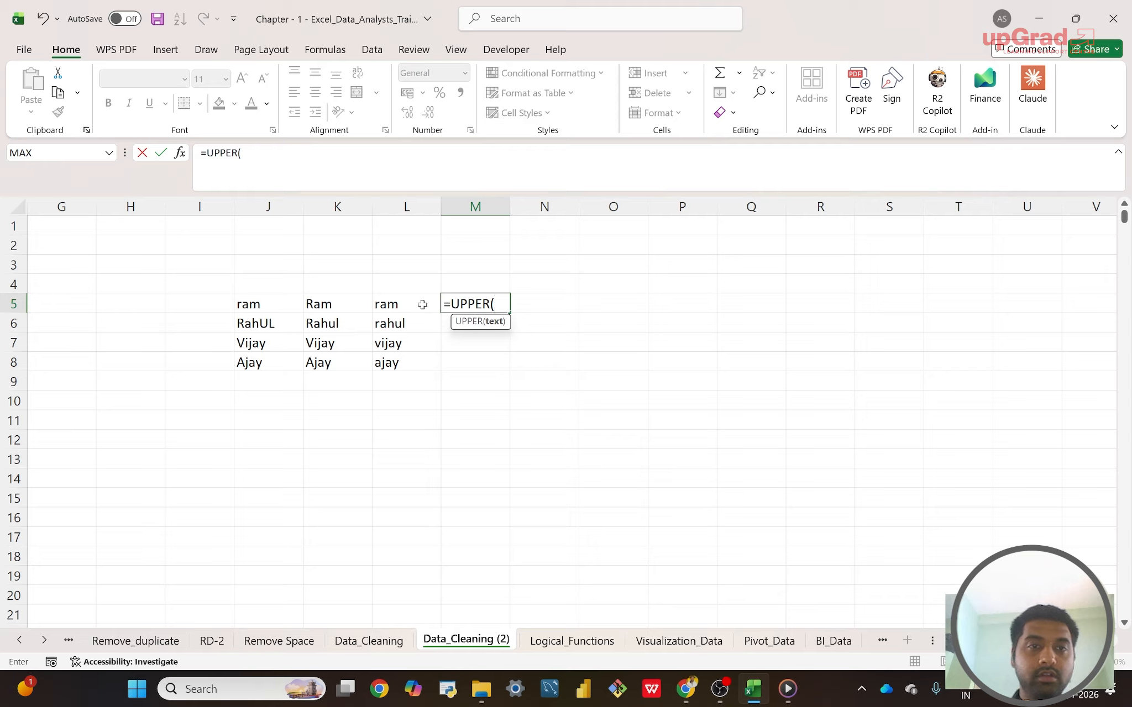
left_click(265, 303)
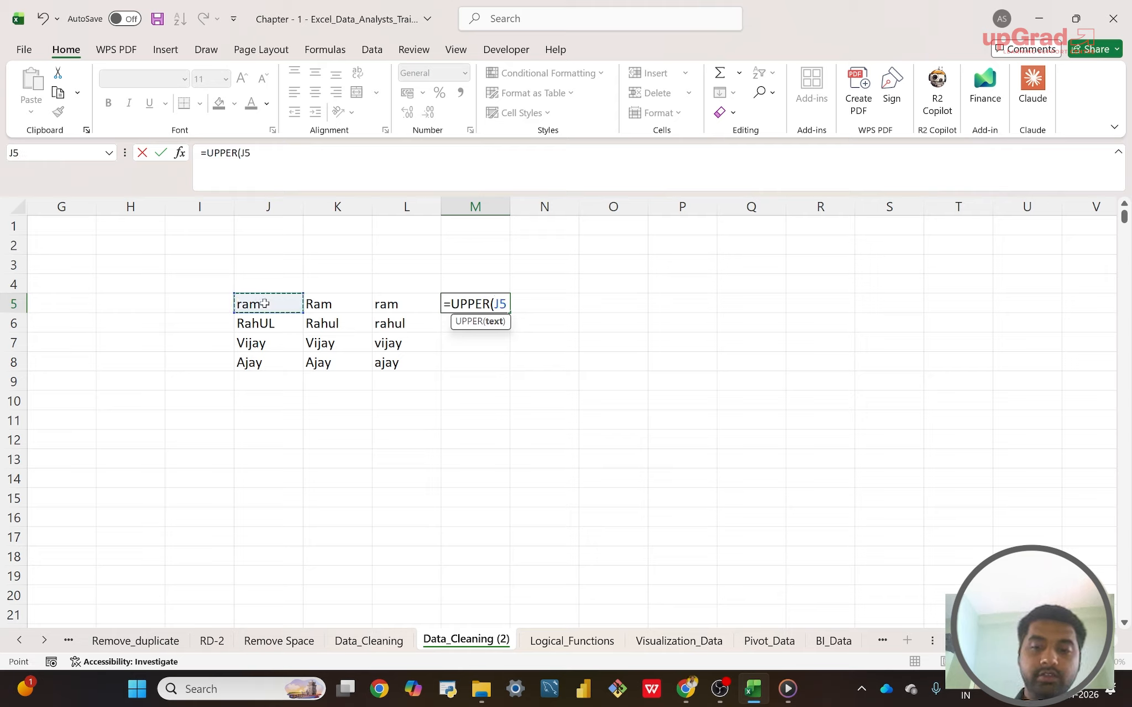
key("Return")
- Fill the UPPER formula from M5 down through M8
key("Up")
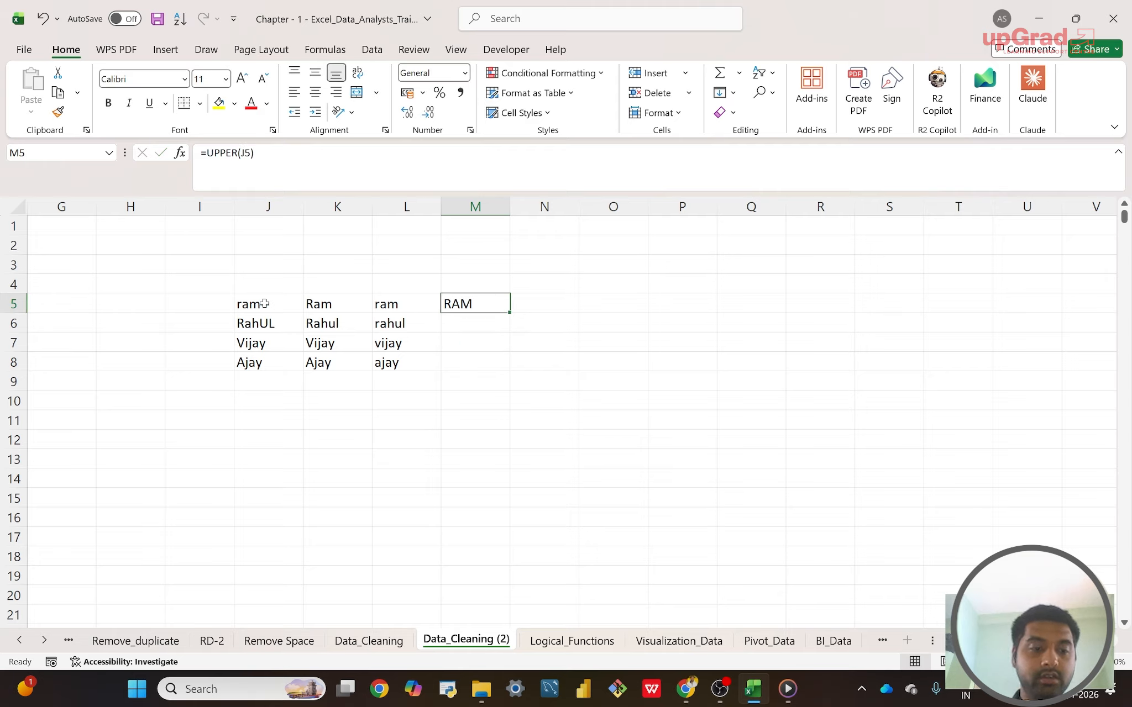
key("shift+Down")
key("shift+Down")
key("shift+Down")
key("ctrl+d")
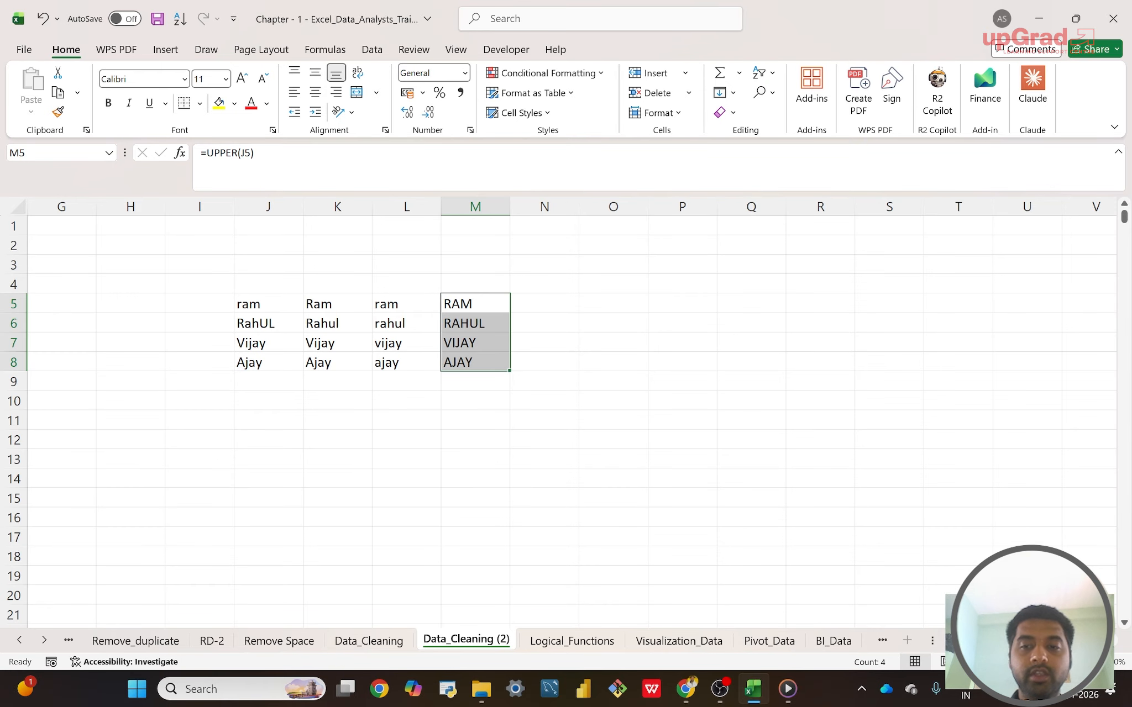
- Insert a blank column before the Price column in the product table
left_click_drag(1011, 641, 921, 637)
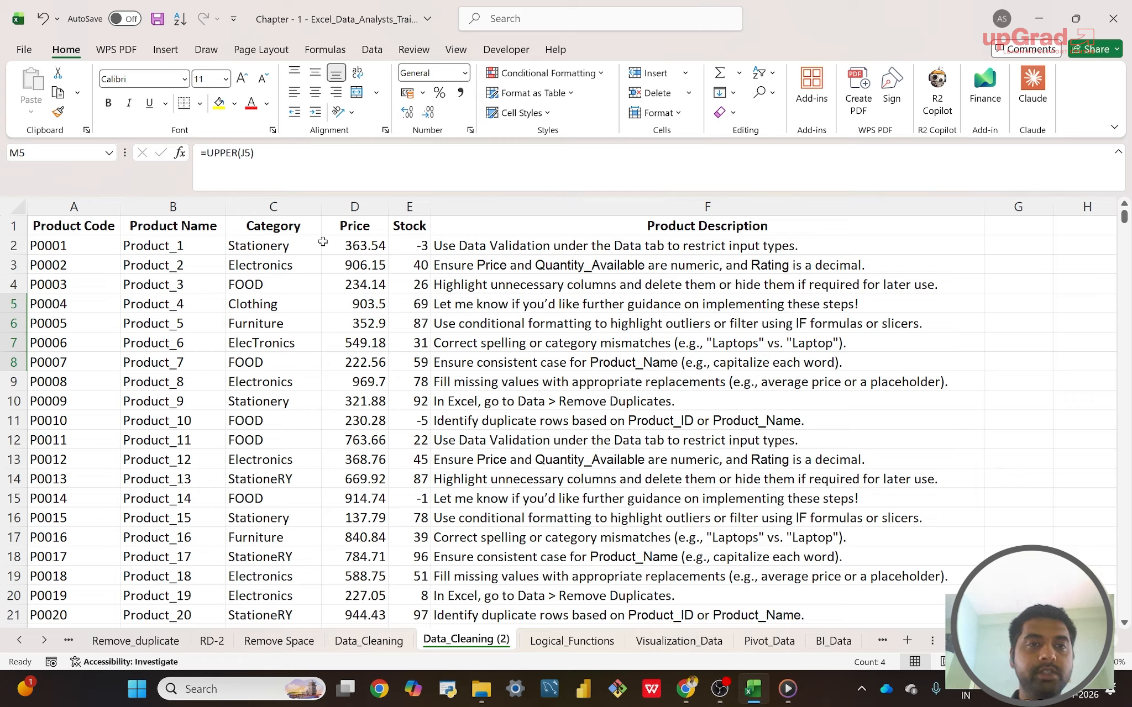
left_click(354, 206)
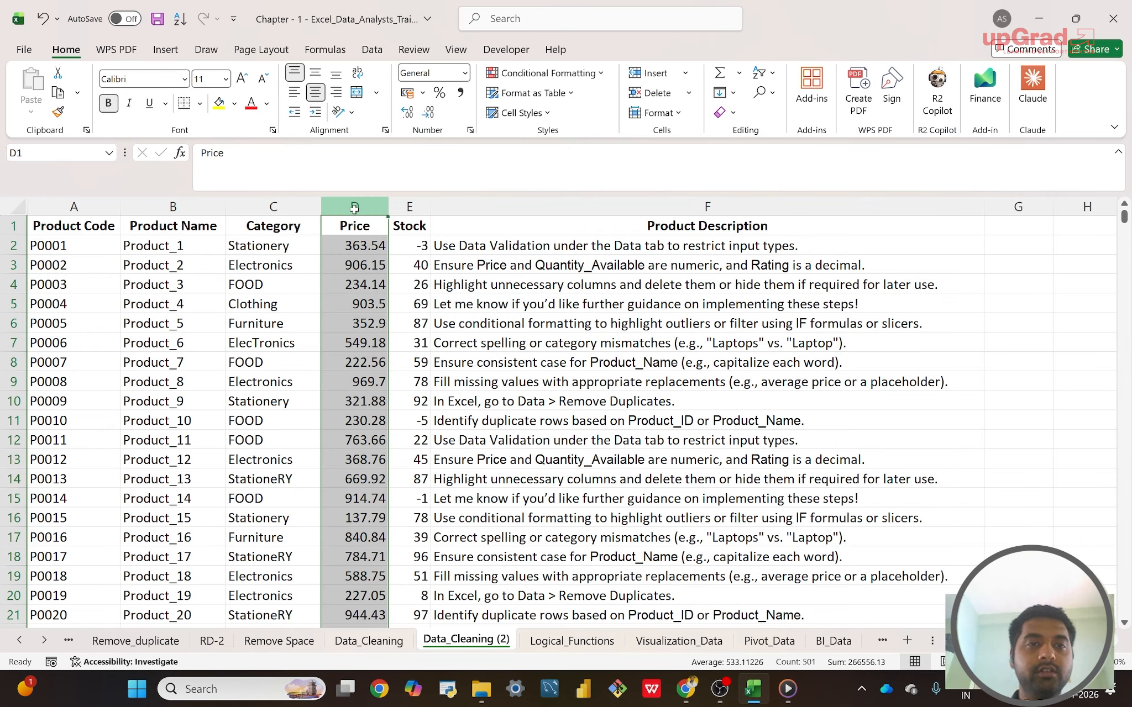
right_click(355, 207)
key("Escape")
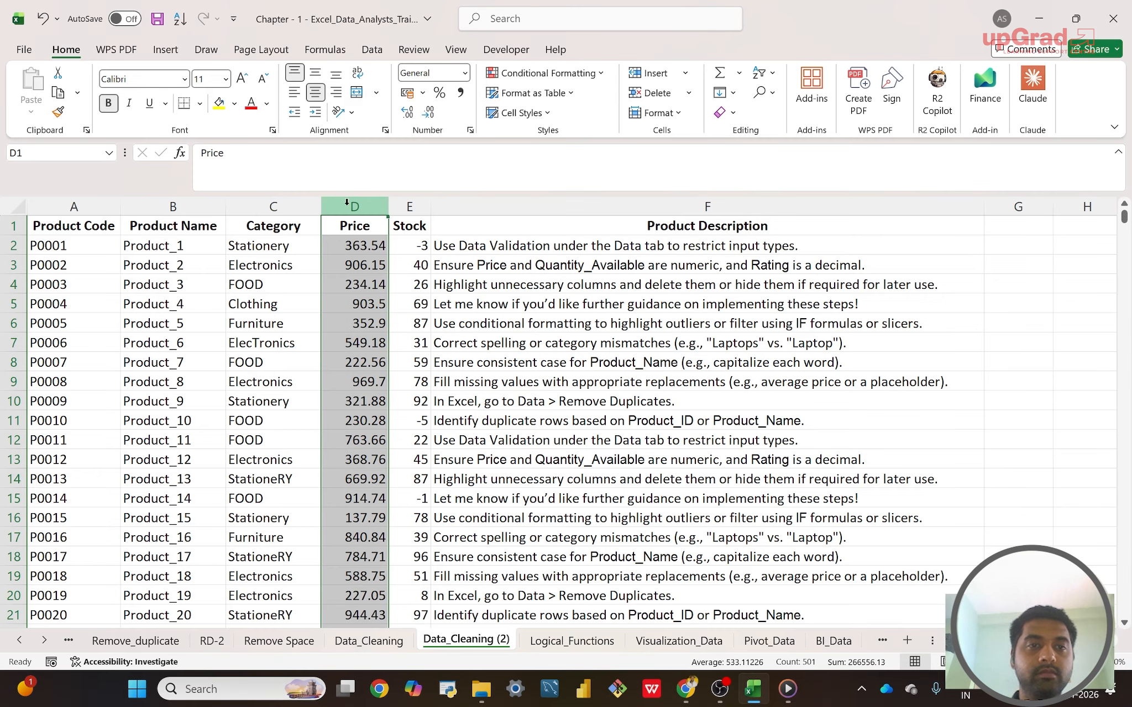
right_click(347, 204)
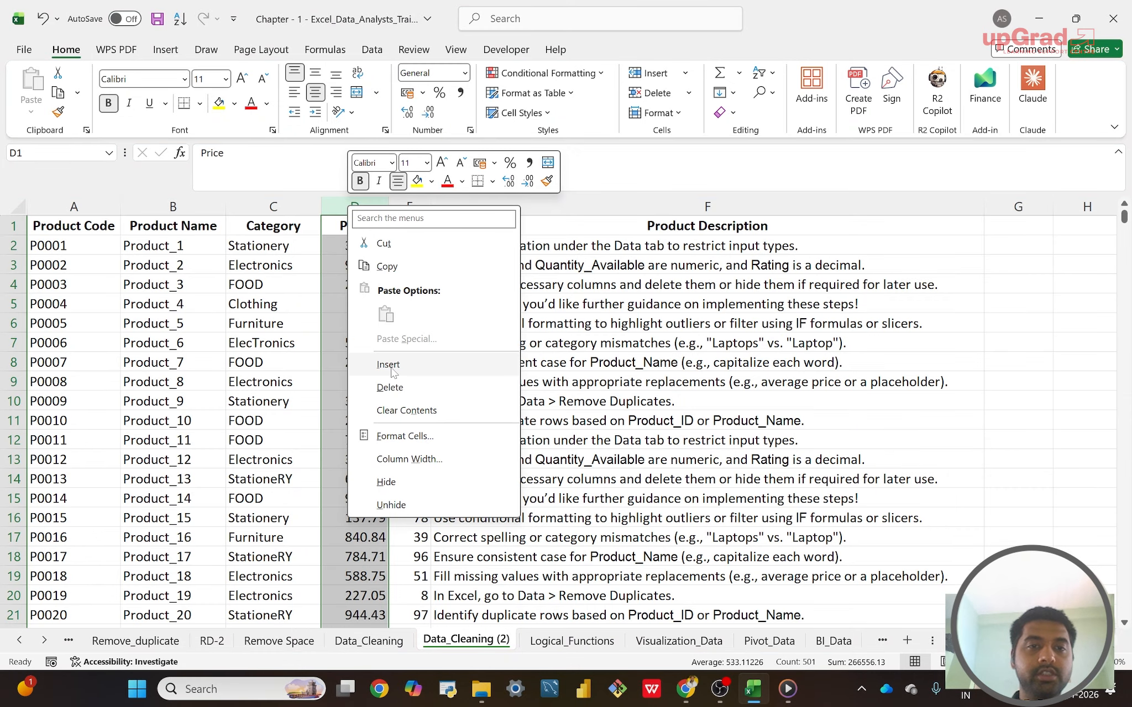
left_click(391, 367)
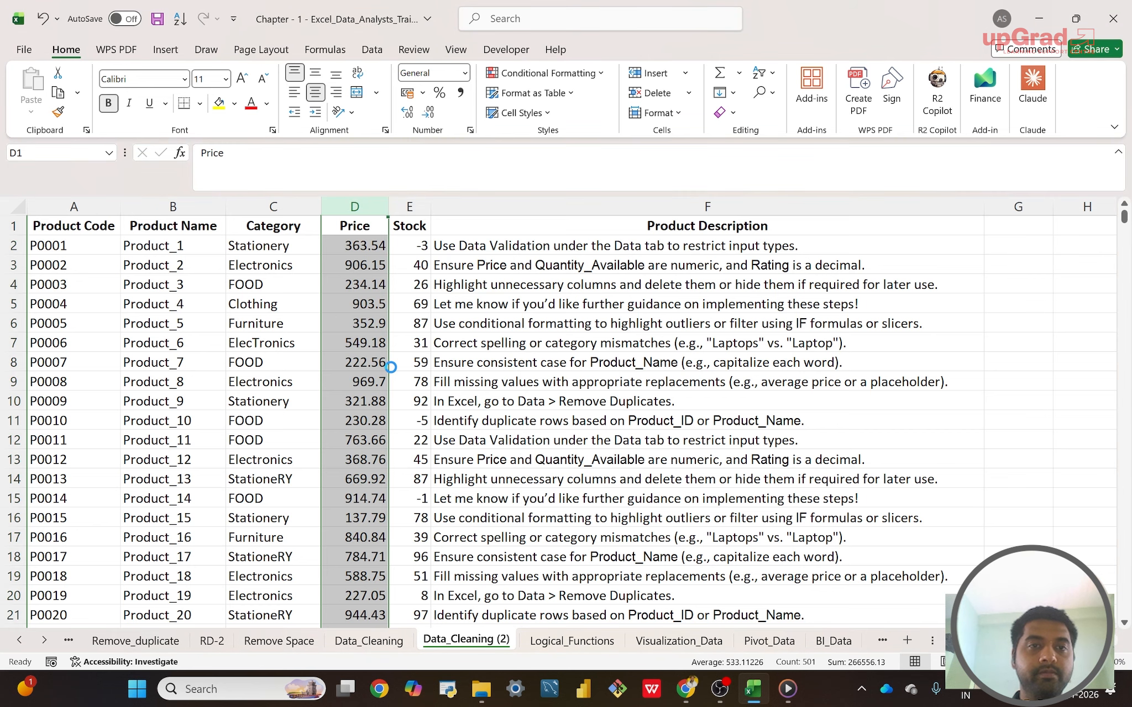
- Enter the header Category in cell D1 of the blank column
left_click(365, 227)
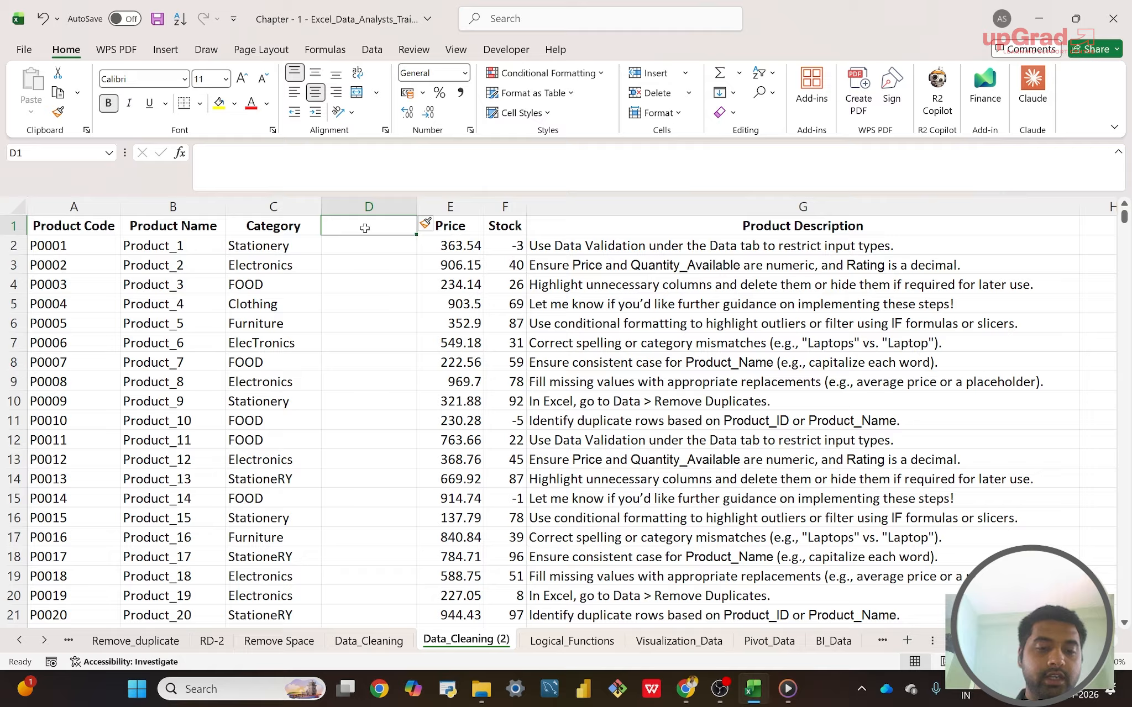
key("Caps_Lock")
type("Ca")
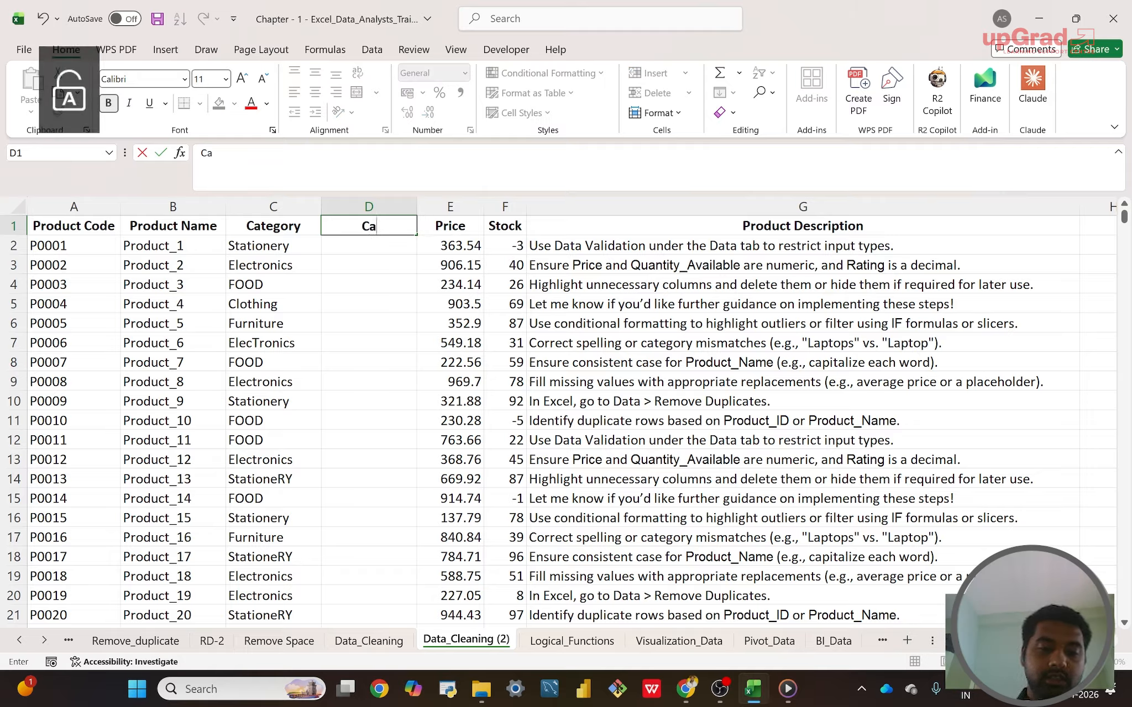
type("teg")
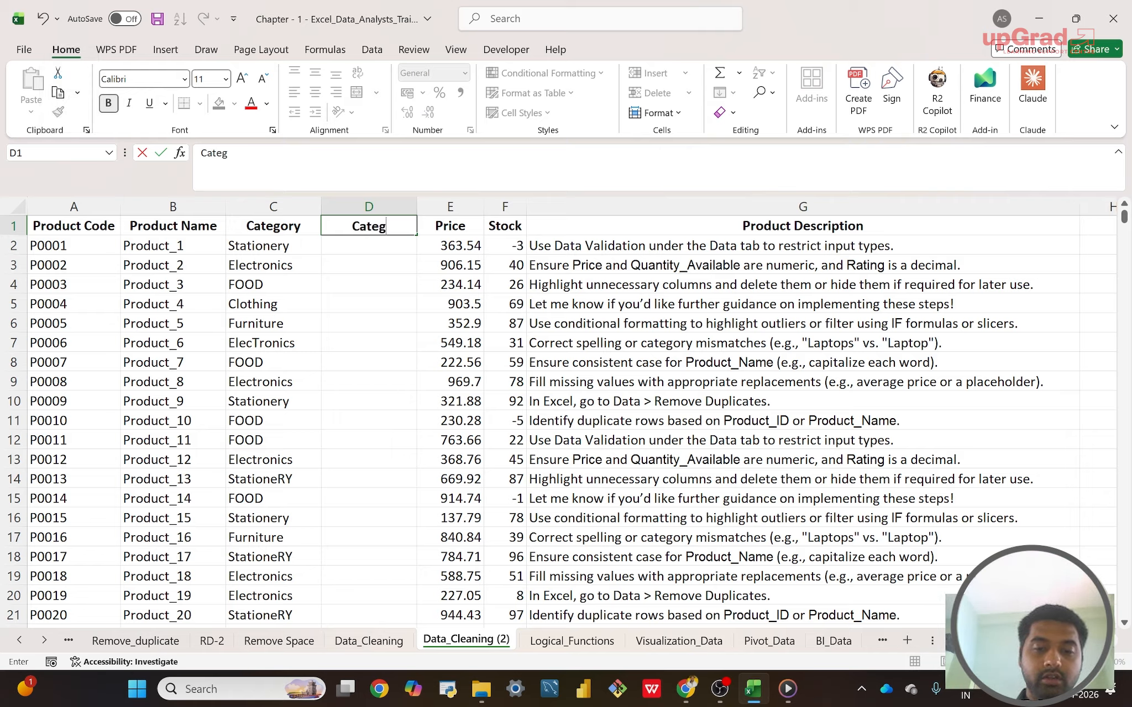
type("ory")
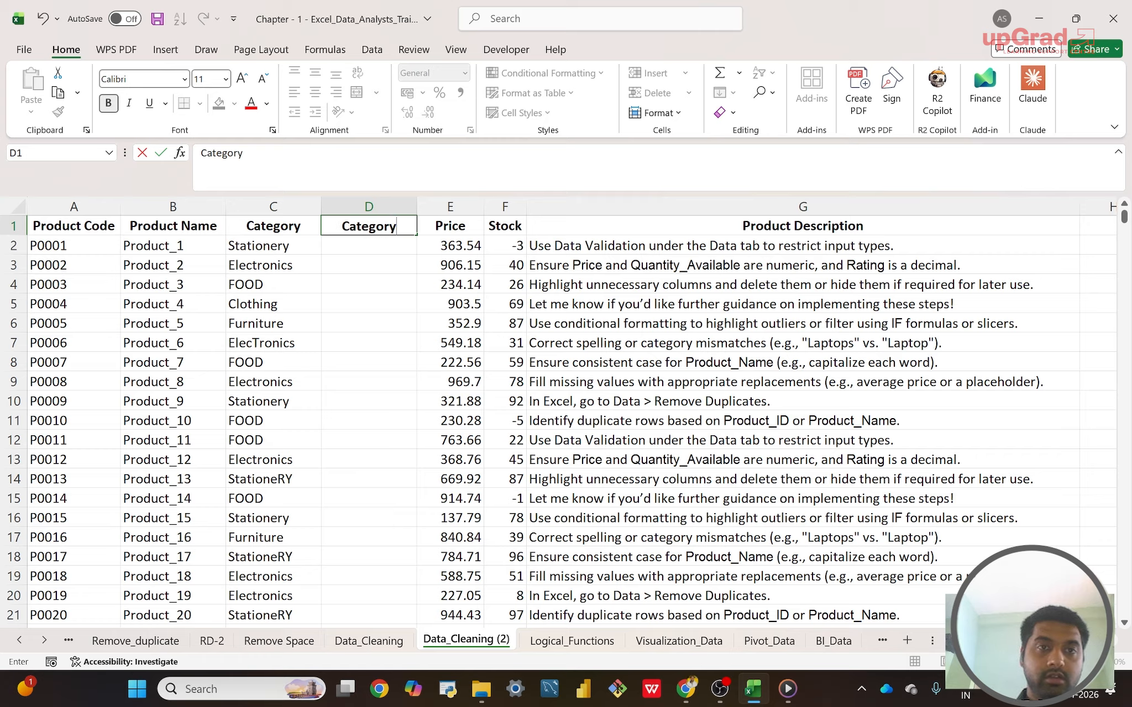
key("Return")
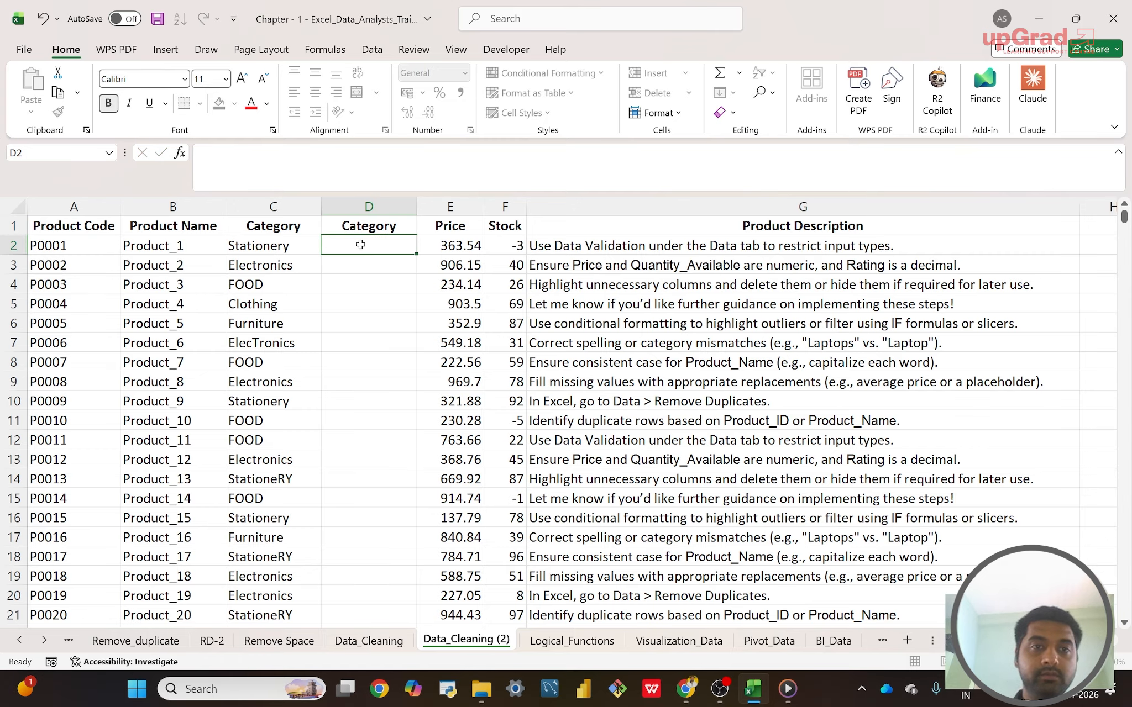
- Enter =PROPER(C2) in cell D2 to convert the first product category to proper case
type("=")
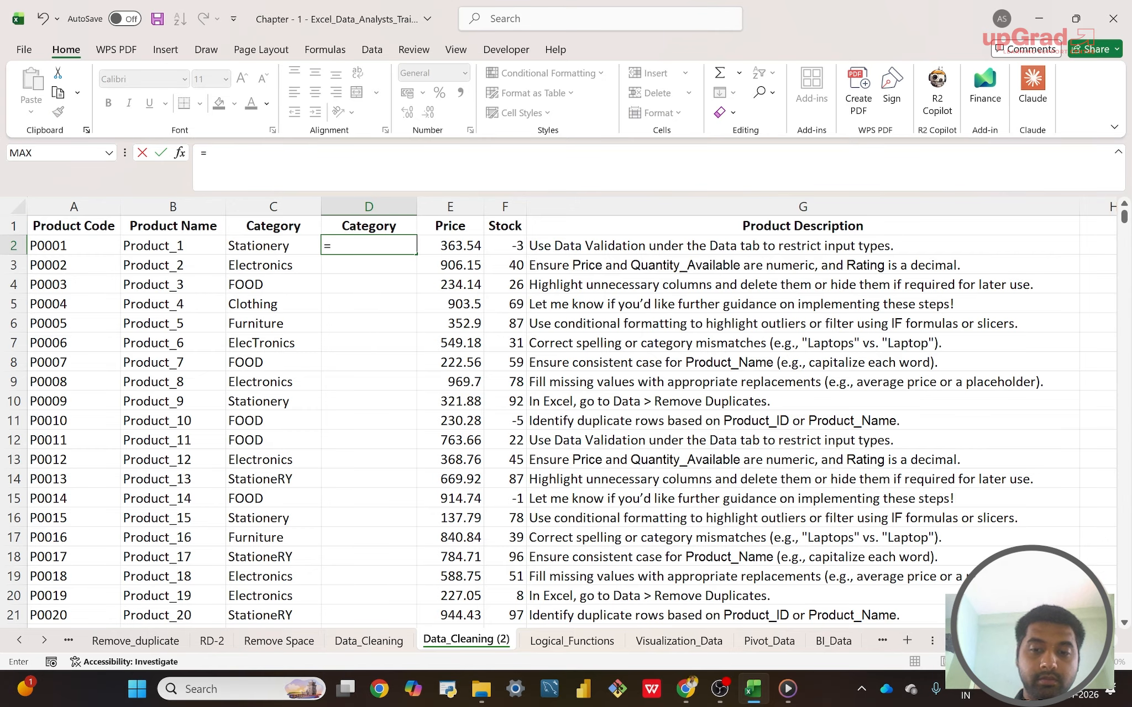
type("pro")
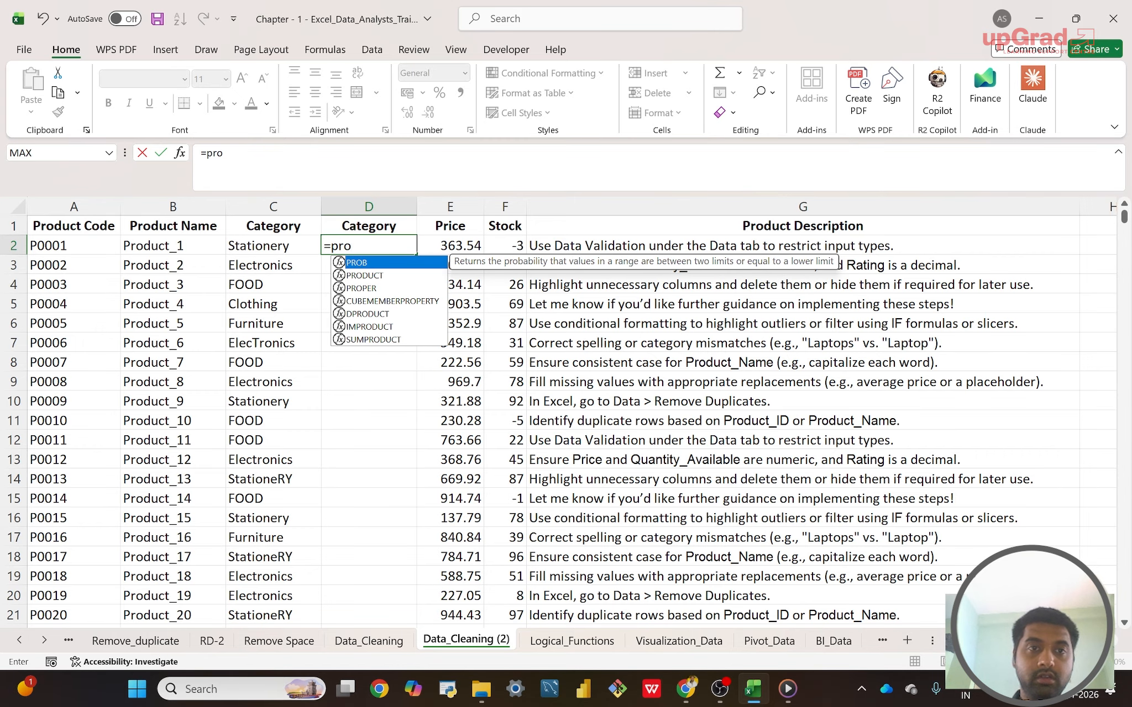
key("Down")
key("Down")
key("Tab")
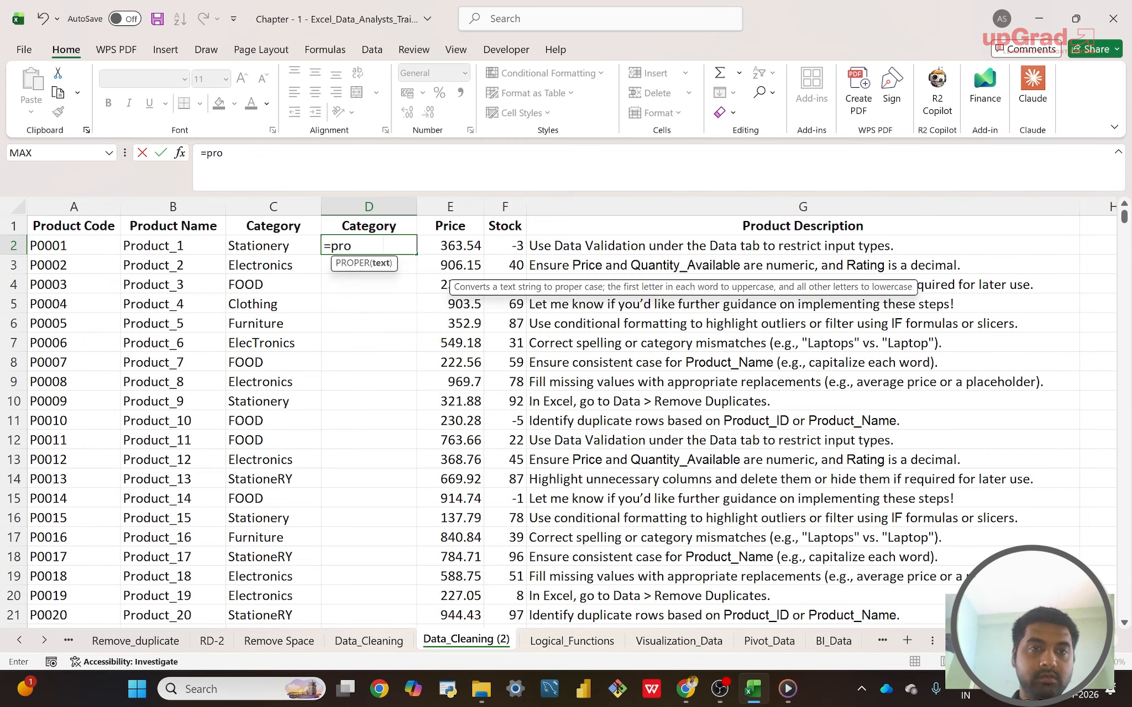
left_click(272, 247)
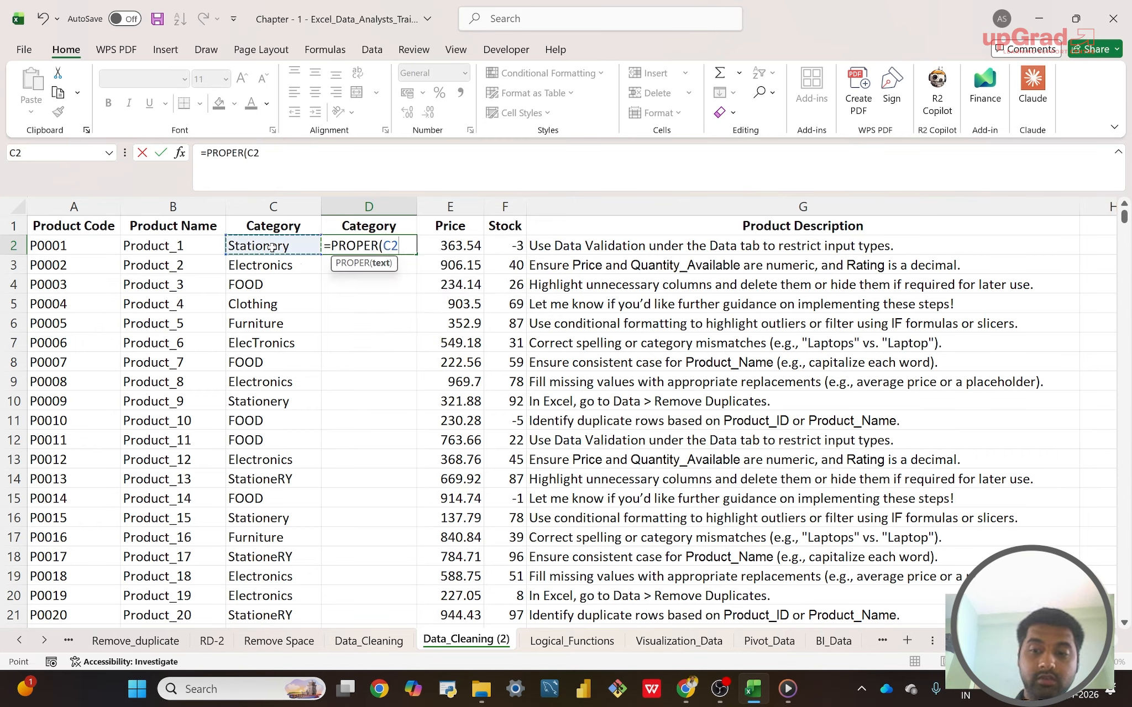
type(")")
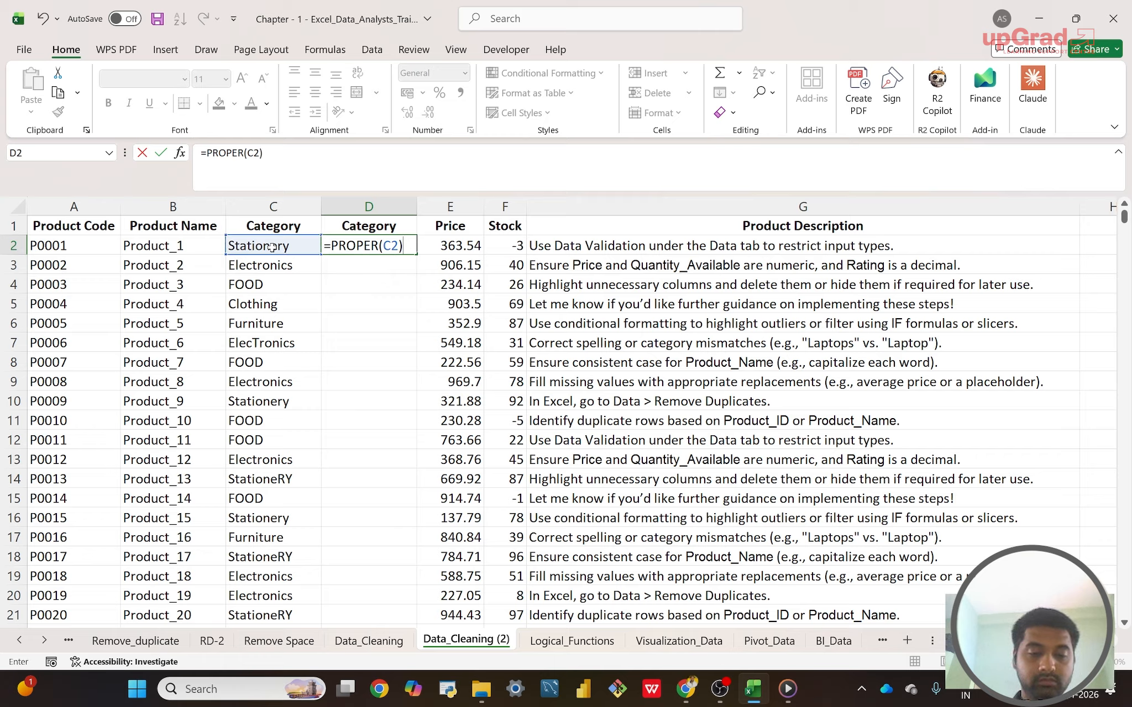
key("Return")
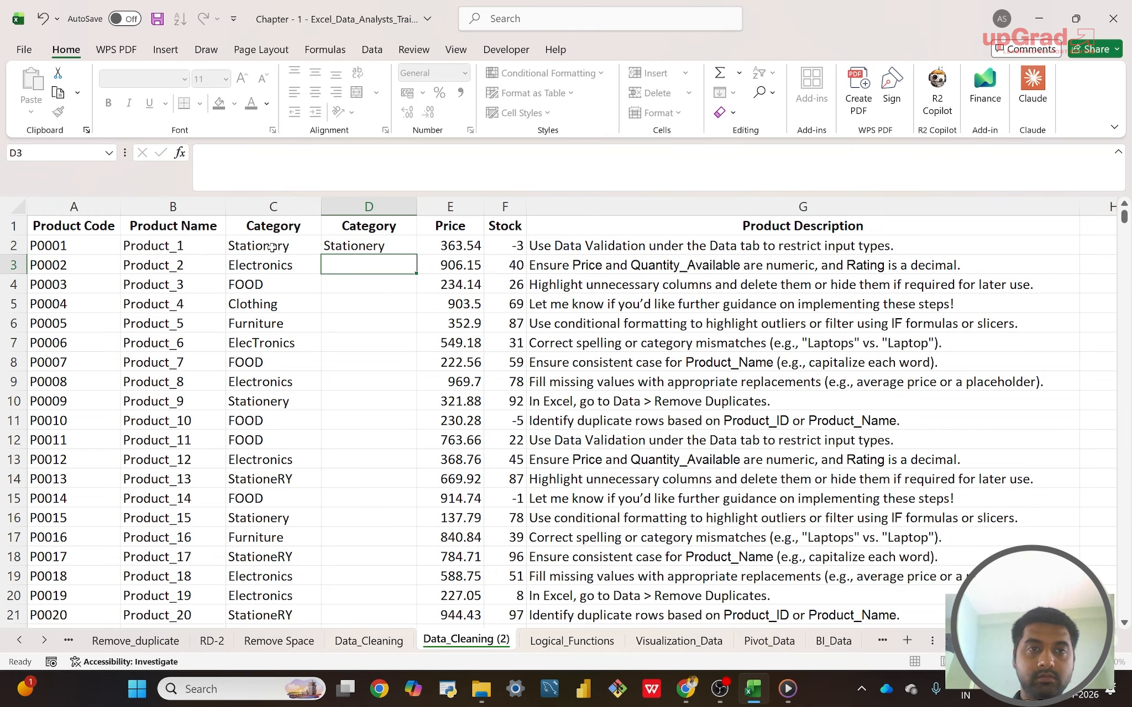
- Fill the PROPER formula from D2 down to the last row of the sheet
key("Up")
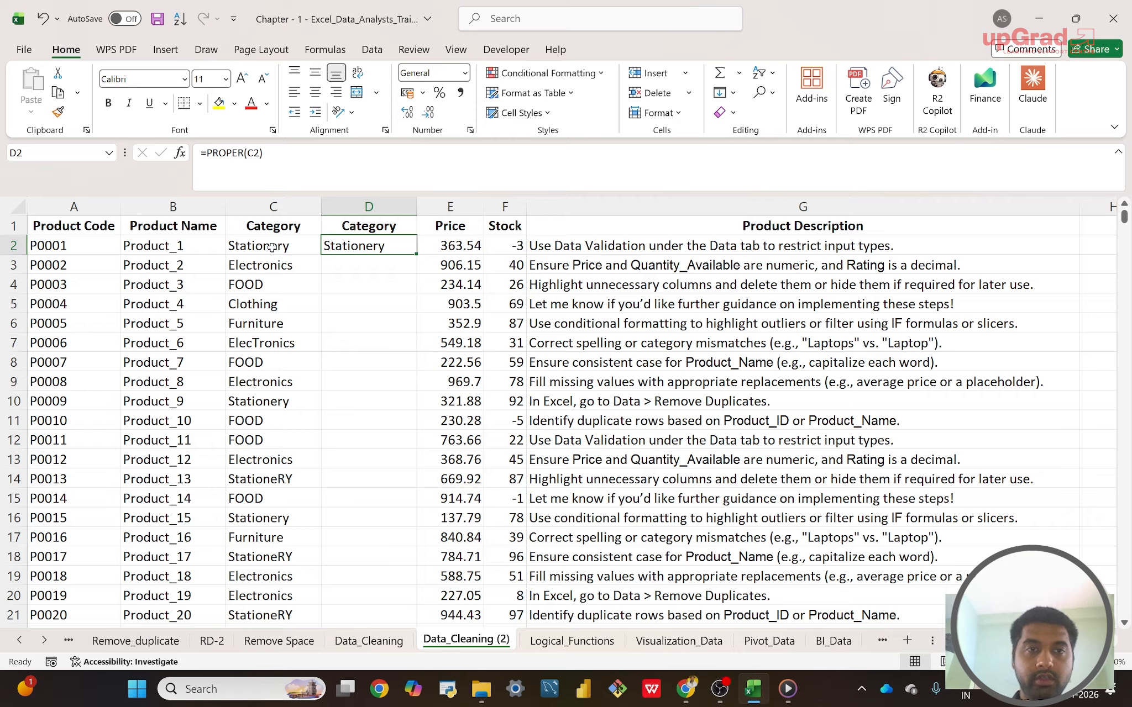
key("ctrl+shift+Down")
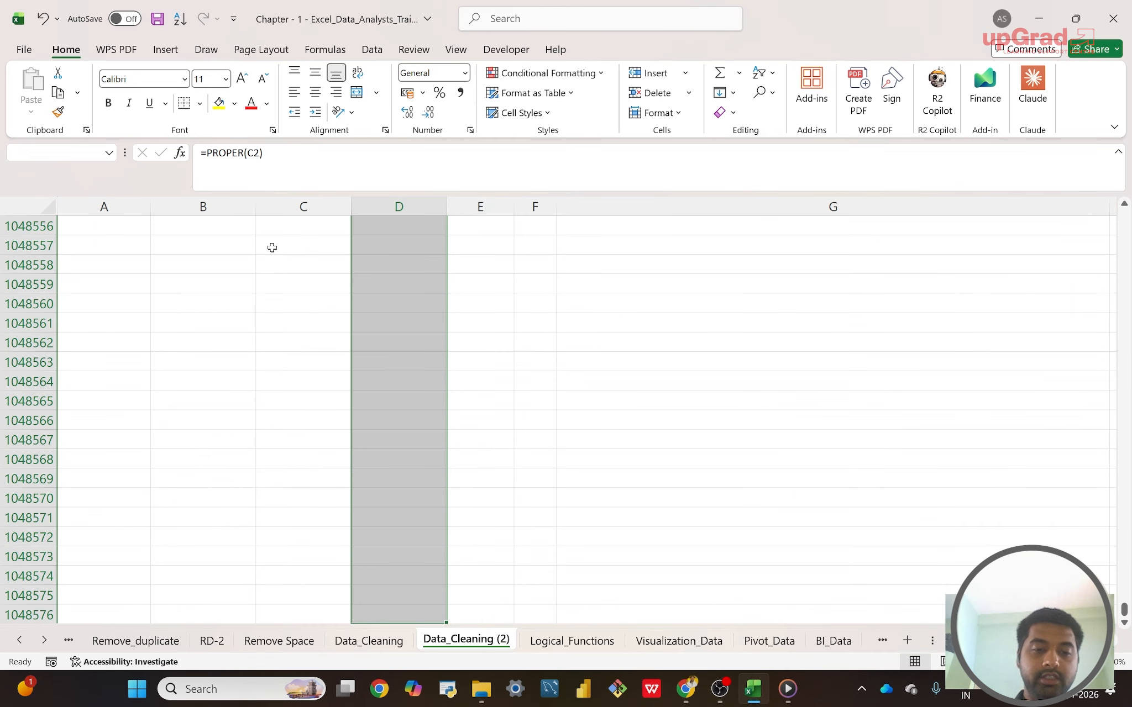
key("ctrl+d")
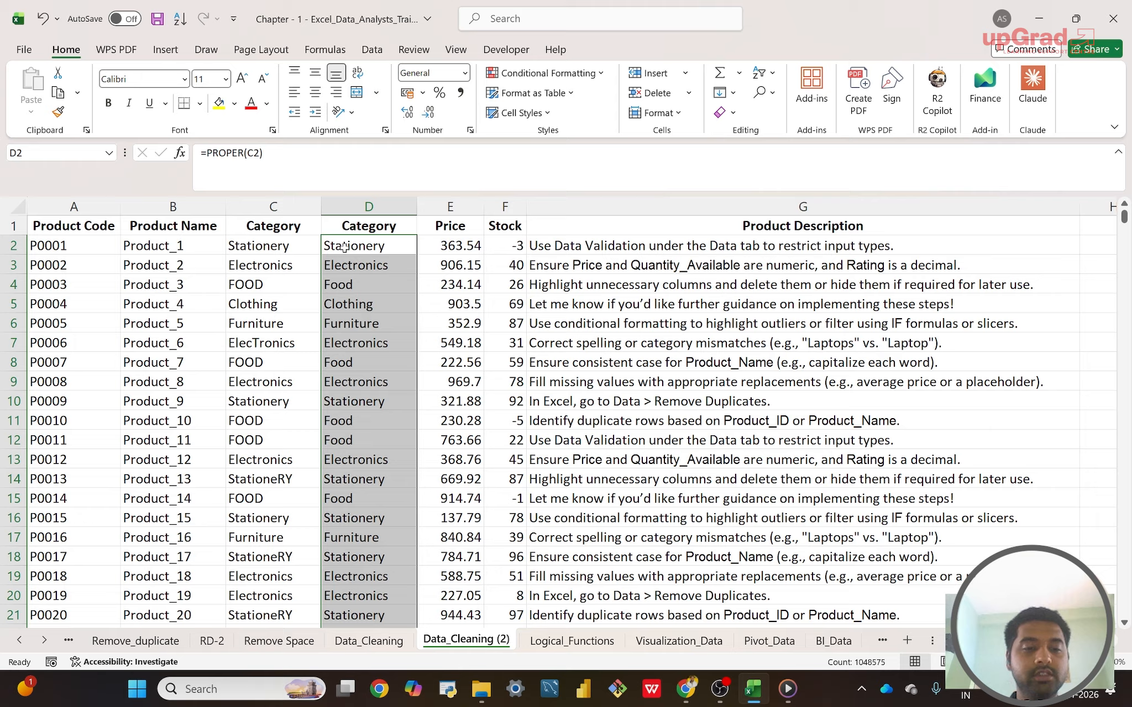
- Copy the PROPER formulas in column D and paste them in place as values only
key("ctrl+c")
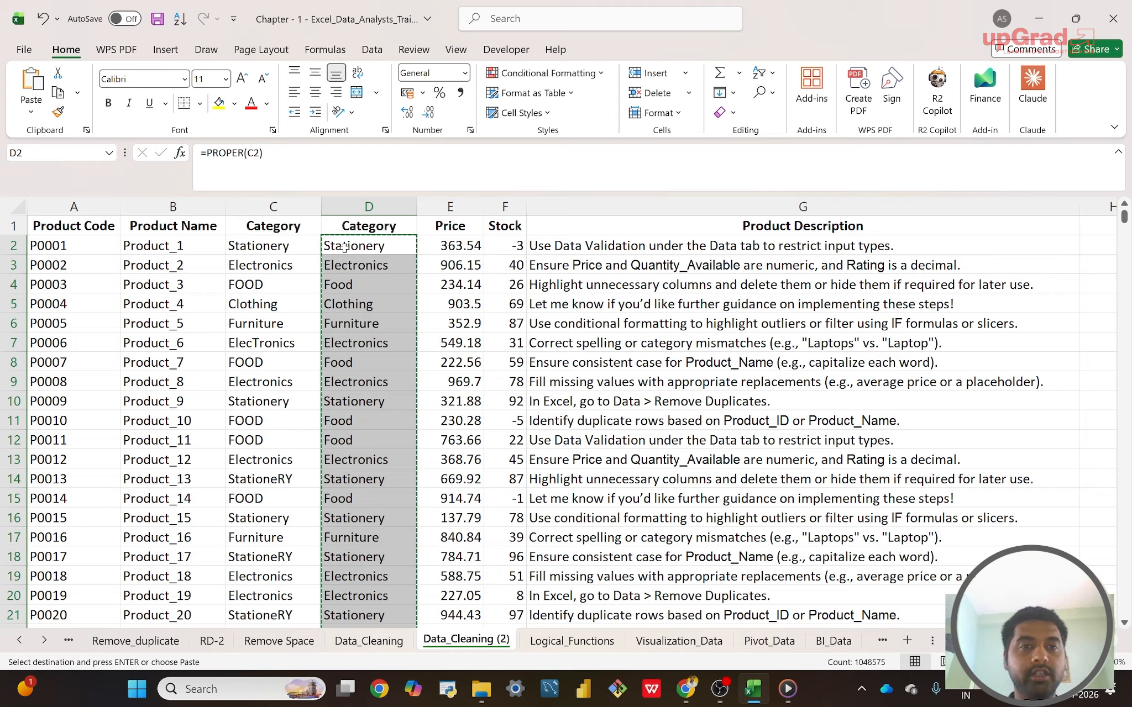
left_click(36, 116)
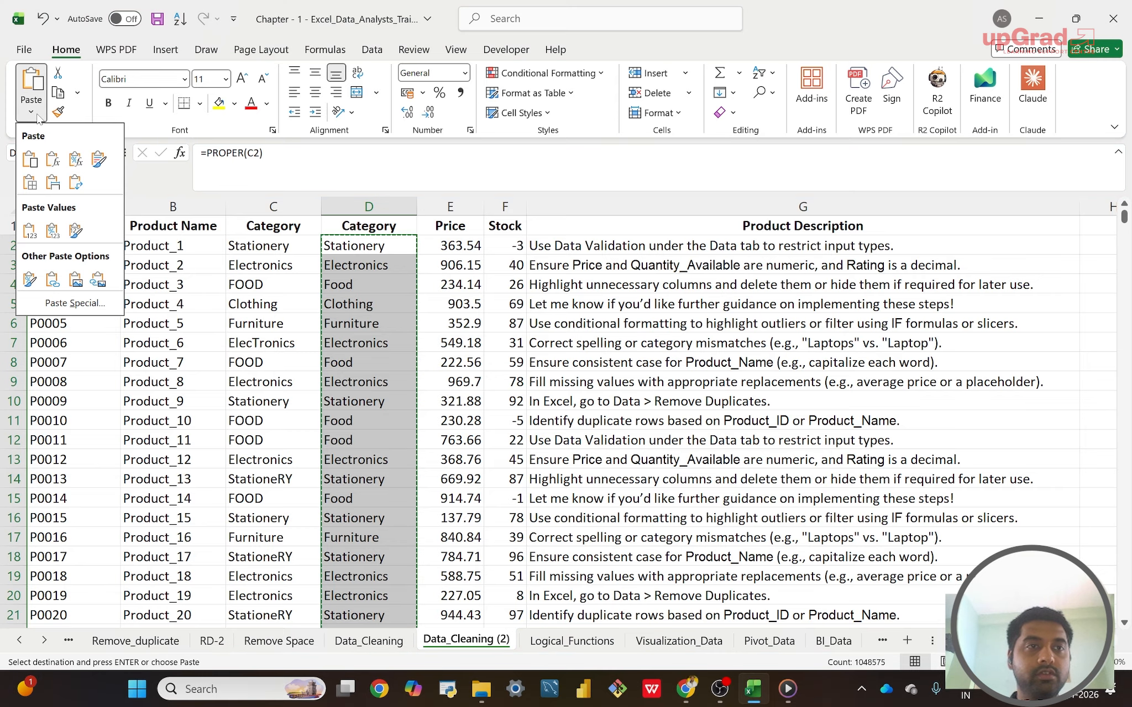
left_click(30, 230)
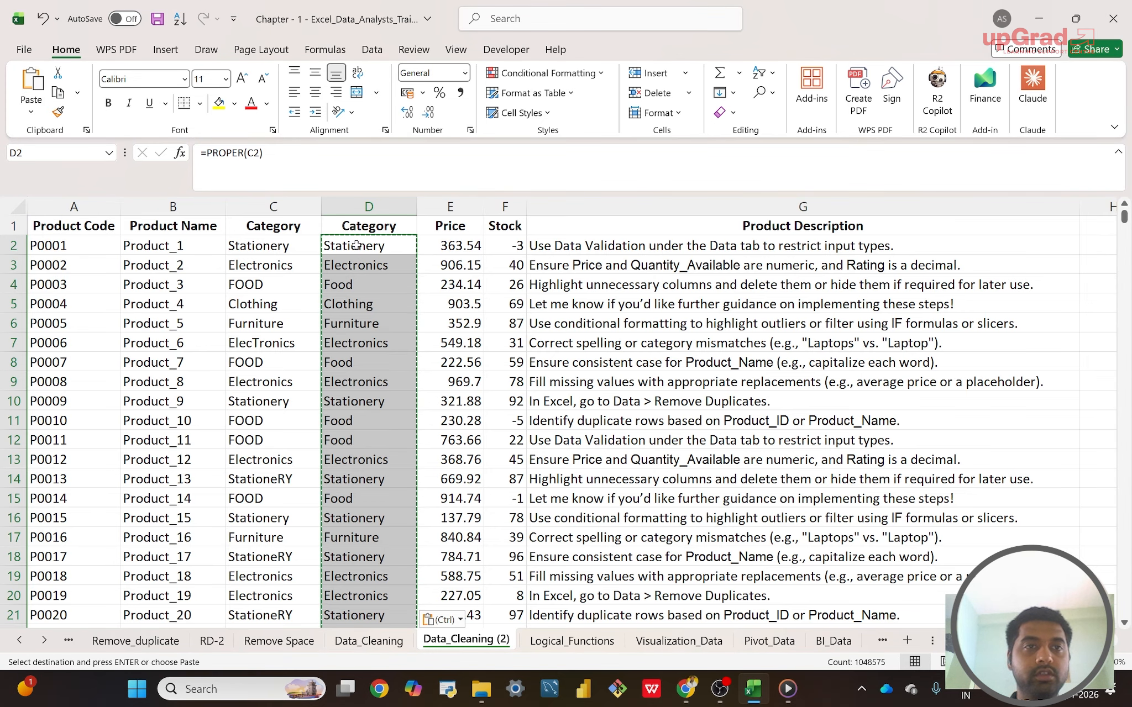
left_click(365, 282)
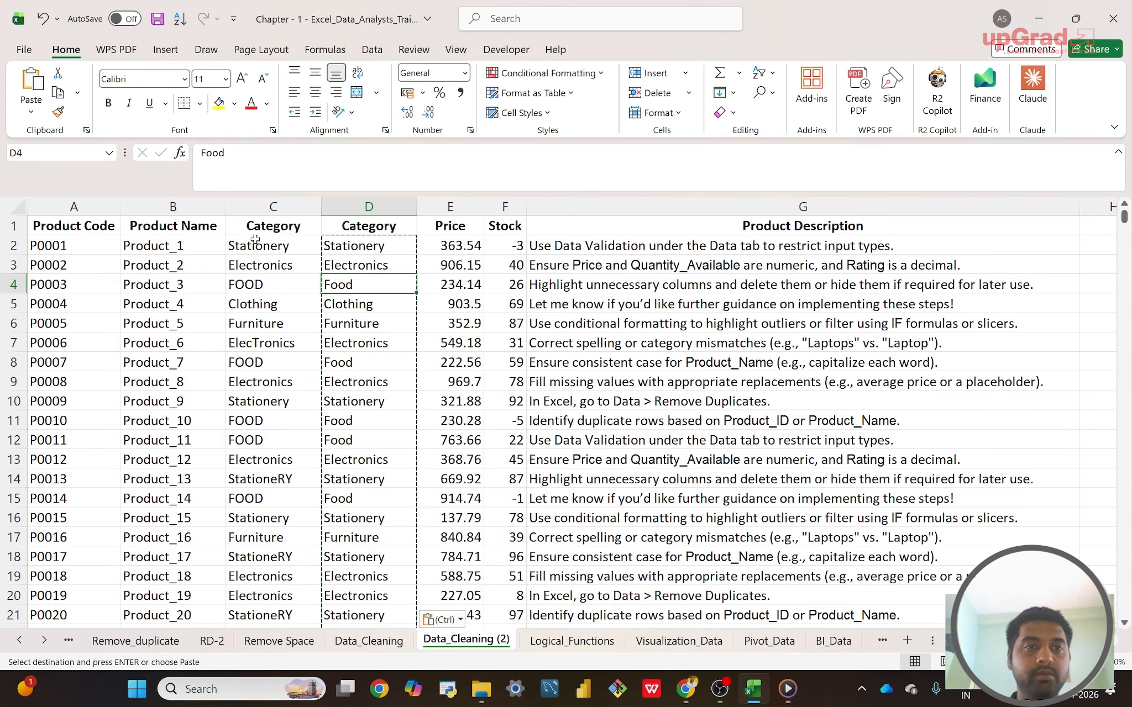
- Delete the original Category column C with the inconsistent text case
left_click(269, 208)
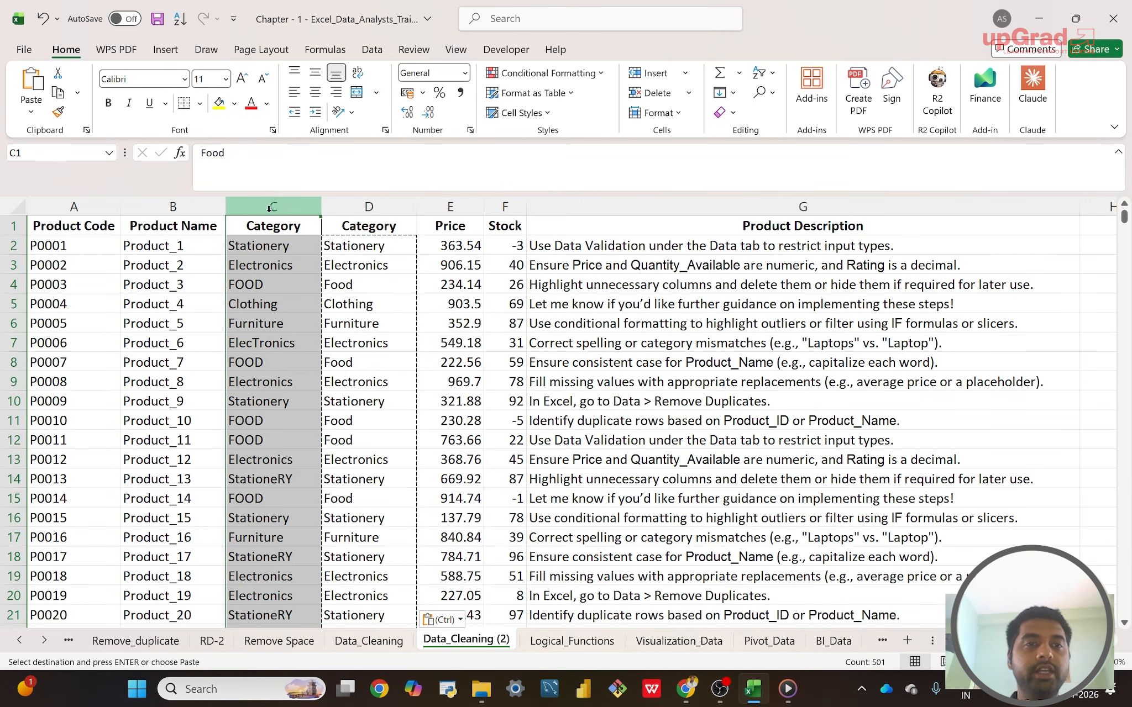
right_click(271, 210)
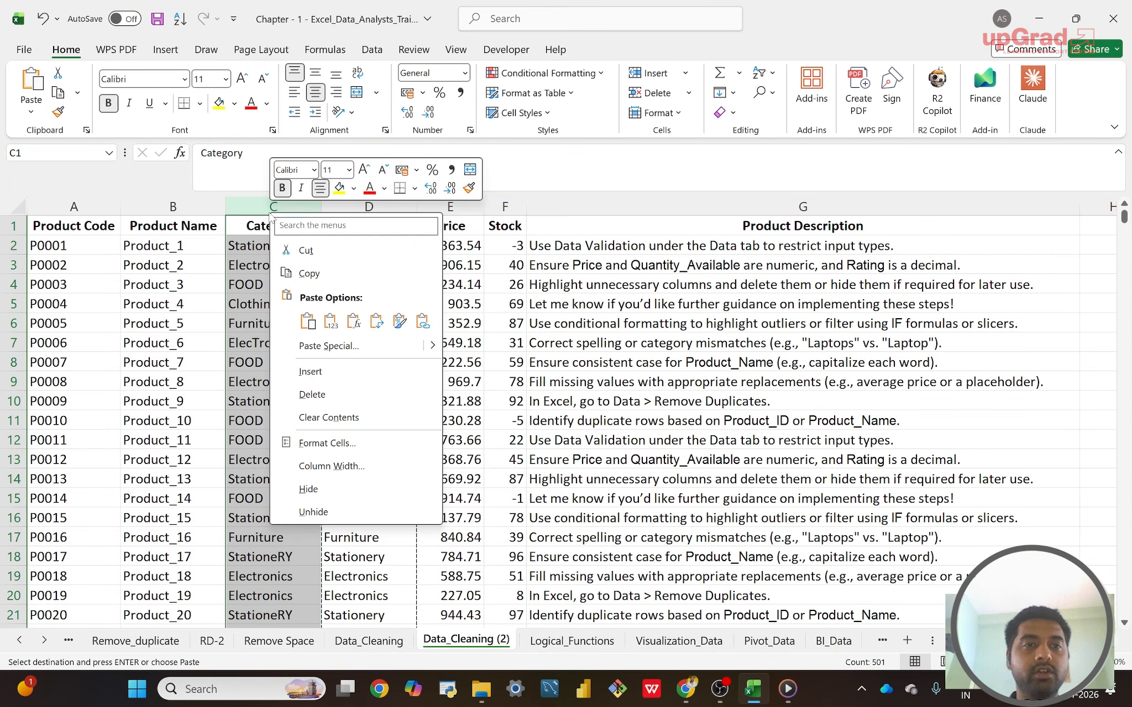
left_click(310, 394)
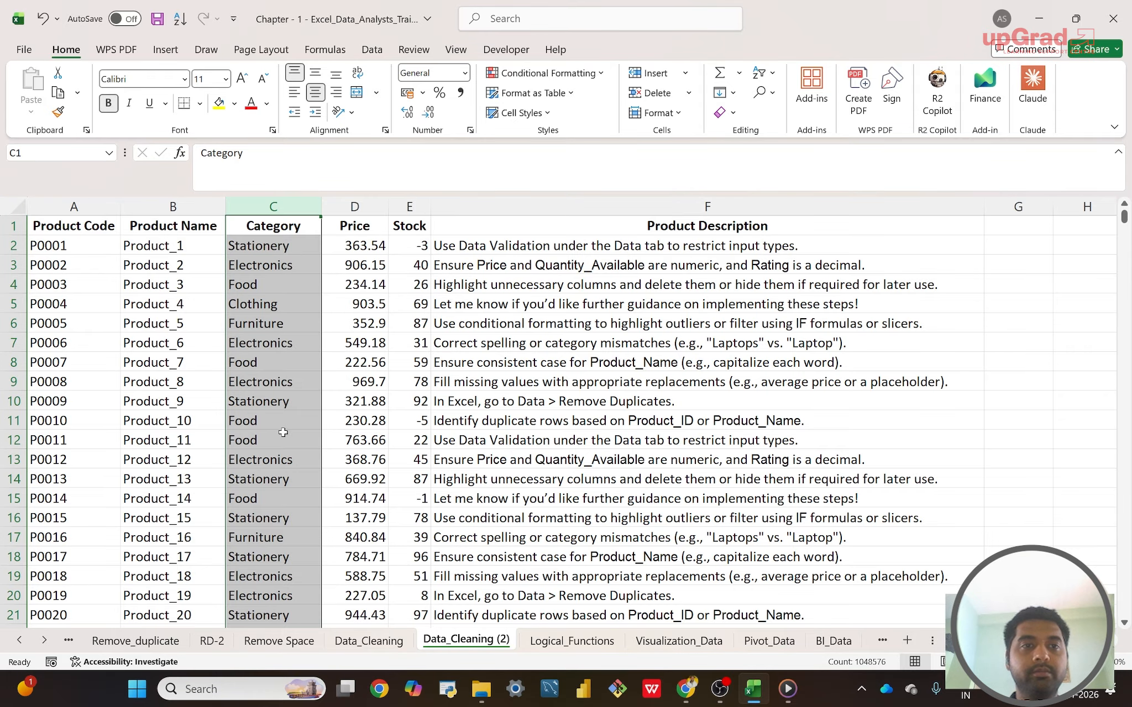
- Open the Logical_Functions worksheet at the student marks table
left_click(572, 642)
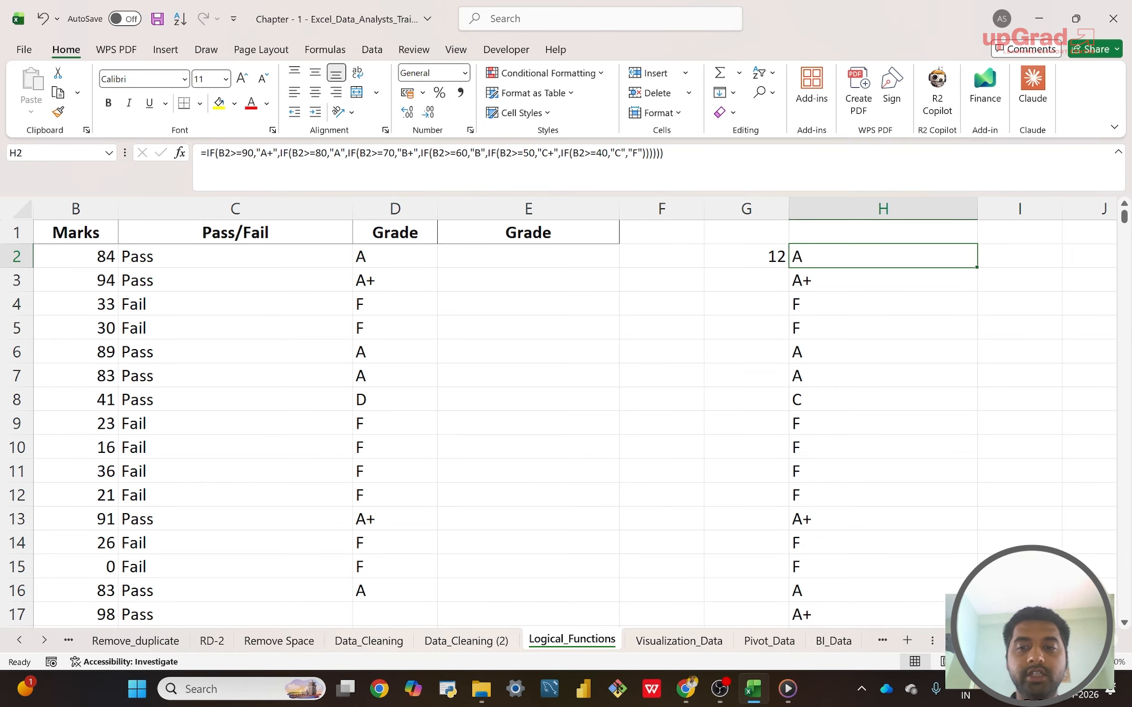
scroll(569, 410, "left", 1)
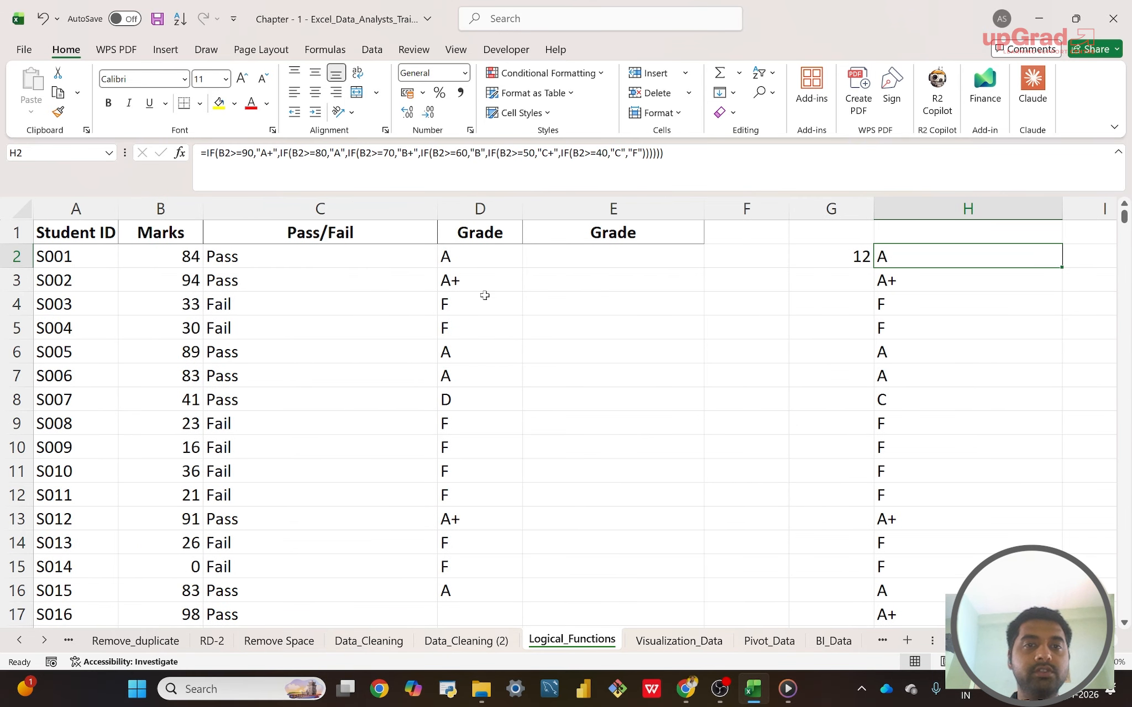
- Clear the existing results in the Pass/Fail column C and Grade column D from row 2 to the sheet's last row
left_click(329, 254)
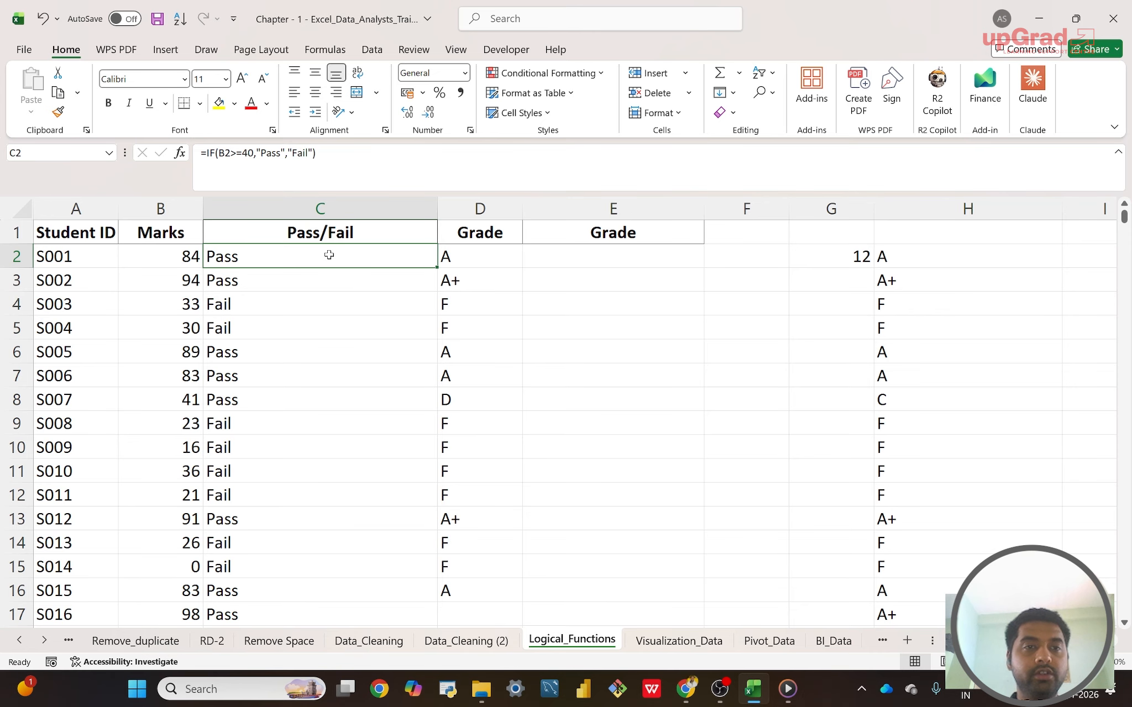
key("ctrl+shift+Down")
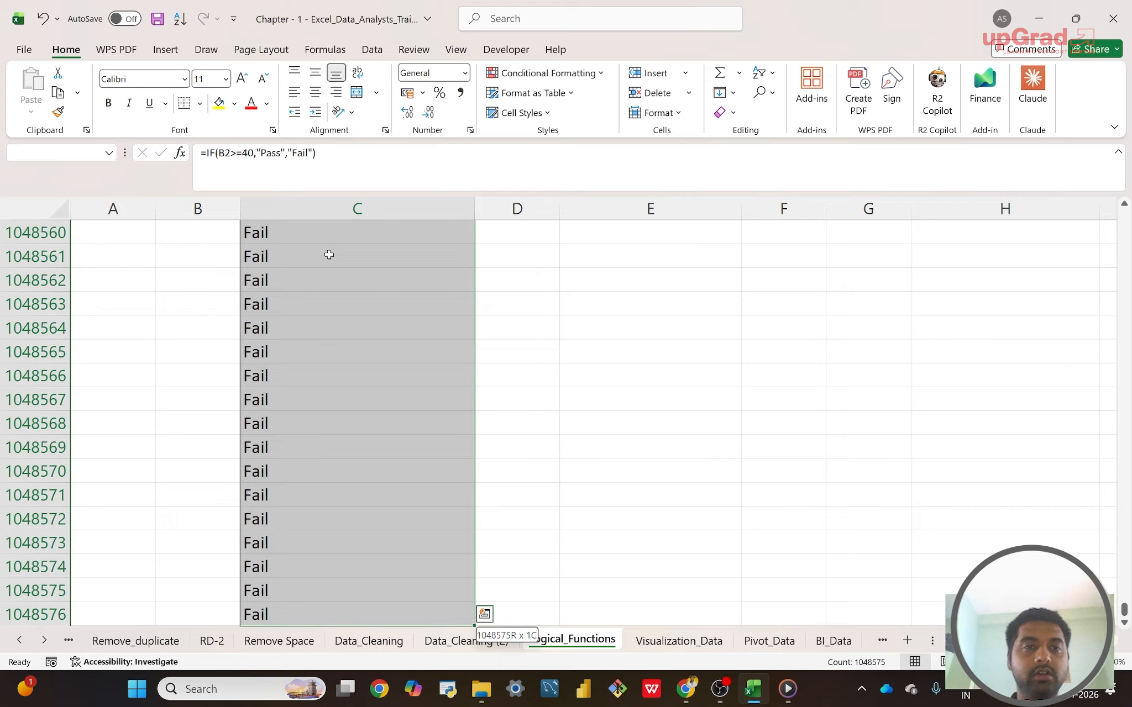
key("shift+Right")
key("ctrl+BackSpace")
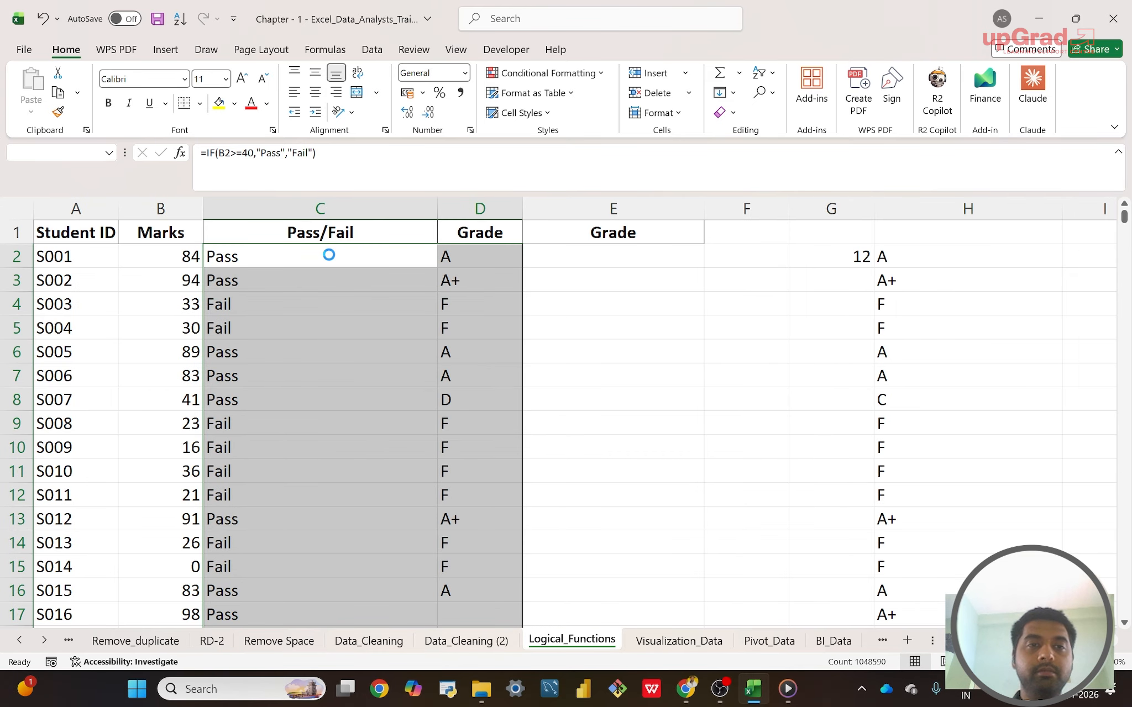
key("Delete")
- Start an IF formula in C2 with the logical test B2>=40
left_click(329, 254)
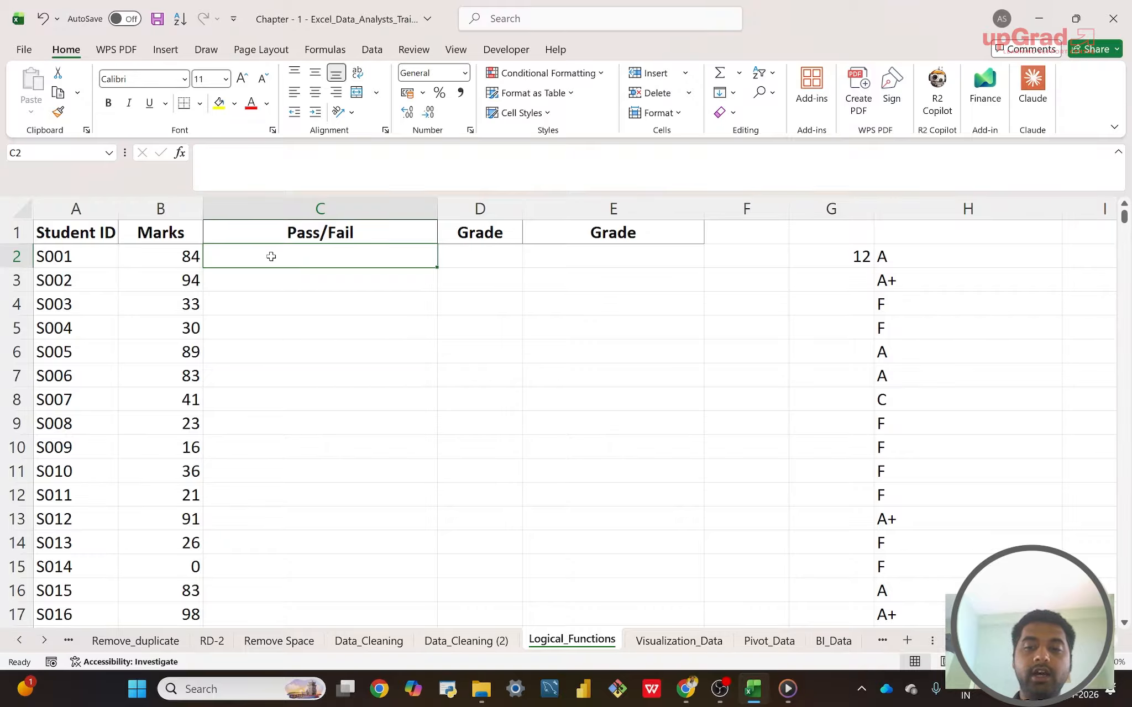
type("=")
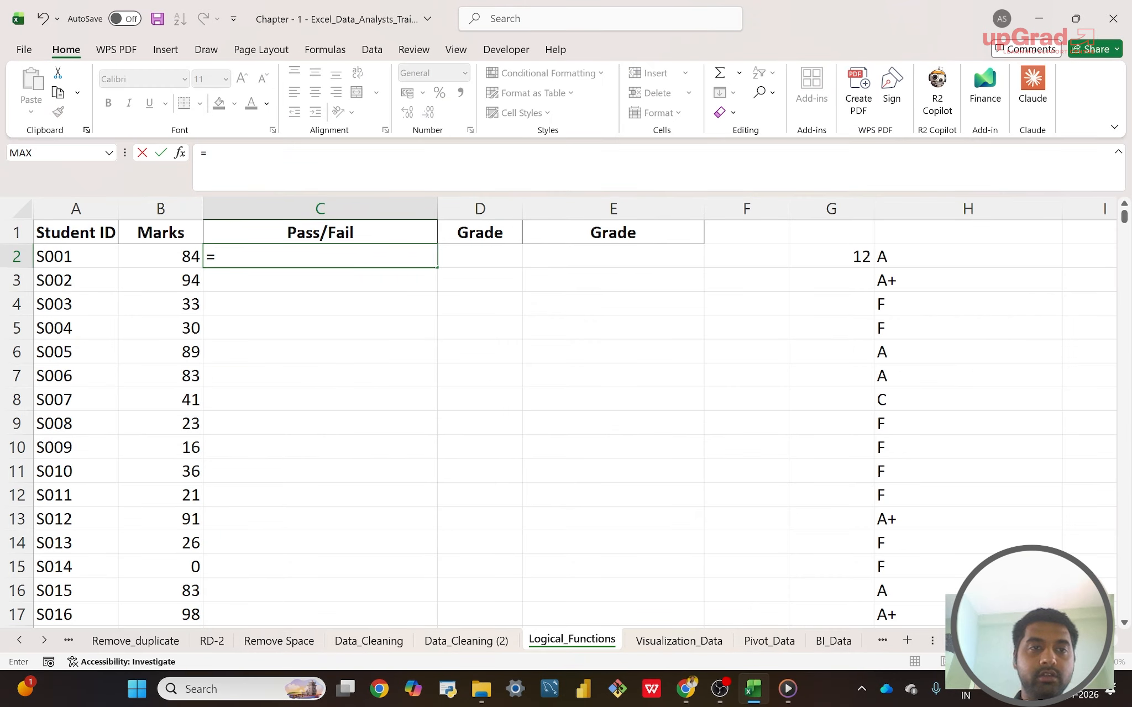
type("if")
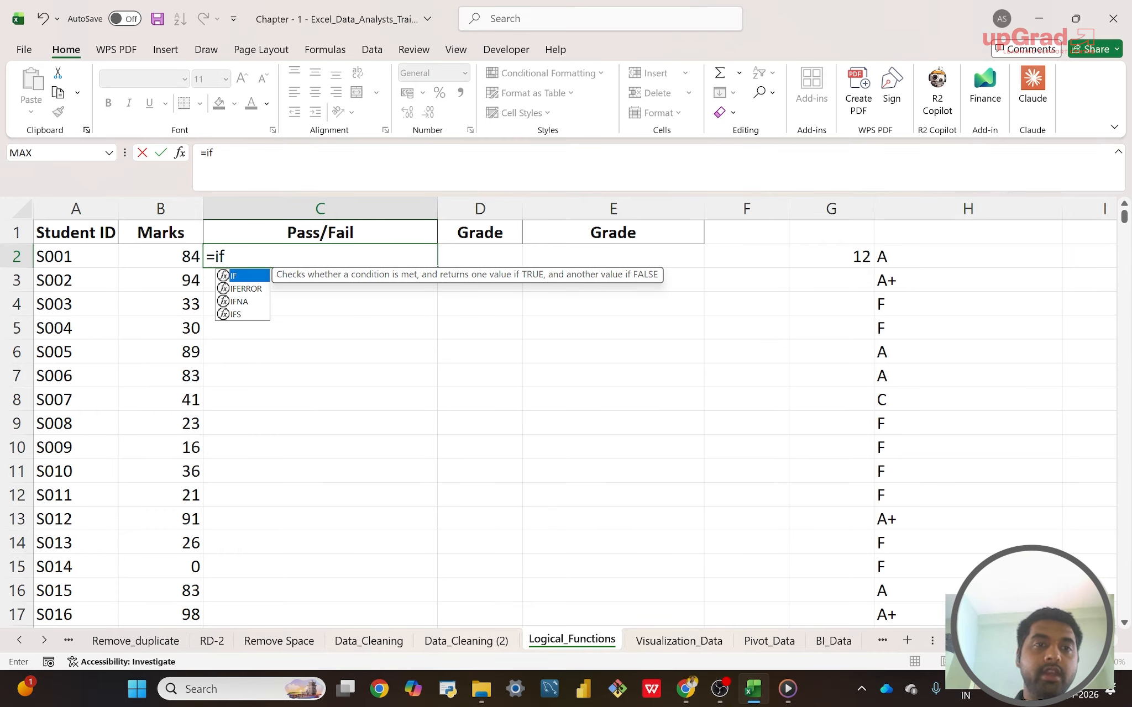
key("Tab")
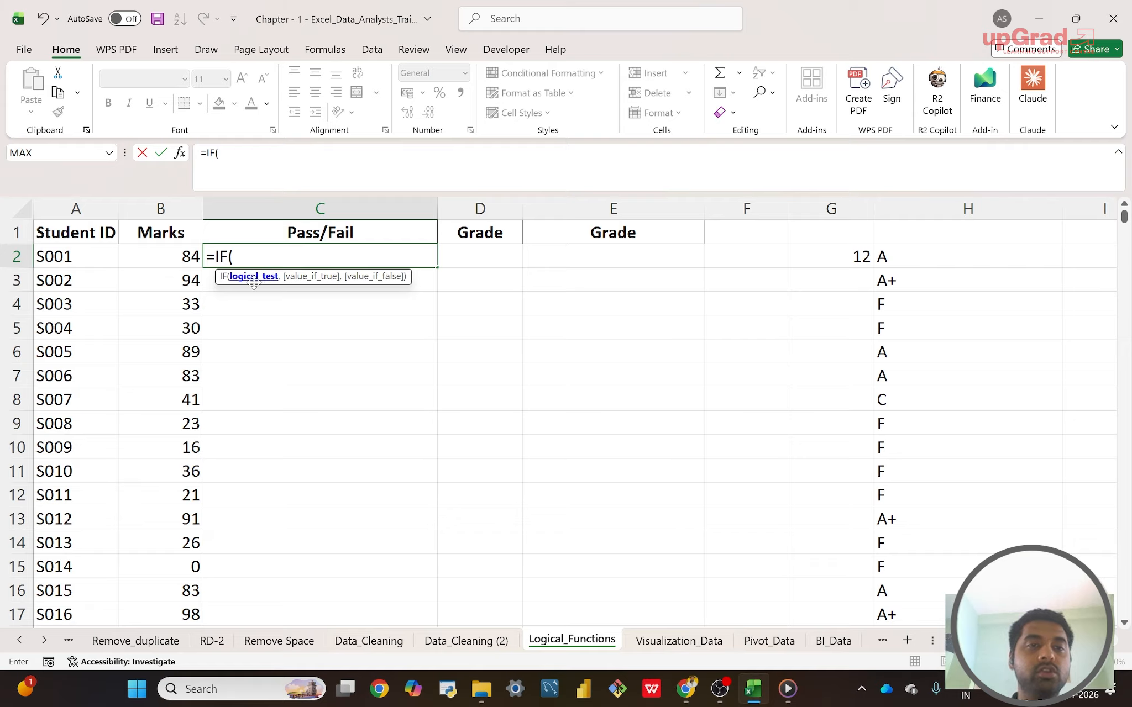
left_click(177, 263)
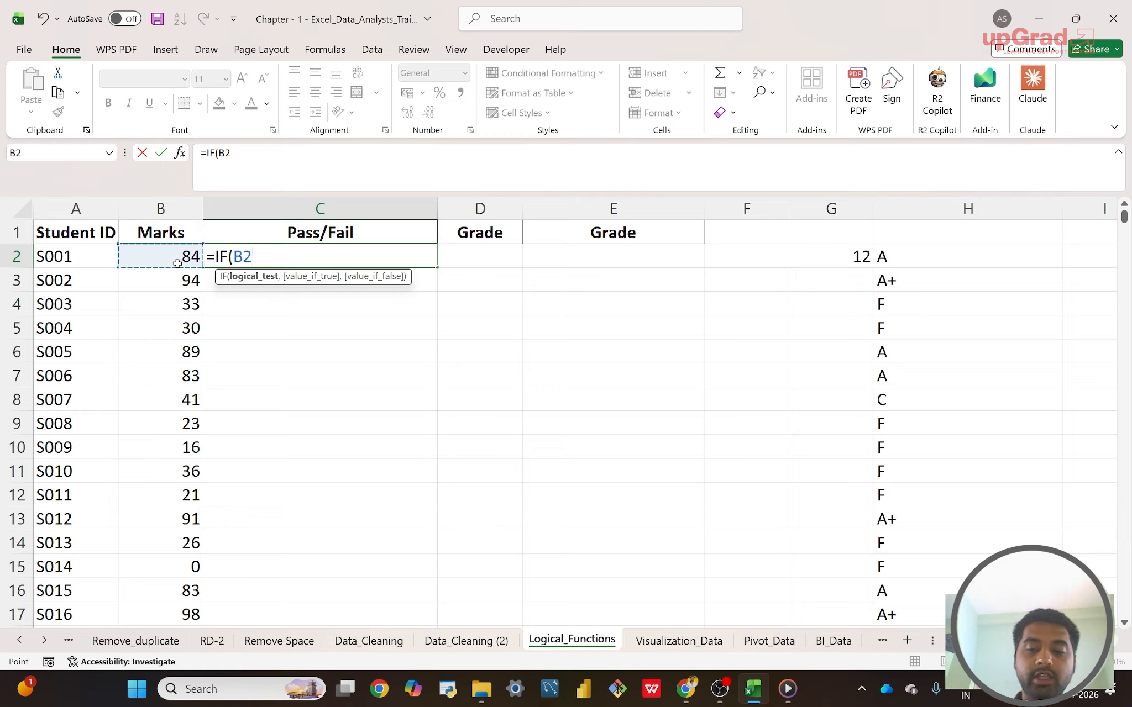
type(">")
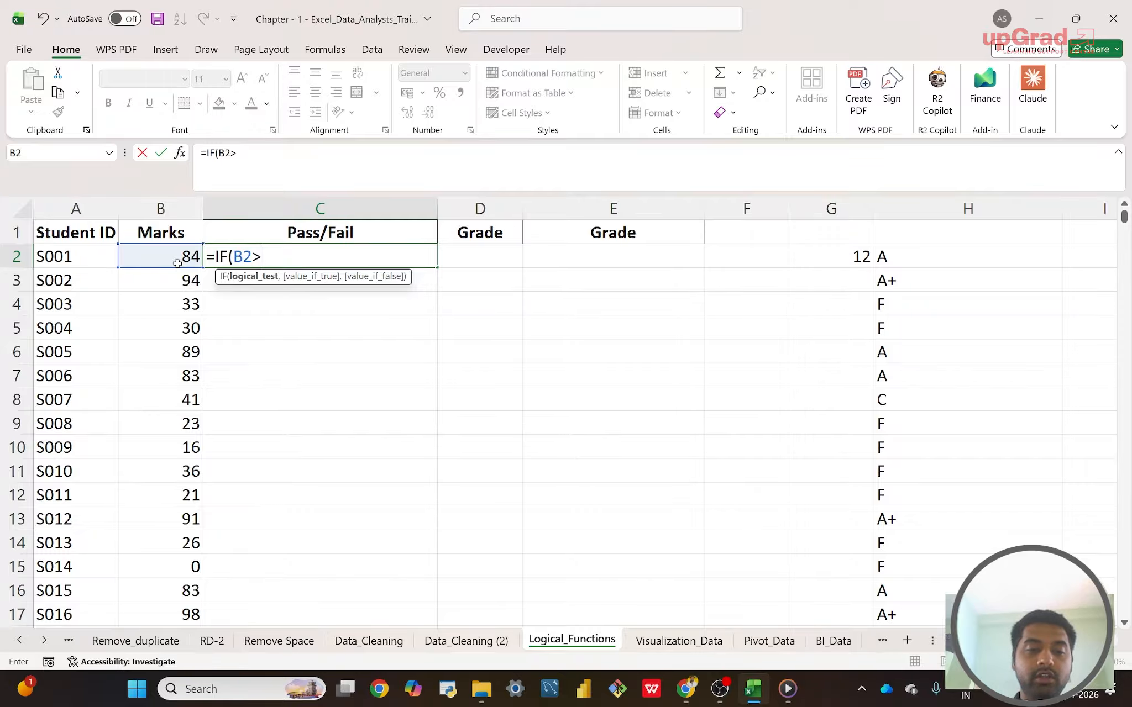
type("40")
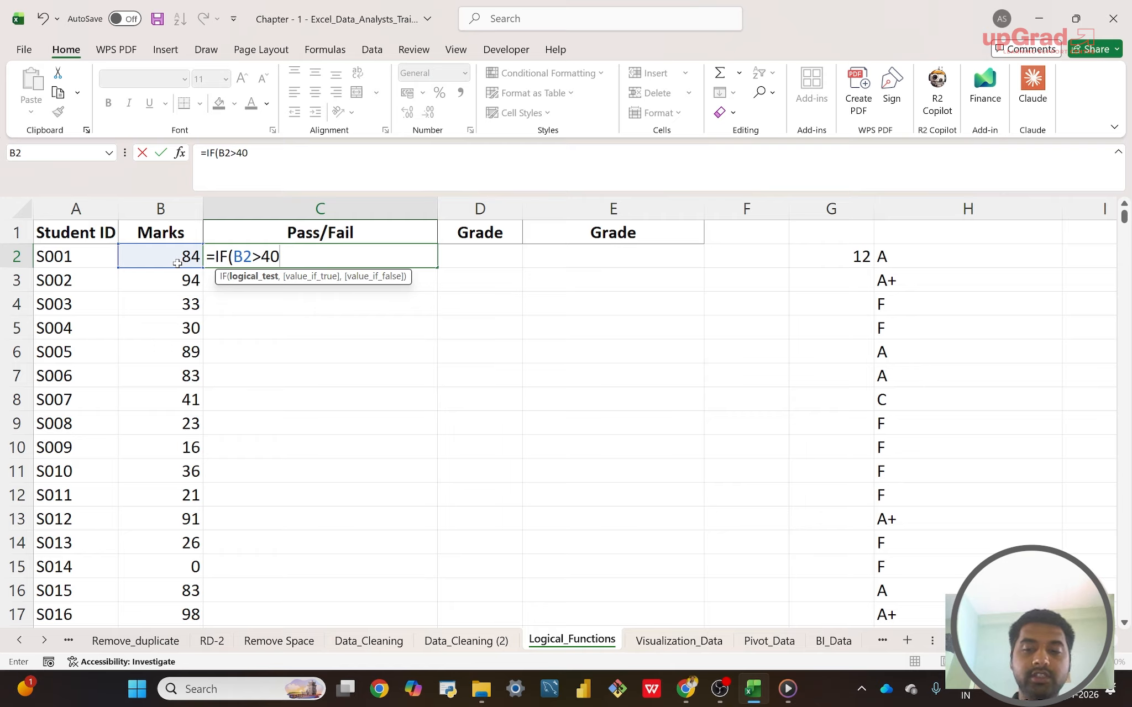
key("BackSpace")
key("BackSpace")
type("=")
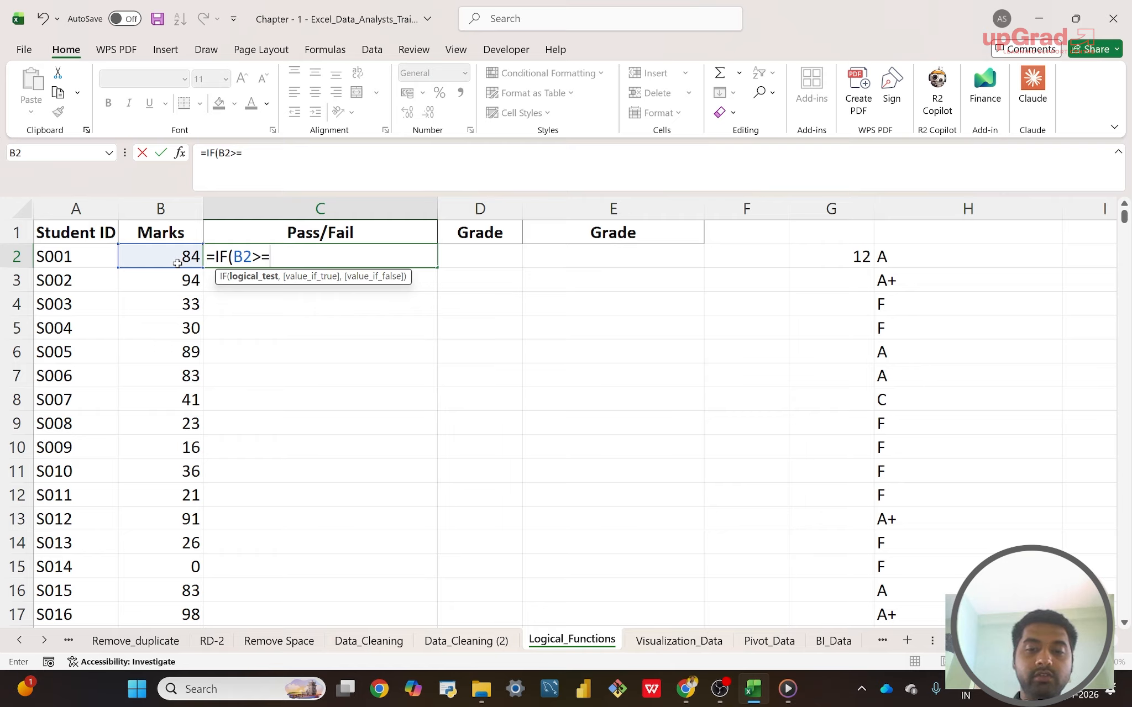
type("40")
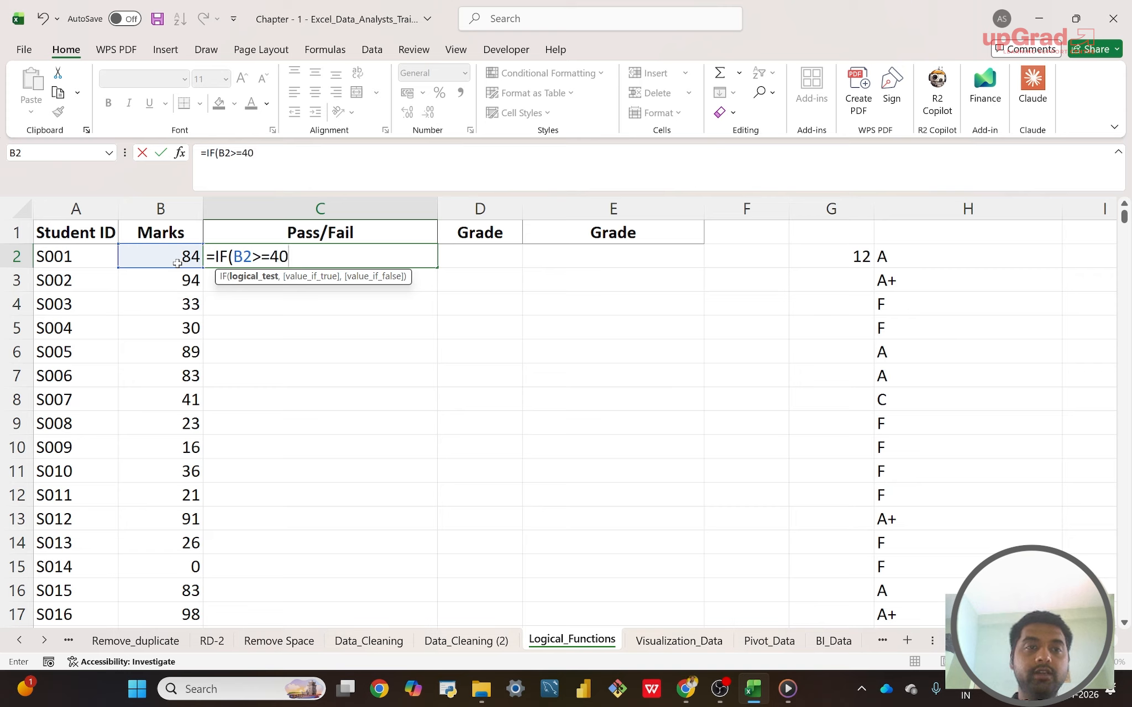
- Complete the IF formula in C2 with "Pass" as the true value and "Fail" as the false value
type(",")
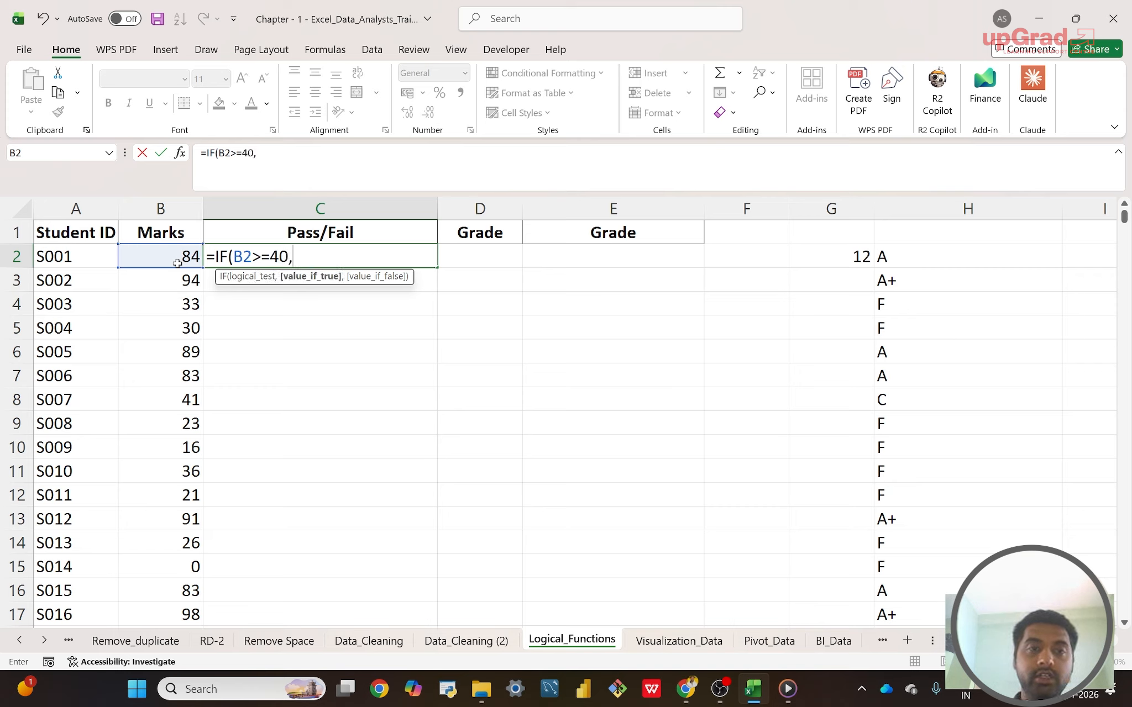
type("\"")
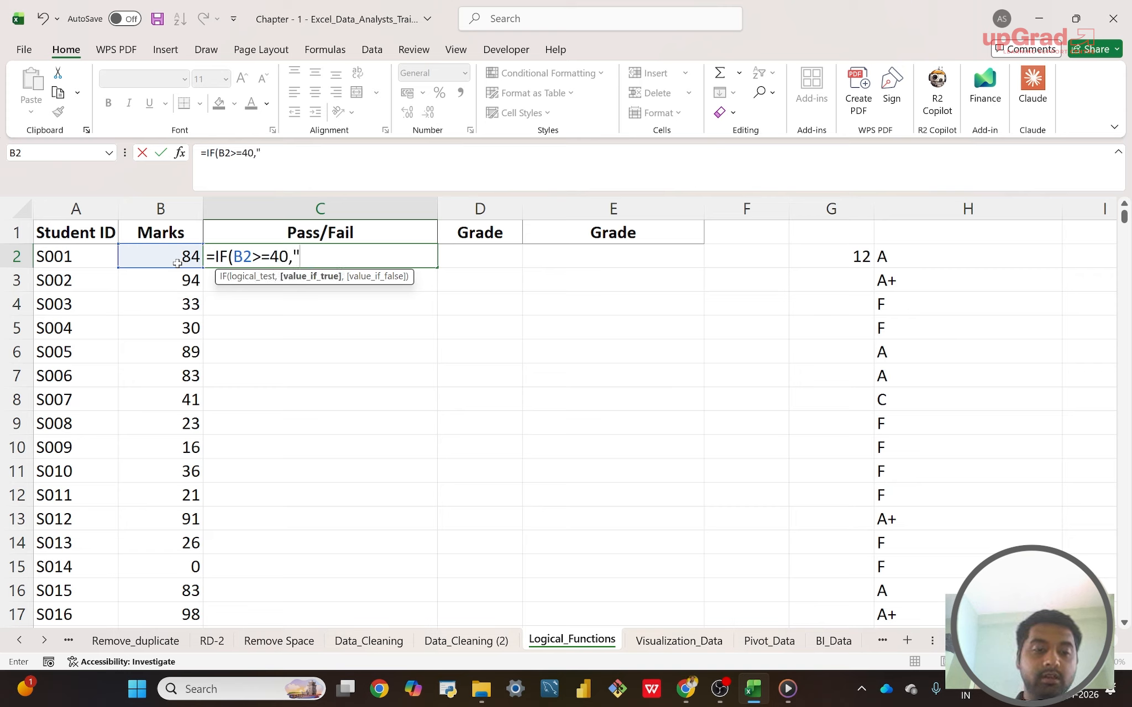
key("Caps_Lock")
type("Pass")
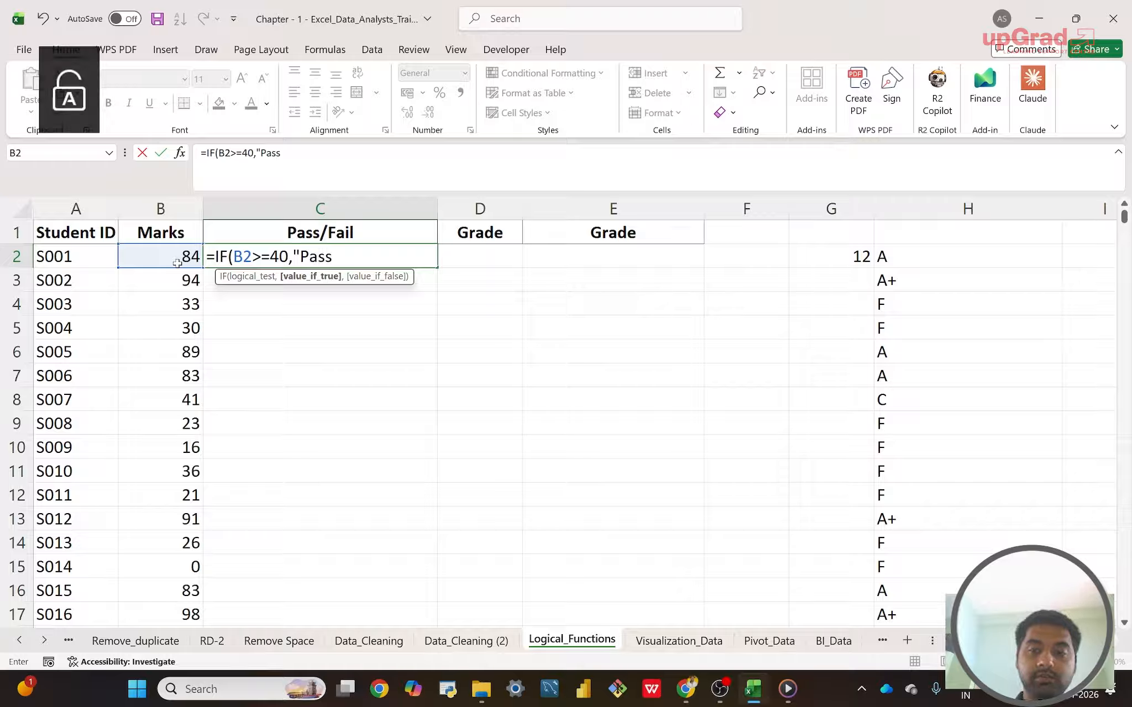
type("\"")
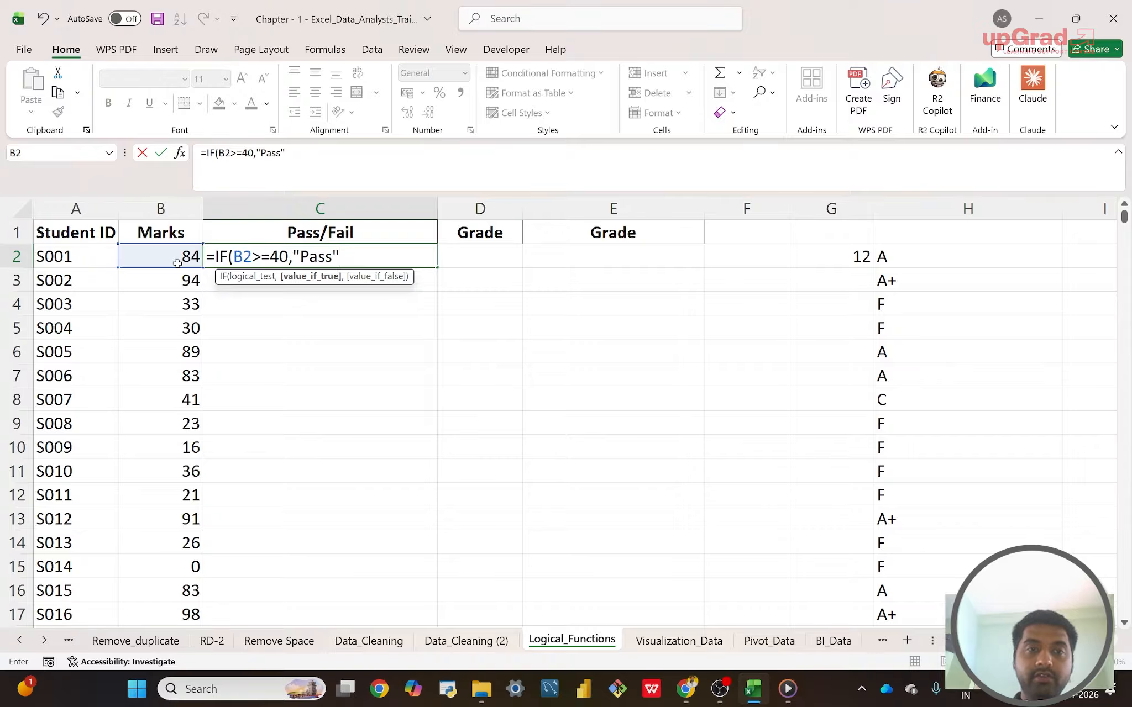
type(",")
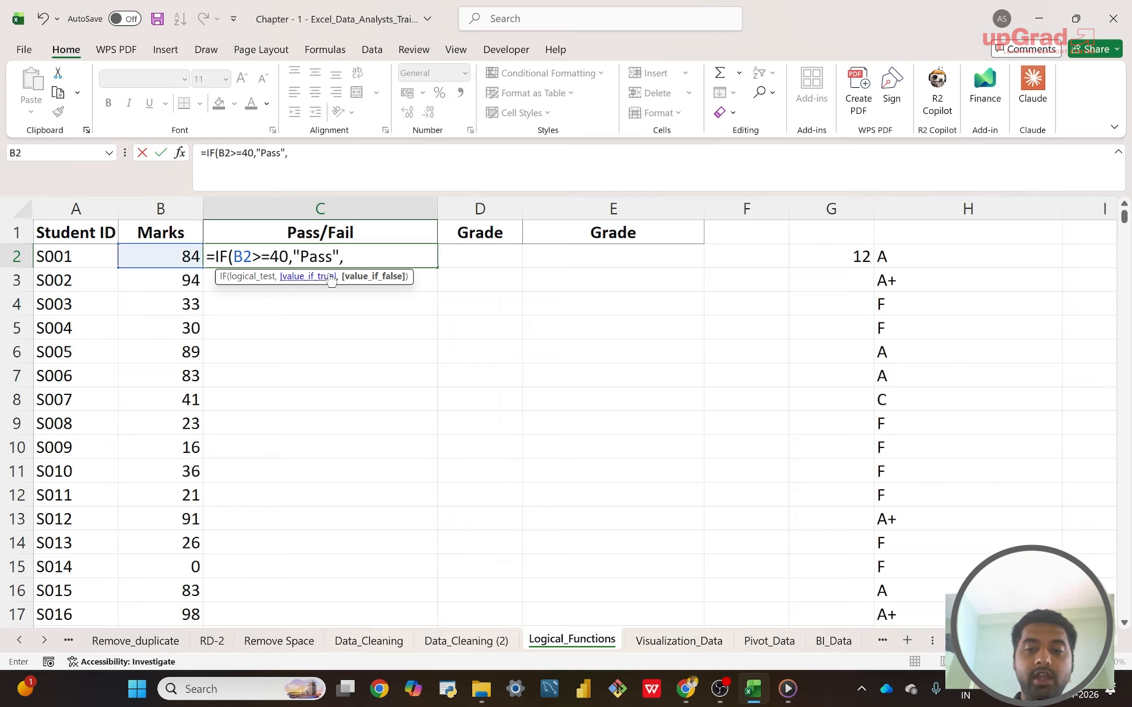
type("\"")
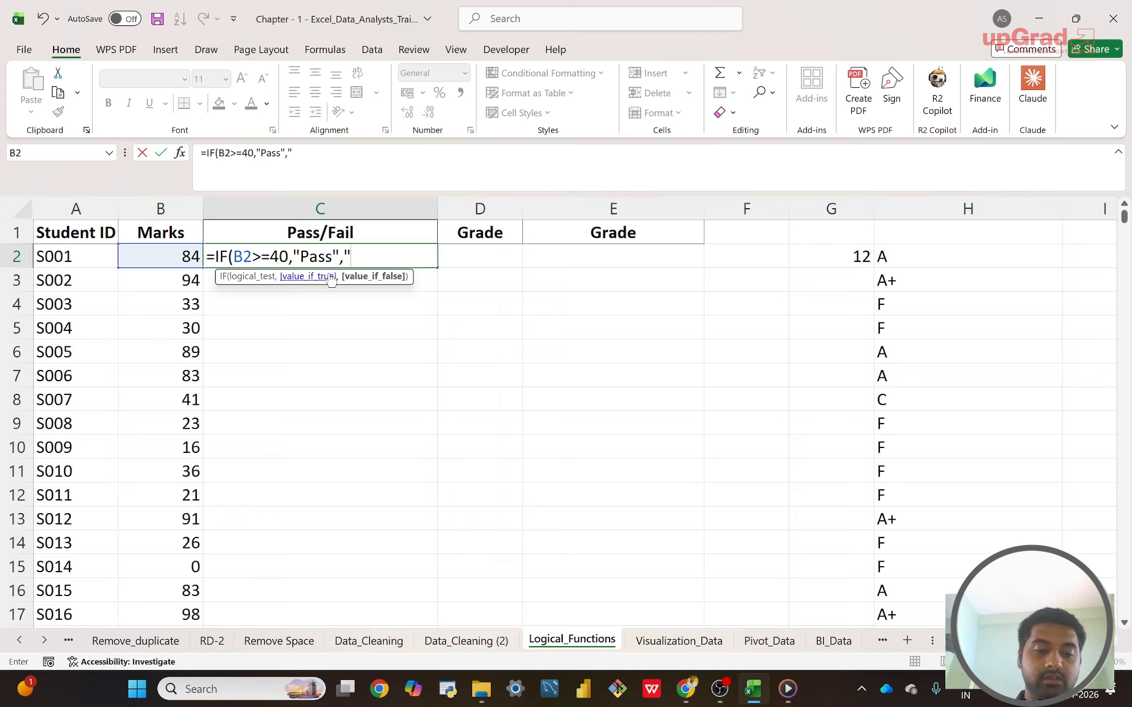
key("Caps_Lock")
type("F")
type("ail")
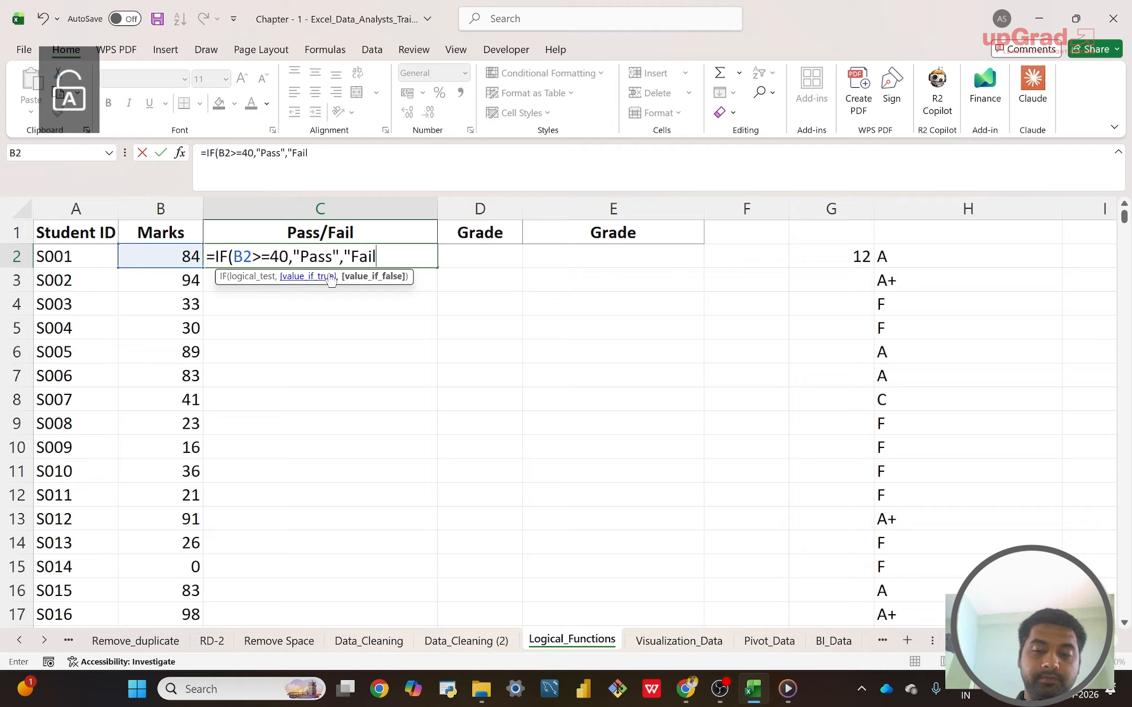
type("\")")
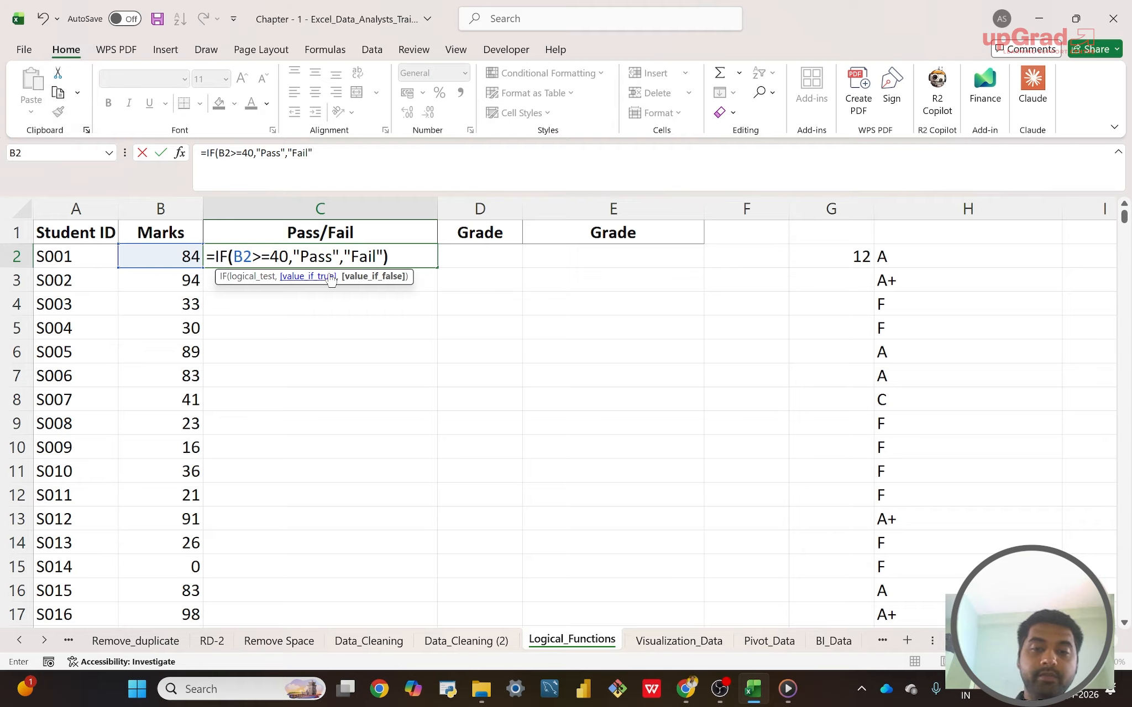
key("Return")
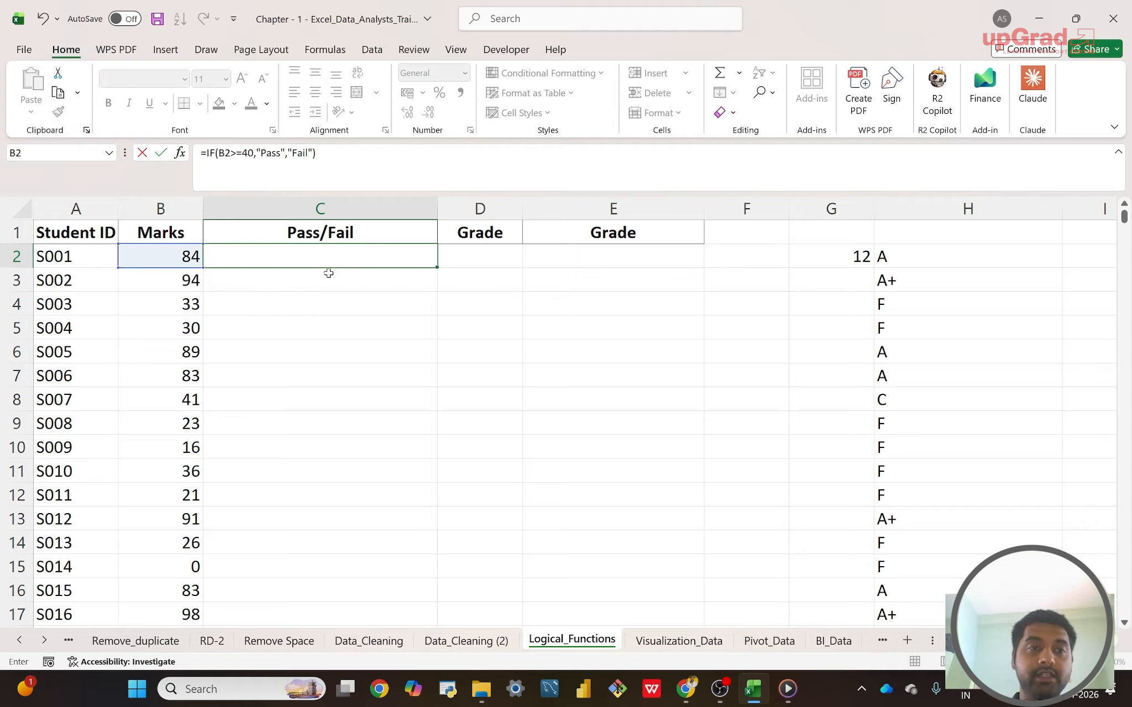
- Fill the Pass/Fail formula from C2 down to C16
key("Up")
key("shift+Down")
key("shift+Down")
key("shift+Down")
key("shift+Down")
key("shift+Down")
key("shift+Down")
key("shift+Down")
key("shift+Down")
key("shift+Down")
key("shift+Down")
key("shift+Down")
key("shift+Down")
key("shift+Down")
key("shift+Down")
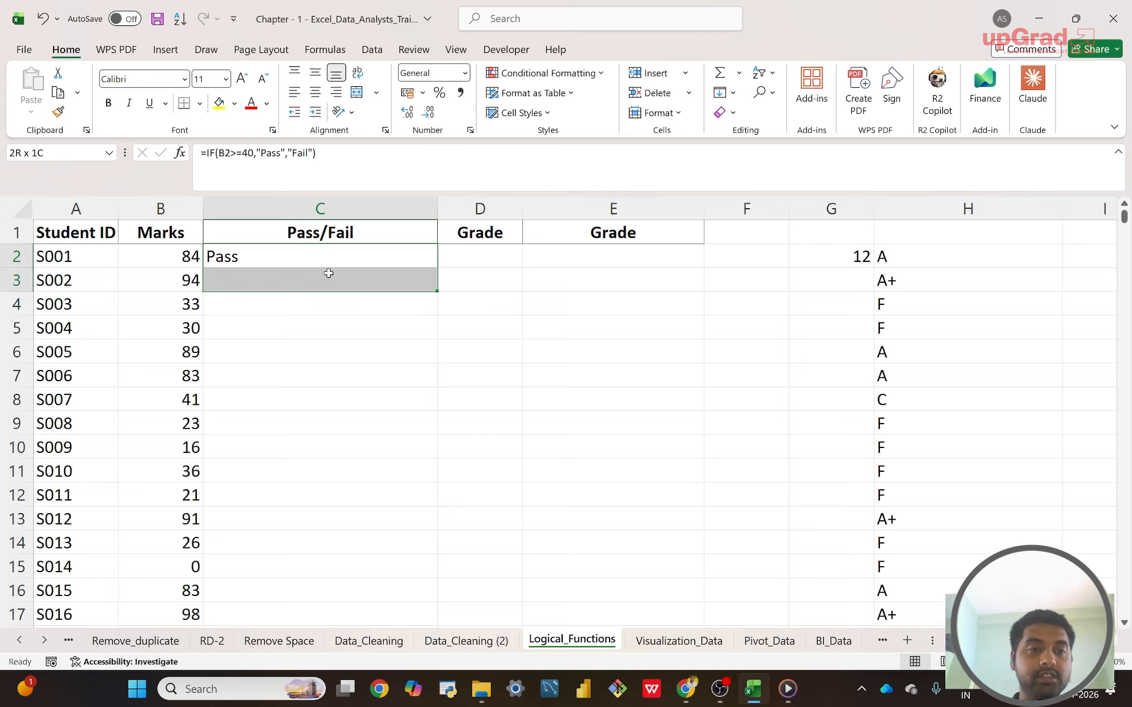
key("ctrl+d")
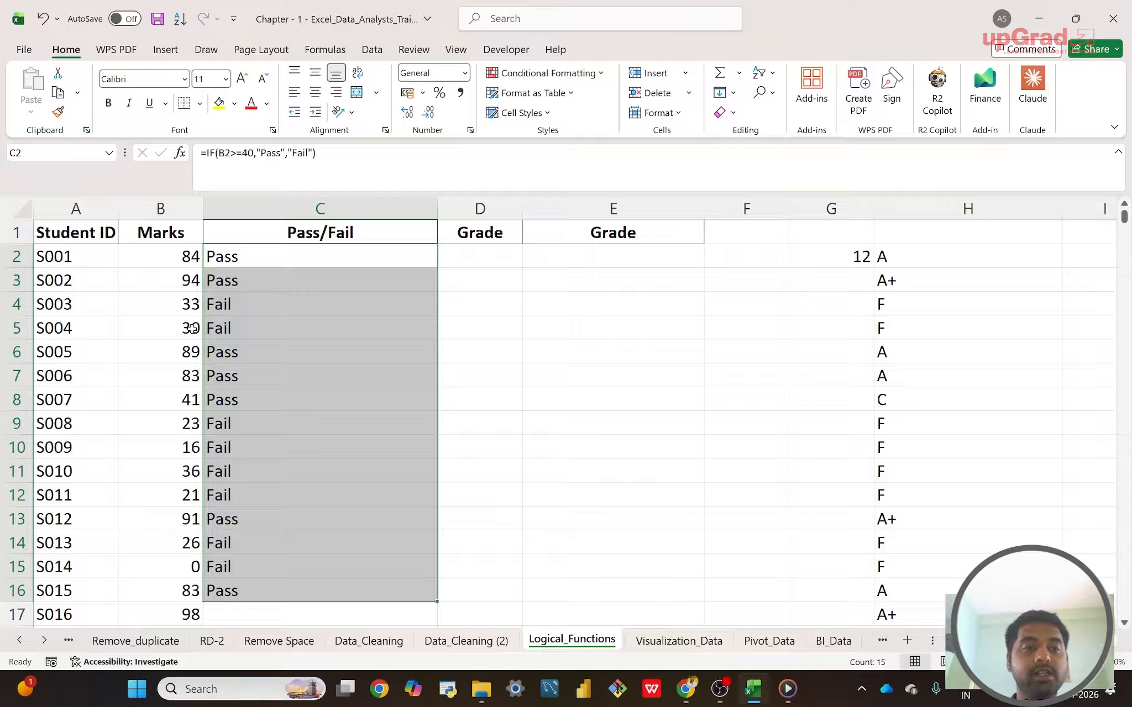
- Examine the arguments of the IF formula in C2 without editing it
left_click(303, 259)
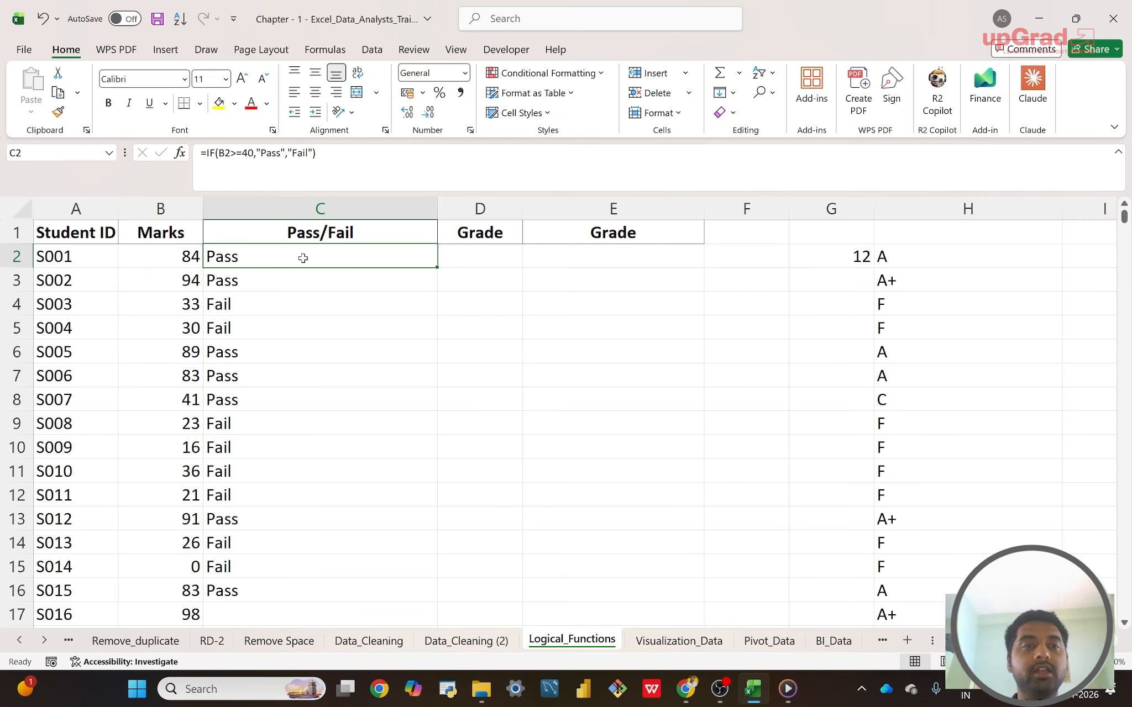
double_click(303, 258)
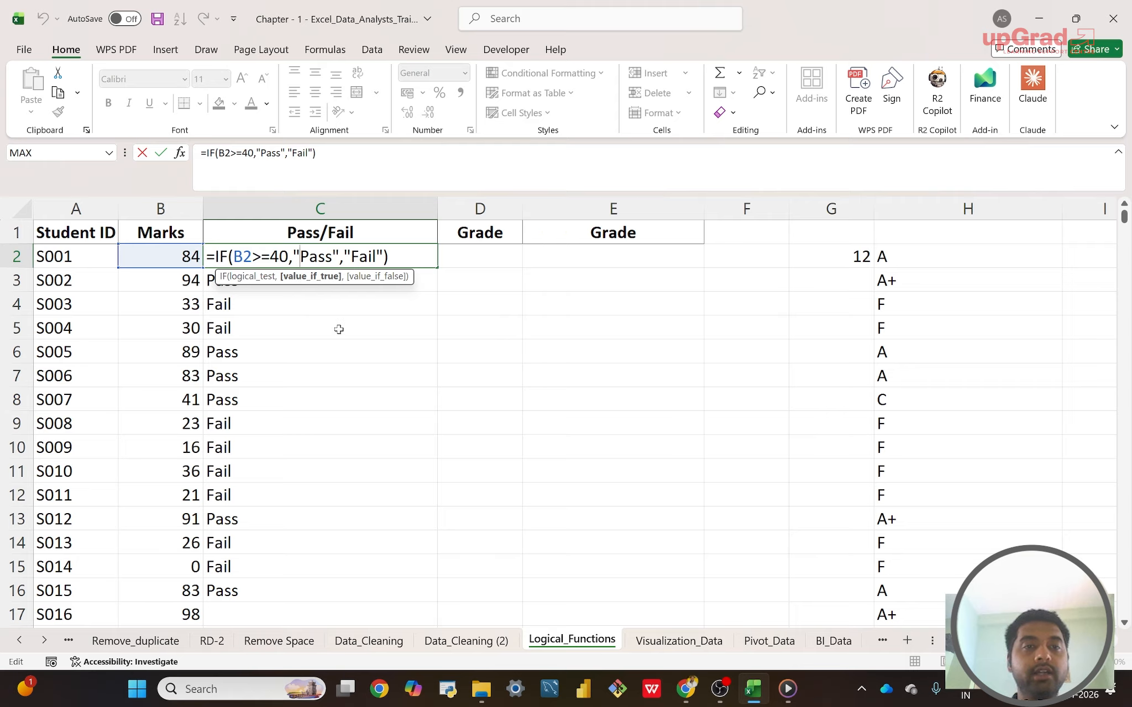
key("Return")
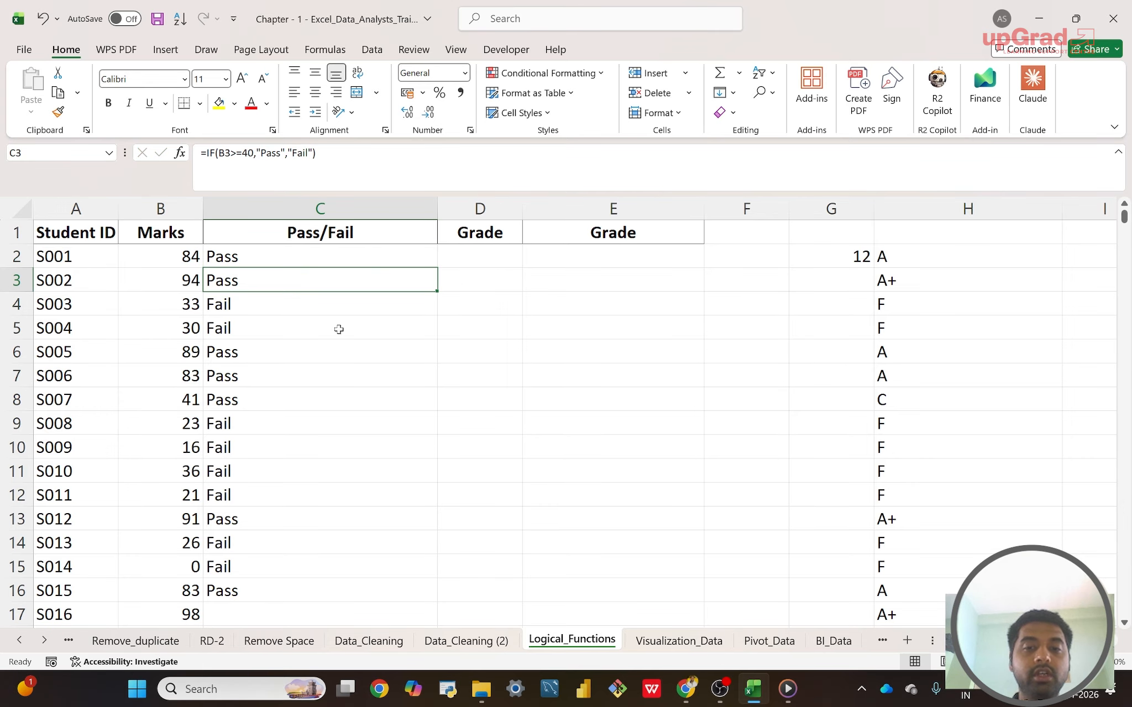
- Start an IF formula in D2 whose logical test begins with B2>
left_click(471, 253)
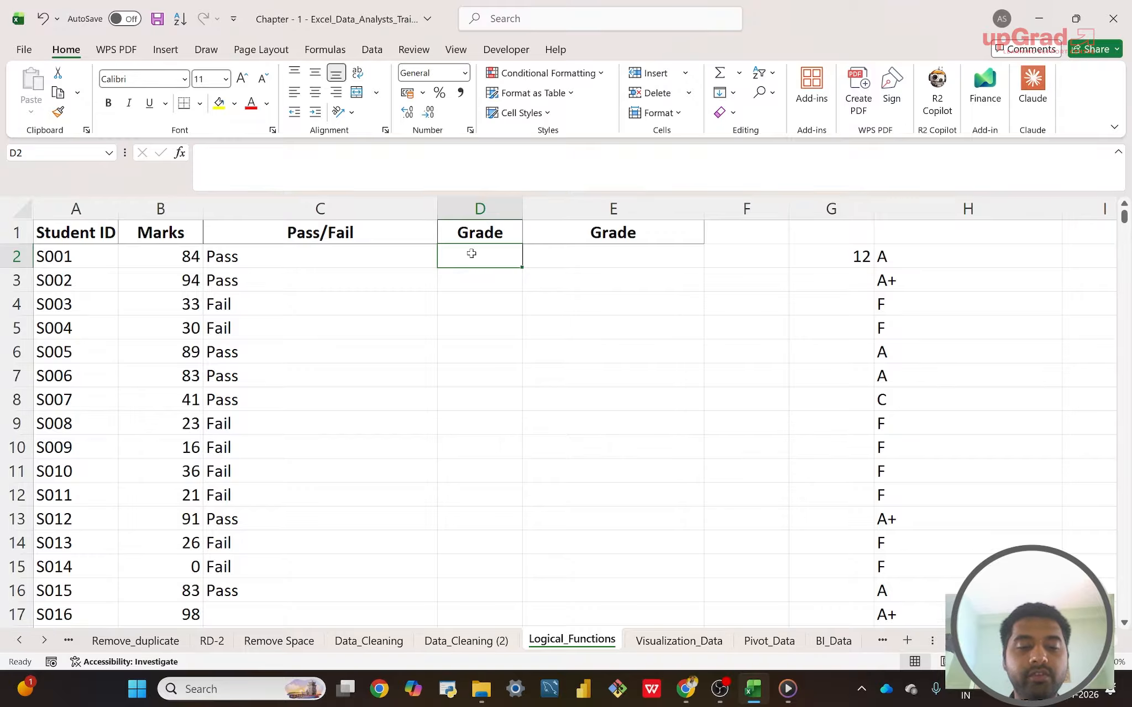
type("=i")
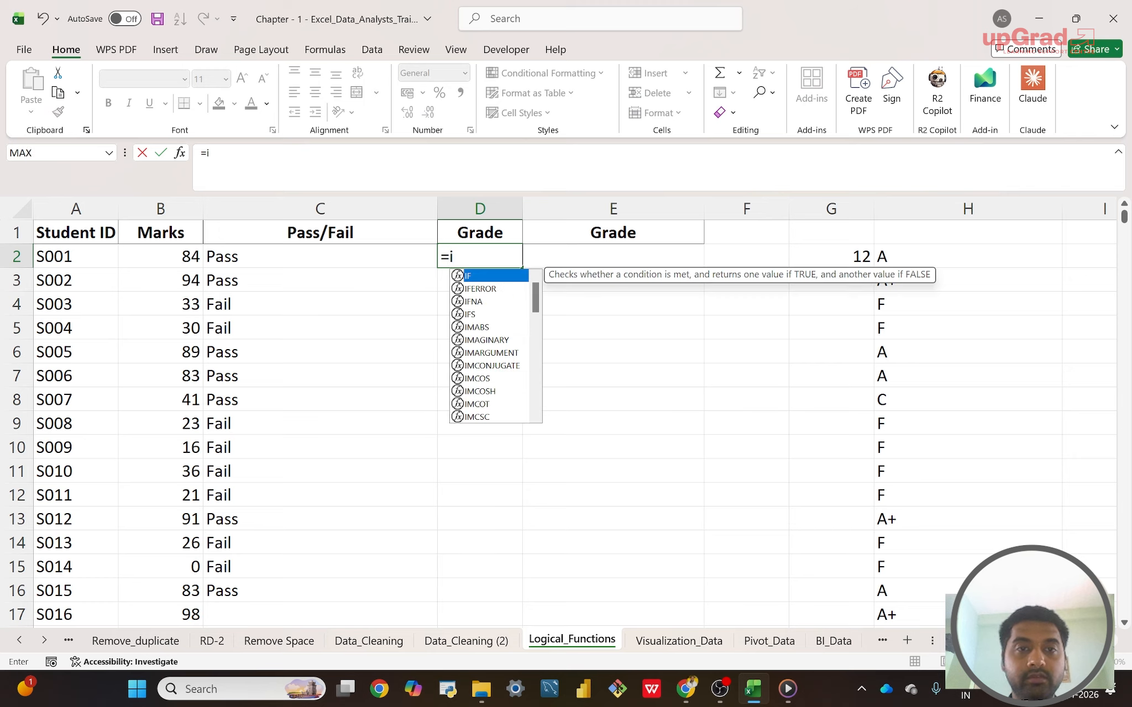
type("f")
key("Tab")
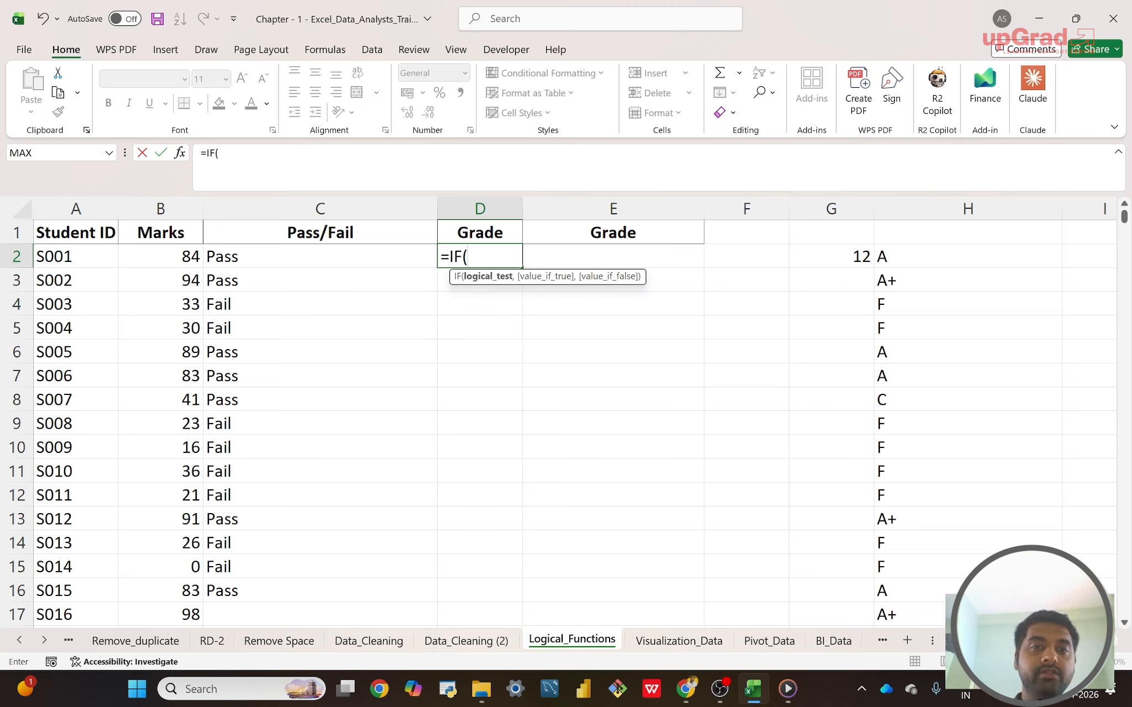
left_click(159, 260)
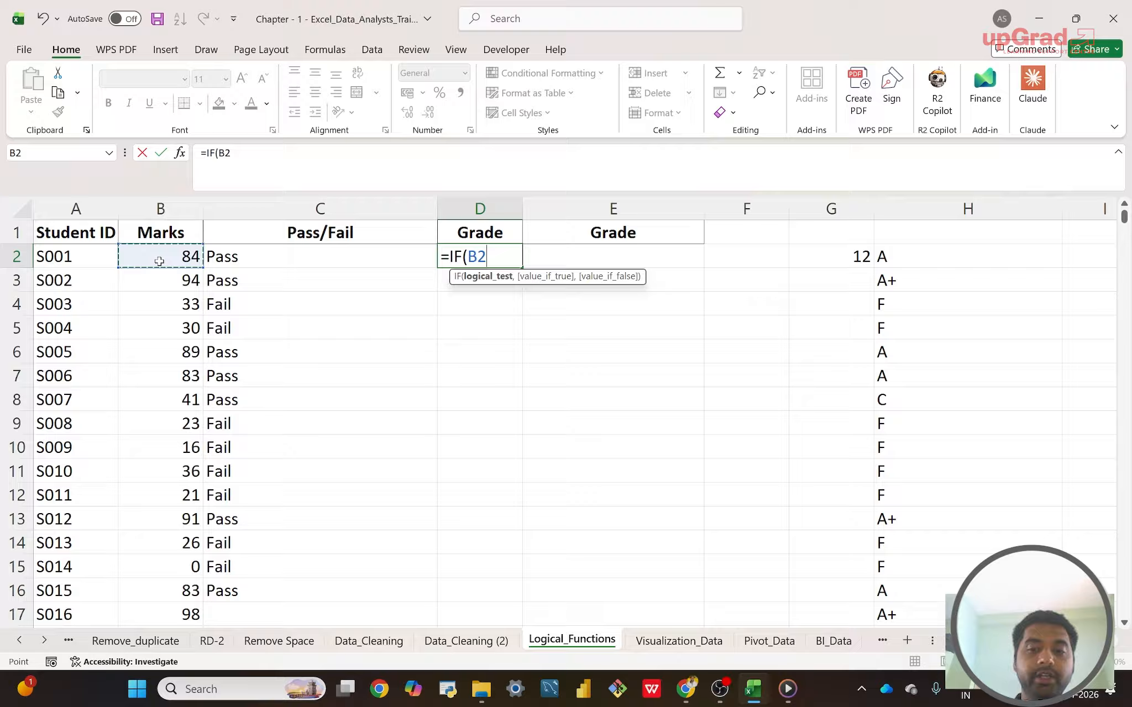
type(">")
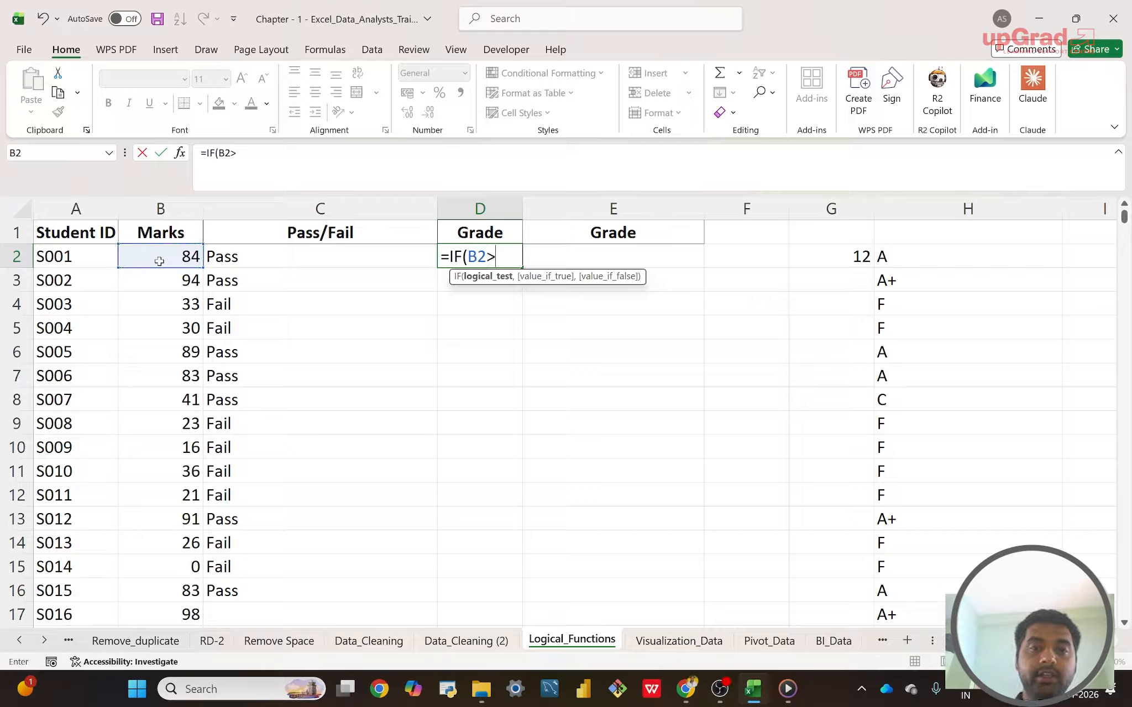
type("100")
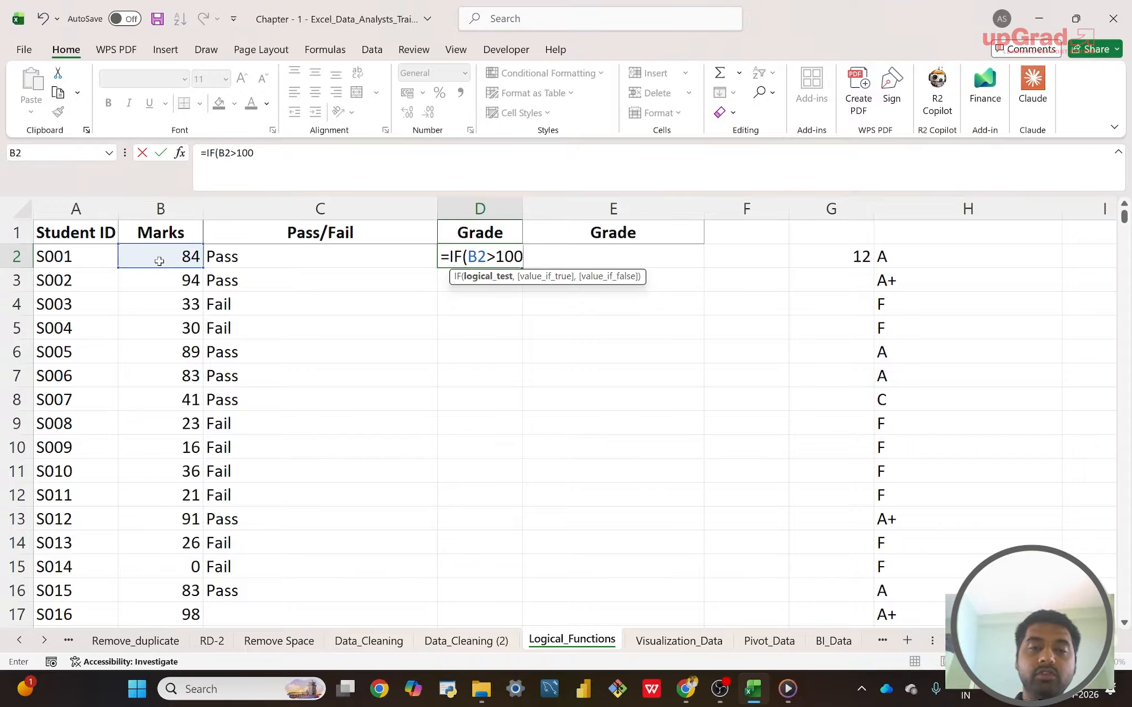
type(",")
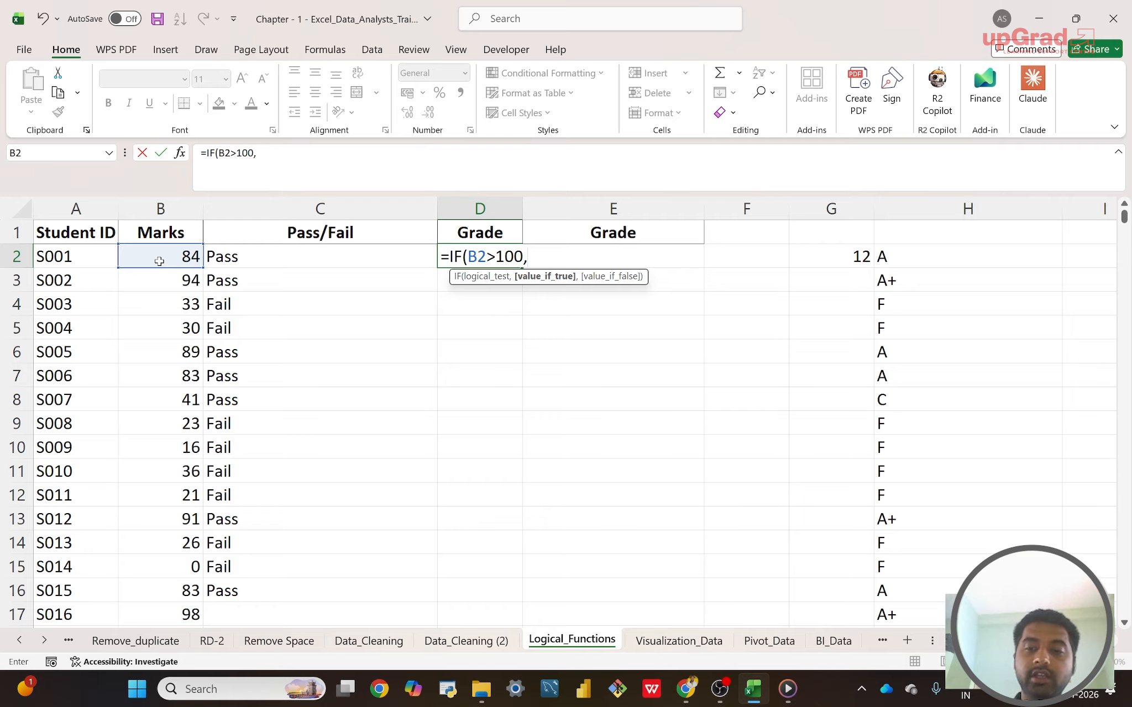
key("BackSpace")
key("BackSpace")
key("BackSpace")
key("BackSpace")
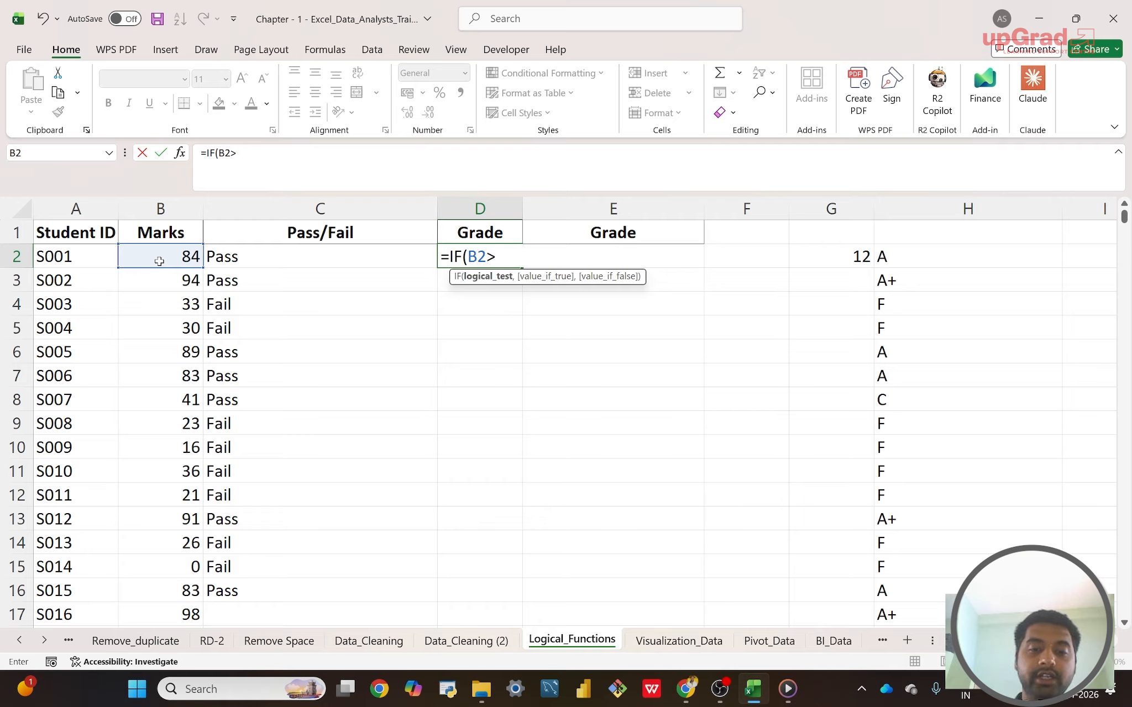
type("9")
key("BackSpace")
- Complete the D2 formula's first logical test as B2>=90 and give "A+" as its true value
type("=90")
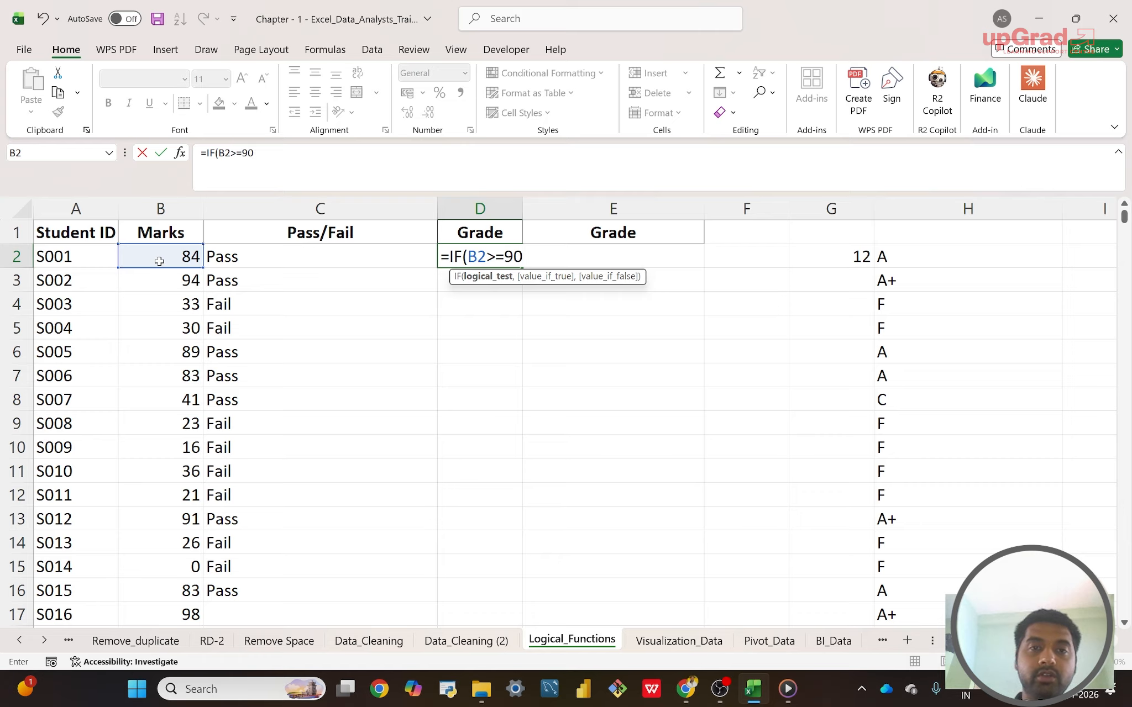
type(",")
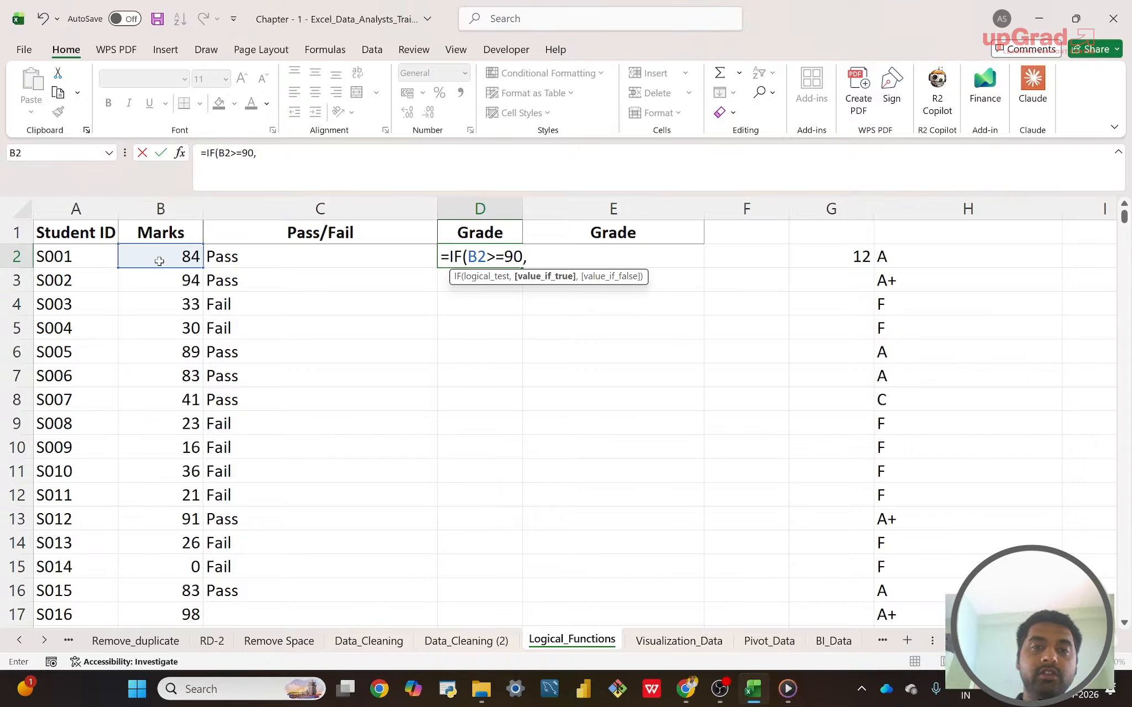
type("\"")
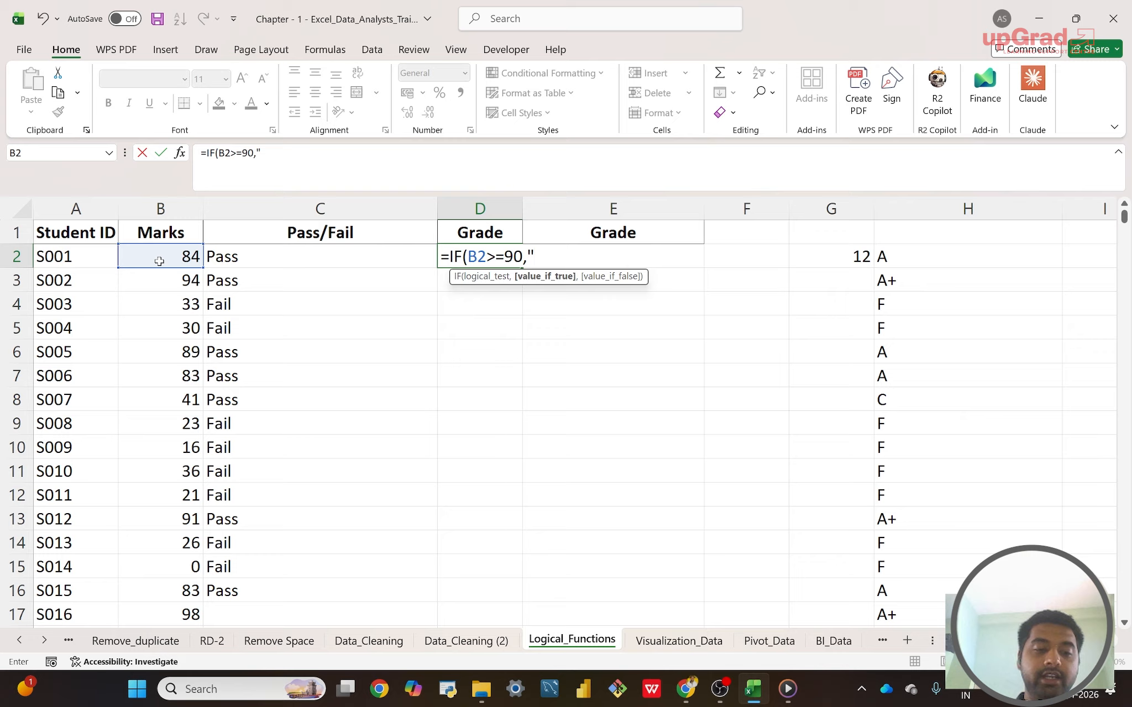
key("Caps_Lock")
type("A+")
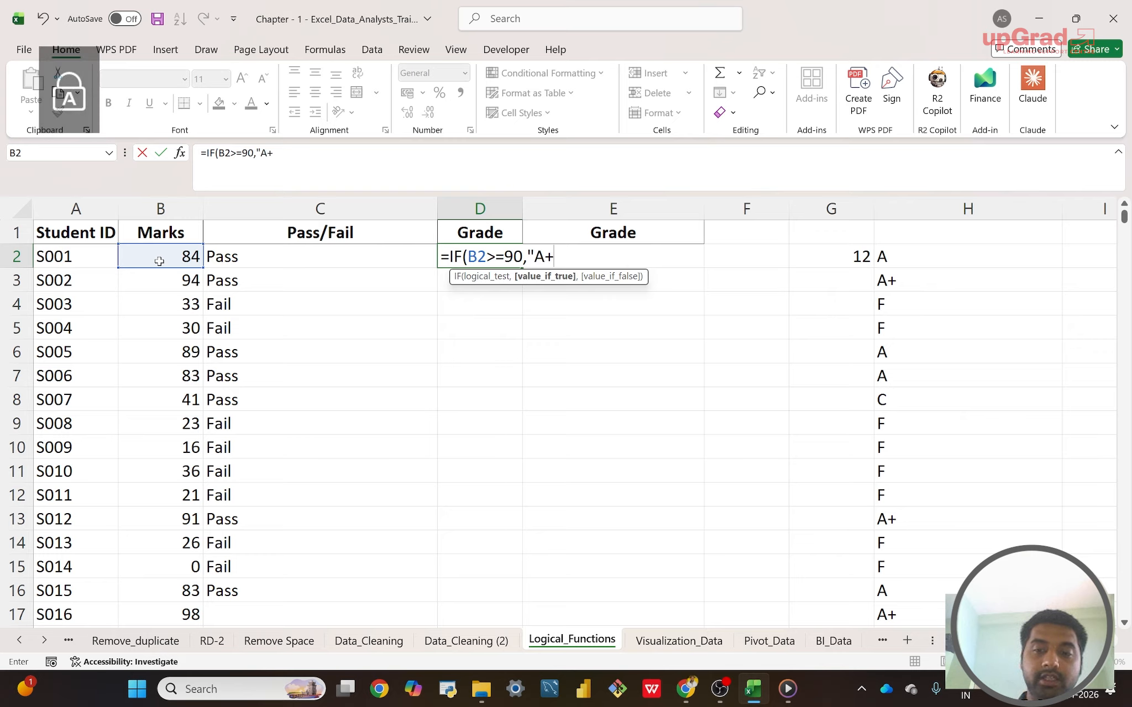
type("\",")
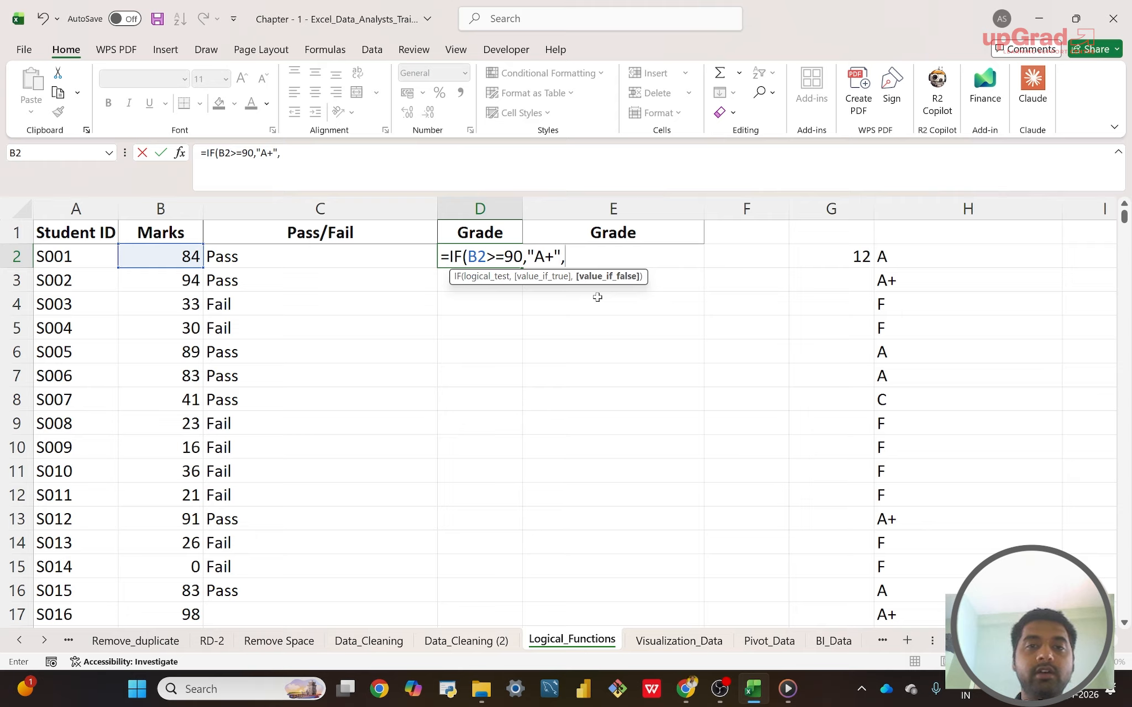
- Nest a second IF as the false value in D2, testing B2>=80 and returning "A" when true
type("IF")
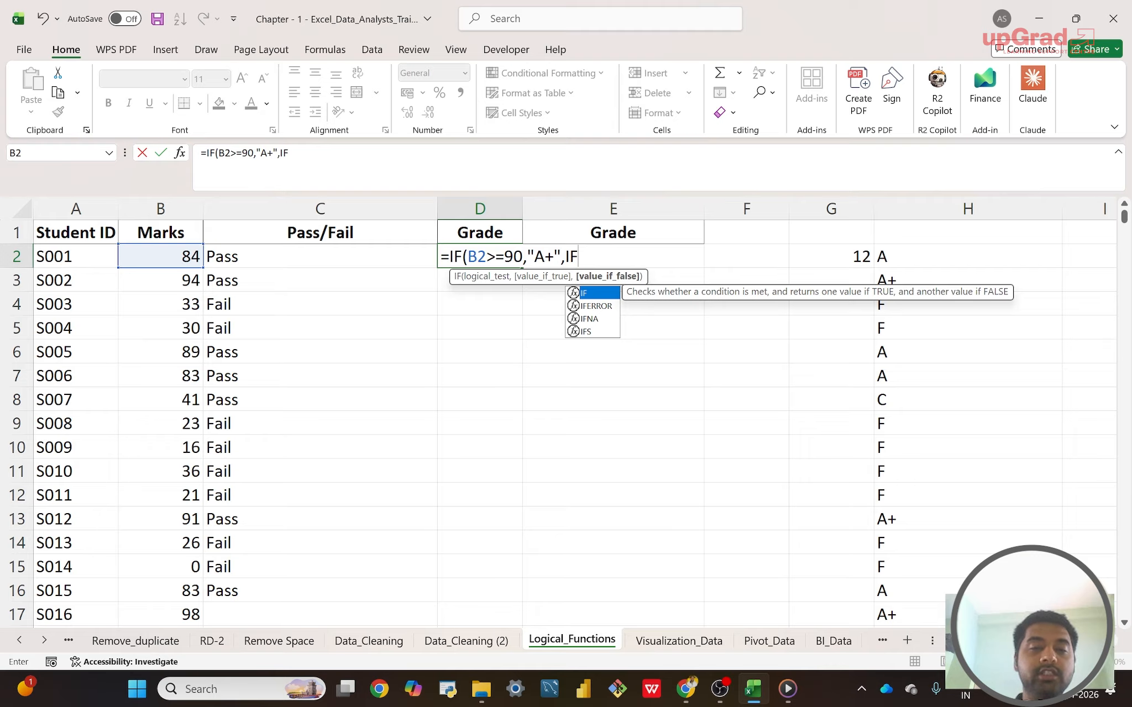
type("(")
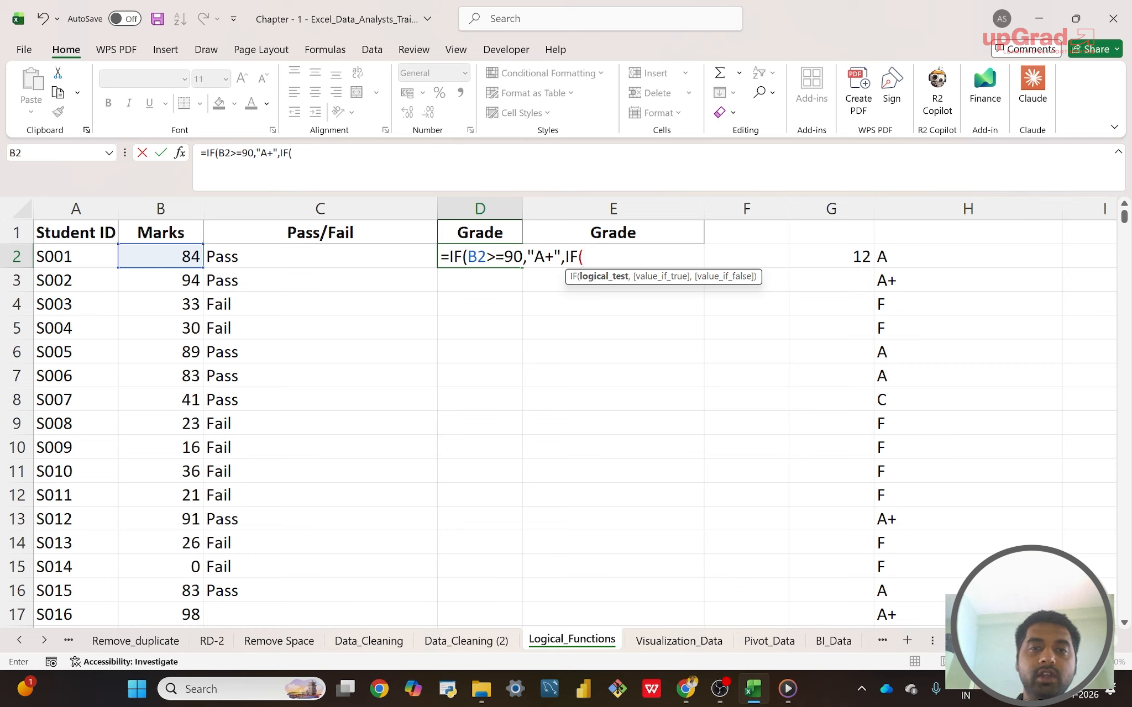
left_click(178, 257)
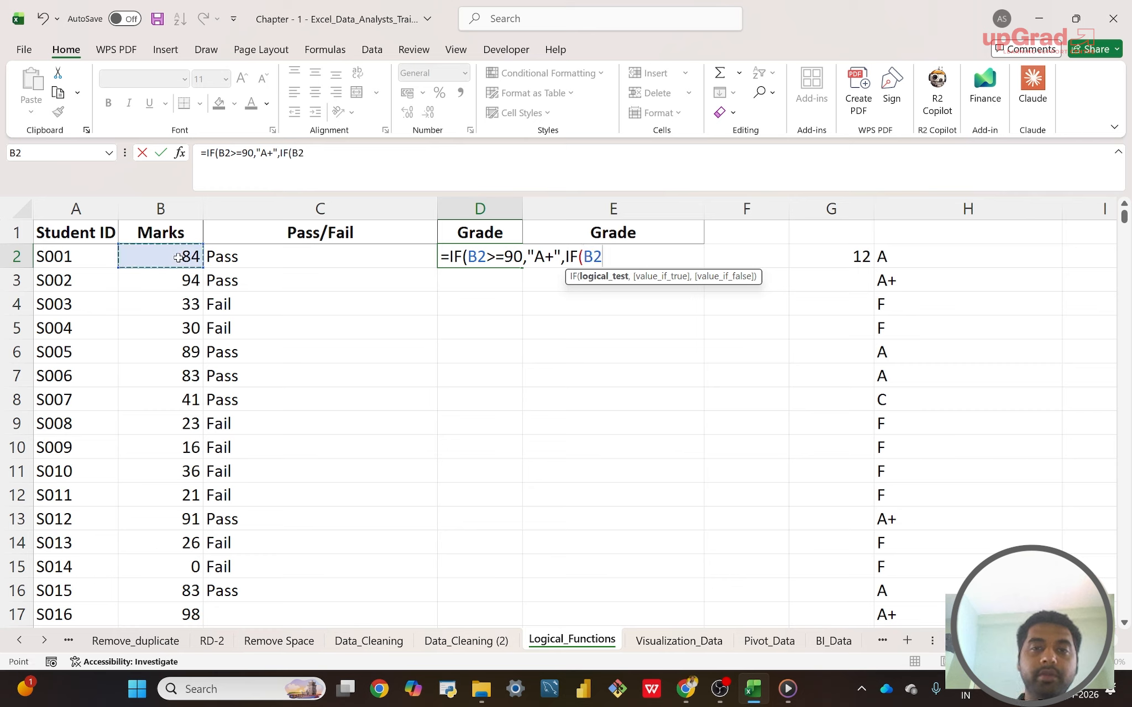
type(">=")
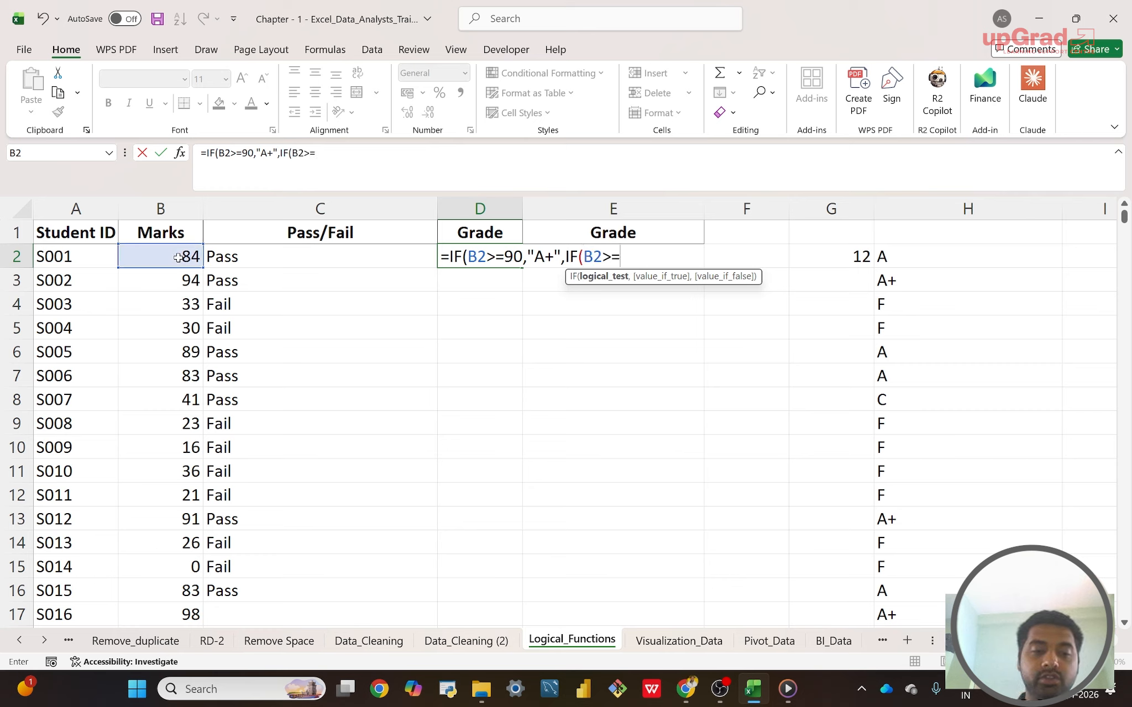
type("80")
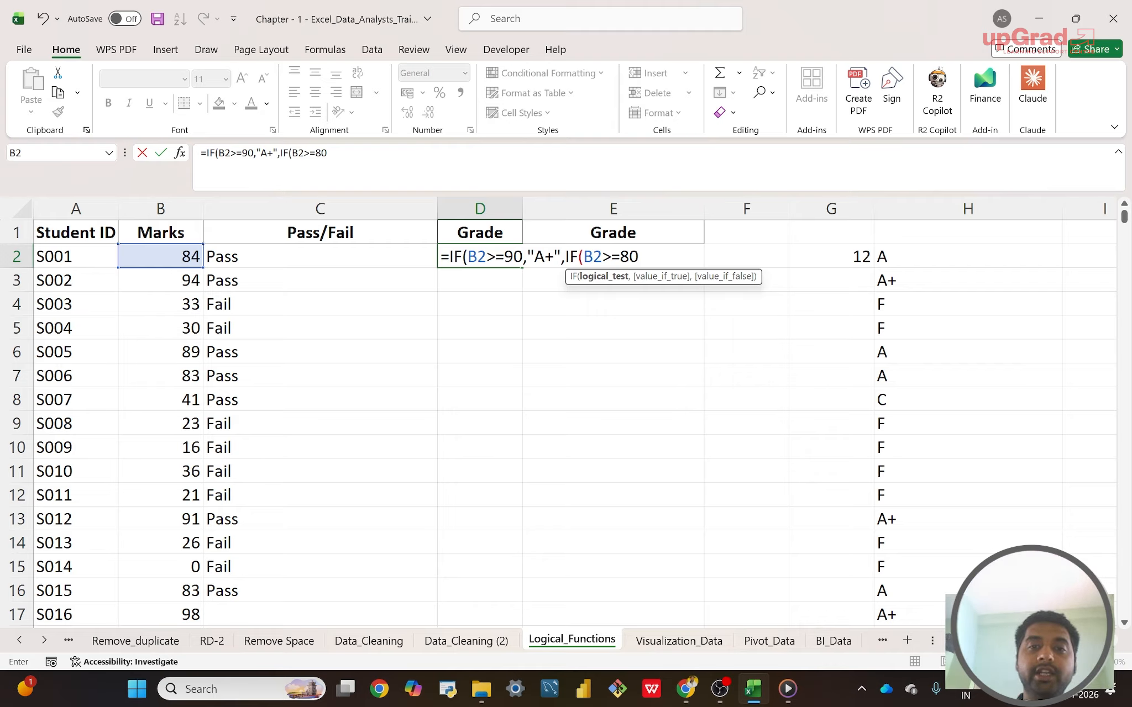
type(",")
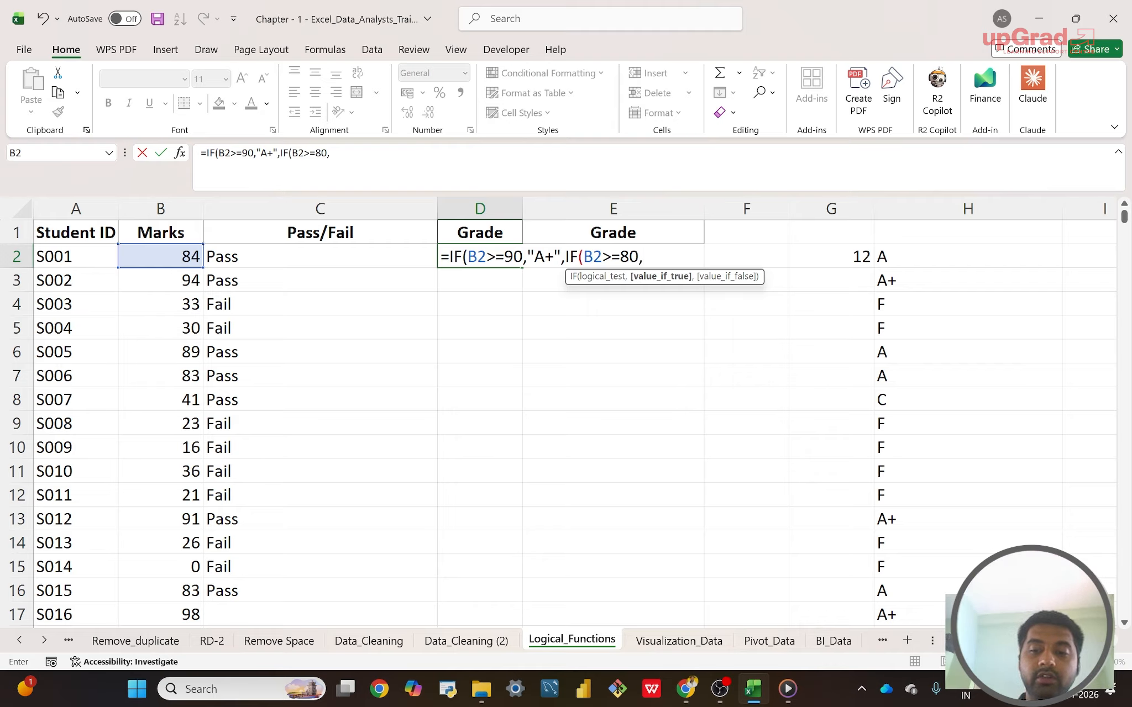
type("\"A\",")
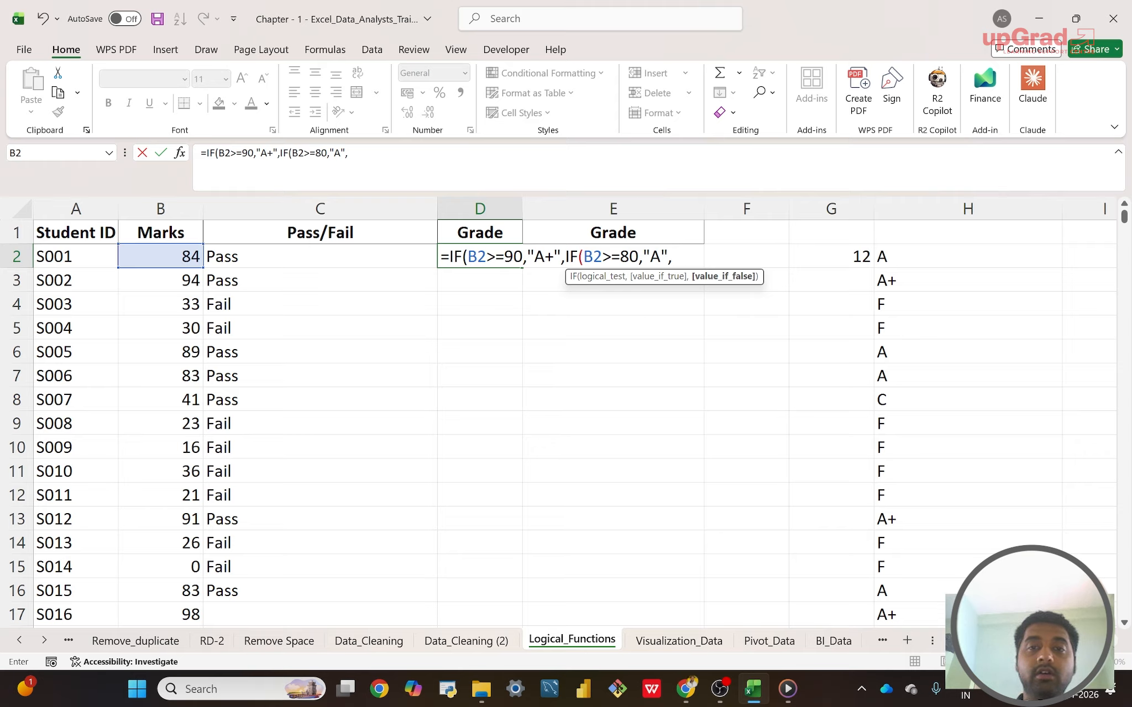
- Nest a third IF in the D2 formula, testing B2>=70 and returning "B+" when true
type("IF")
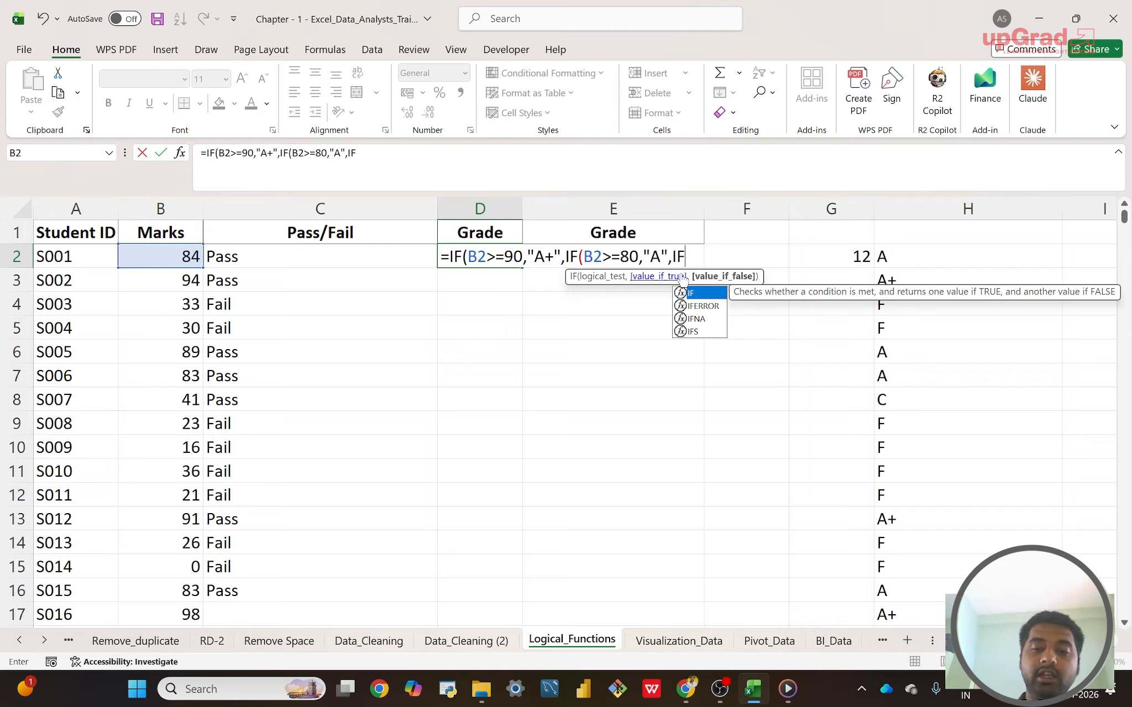
type("(")
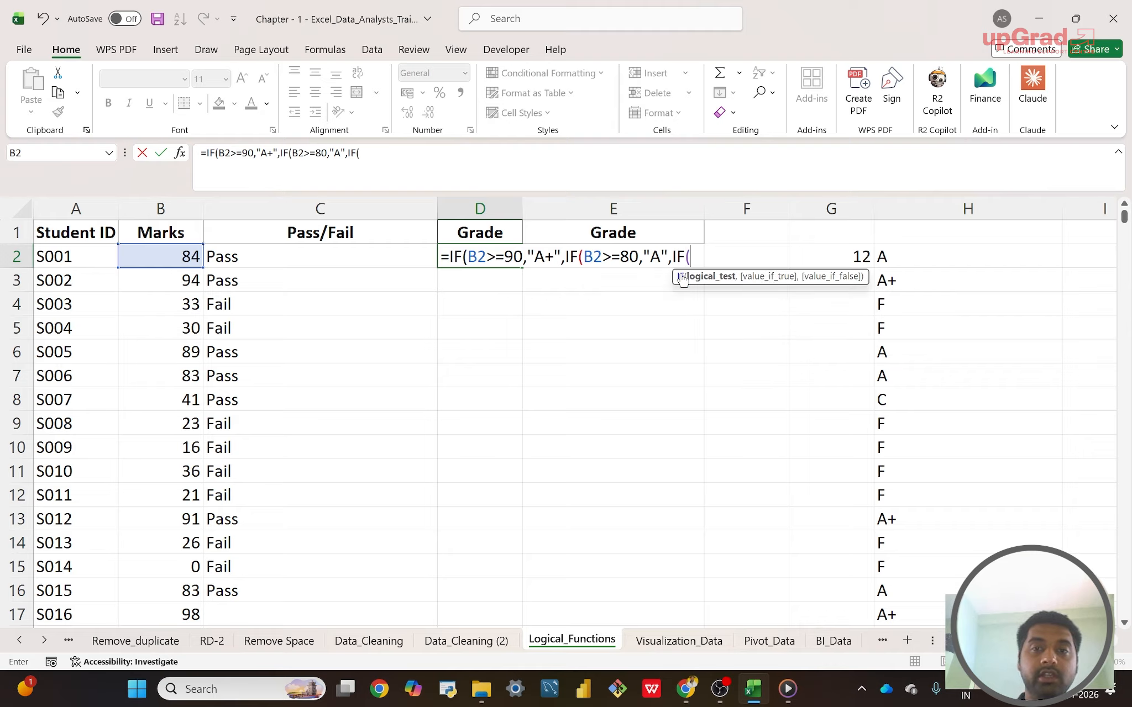
left_click(169, 263)
type(">=")
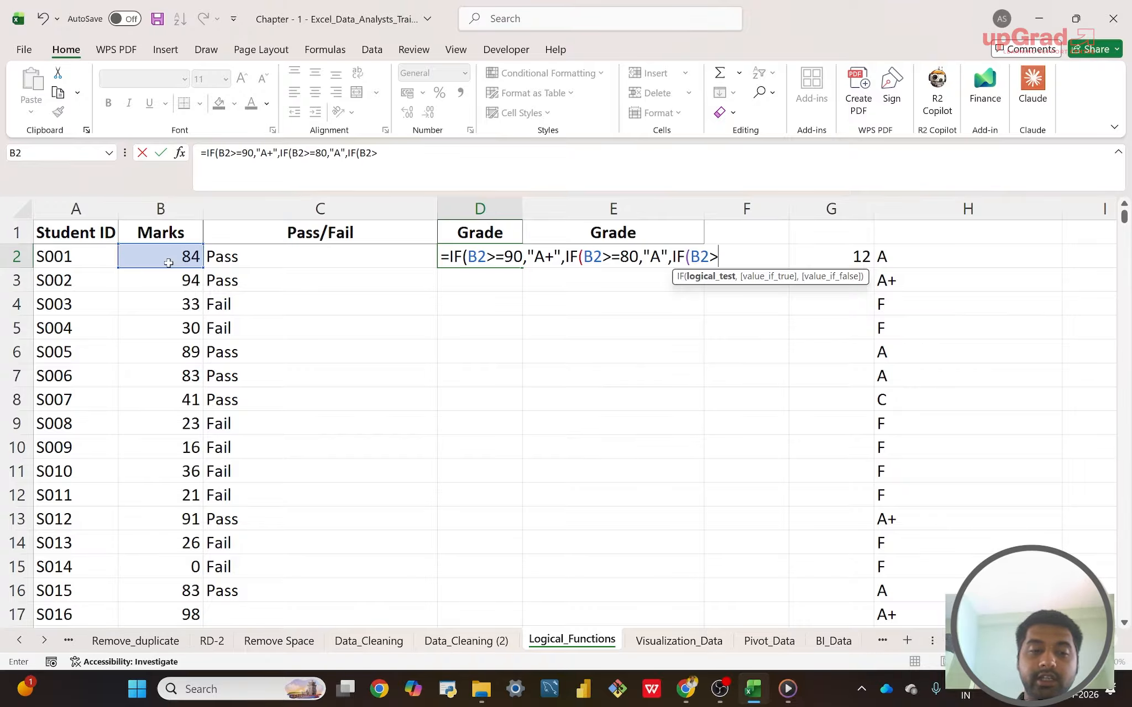
type("70")
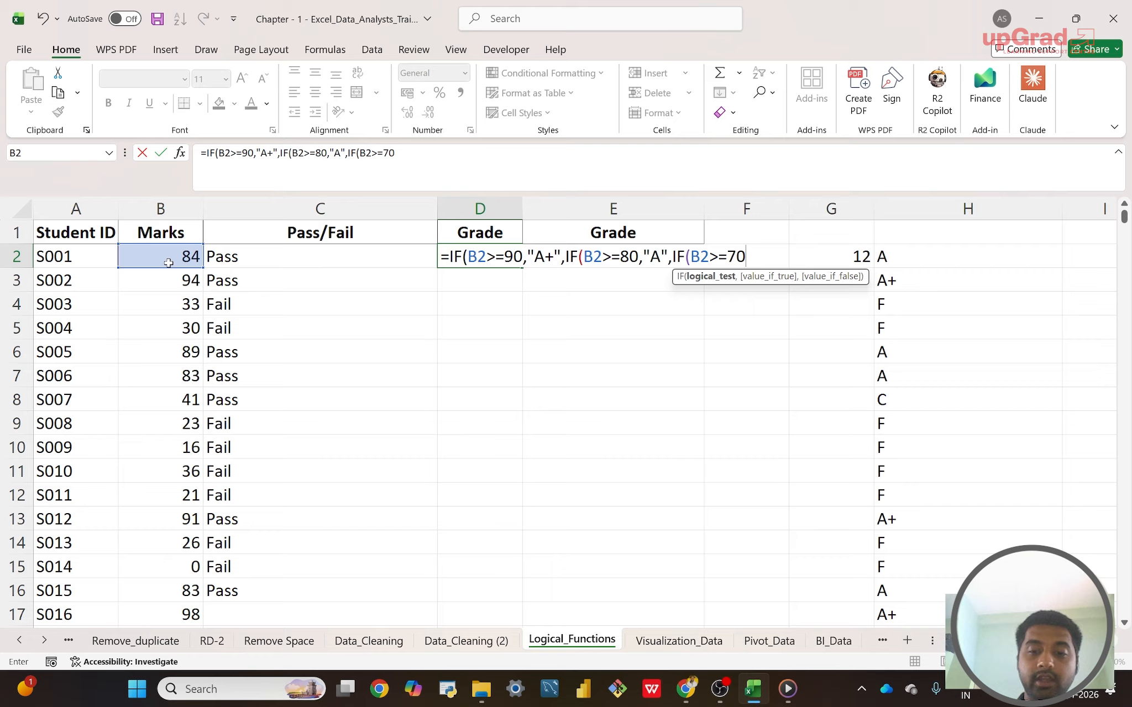
type(",")
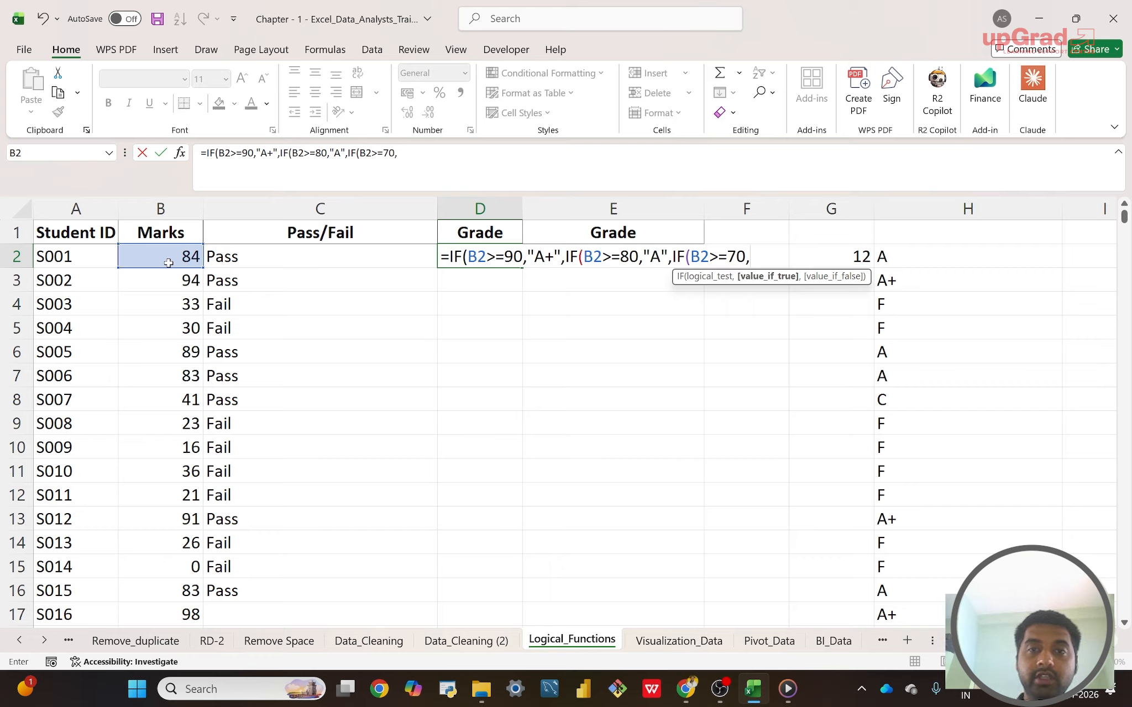
type("\"")
type("B")
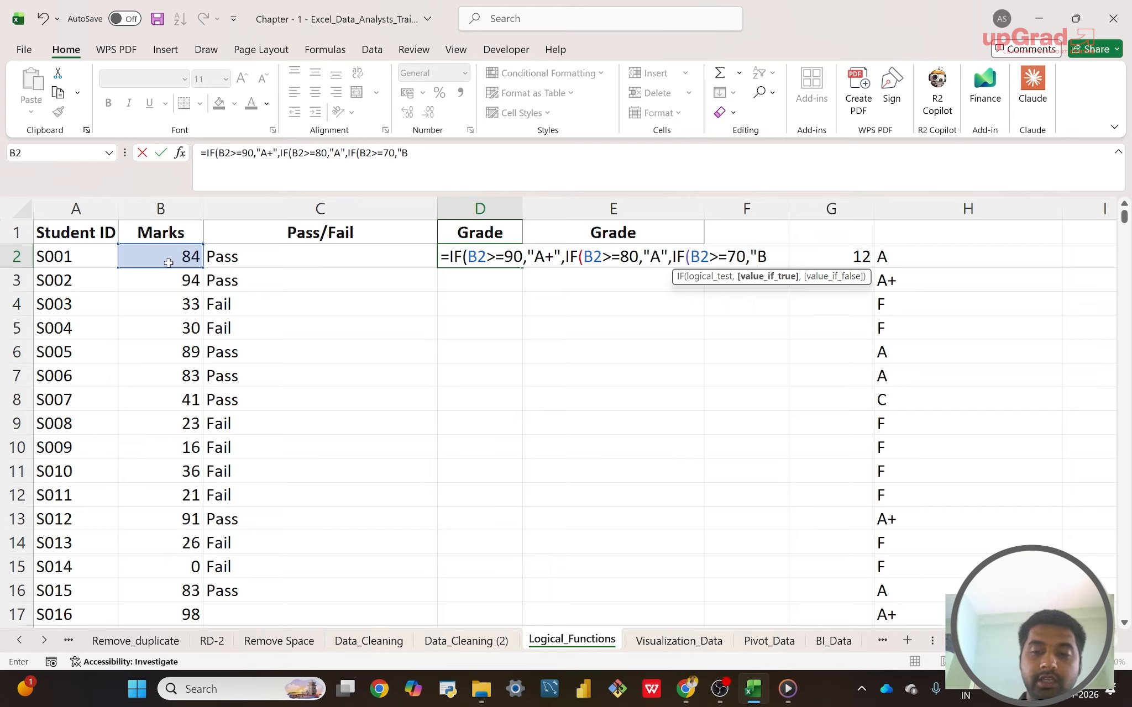
type("+\"")
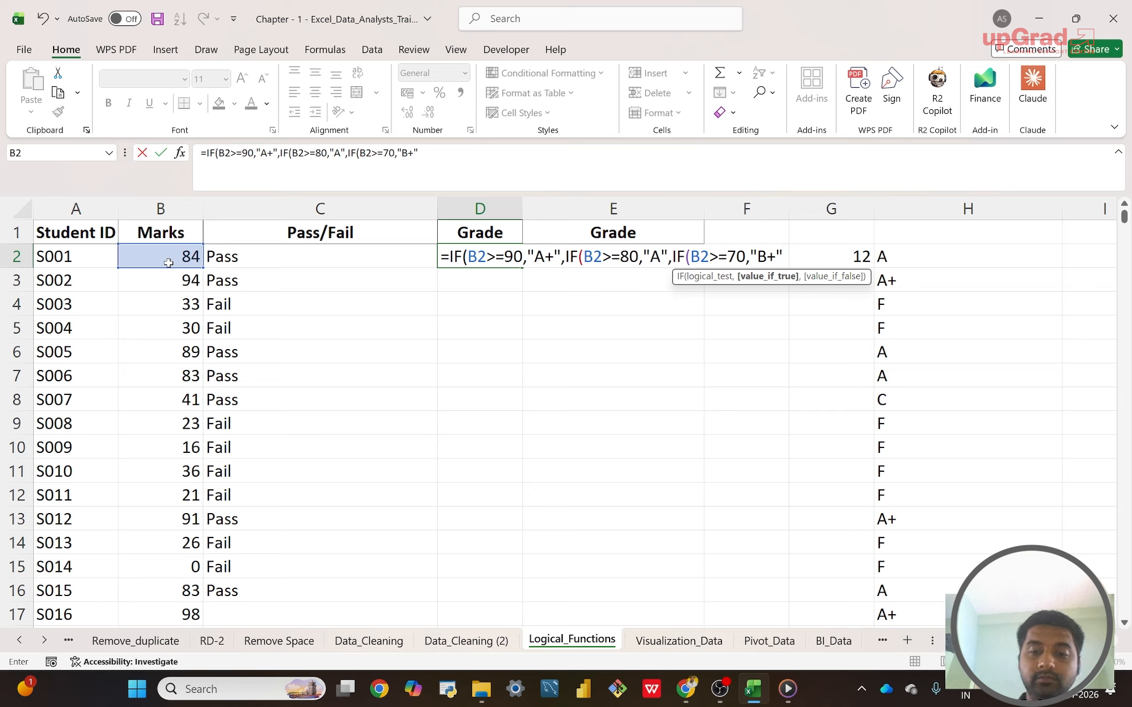
type(",")
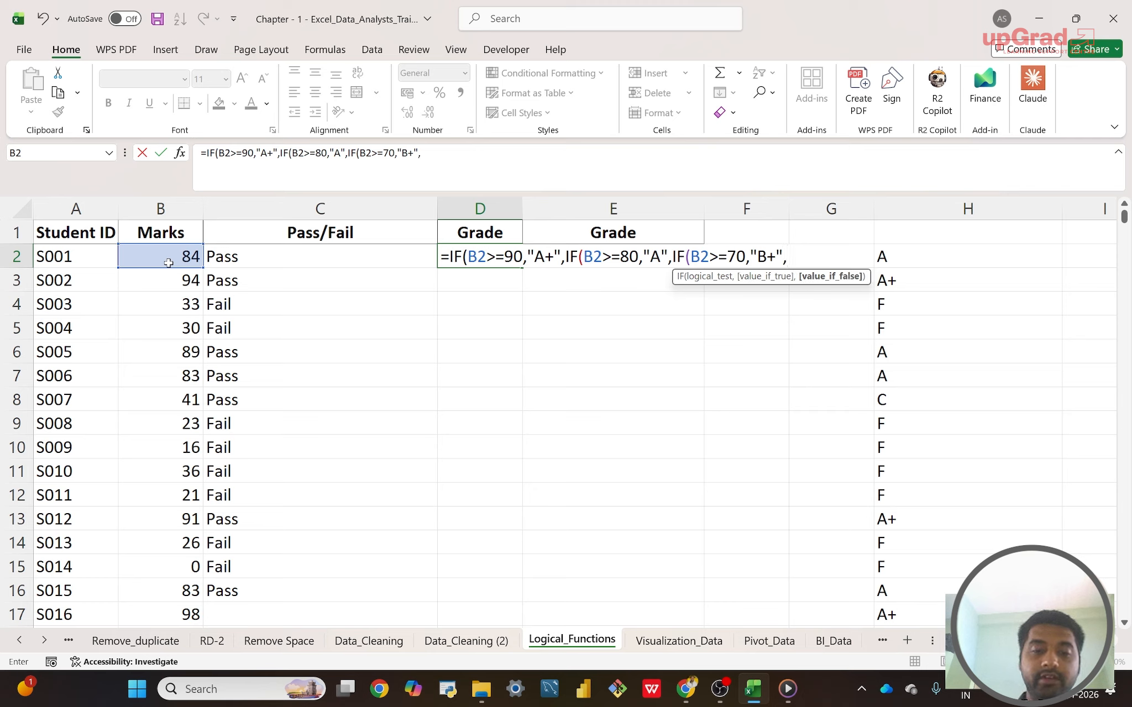
- Nest a fourth IF in the D2 formula, testing B2>=60 and returning "B" when true
type("IF")
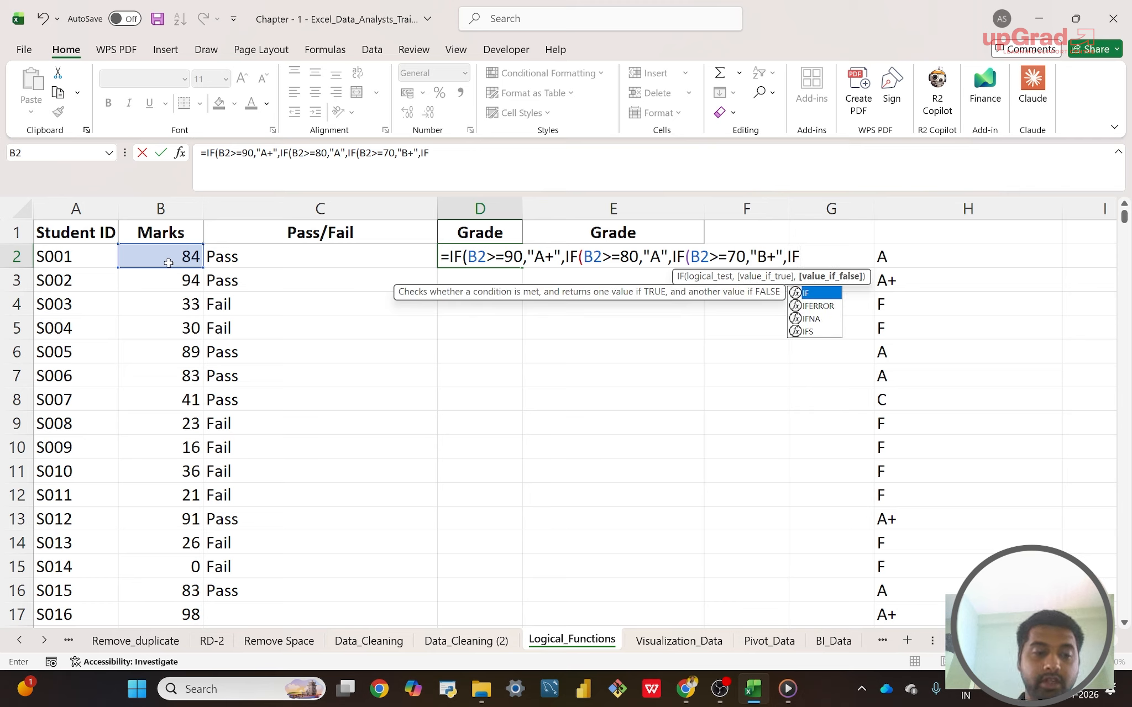
type("(")
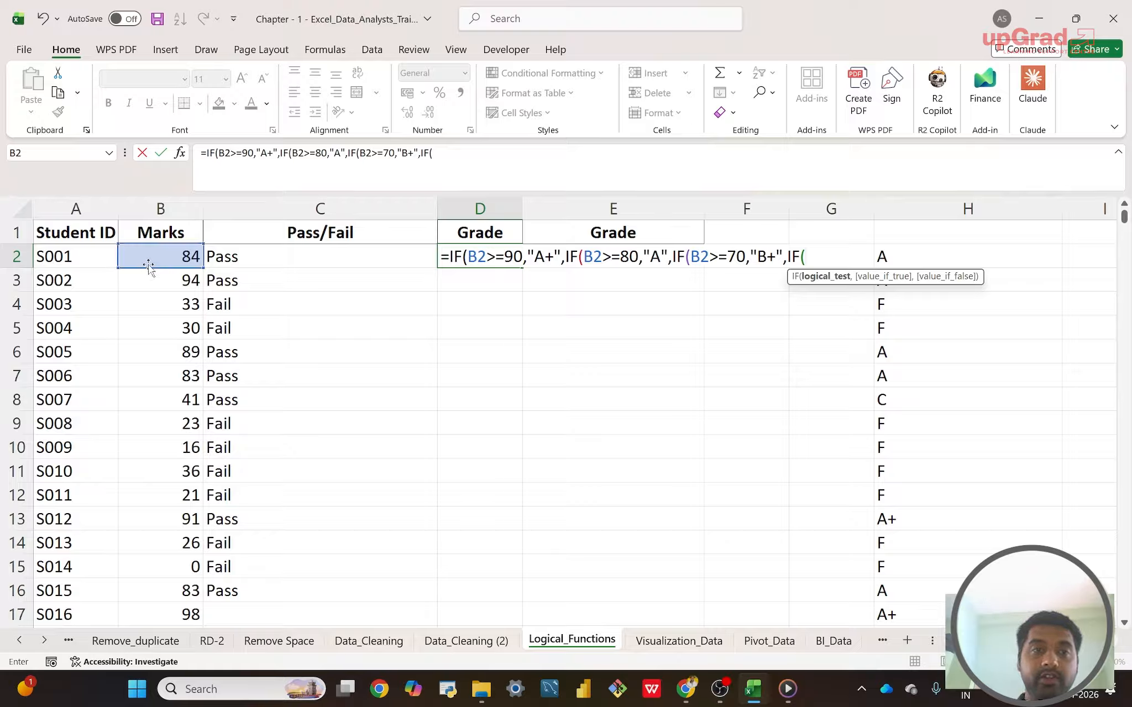
left_click(151, 260)
type(">")
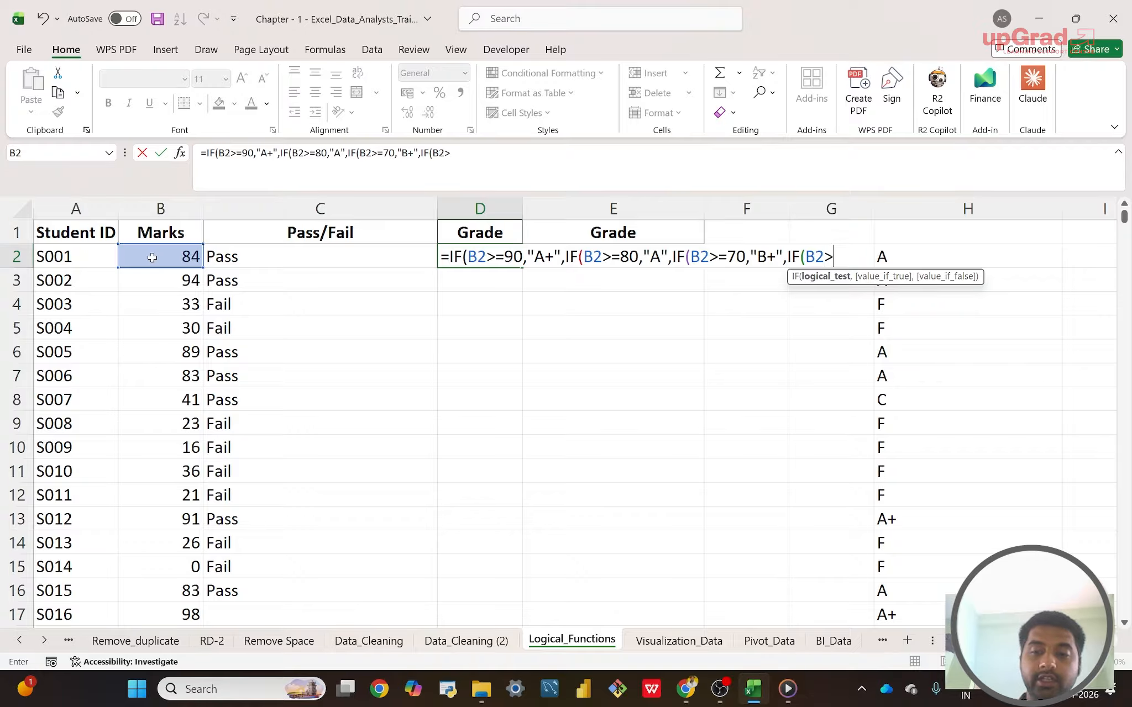
type("=6")
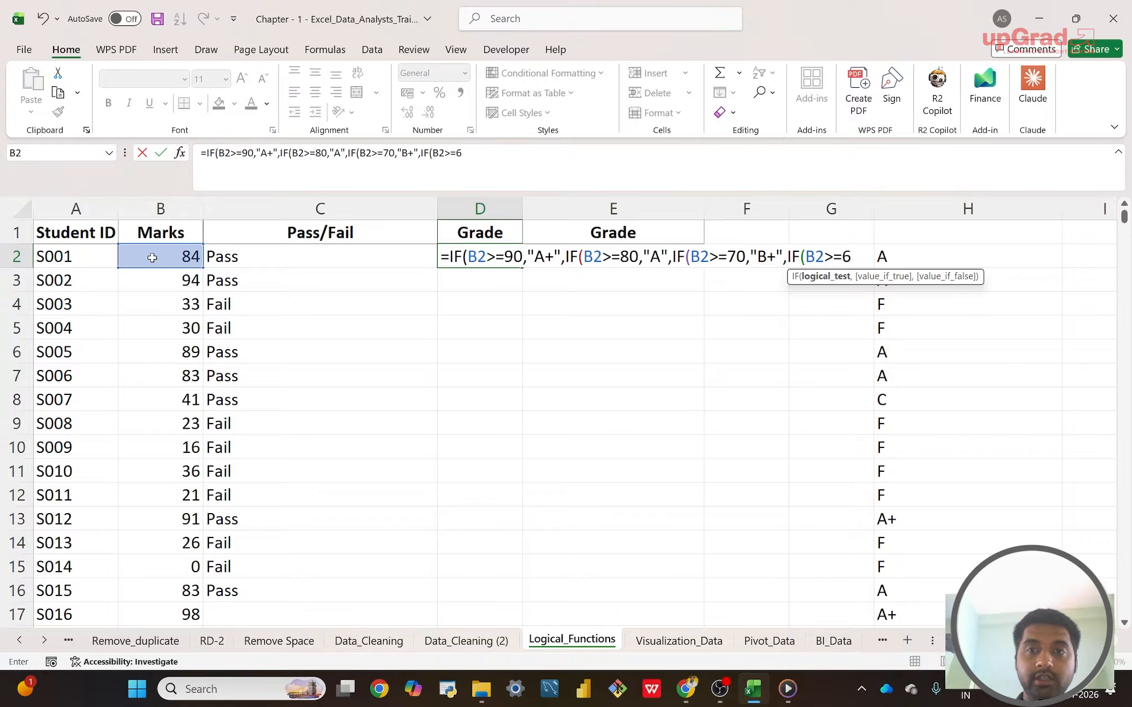
type("0,")
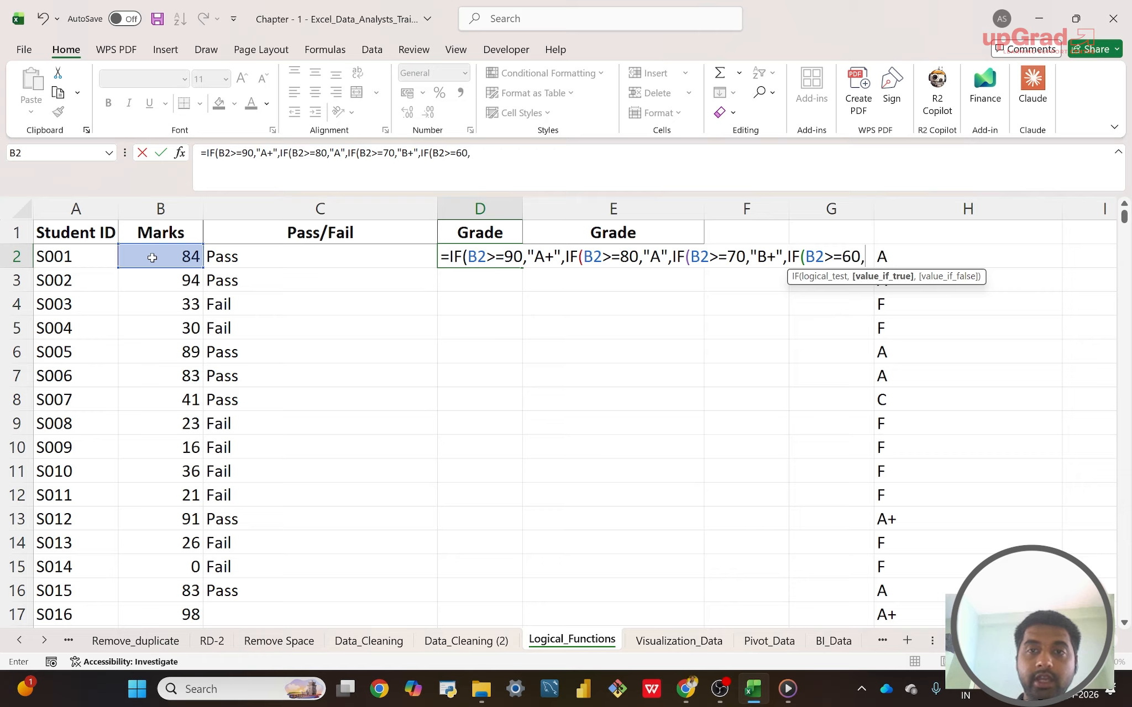
type("\"B")
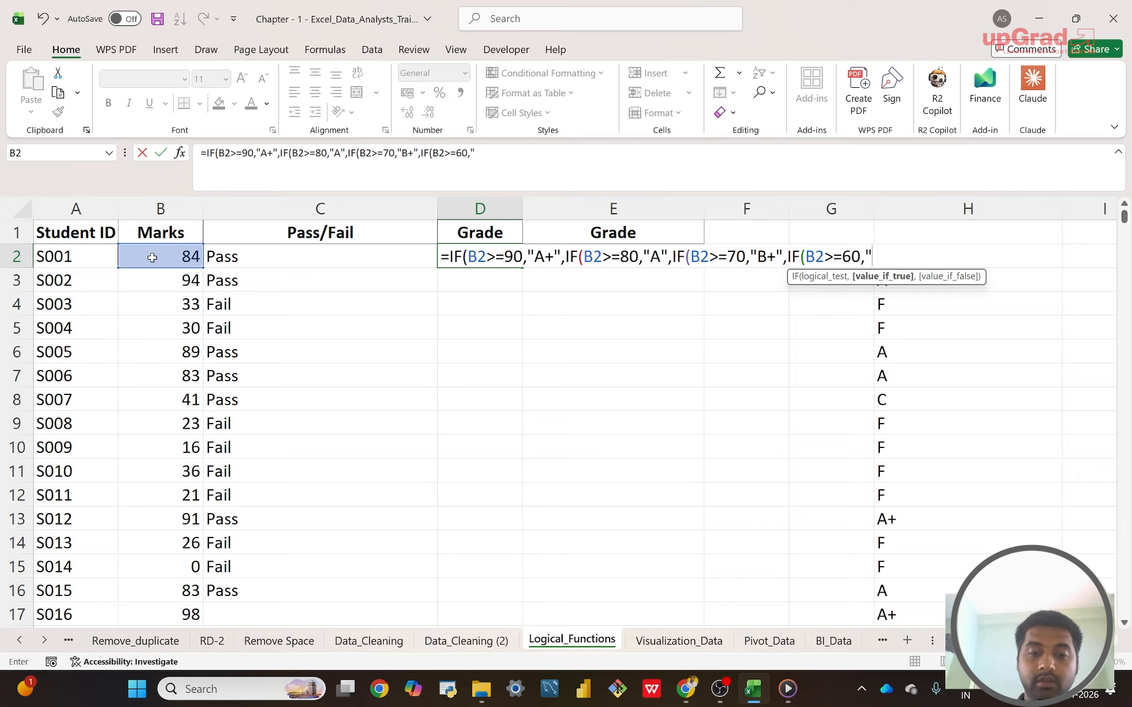
type("\"")
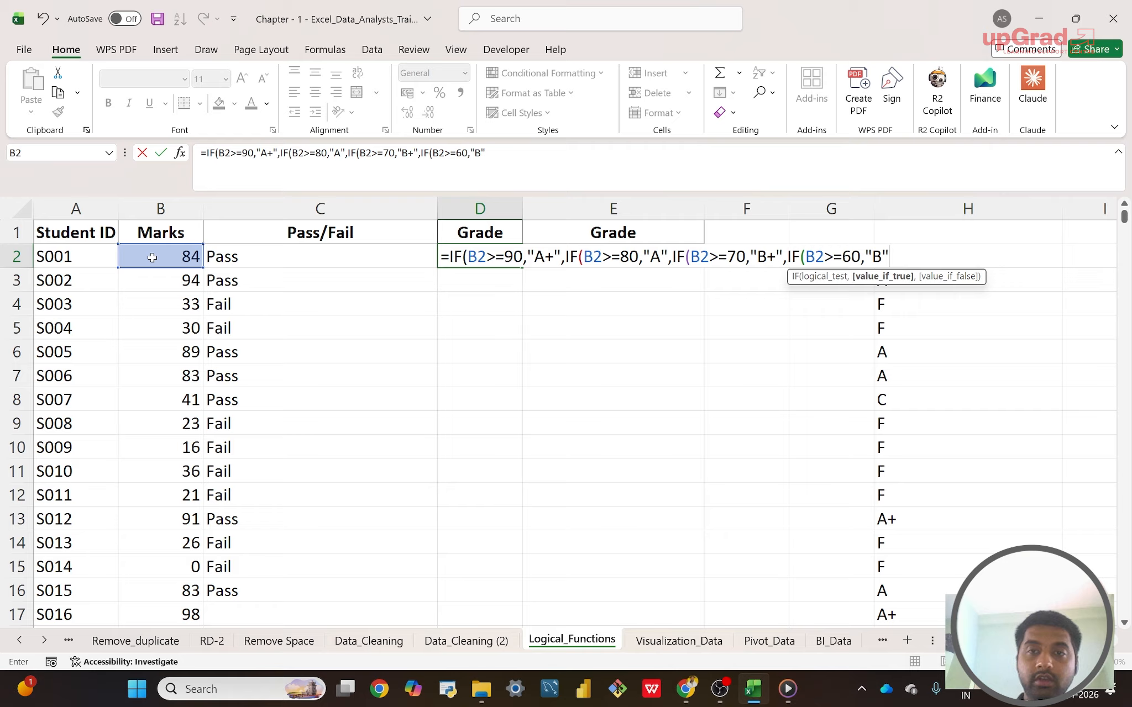
- Nest a fifth IF in the D2 formula, testing B2>=50 and returning "C+" when true
type(",")
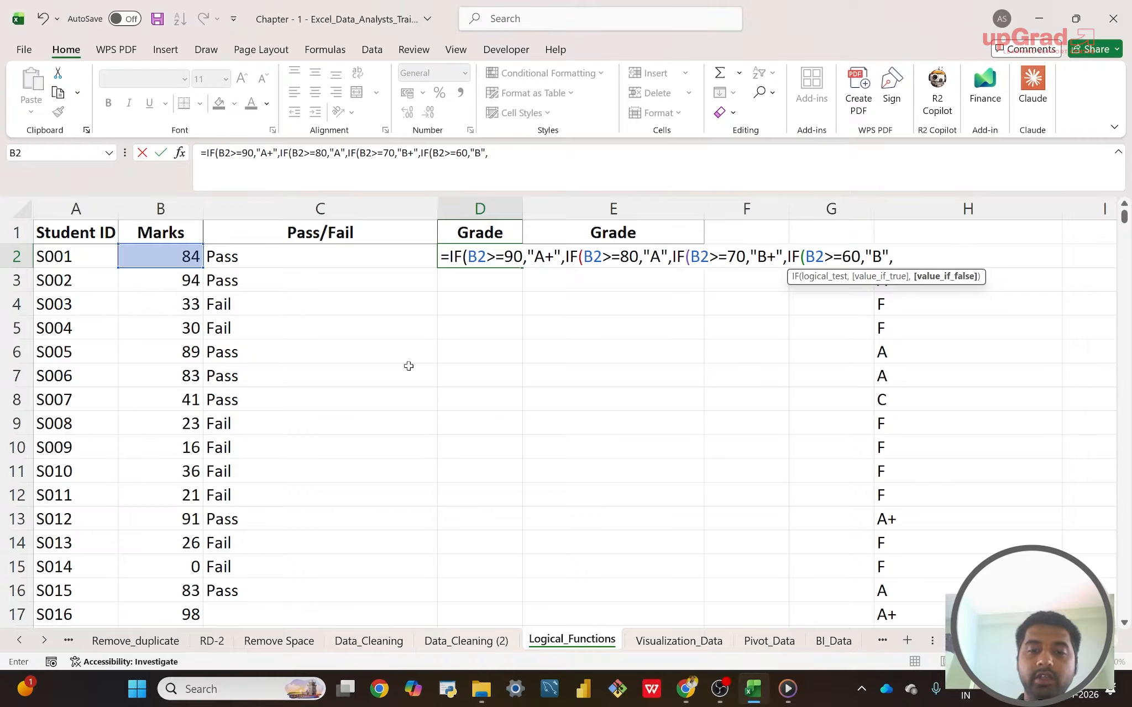
type("IF")
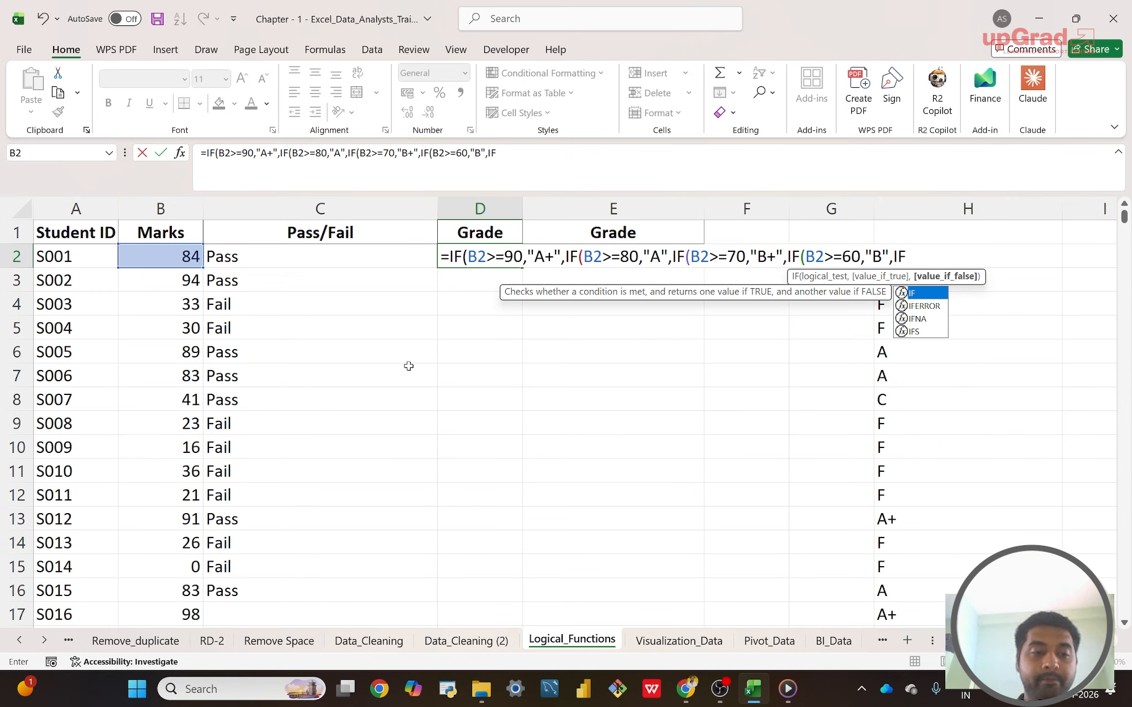
type("(")
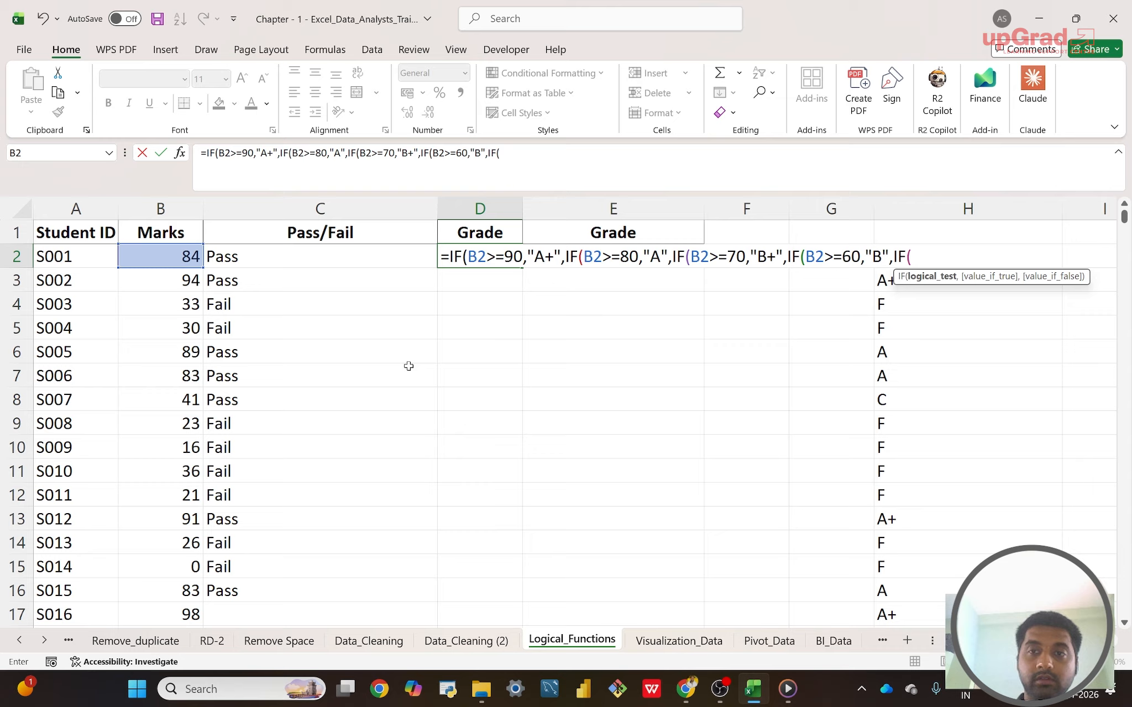
left_click(167, 252)
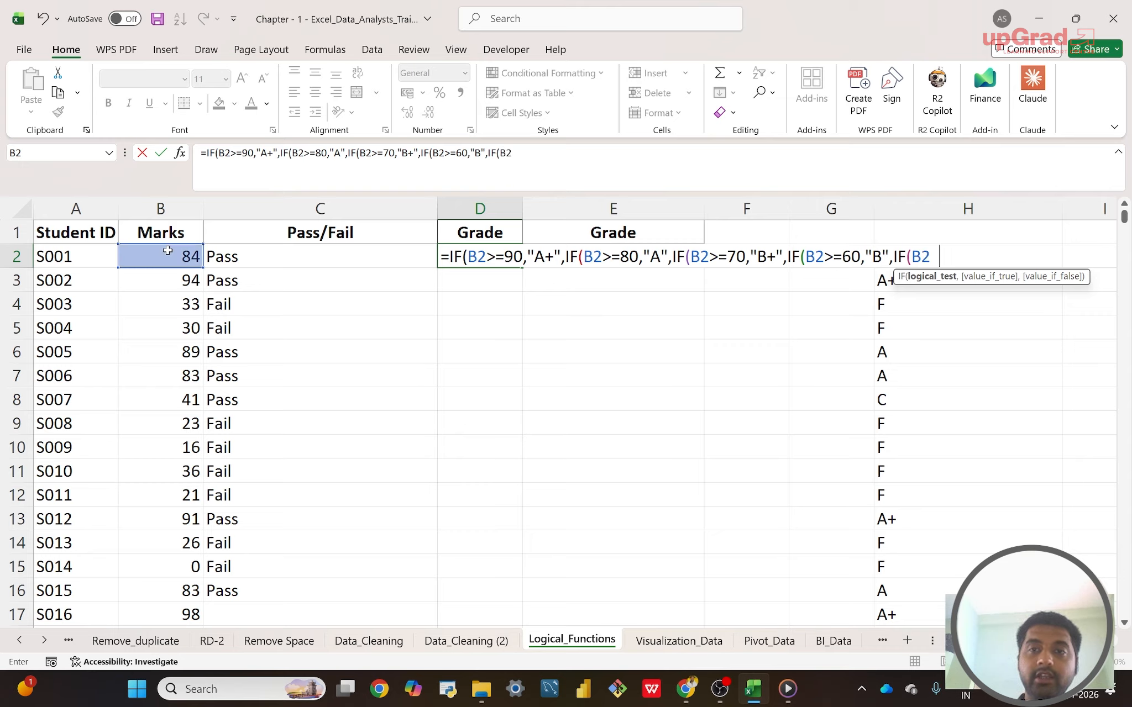
type(">")
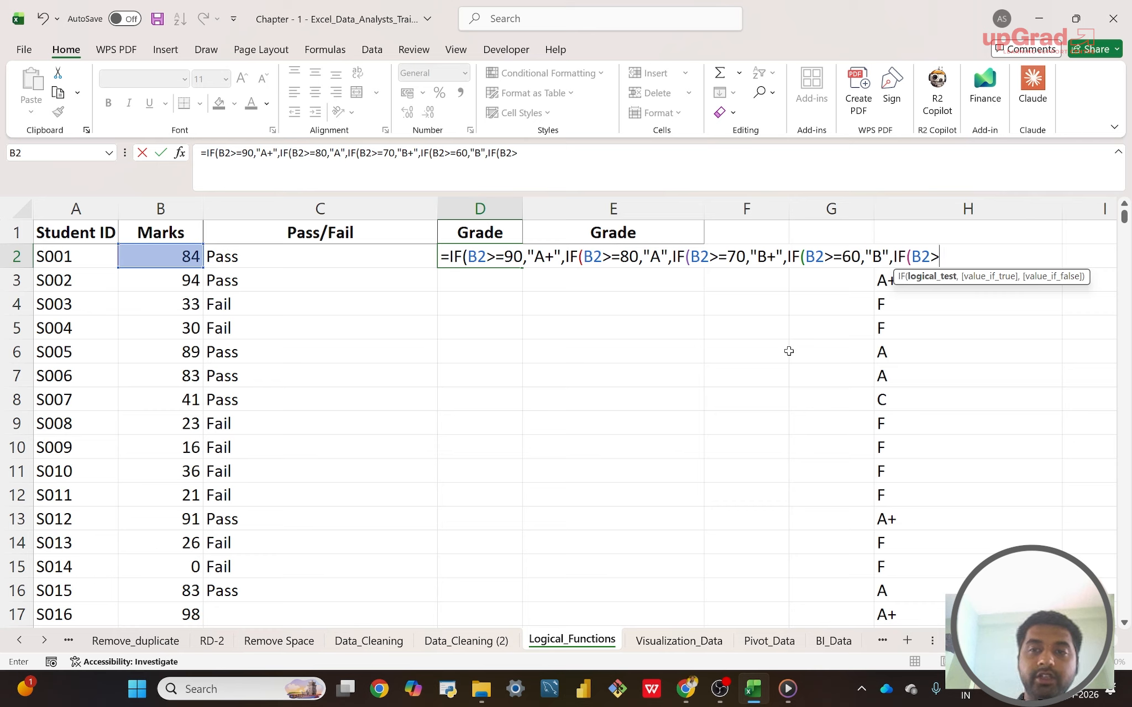
type("=")
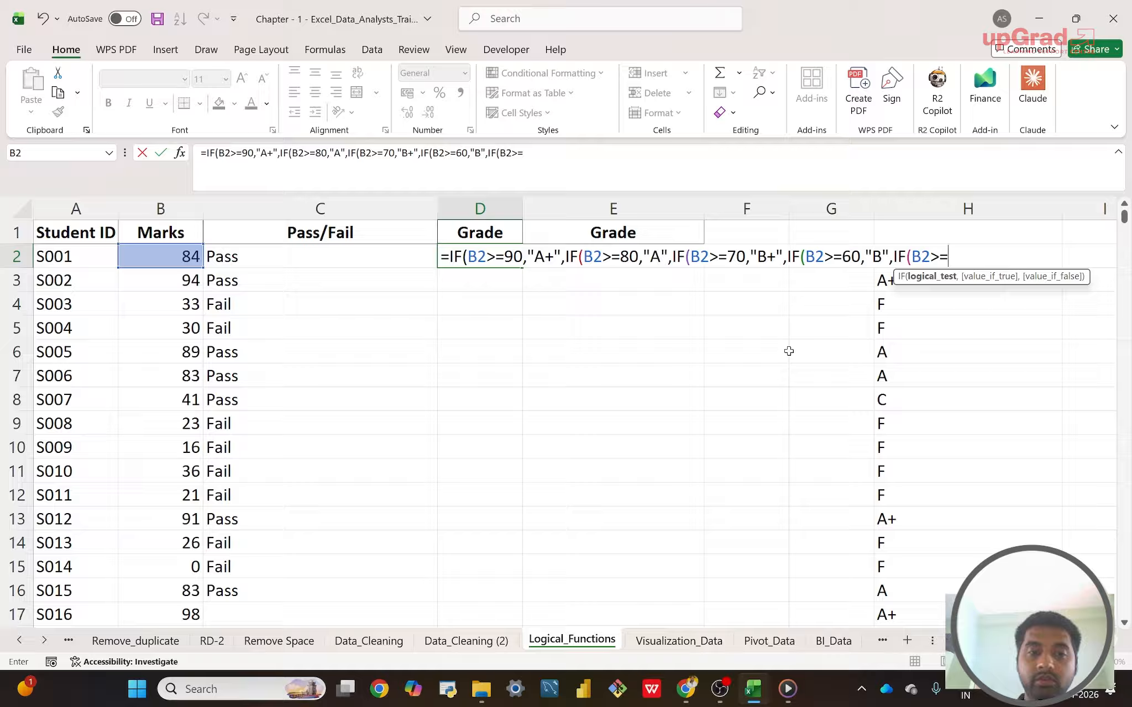
type("50")
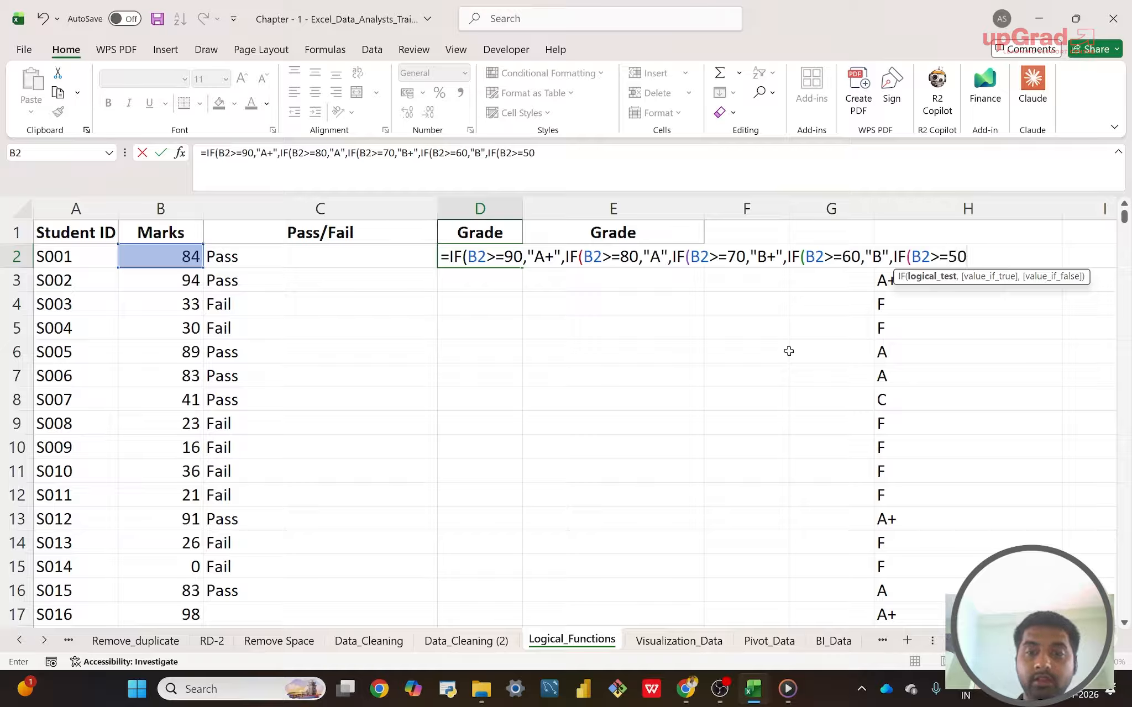
type(",\"")
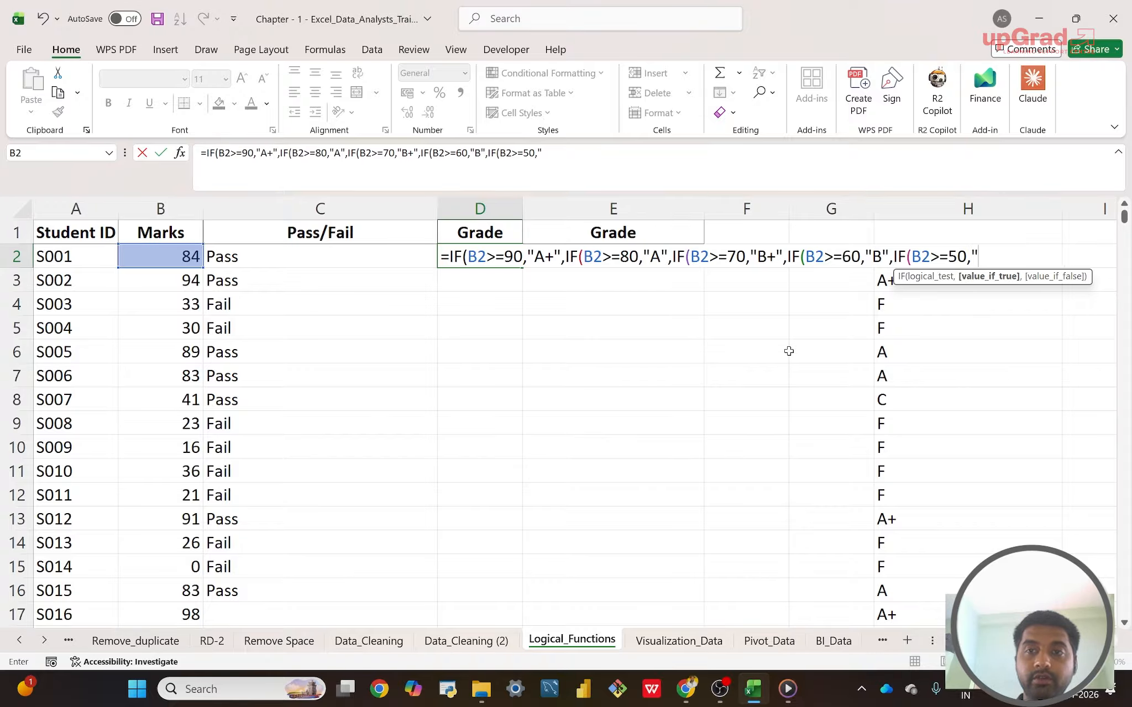
type("C")
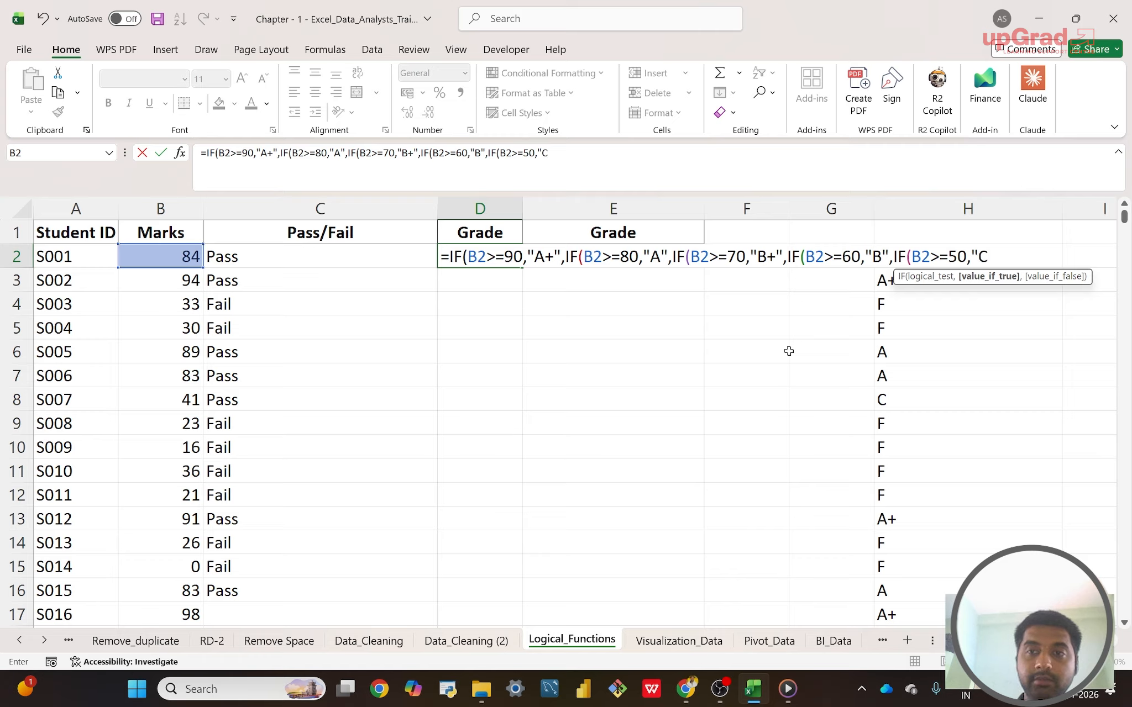
type("+\",")
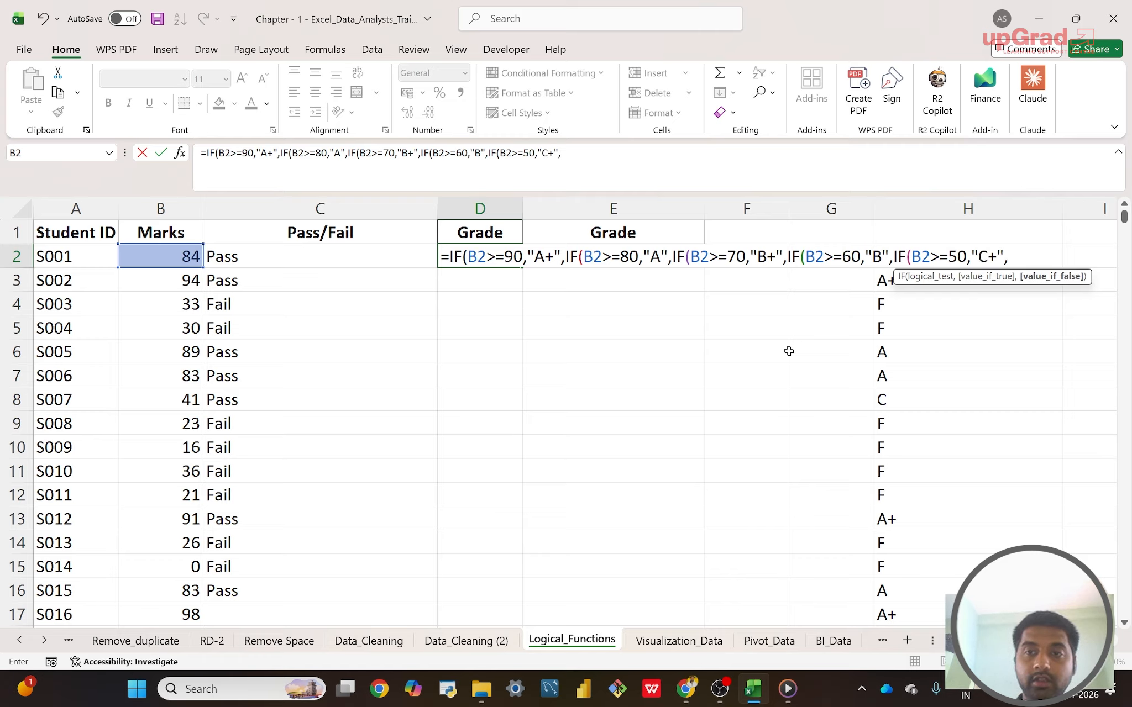
- Nest a sixth IF in the D2 formula, testing B2>=40 and returning "C" when true
type("IF")
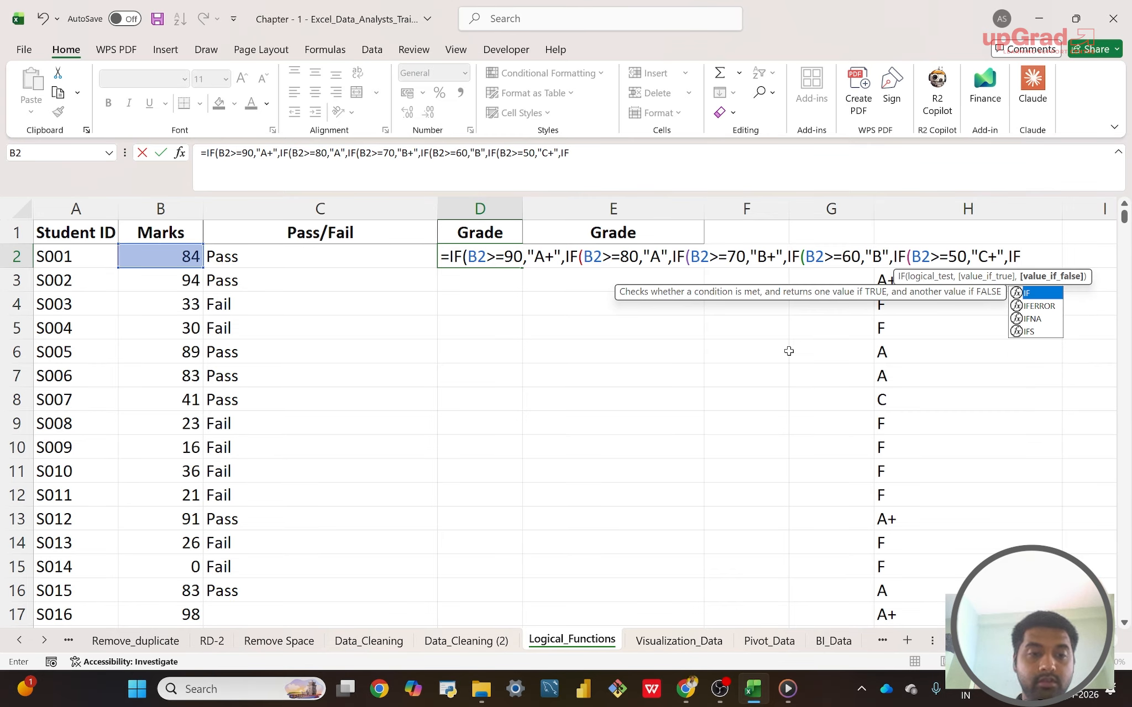
type("(")
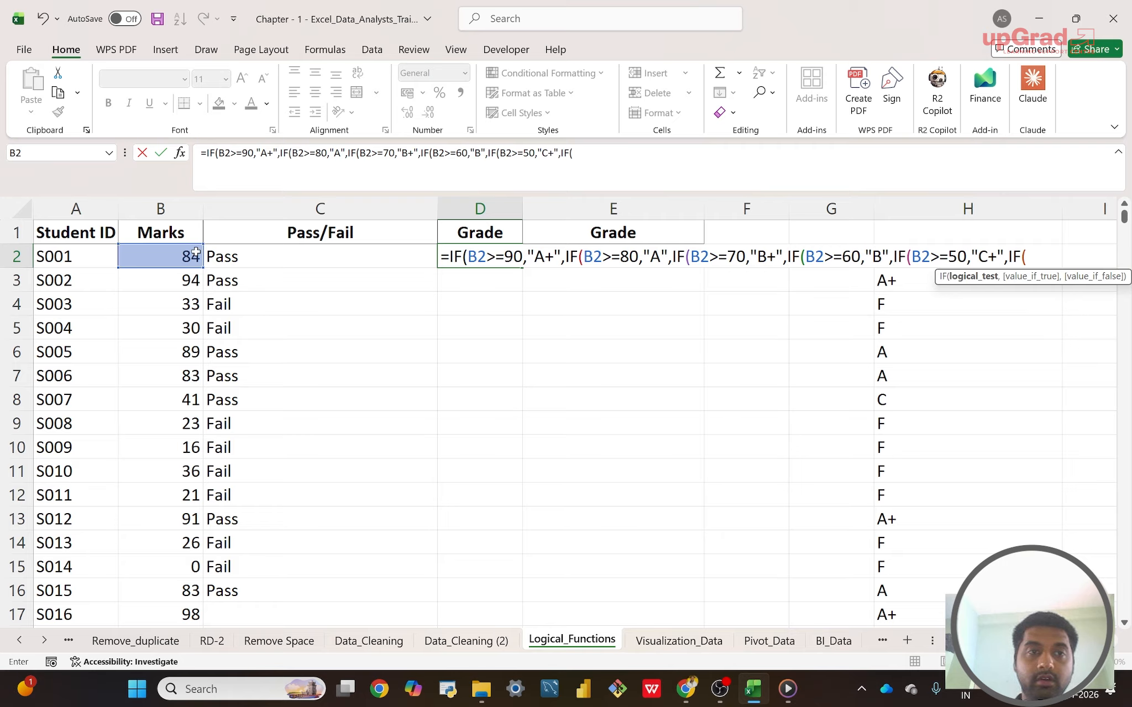
left_click(176, 255)
type(">=")
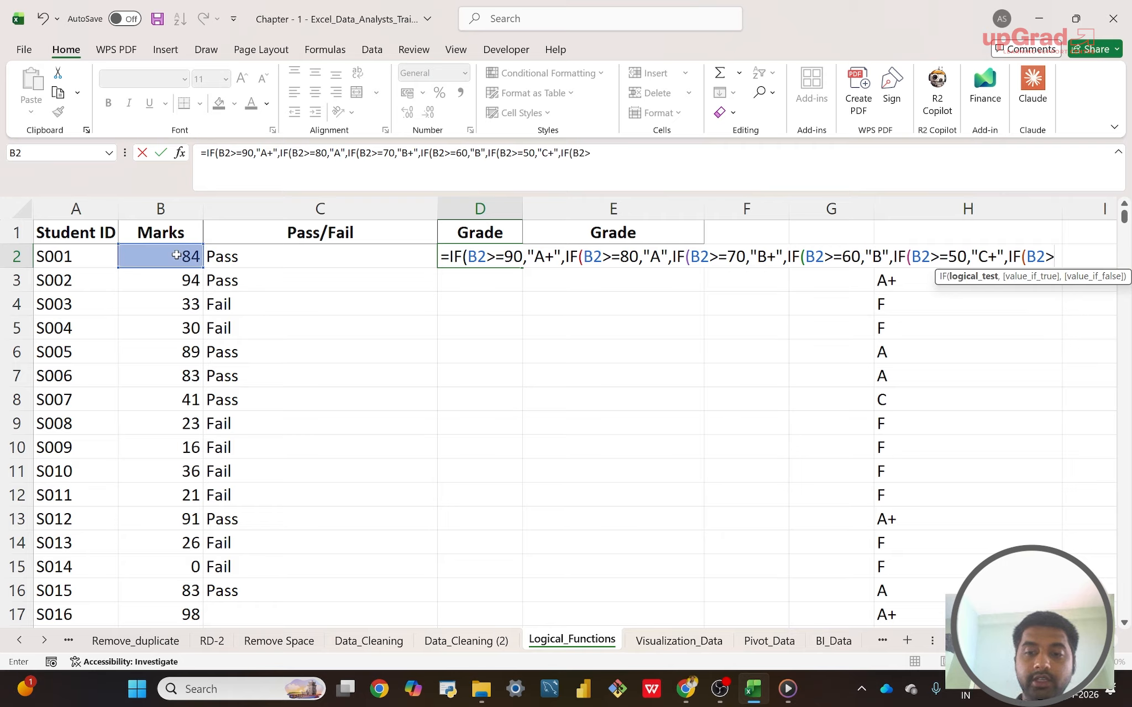
type("4")
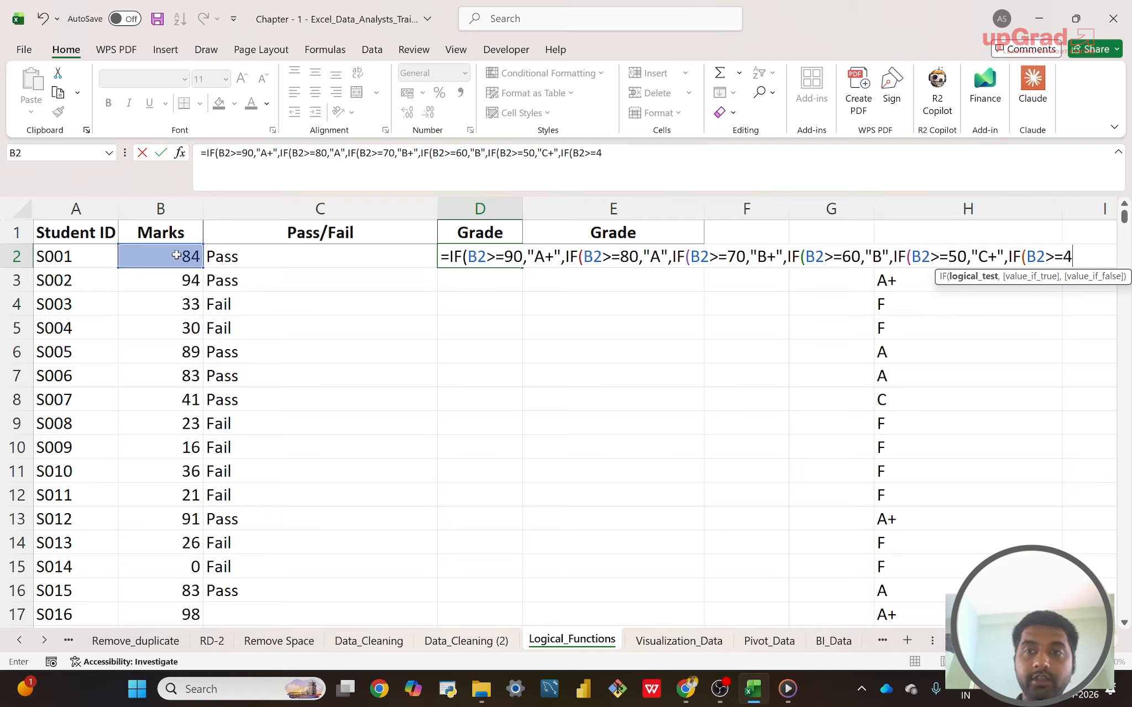
type("0,")
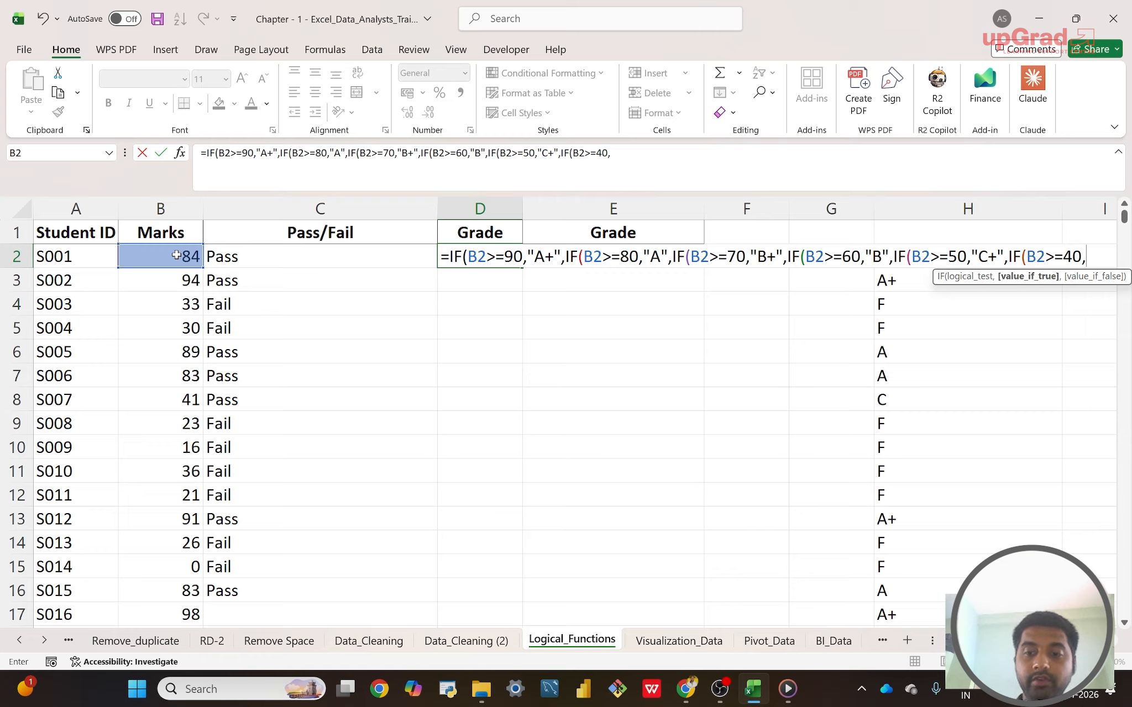
type("\"C\"")
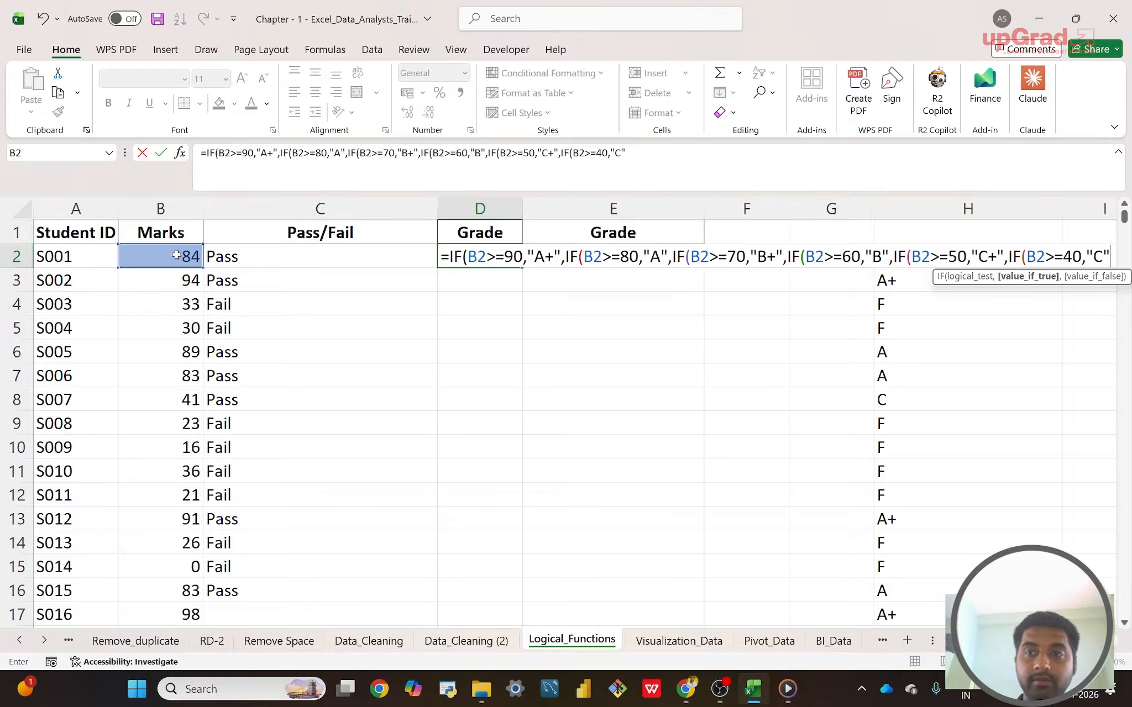
type(",")
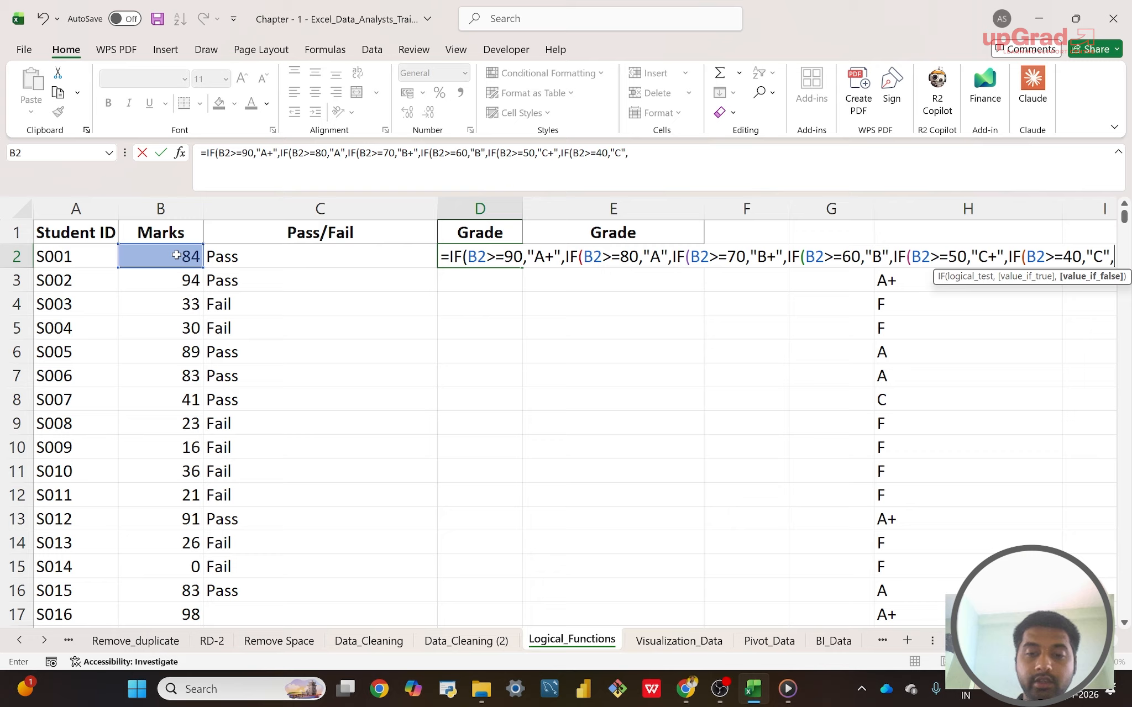
type("IF")
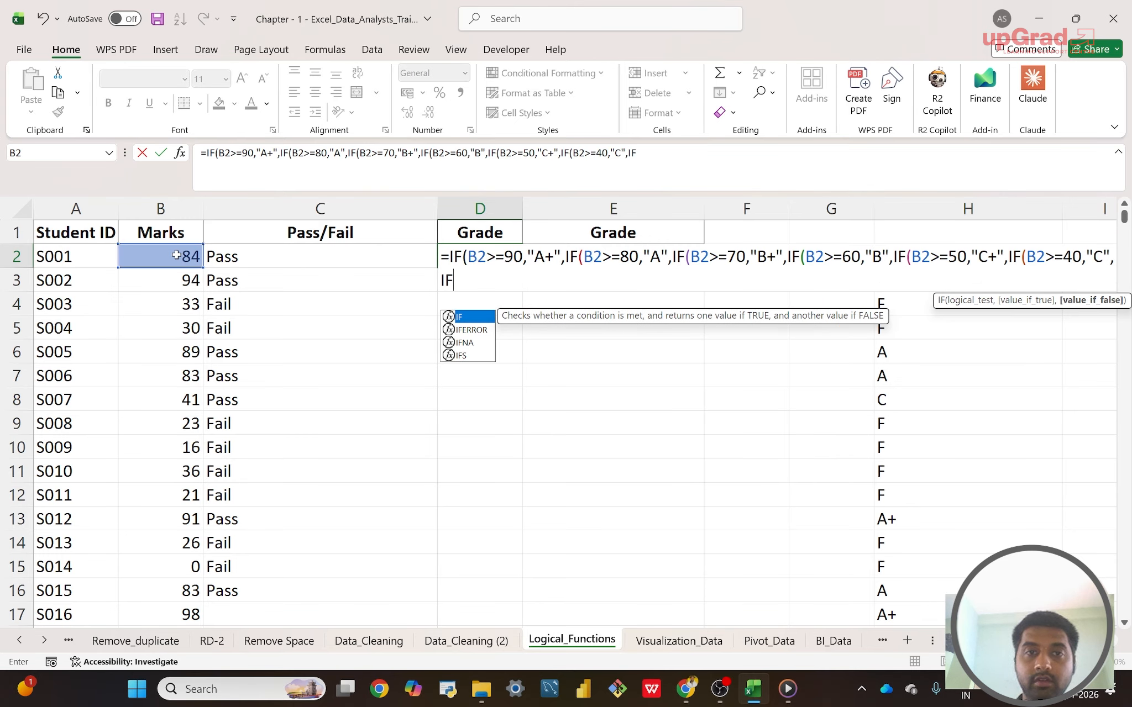
type("(")
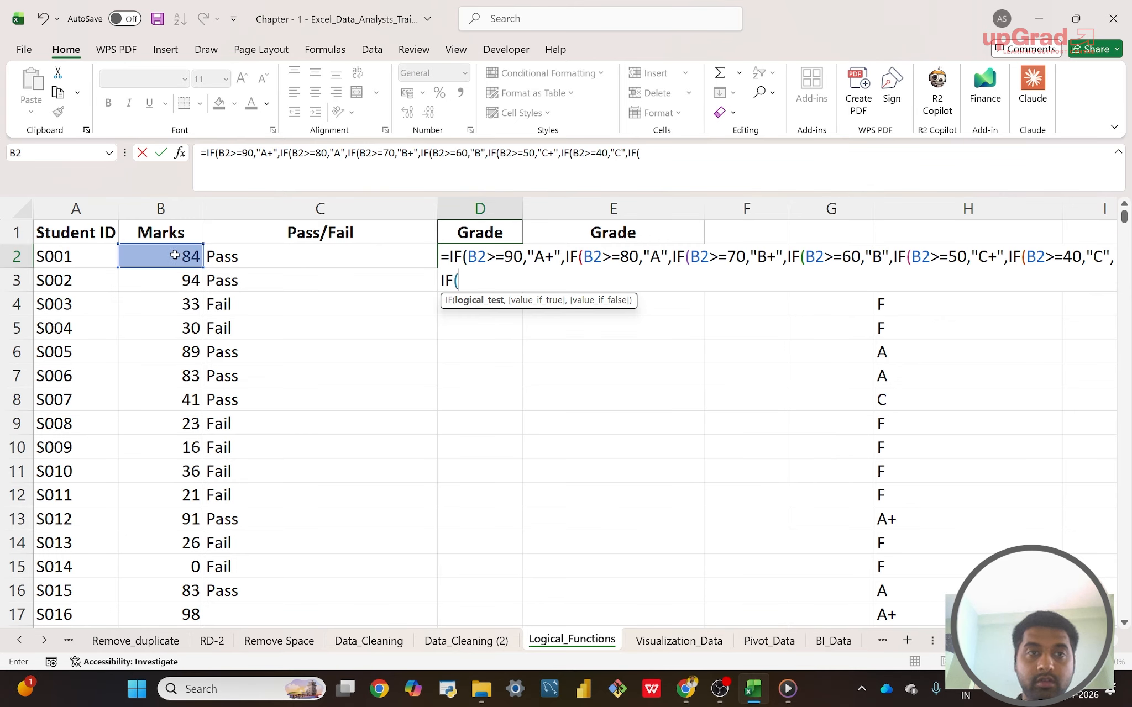
left_click(161, 254)
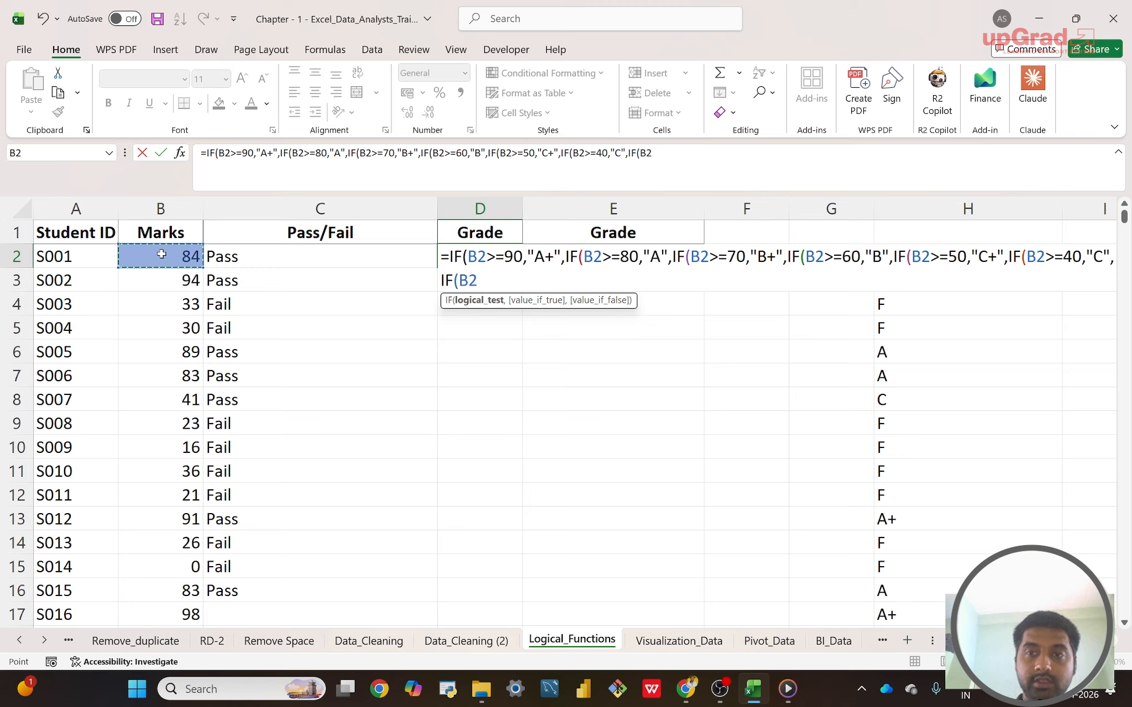
type(">")
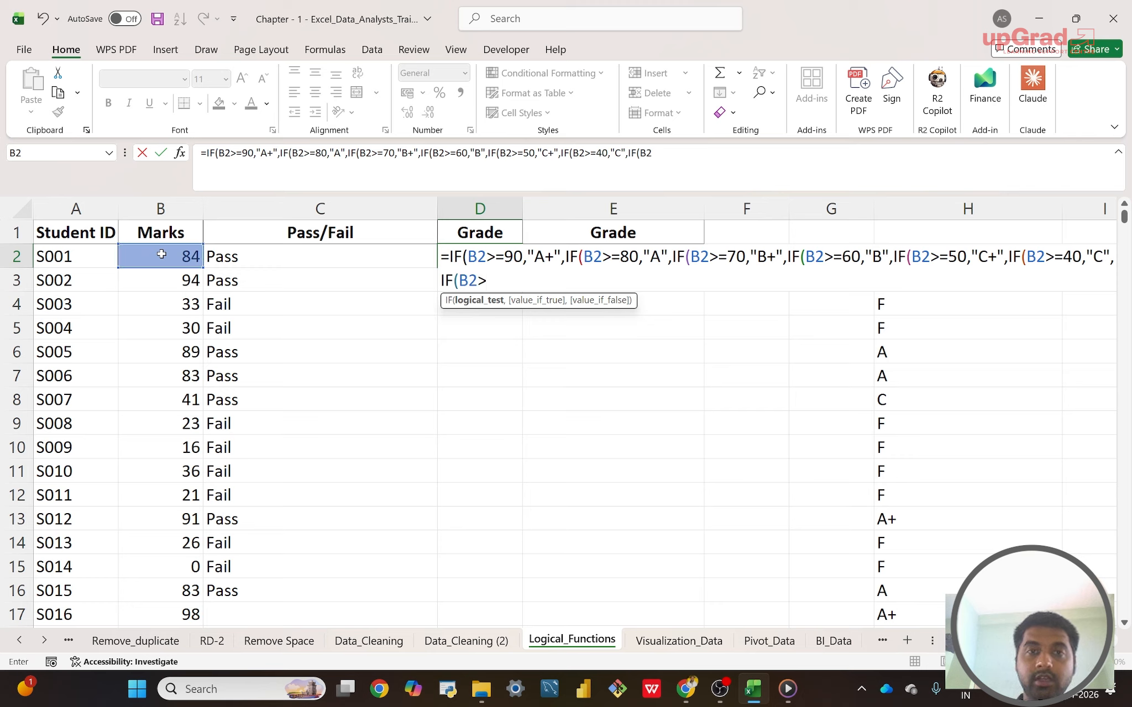
key("BackSpace")
key("BackSpace")
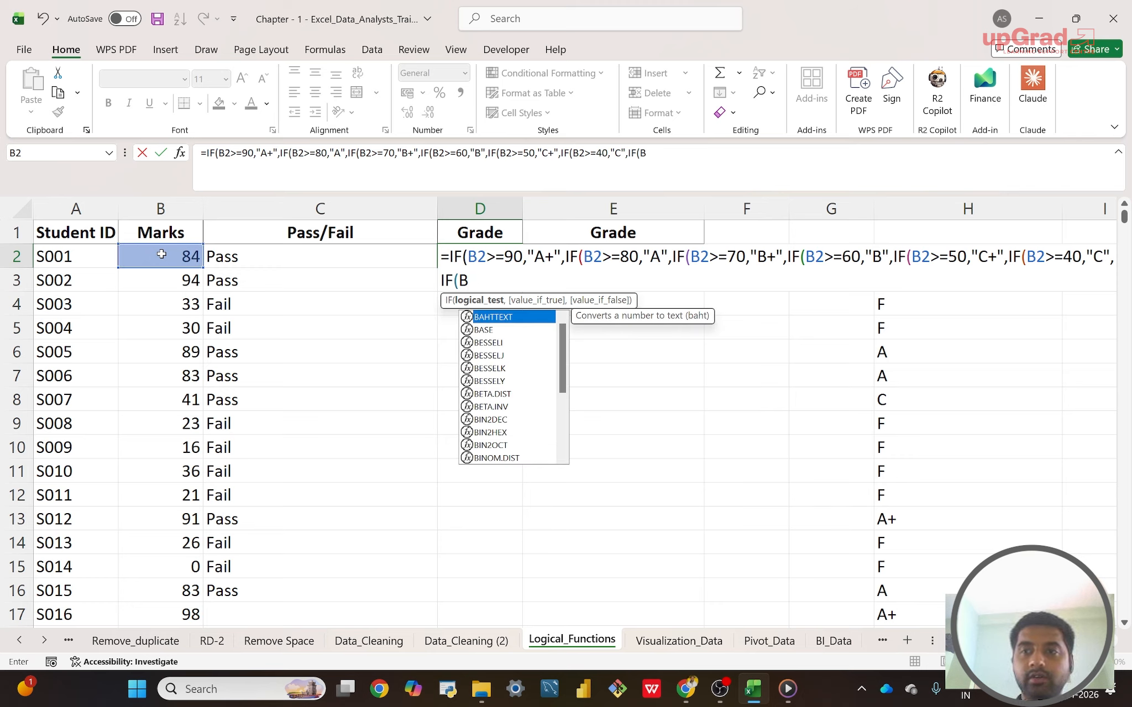
key("BackSpace")
key("BackSpace")
key("BackSpace")
key("BackSpace")
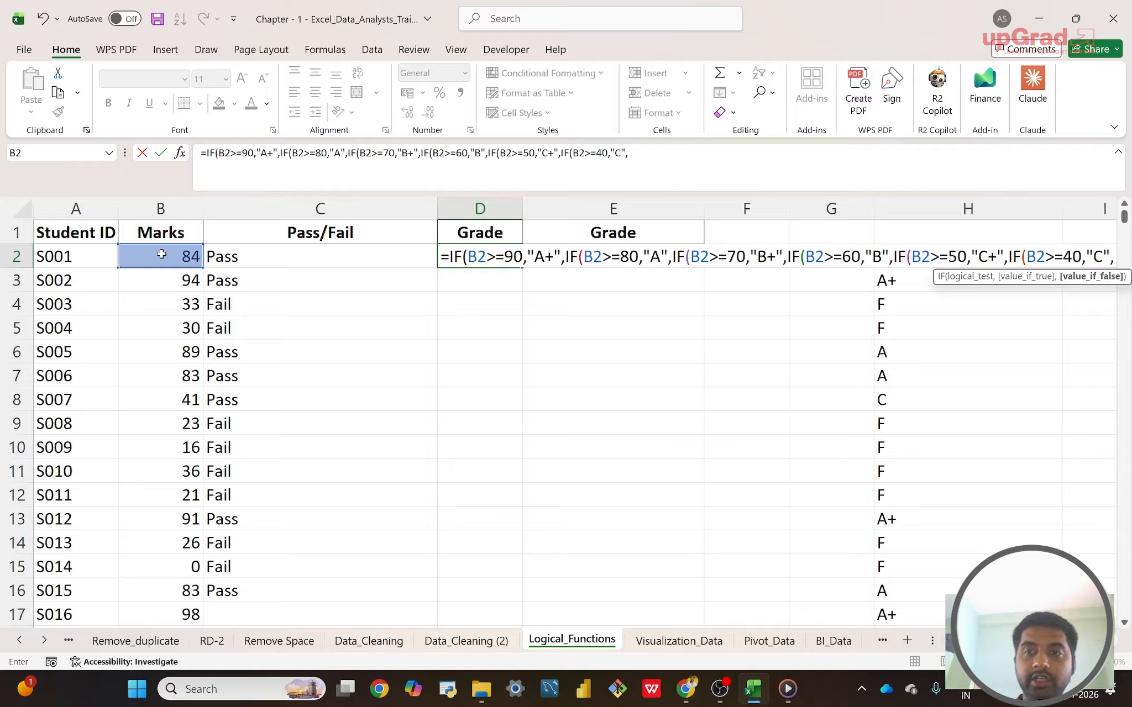
- Set "F" as the final false value in D2, close all six nested IFs and enter the formula
type("\"")
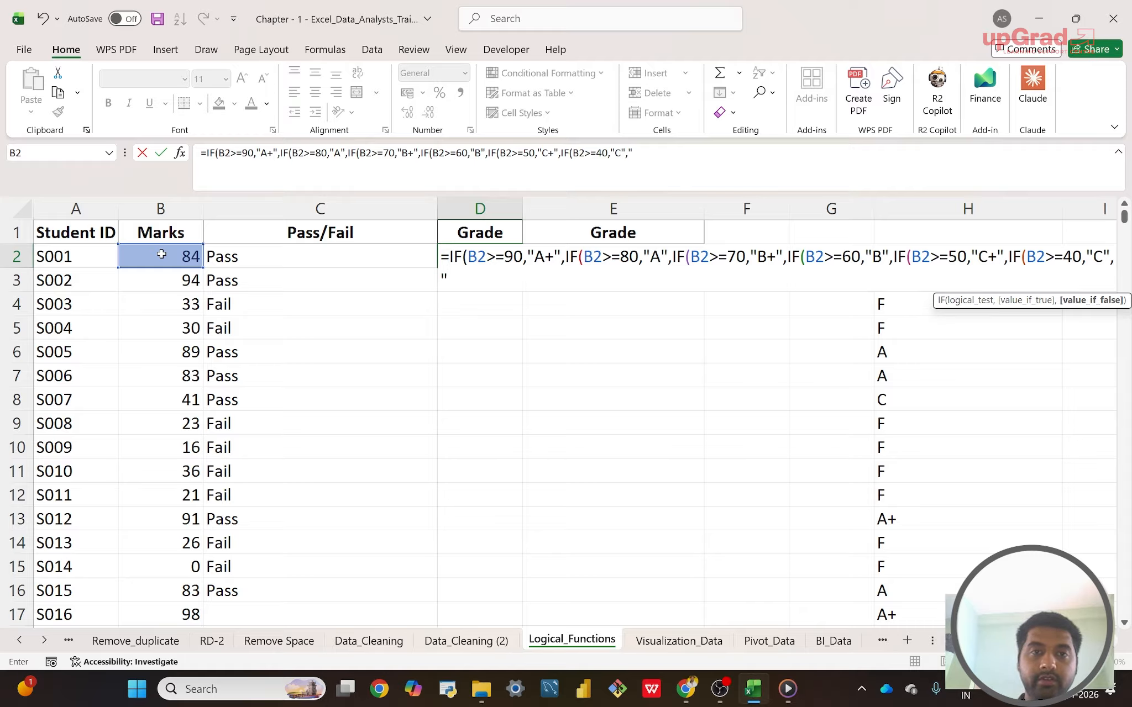
type("F\"")
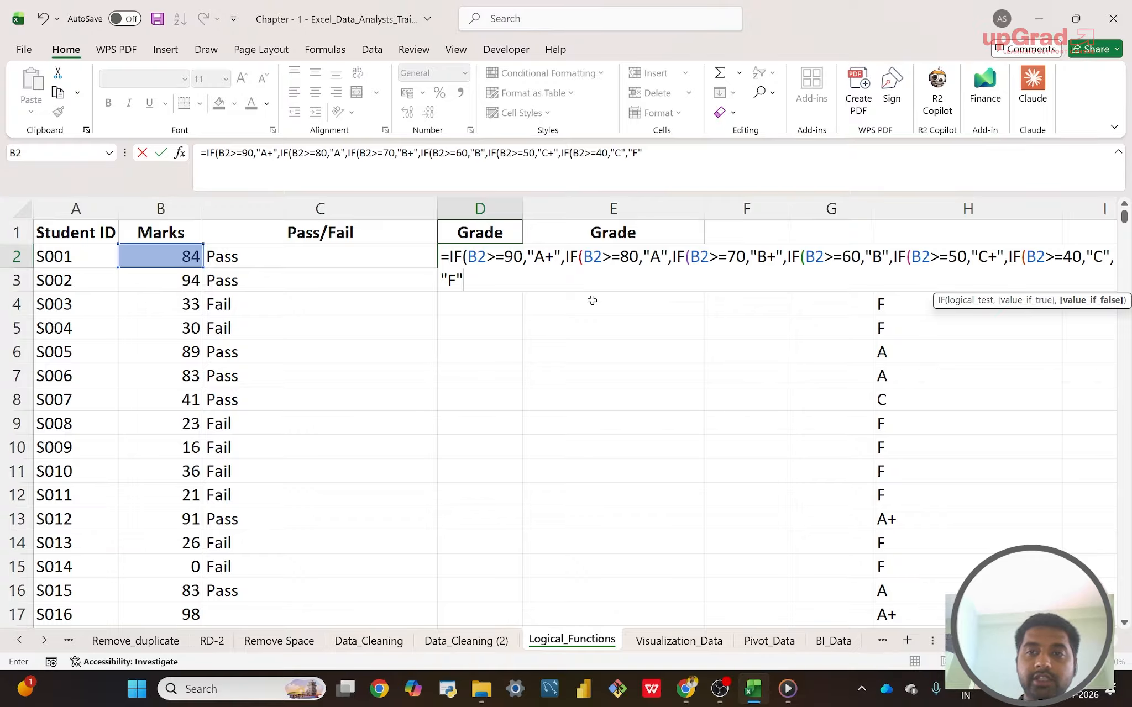
type(")")
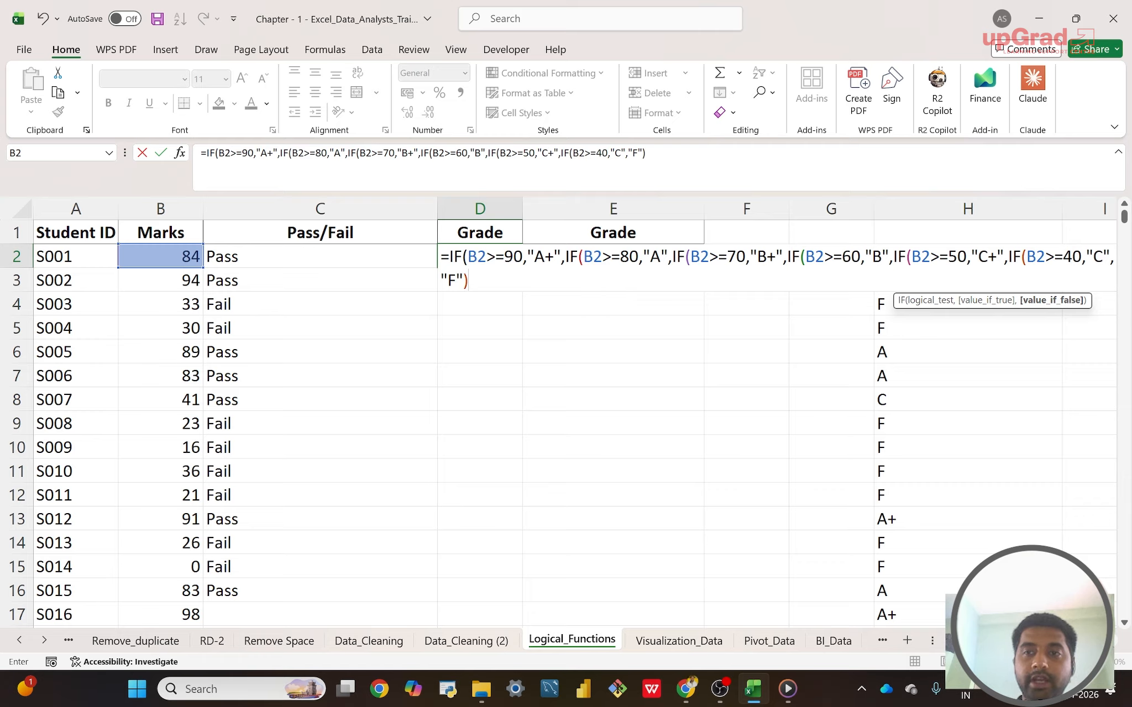
type(")")
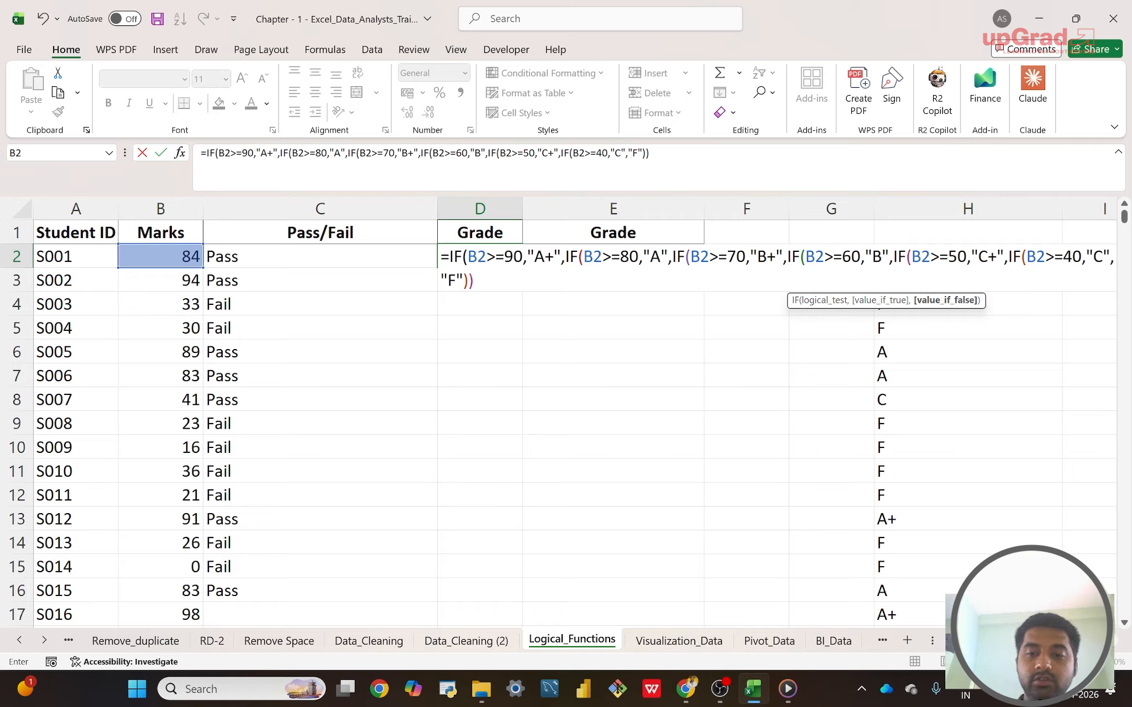
type("))")
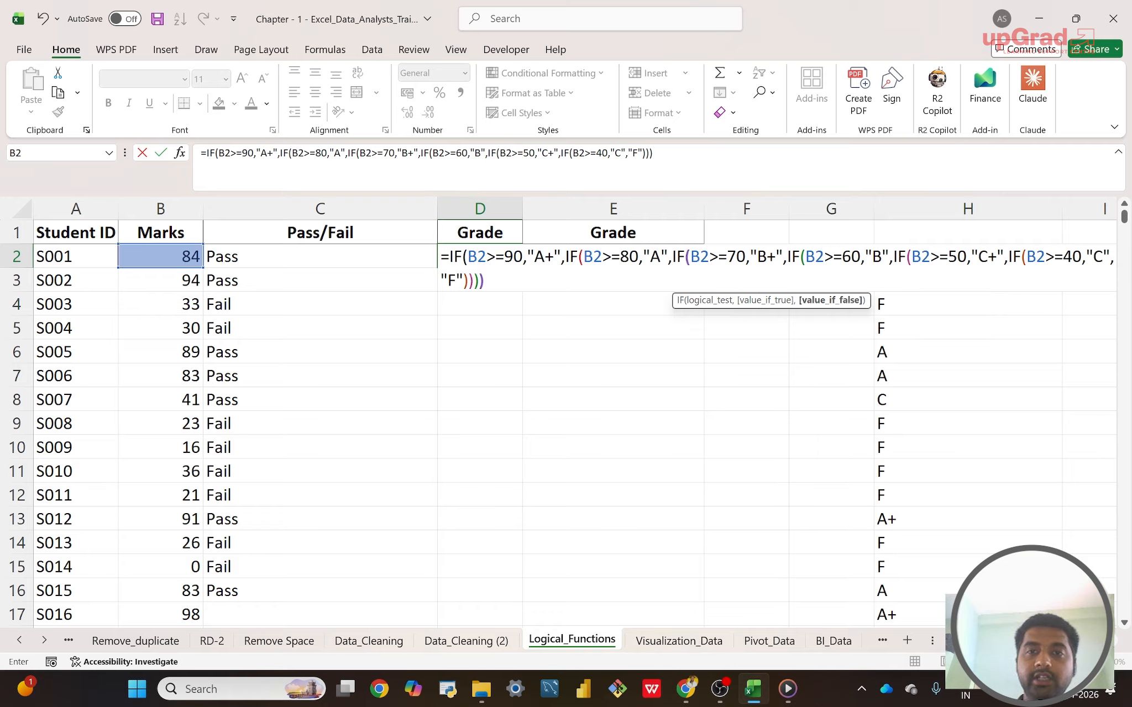
type(")")
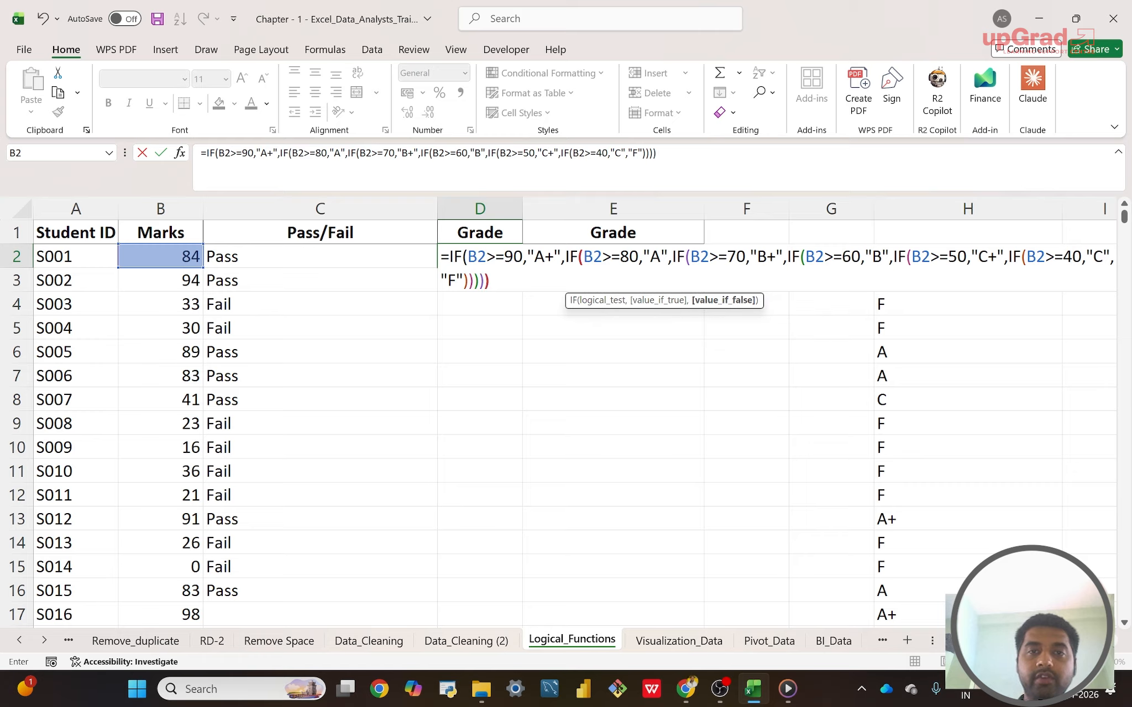
type(")")
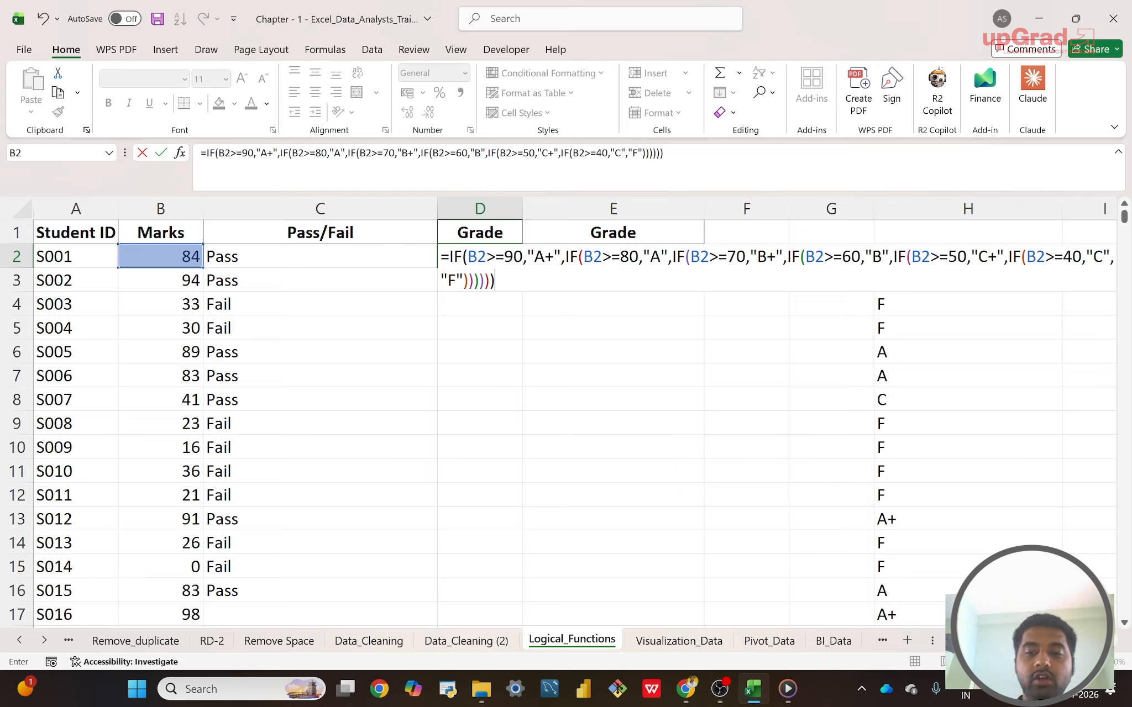
key("Return")
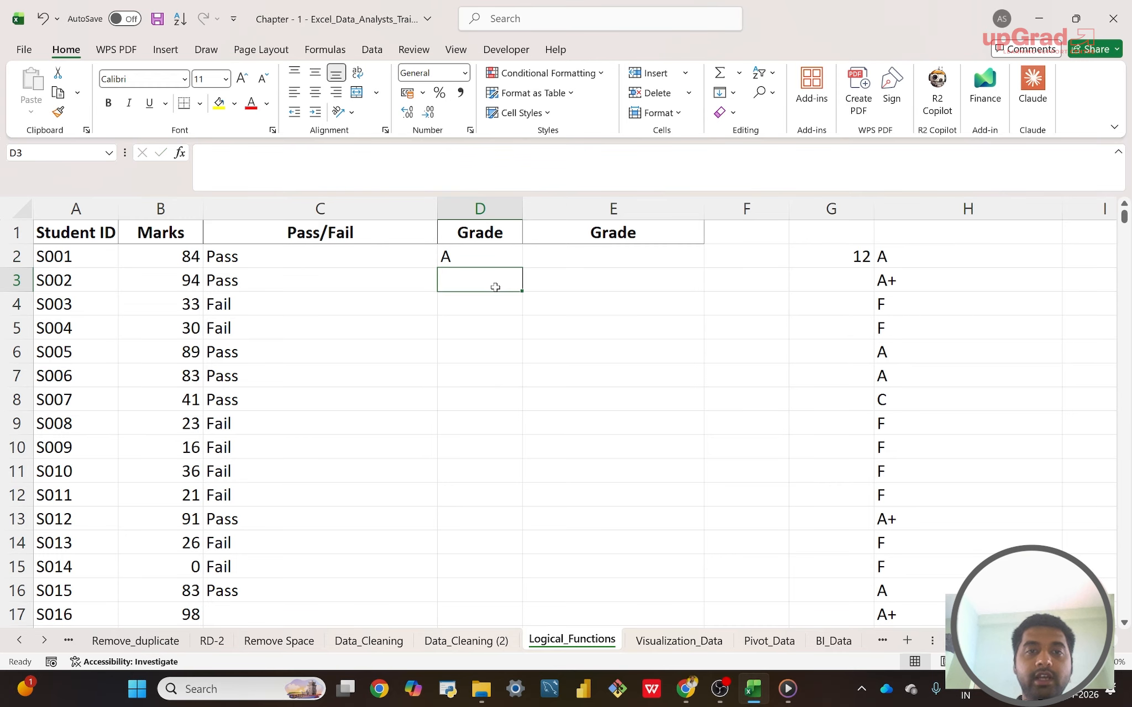
- Fill the nested IF grade formula from D2 down through D20
key("Up")
key("shift+Down")
key("shift+Down")
key("shift+Down")
key("shift+Down")
key("shift+Down")
key("shift+Down")
key("shift+Down")
key("shift+Down")
key("shift+Down")
key("shift+Down")
key("shift+Down")
key("shift+Down")
key("shift+Down")
key("shift+Down")
key("shift+Down")
key("shift+Down")
key("shift+Down")
key("shift+Down")
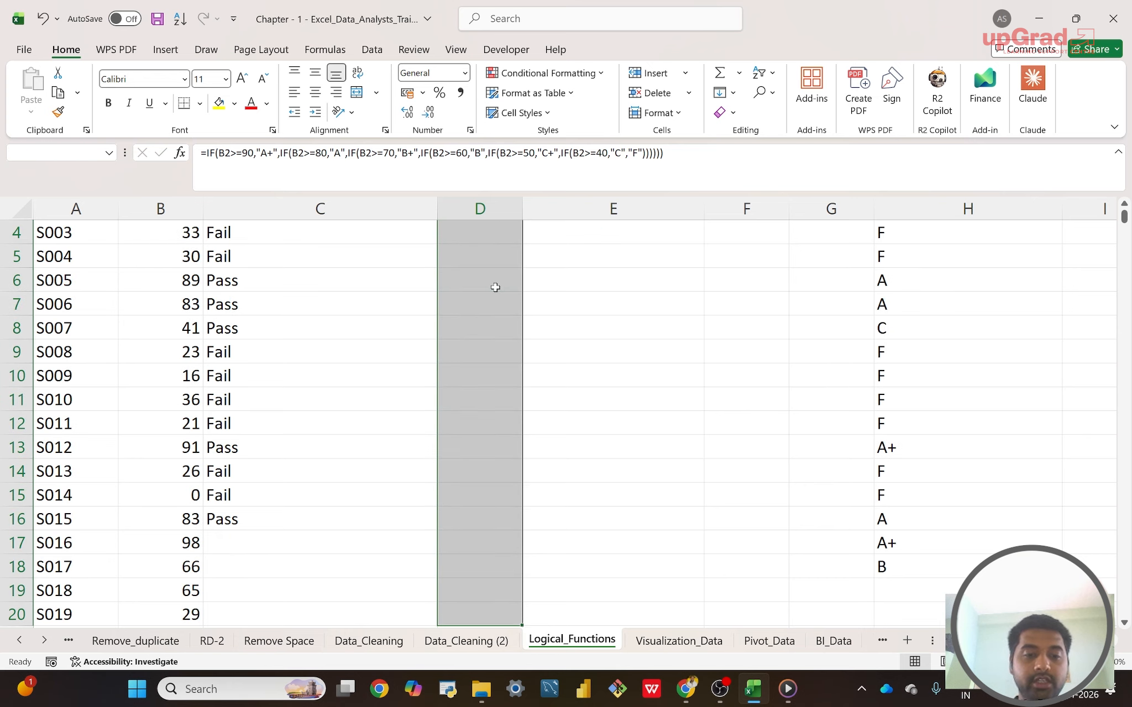
key("ctrl+d")
scroll(495, 287, "up", 1)
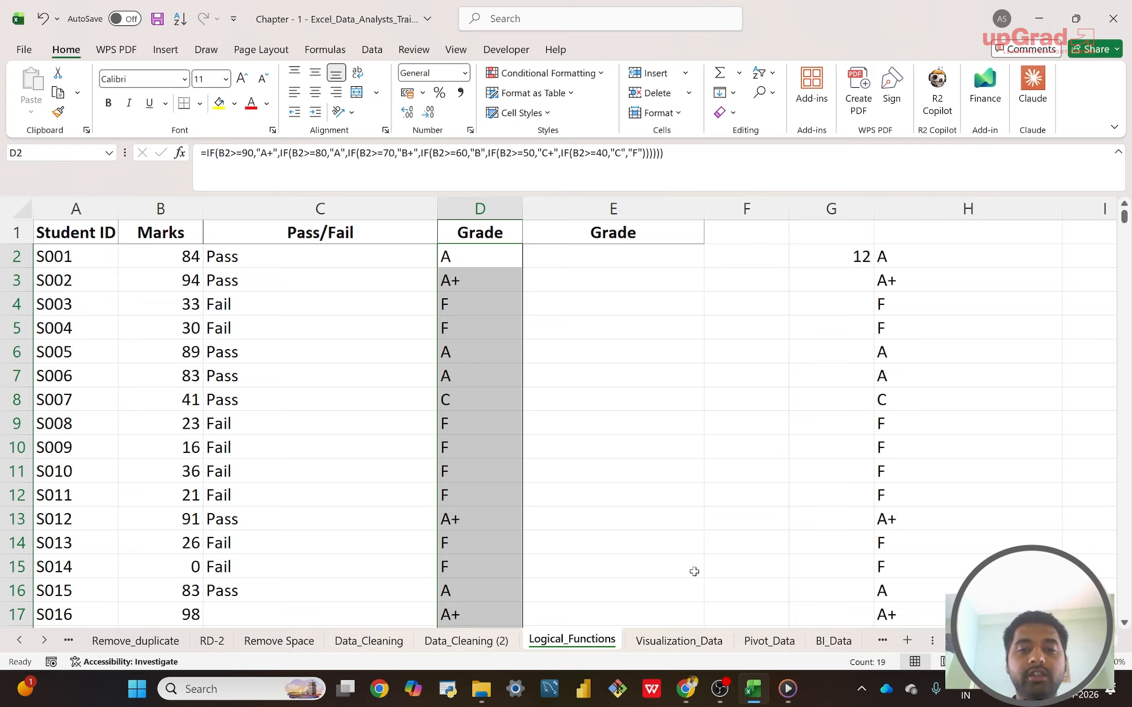
mouse_move(719, 689)
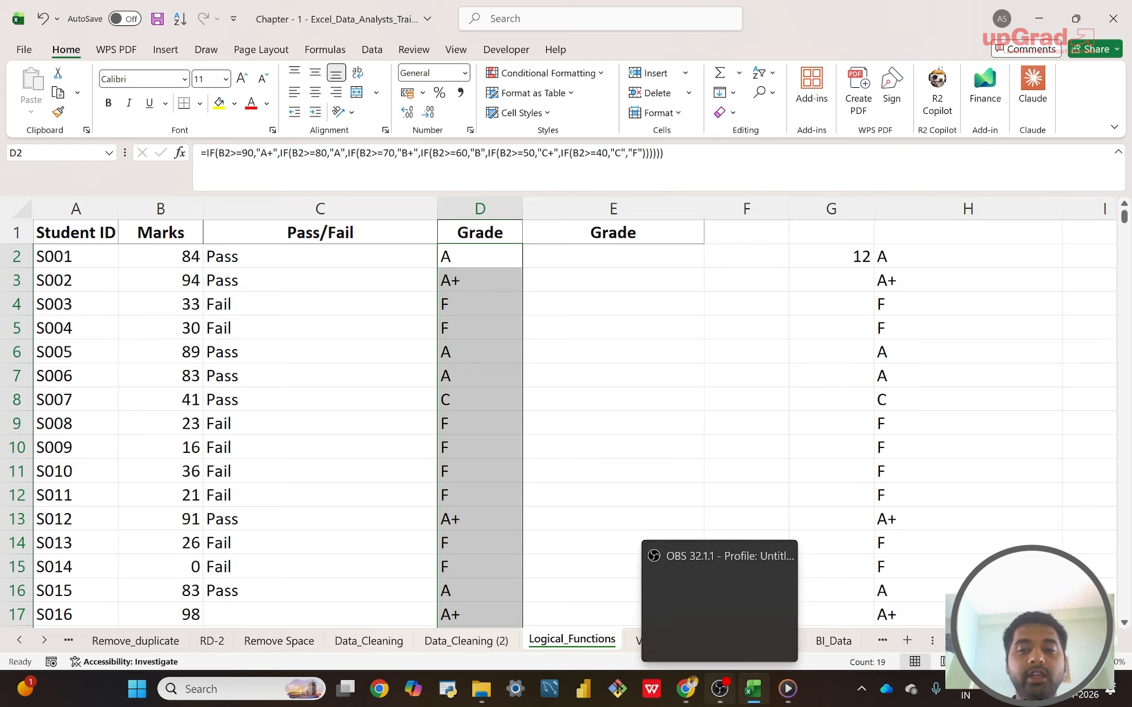
left_click(726, 700)
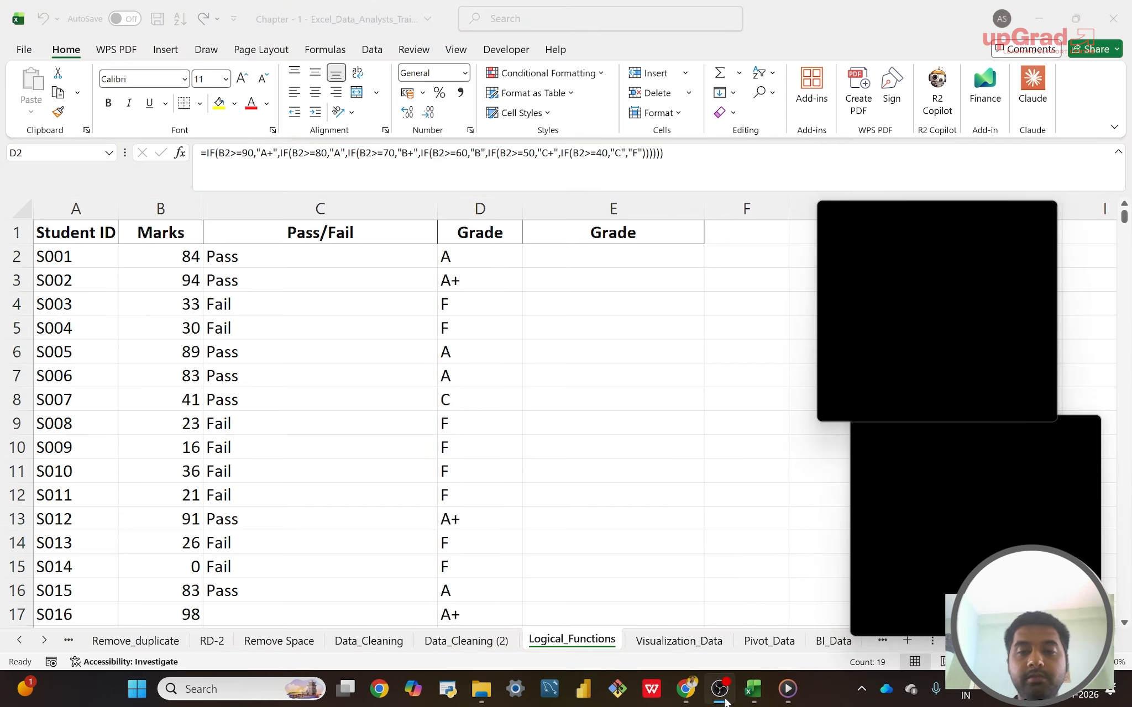
left_click(726, 700)
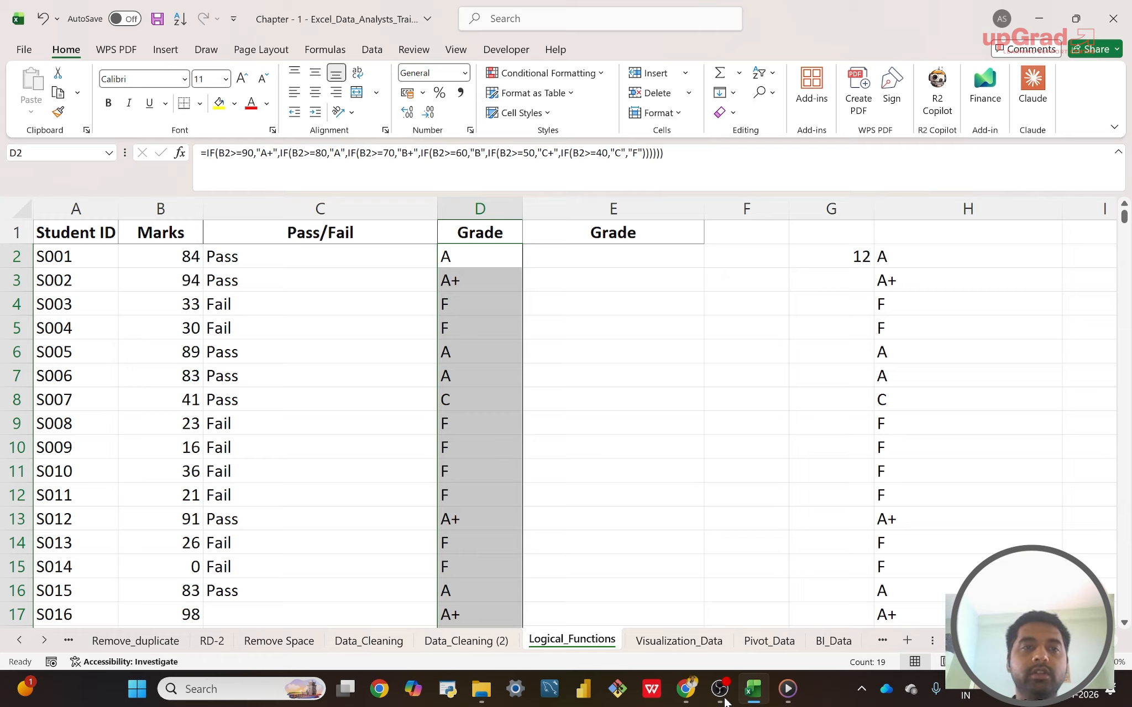
- Review the nested IF grade formula in D2 and the single IF Pass/Fail formula in C2
double_click(473, 258)
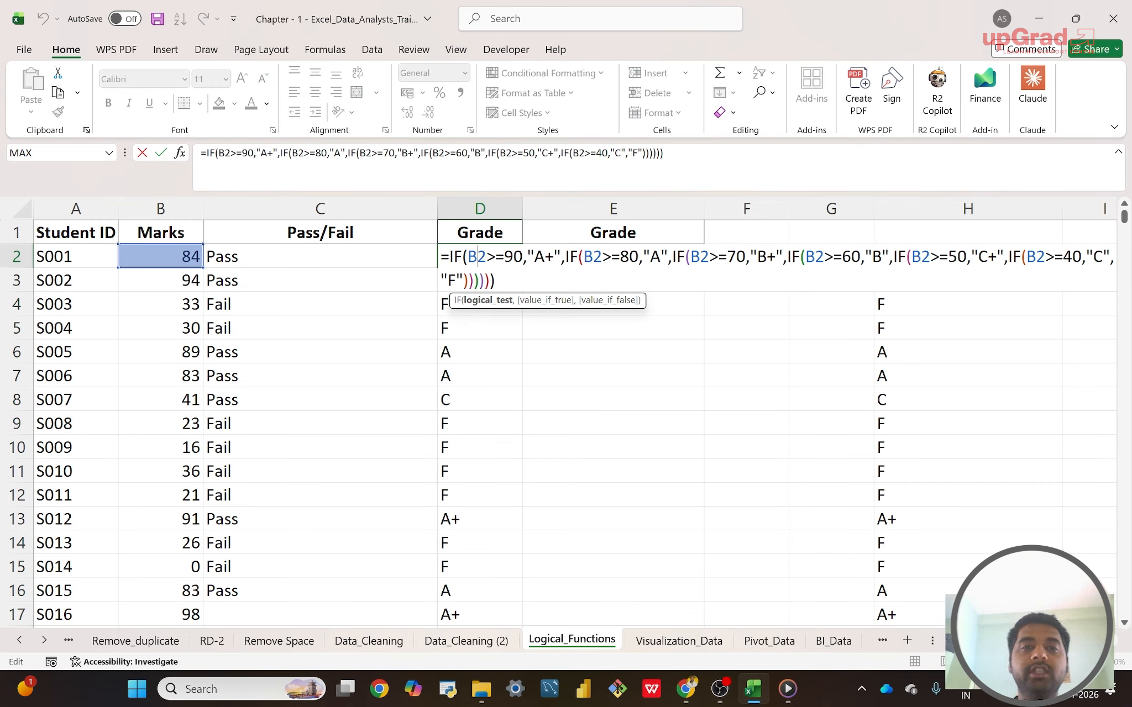
left_click(335, 257)
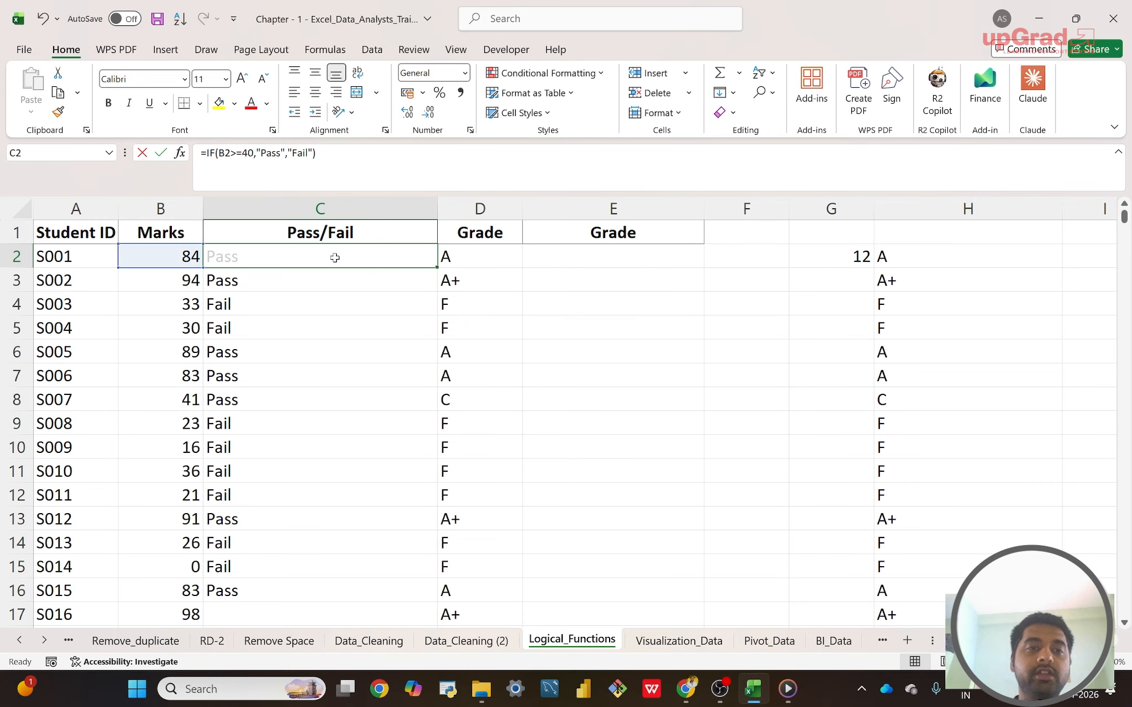
double_click(335, 258)
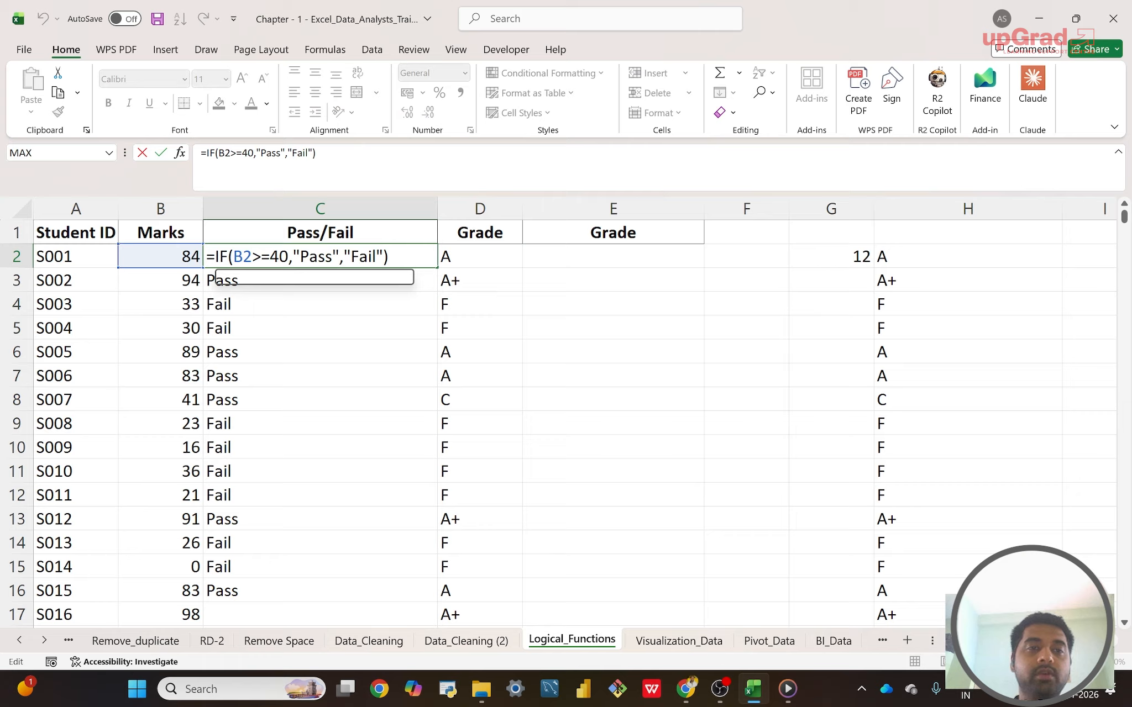
double_click(470, 259)
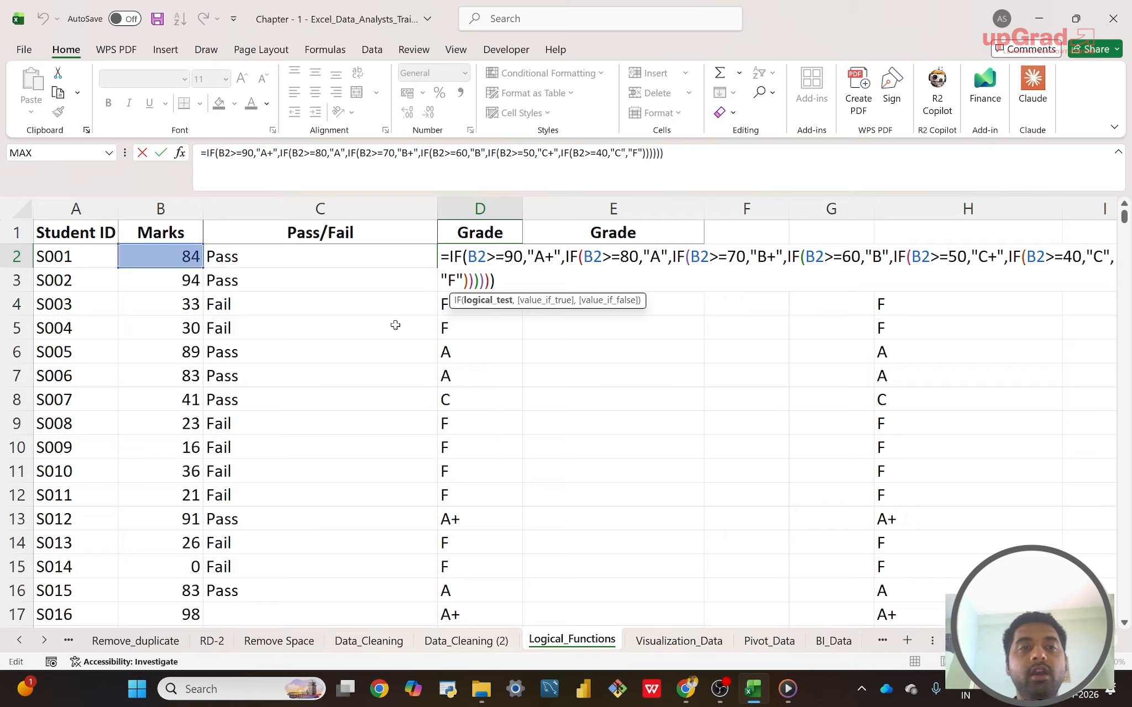
left_click(257, 260)
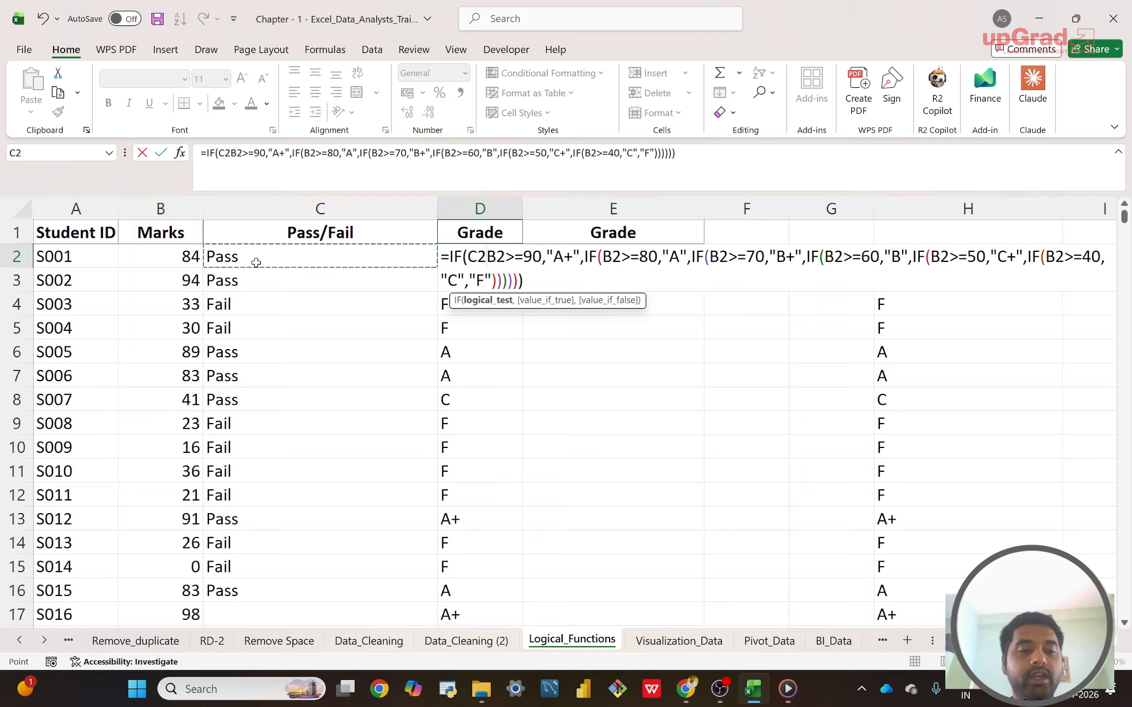
key("BackSpace")
key("BackSpace")
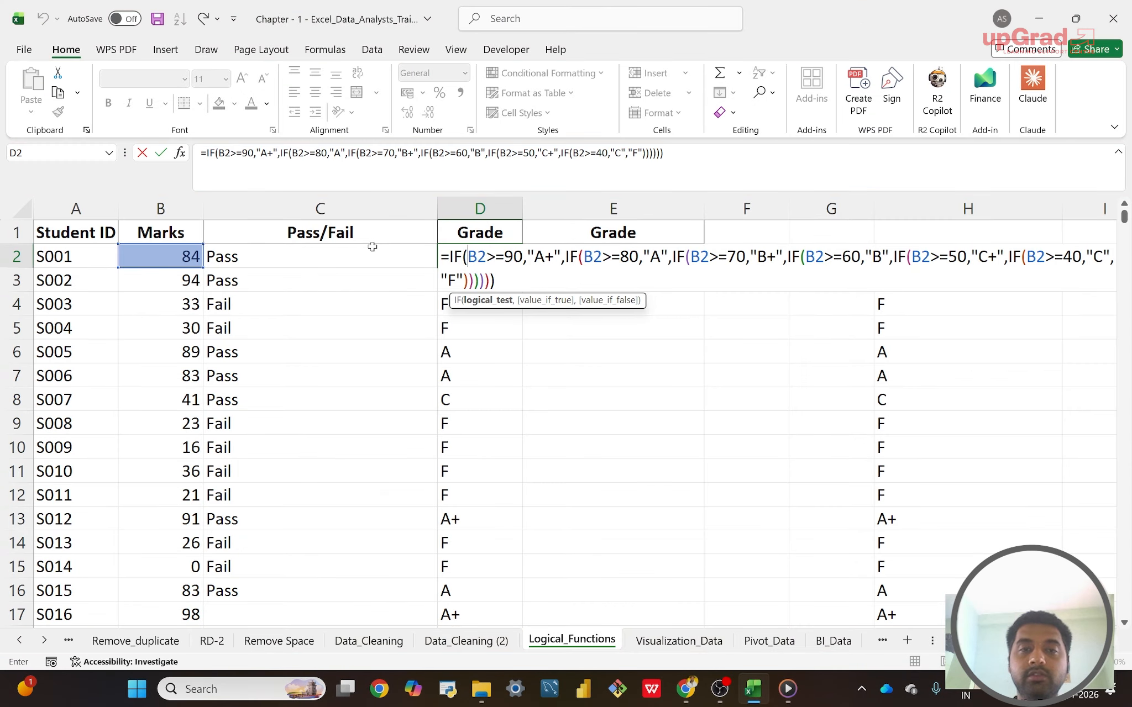
key("Return")
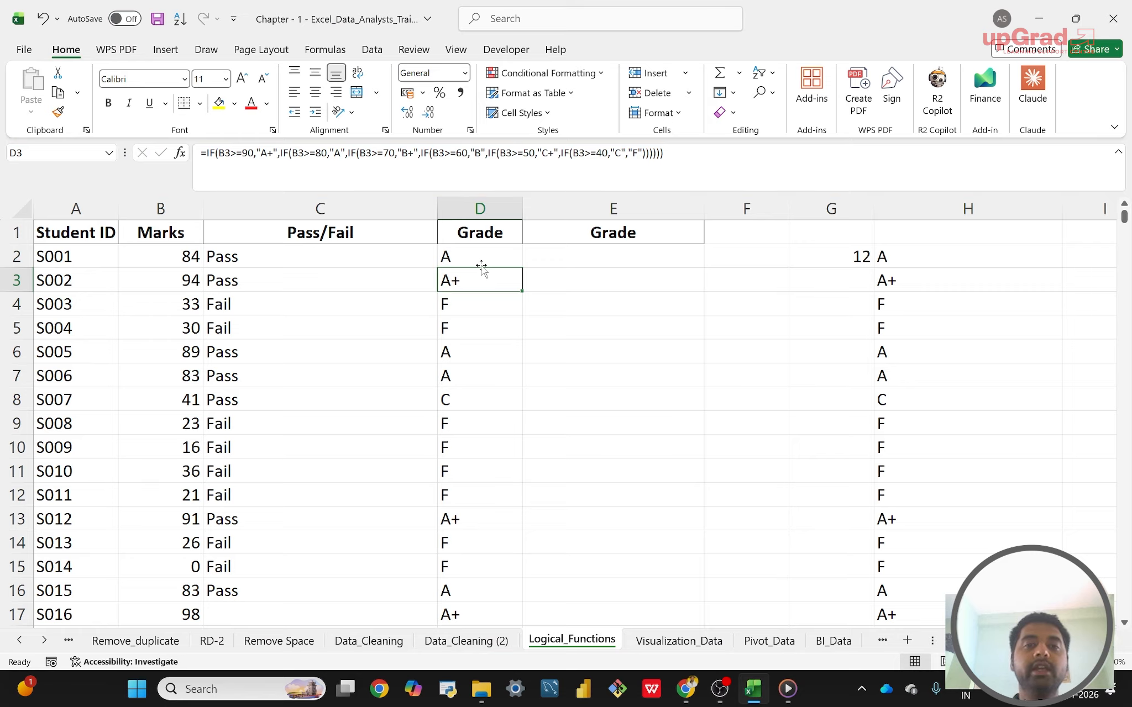
- Start an IFS formula in E2 with the first test B2>=90 returning "A+"
left_click(575, 261)
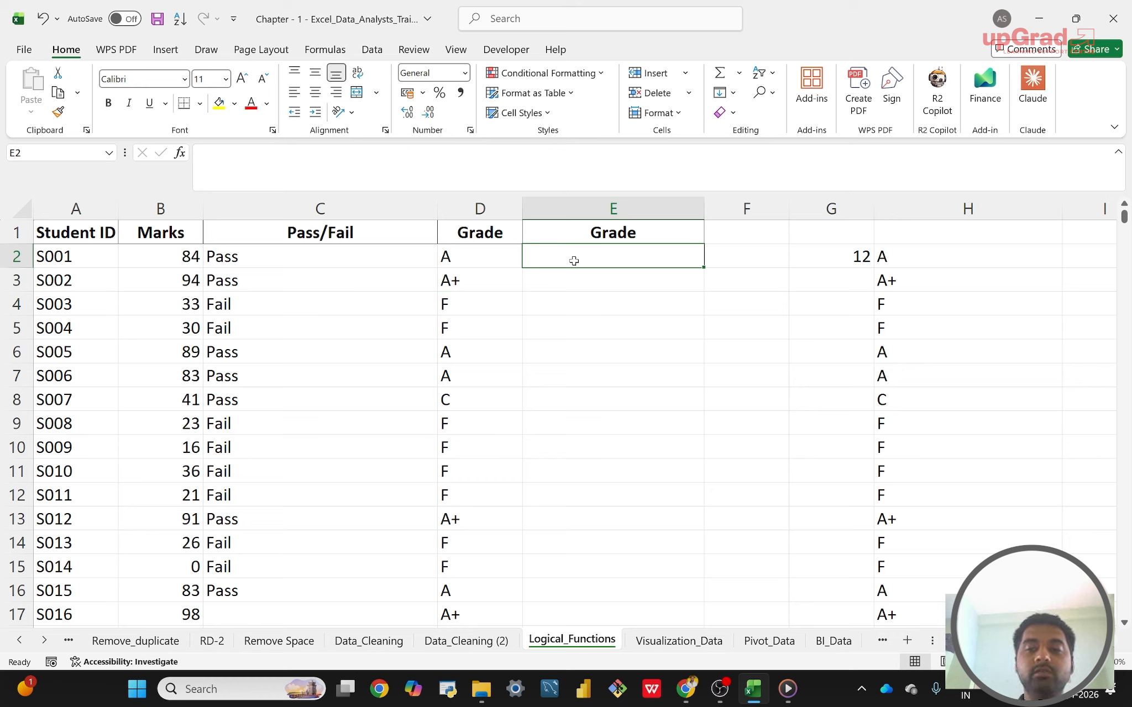
type("=")
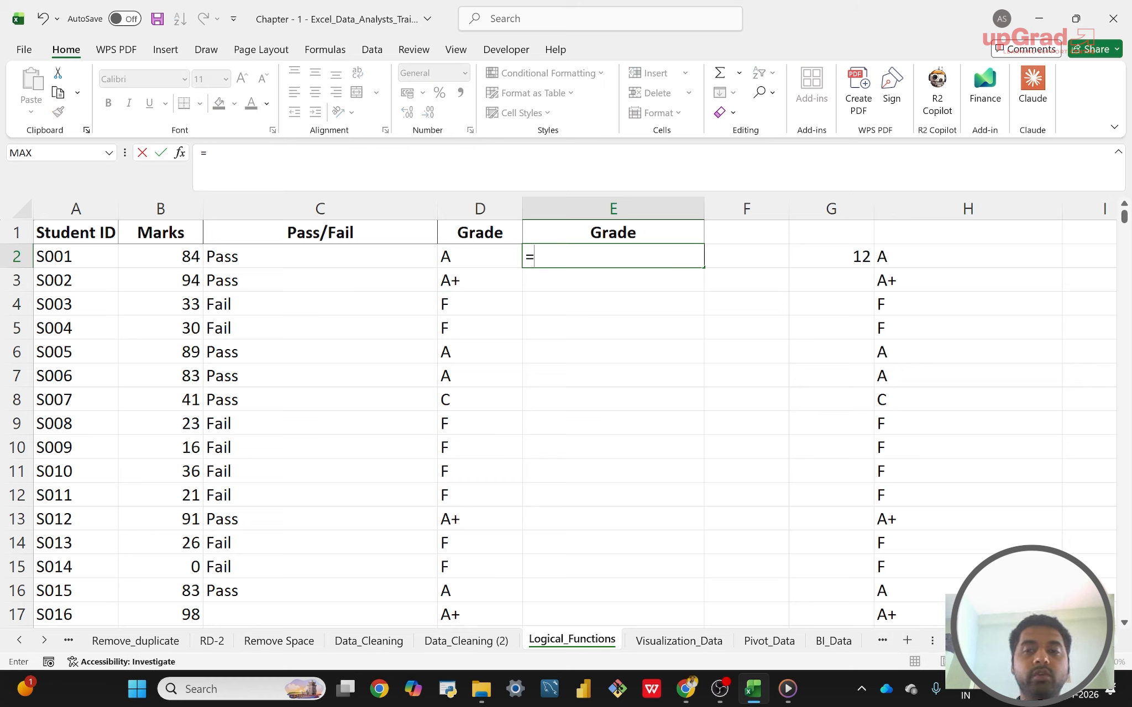
type("I")
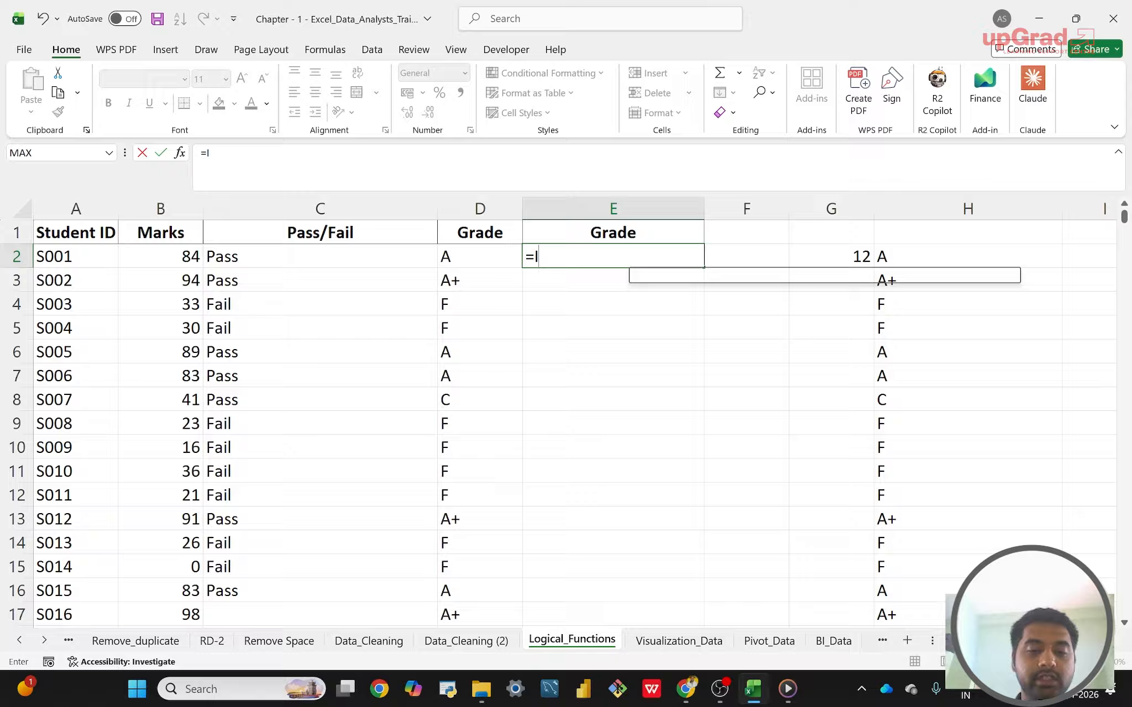
type("FS(")
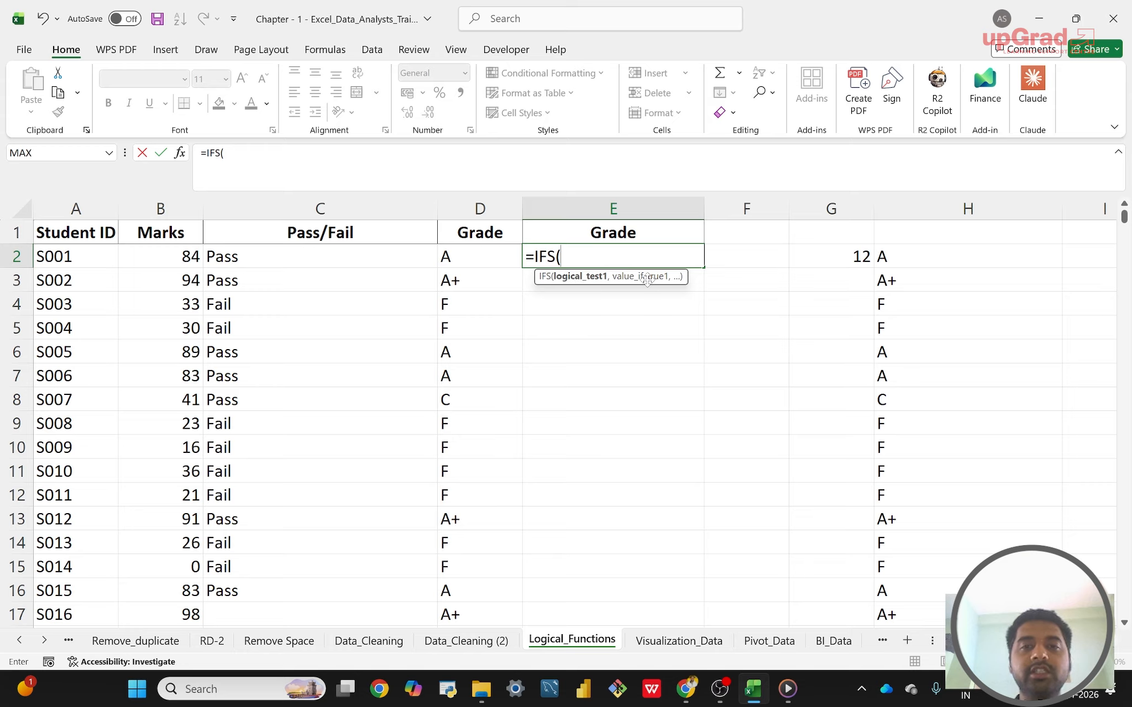
left_click(169, 253)
type(">=")
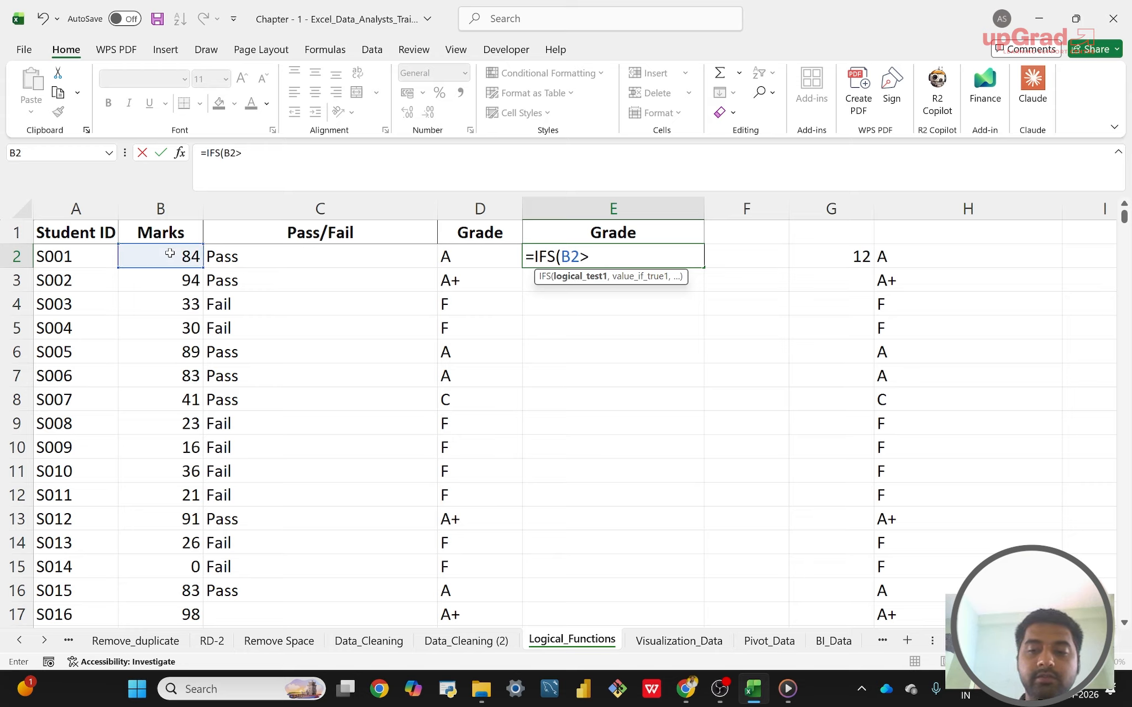
type("90")
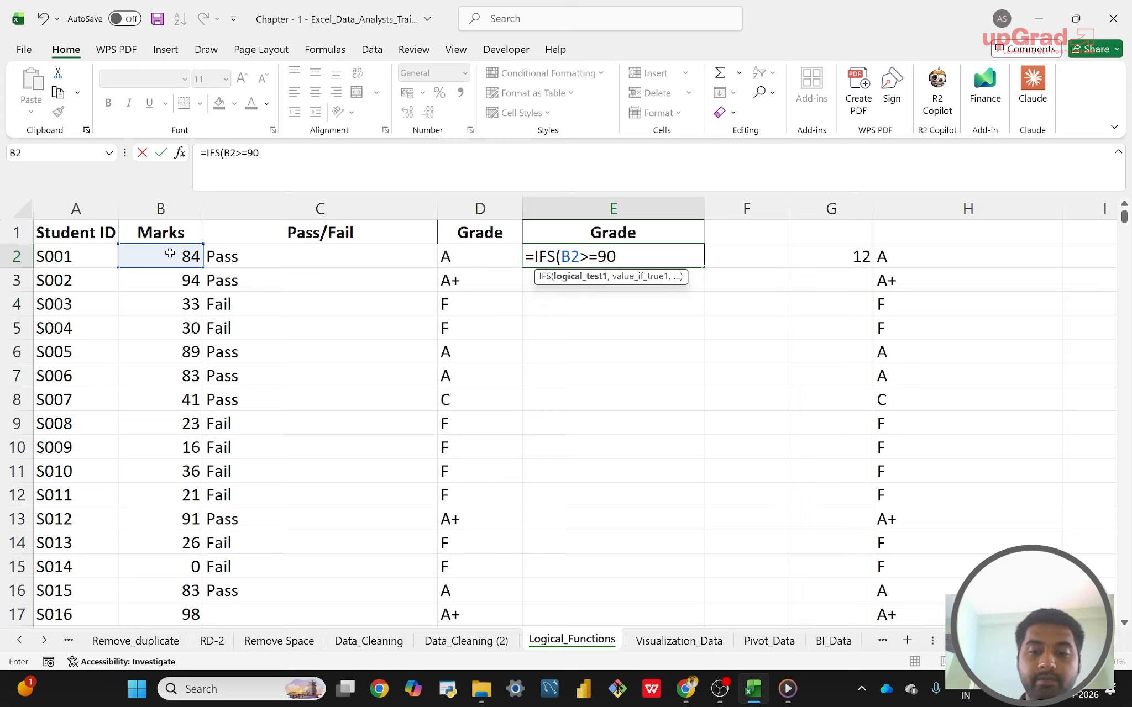
type(",\"")
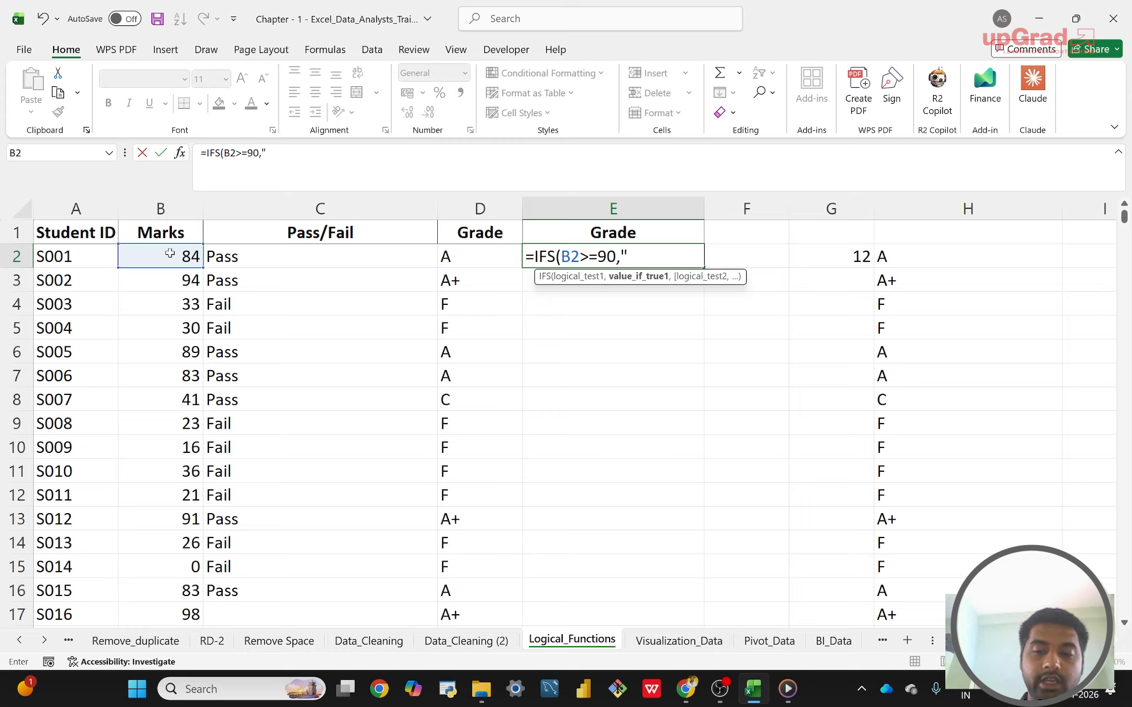
type("A+,")
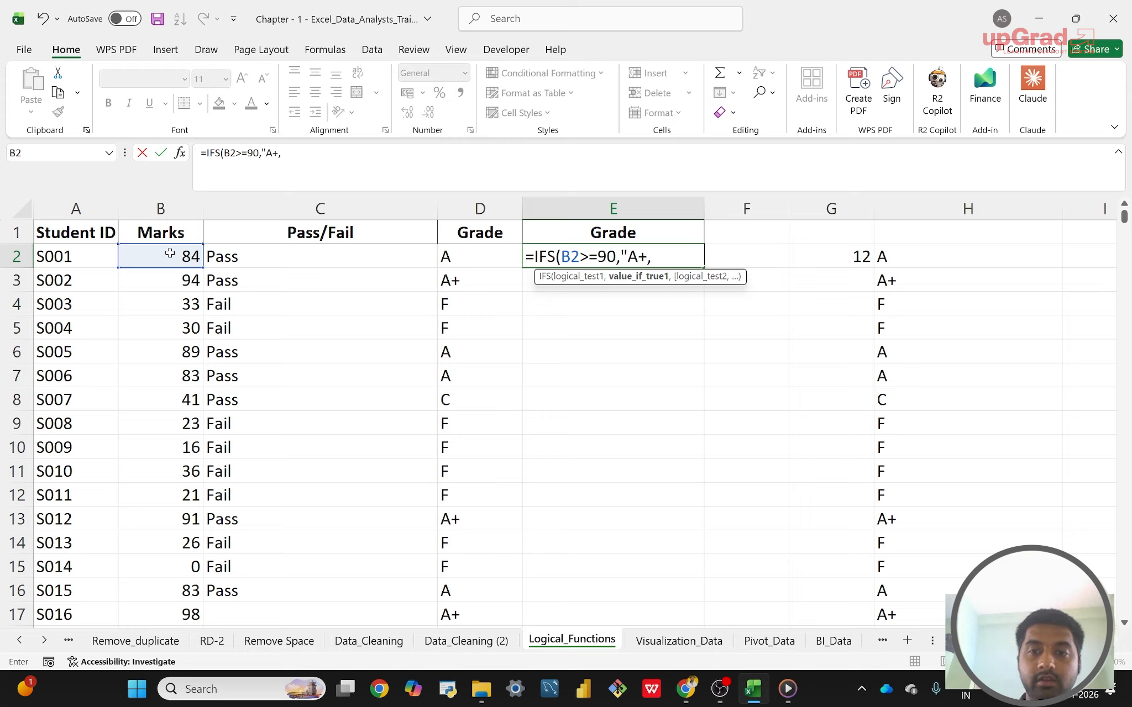
key("BackSpace")
type("\"")
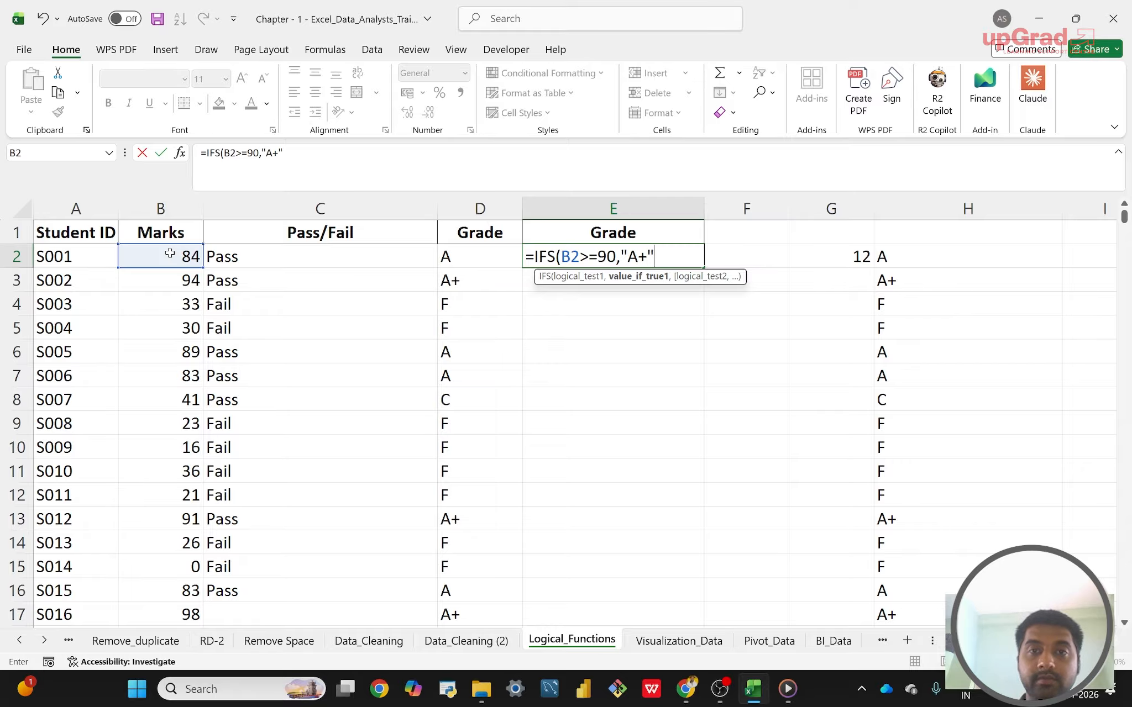
type(",")
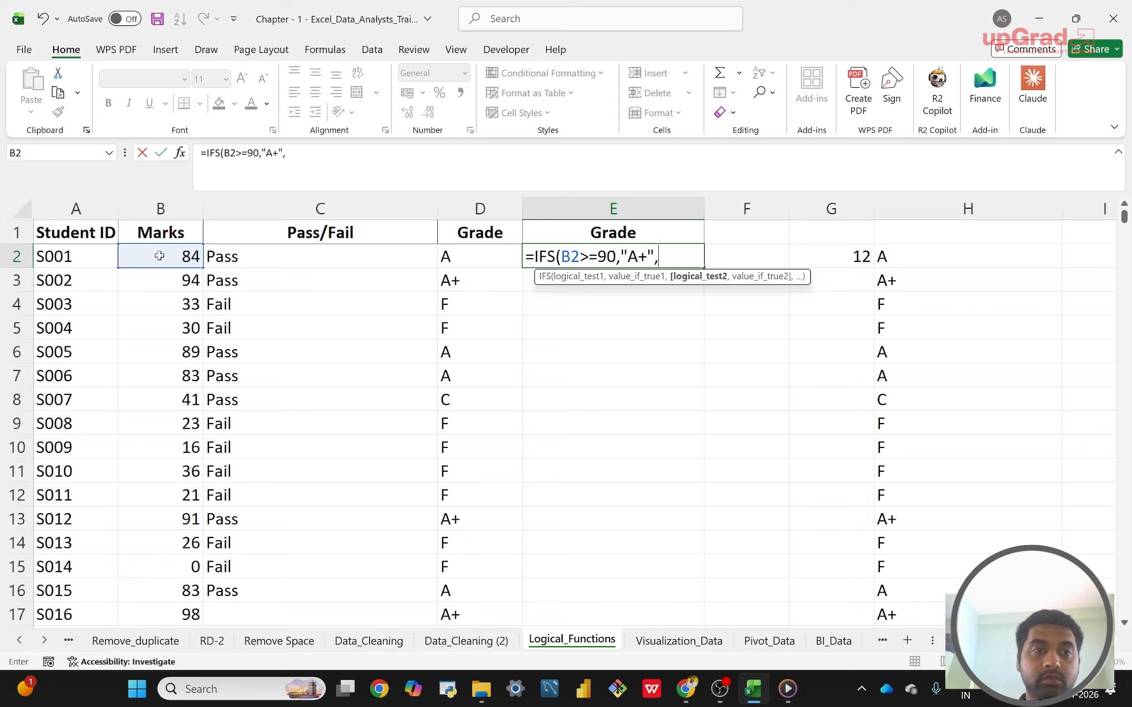
- Add a second condition to the IFS formula in E2, testing B2>=80 and returning "A"
left_click(160, 257)
type(">")
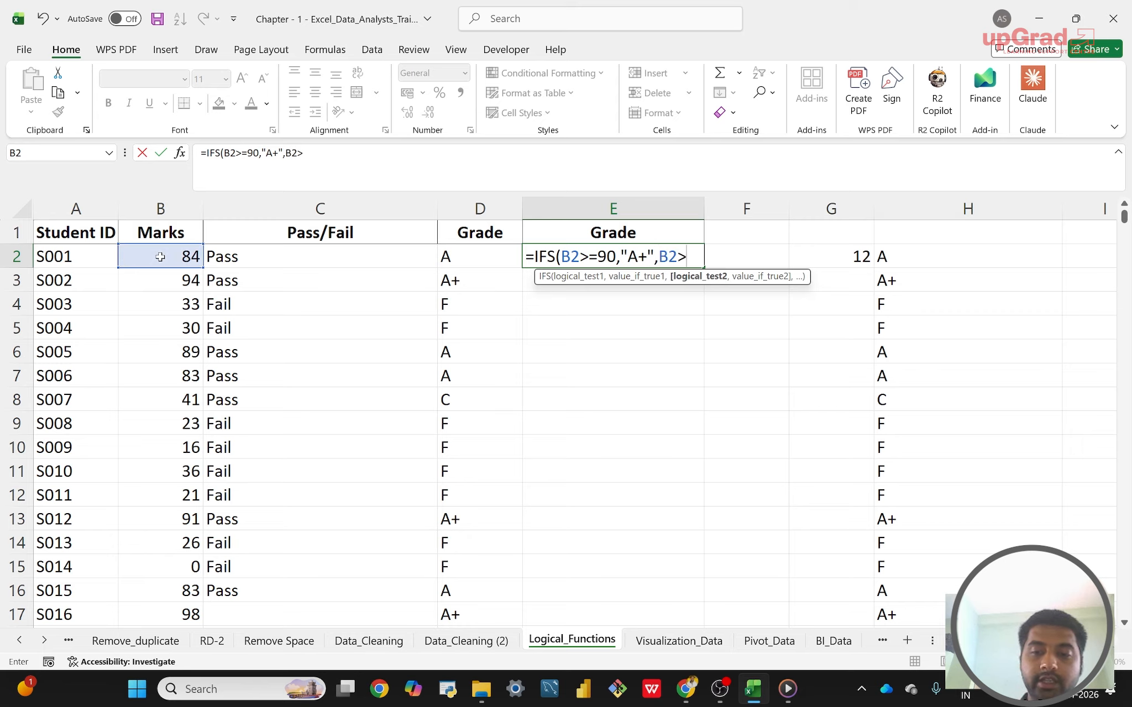
type("=80")
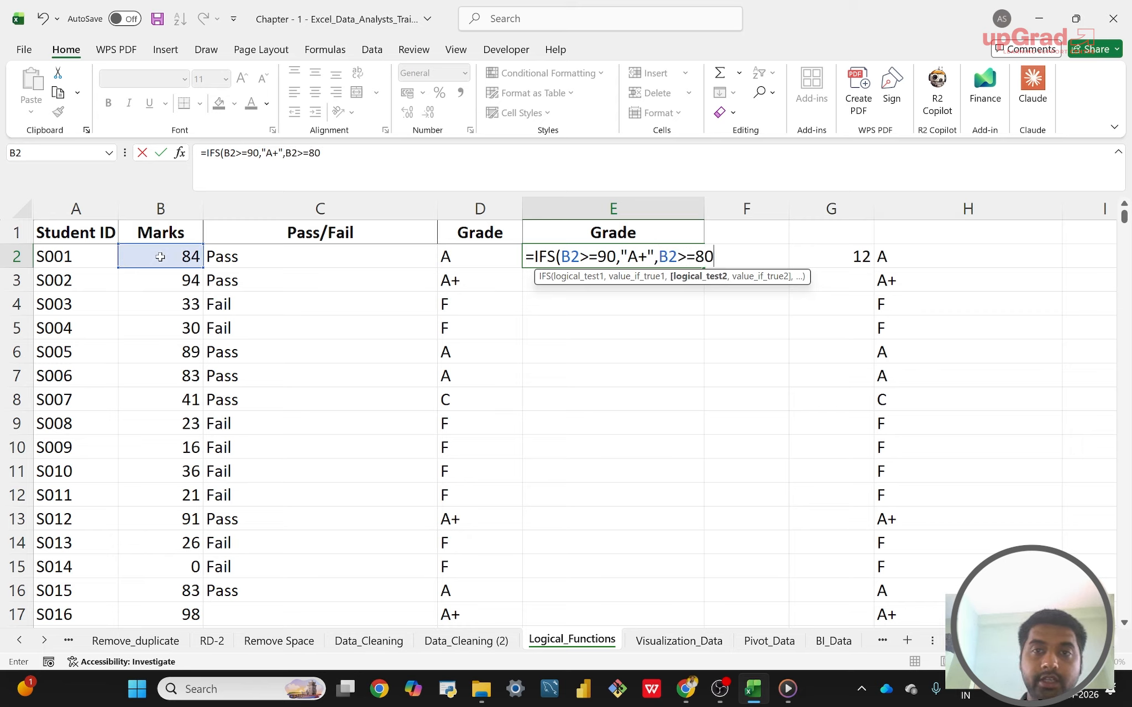
type(",\"")
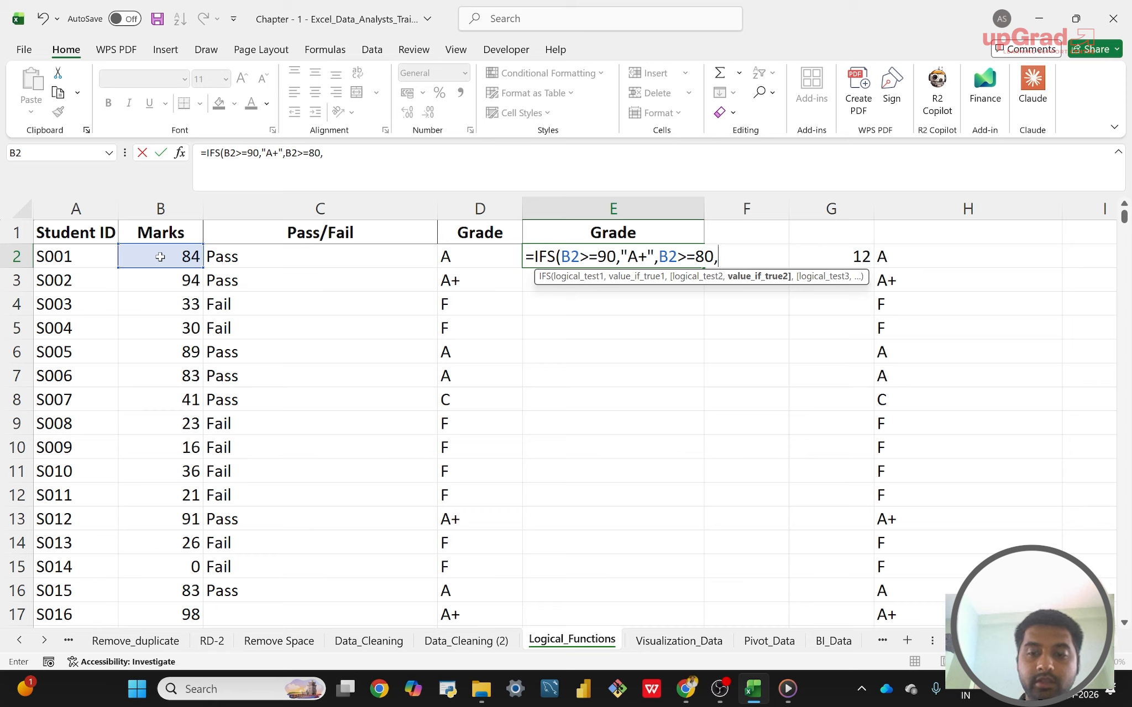
type("A\"")
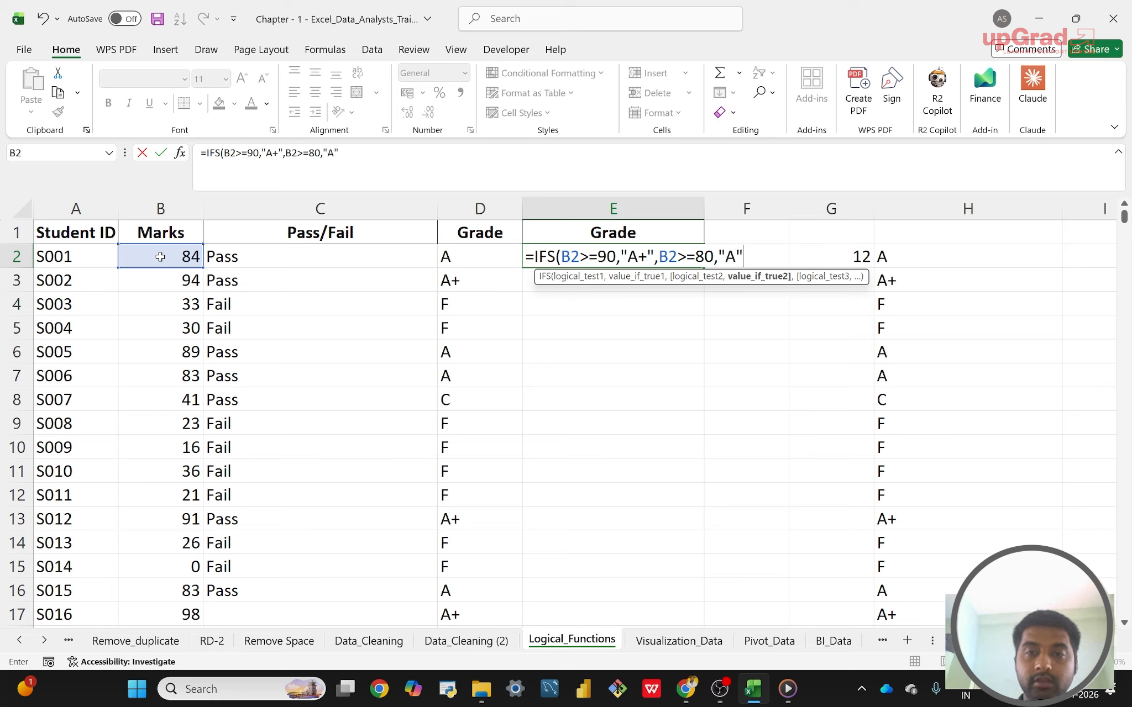
type(",")
- Add a third condition to the IFS formula in E2, testing B2>=70 and returning "B+"
left_click(160, 257)
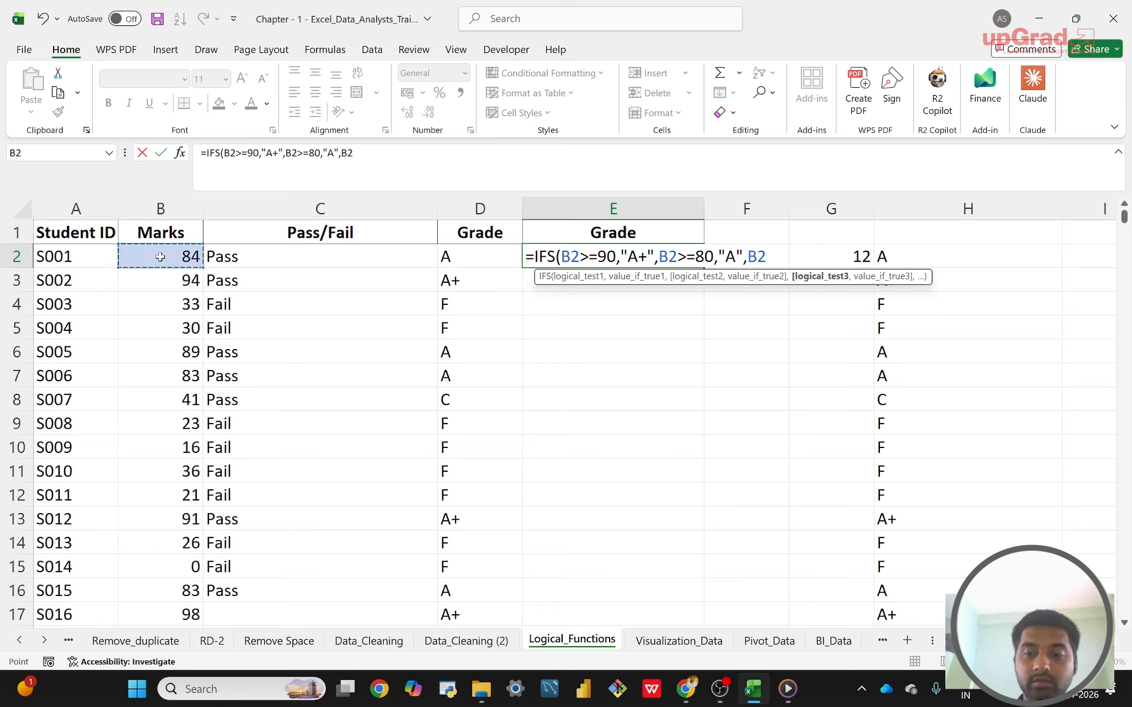
type(">=7")
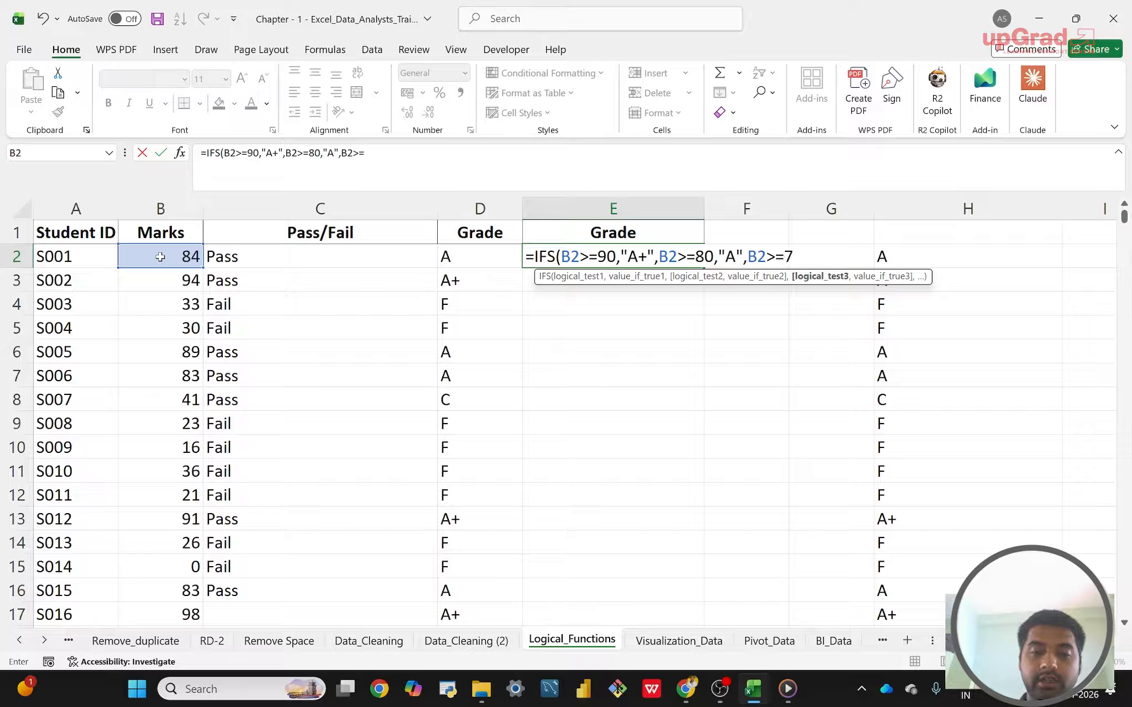
type("0,")
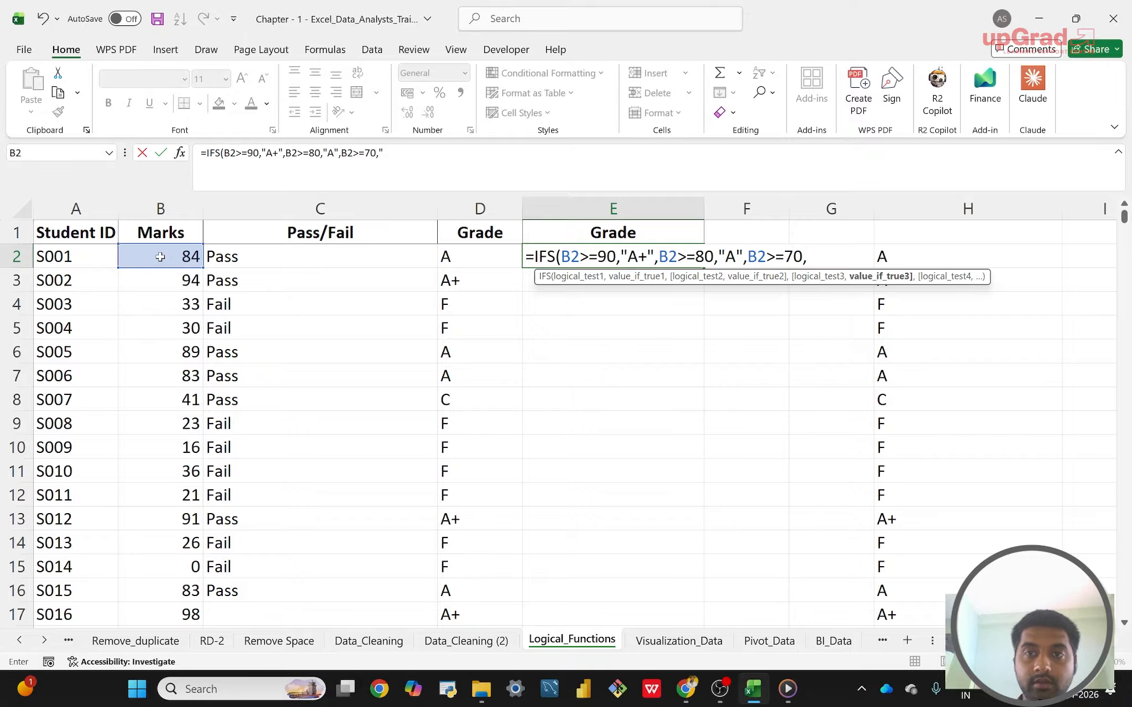
type("\"B")
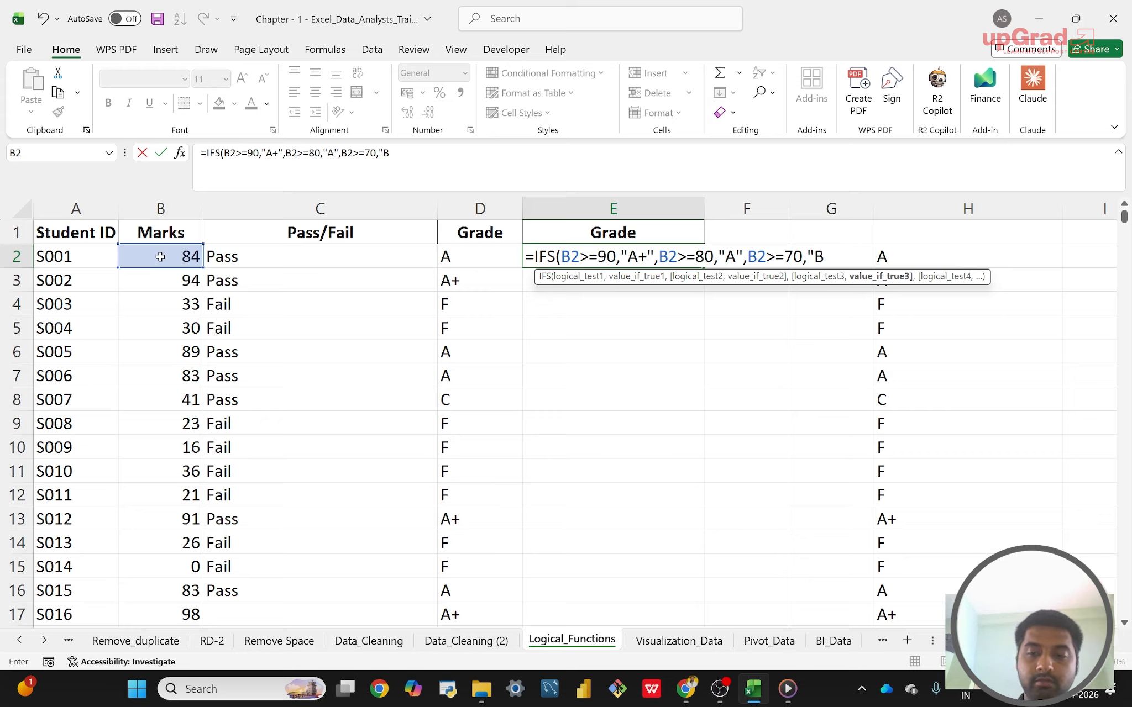
type("+\",")
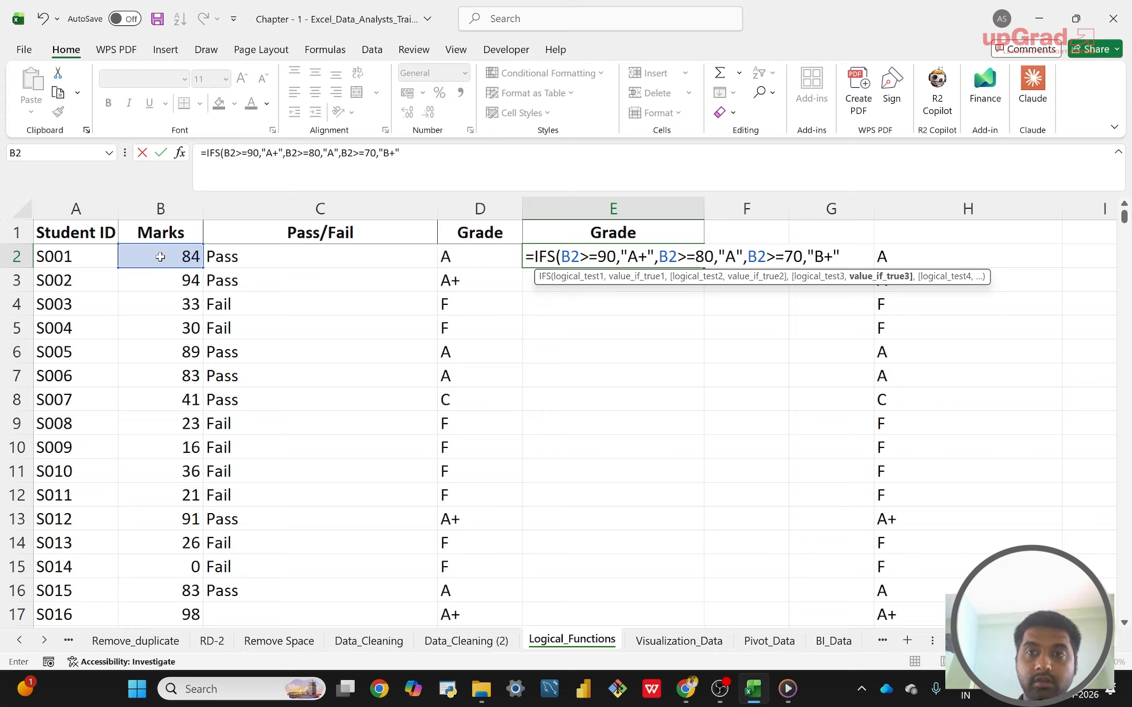
- Add a fourth condition to the IFS formula in E2, testing B2>=60 and returning "B"
left_click(160, 257)
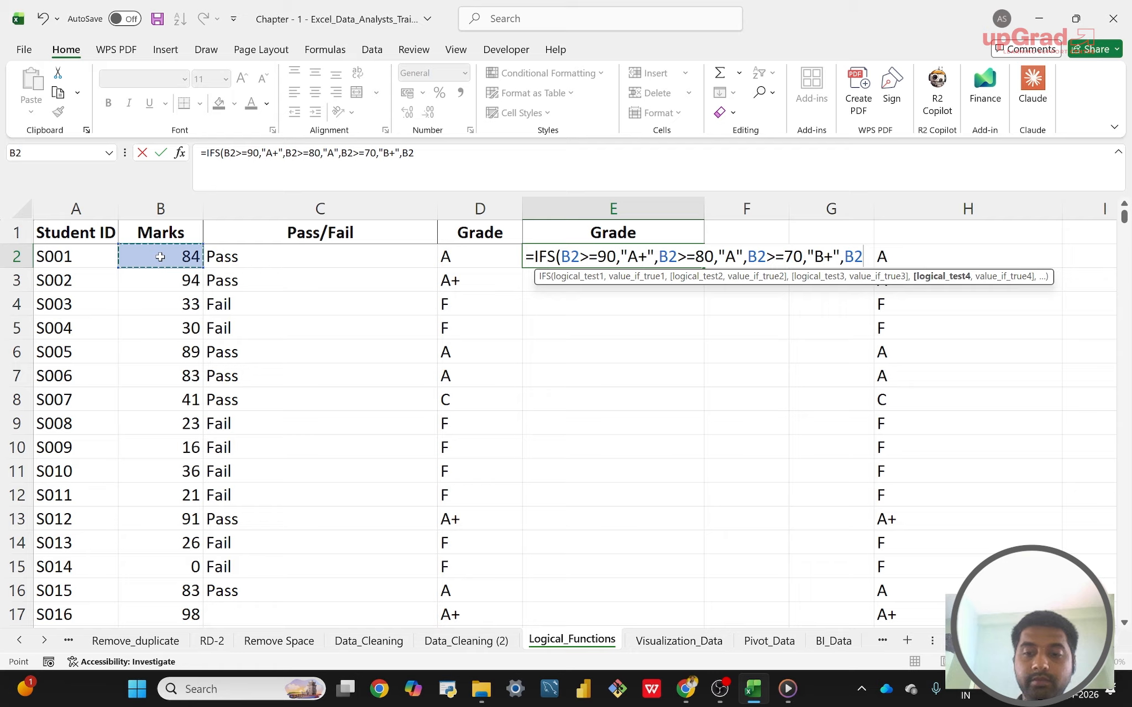
type(">")
type("=")
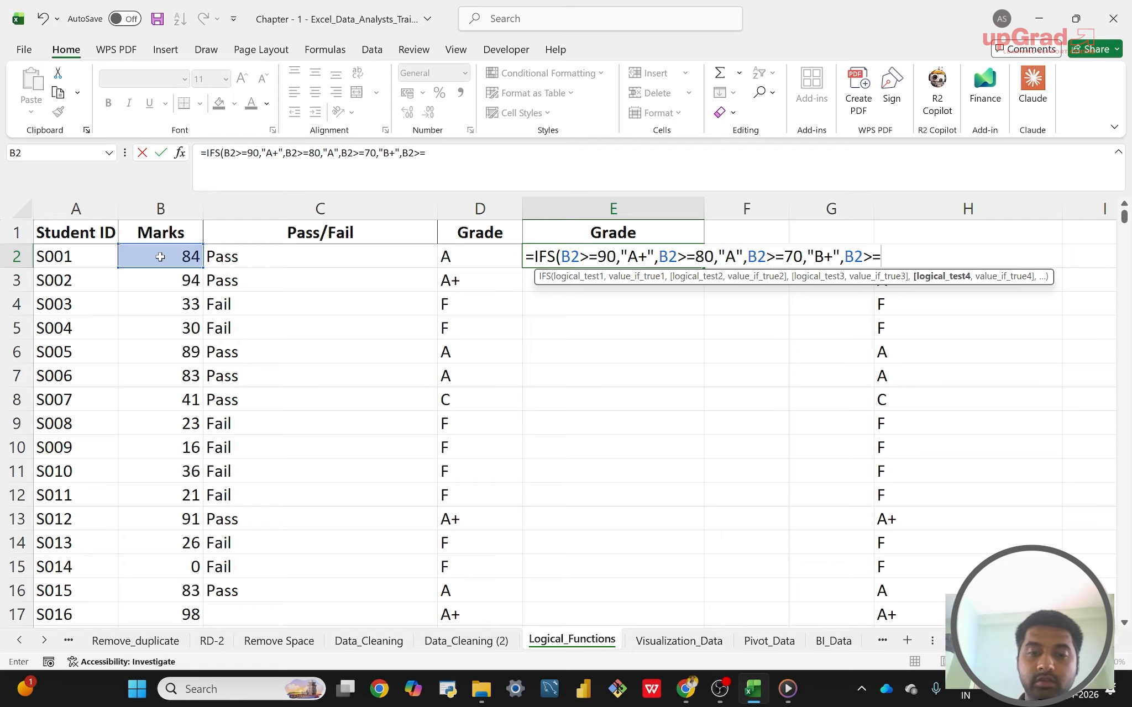
type("60,\"")
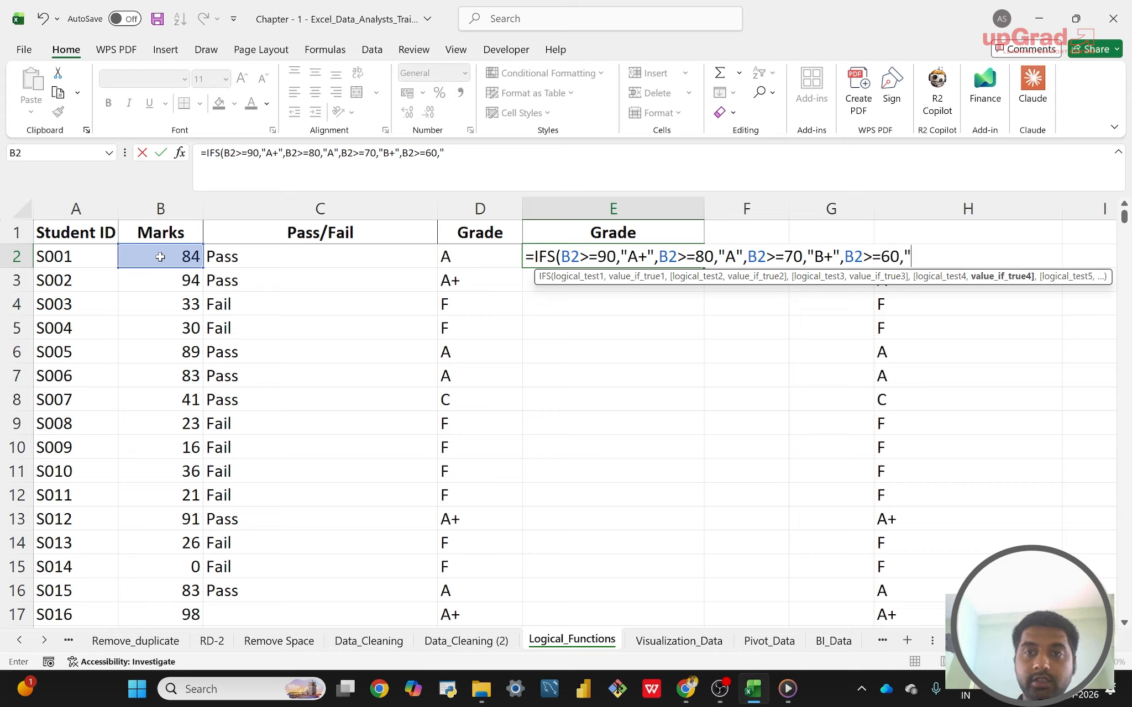
type("B")
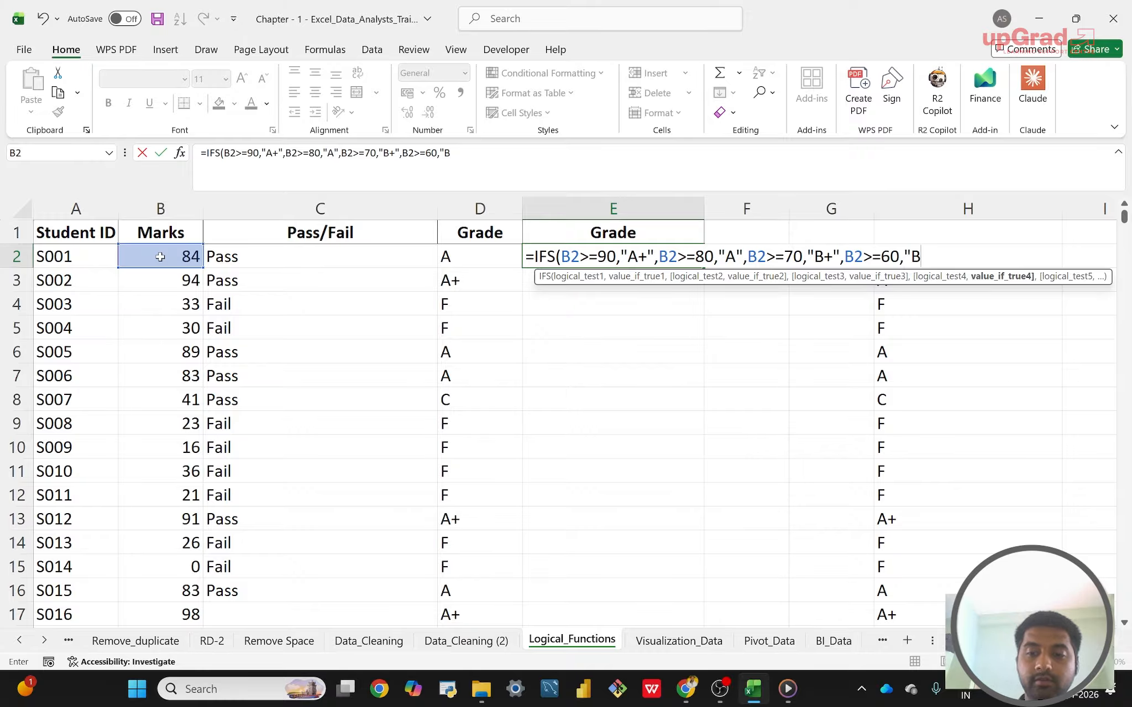
type("\",")
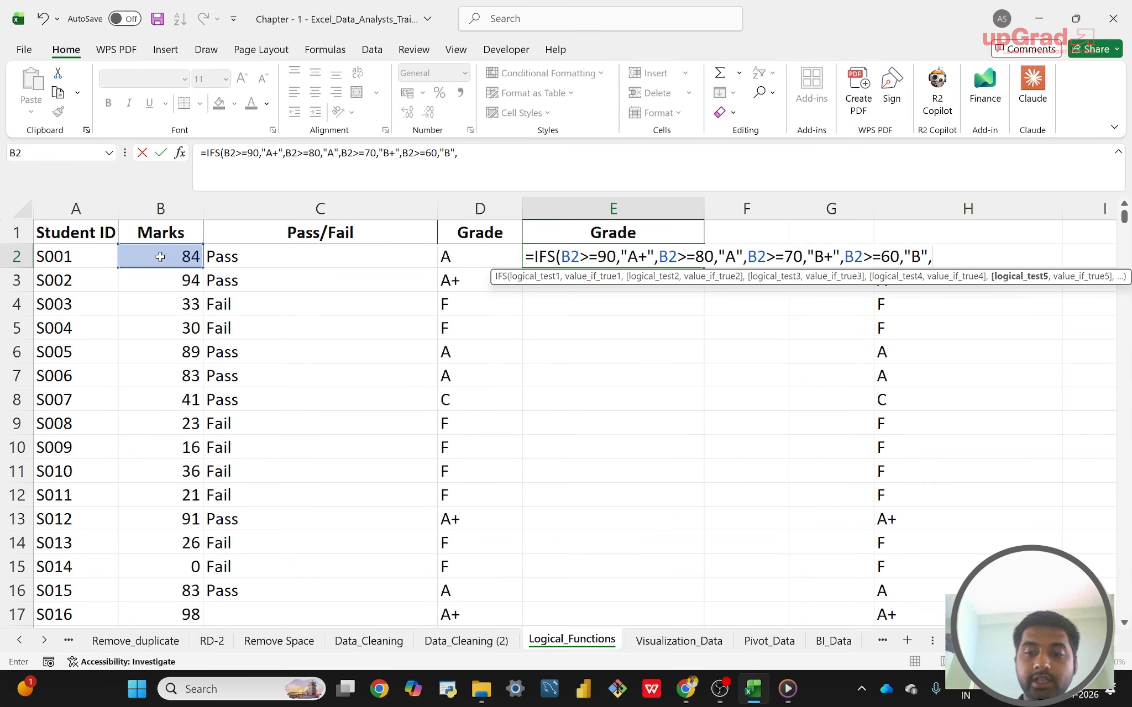
- Add a fifth condition to the IFS formula in E2, testing B2>=50 and returning "C+"
left_click(160, 257)
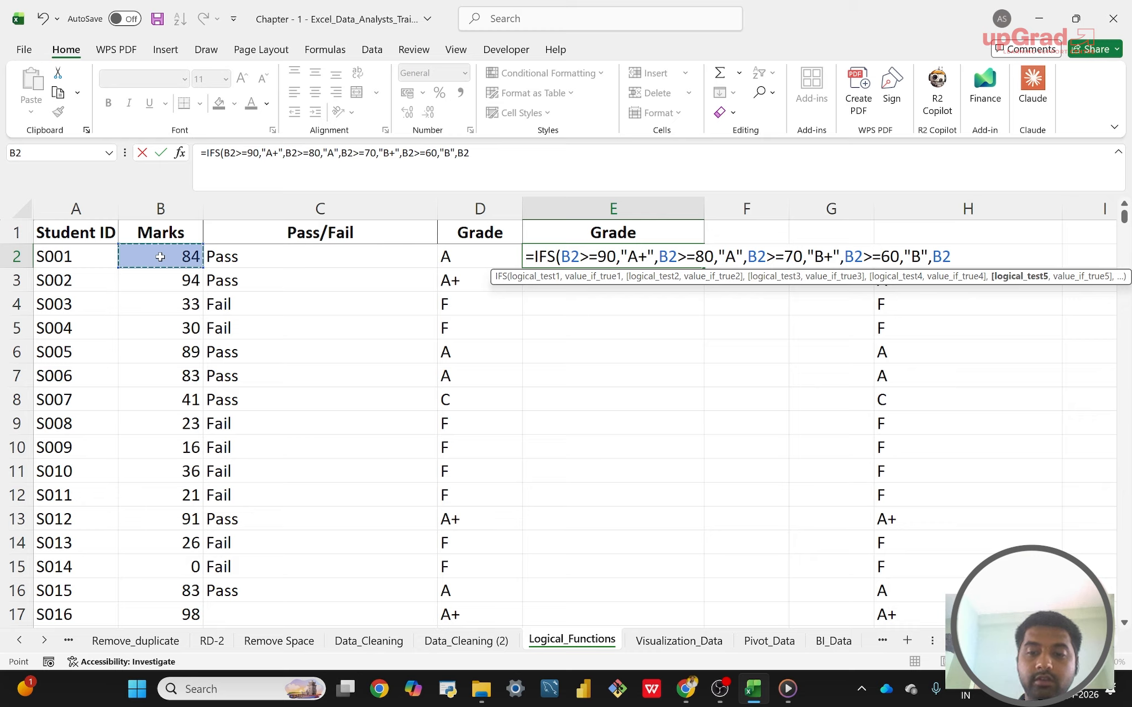
type(">=")
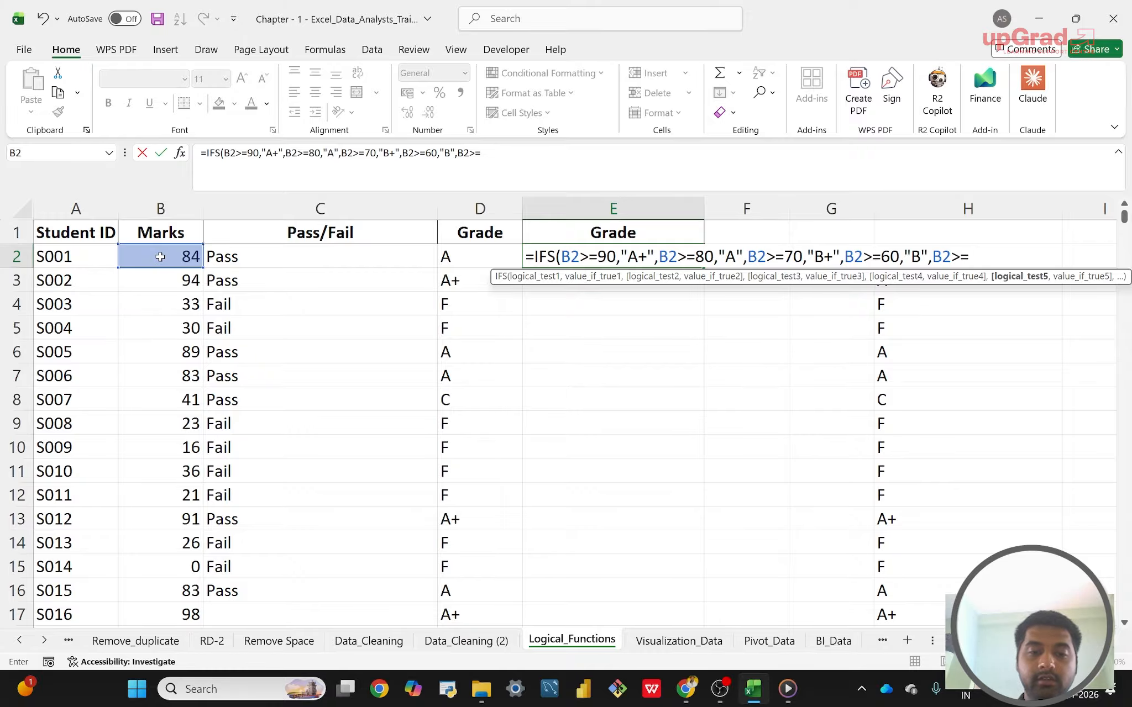
type("50,")
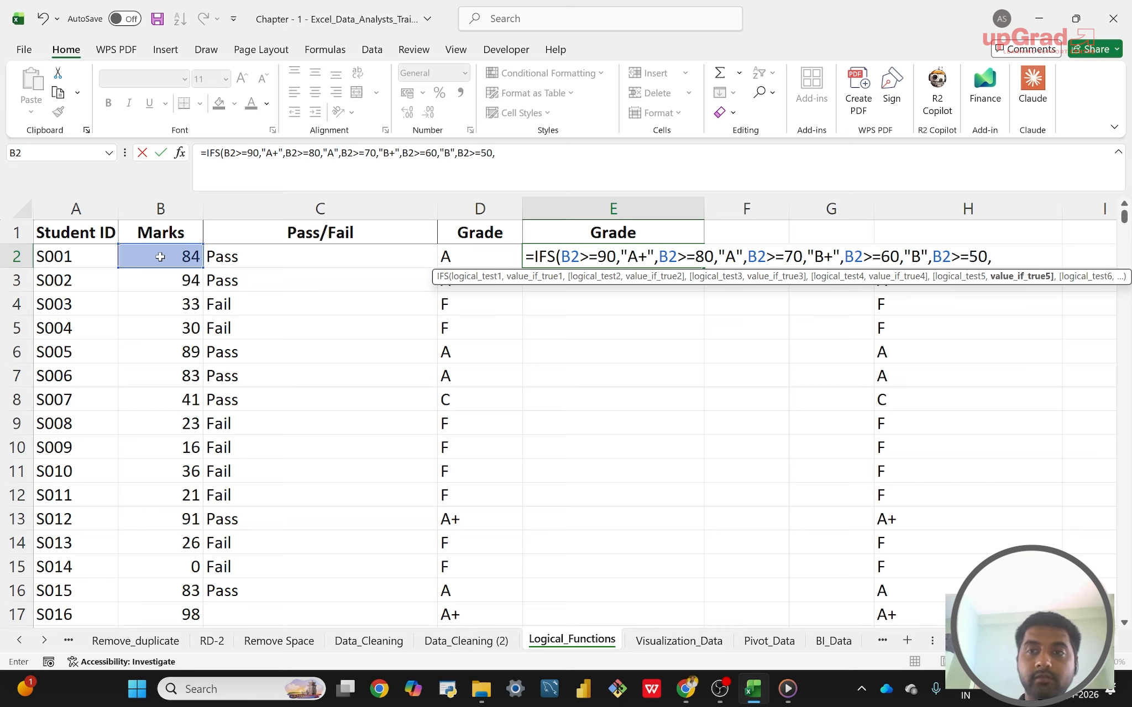
type("\"")
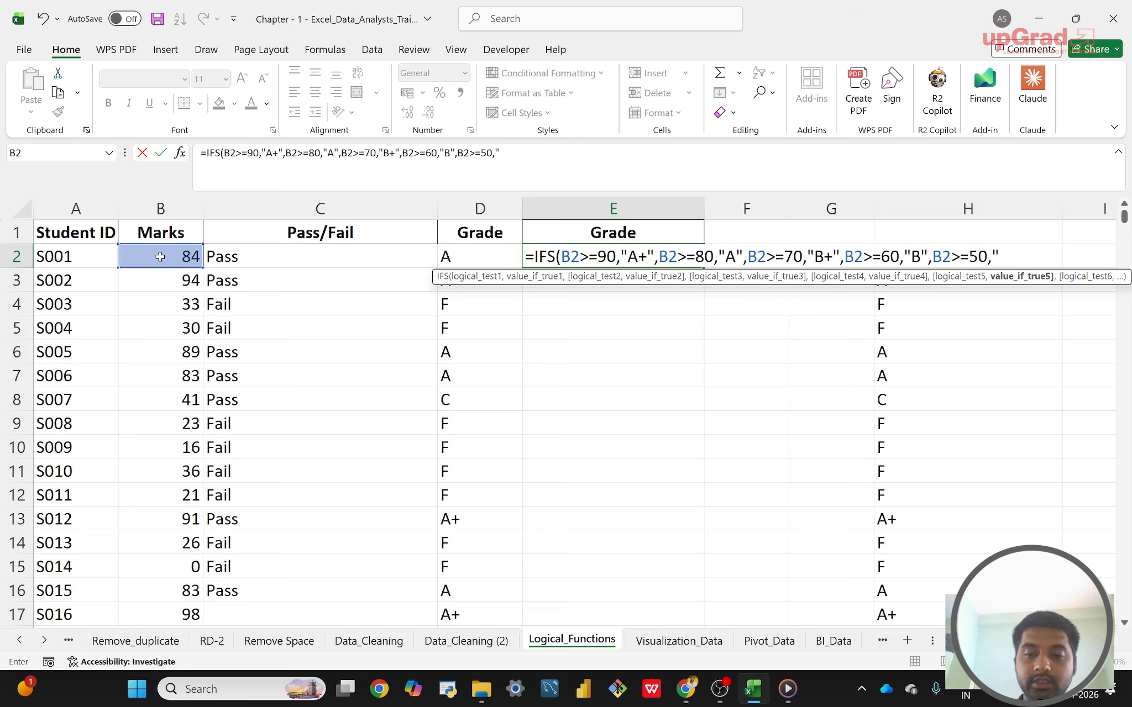
type("C+")
type("\",")
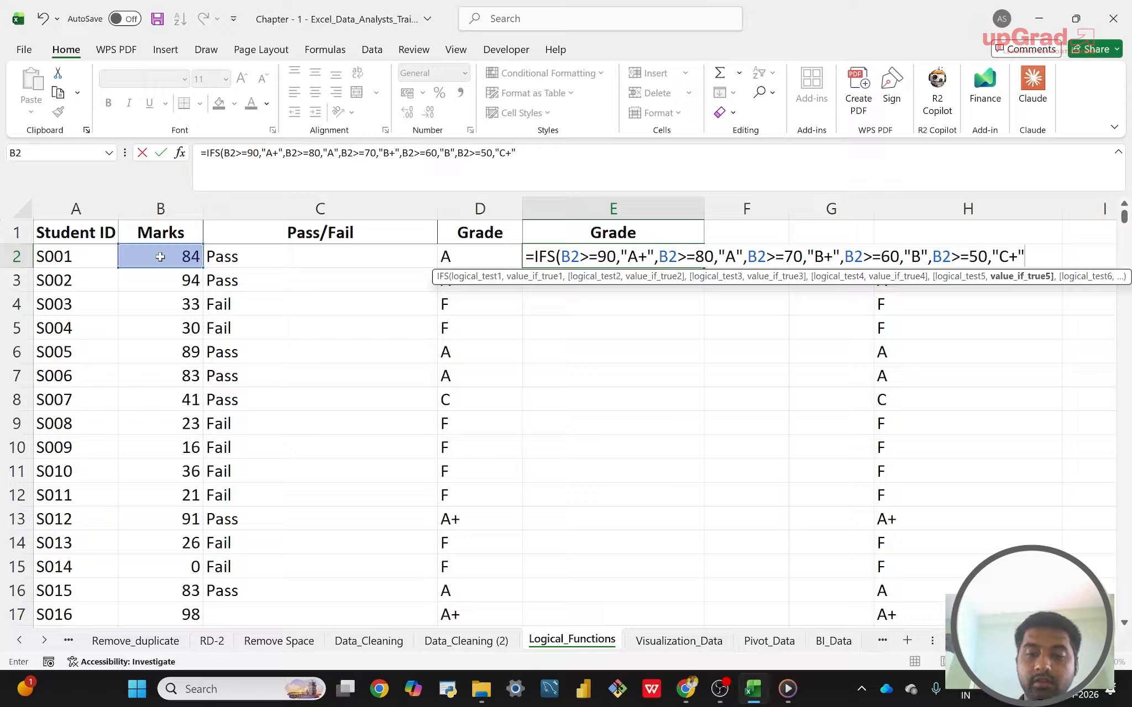
- Add a sixth condition to the IFS formula in E2, testing B2>=40 and returning "C"
left_click(160, 256)
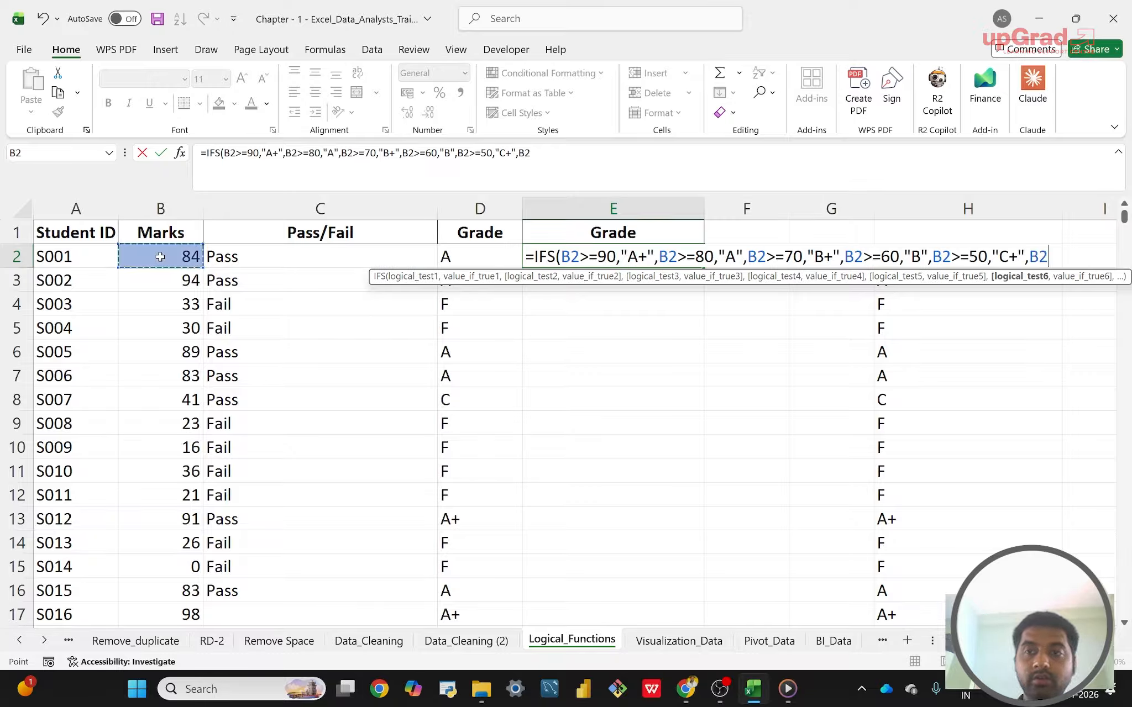
type(">=")
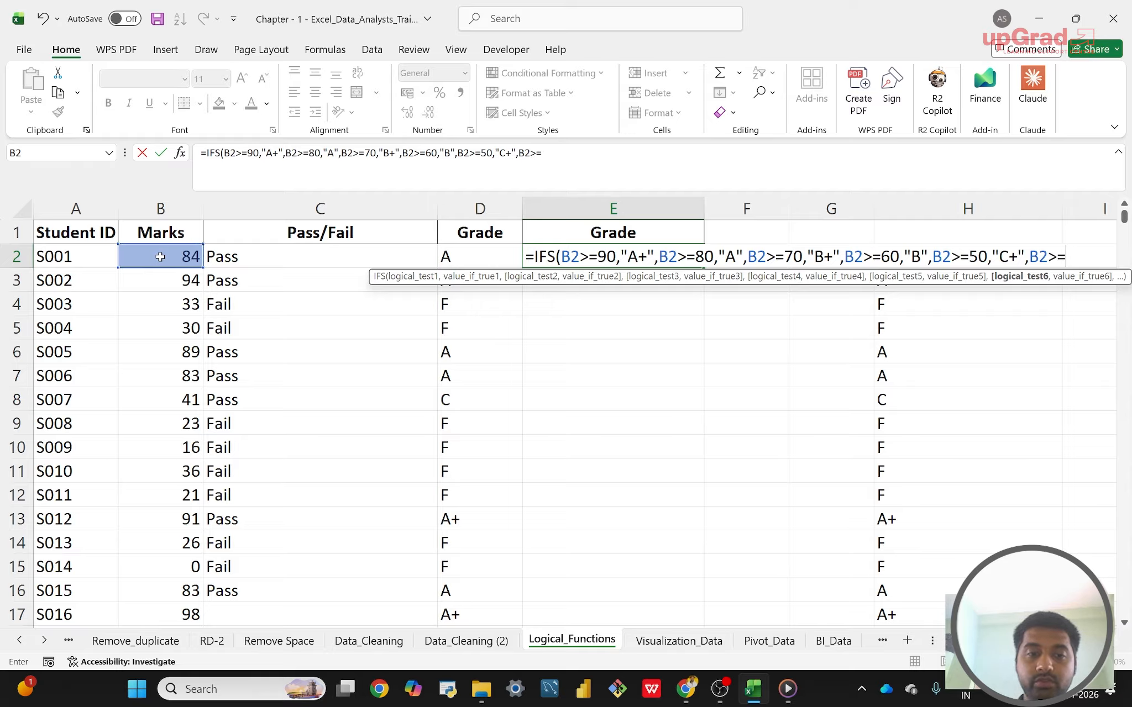
type("40")
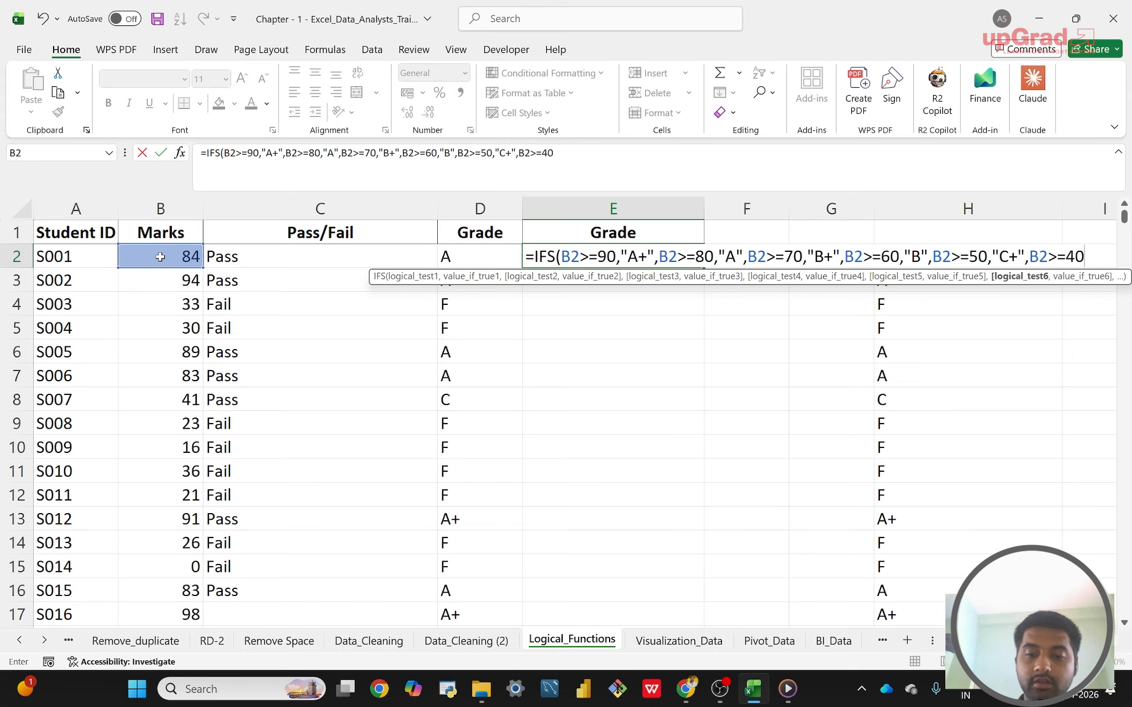
type(",\"")
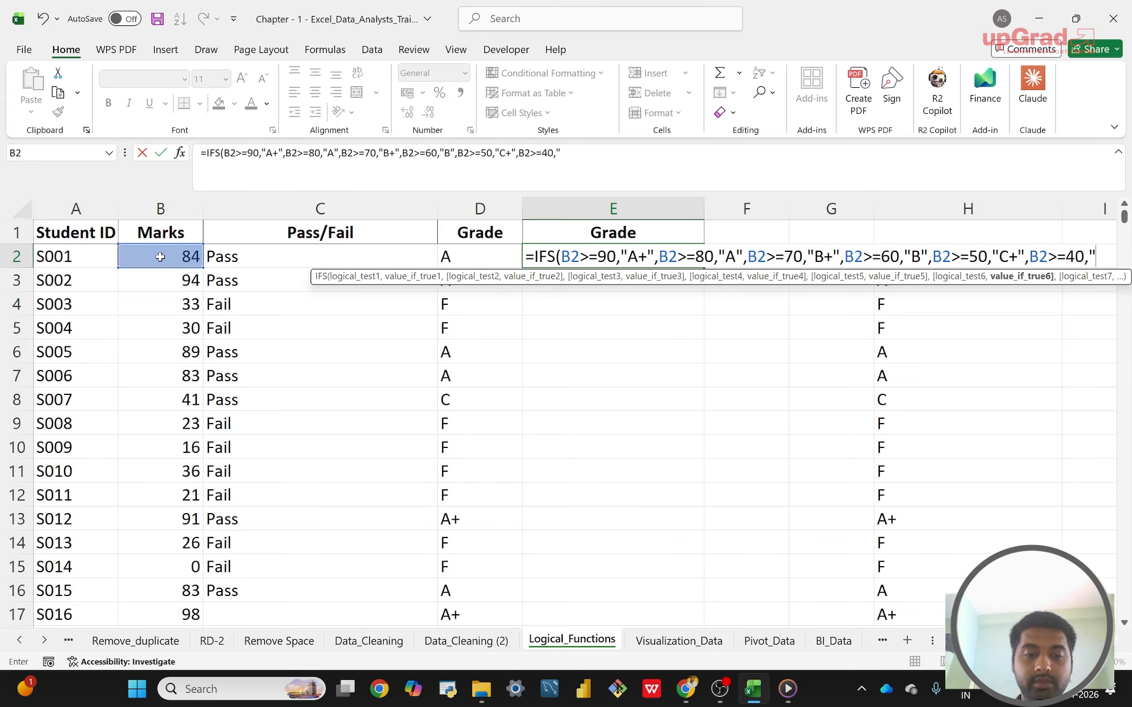
type("C\"")
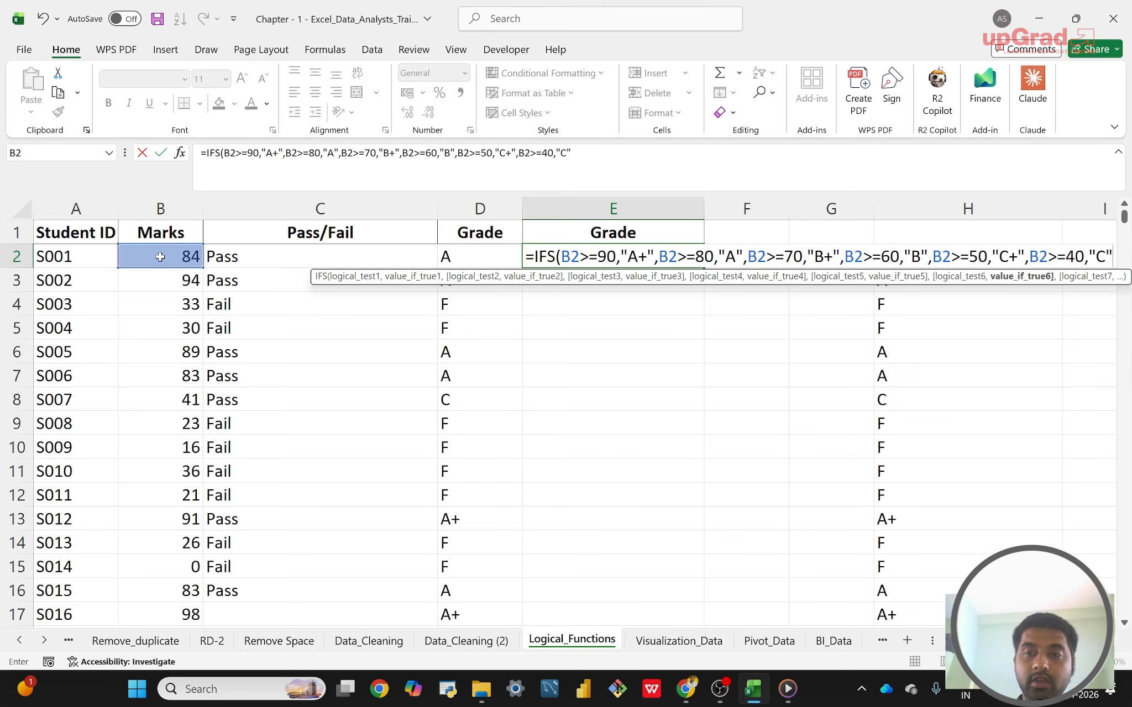
type(",")
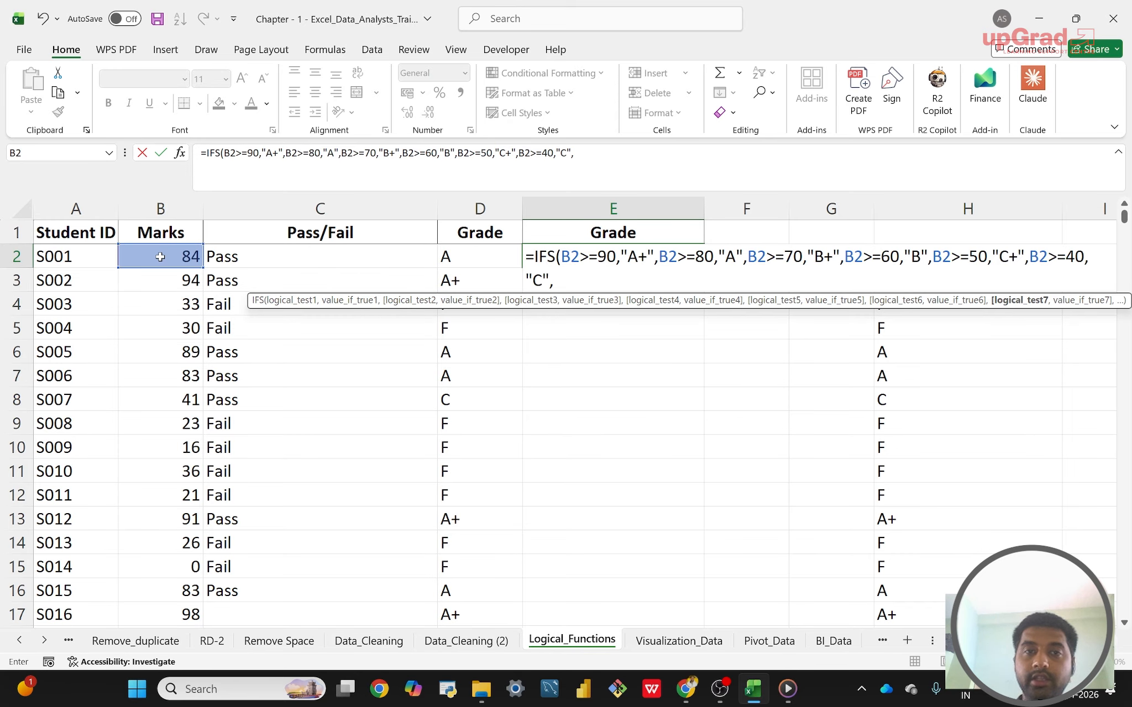
- Add the last condition B2<40 returning "F" to the IFS formula in E2, close it and try to enter it
left_click(160, 256)
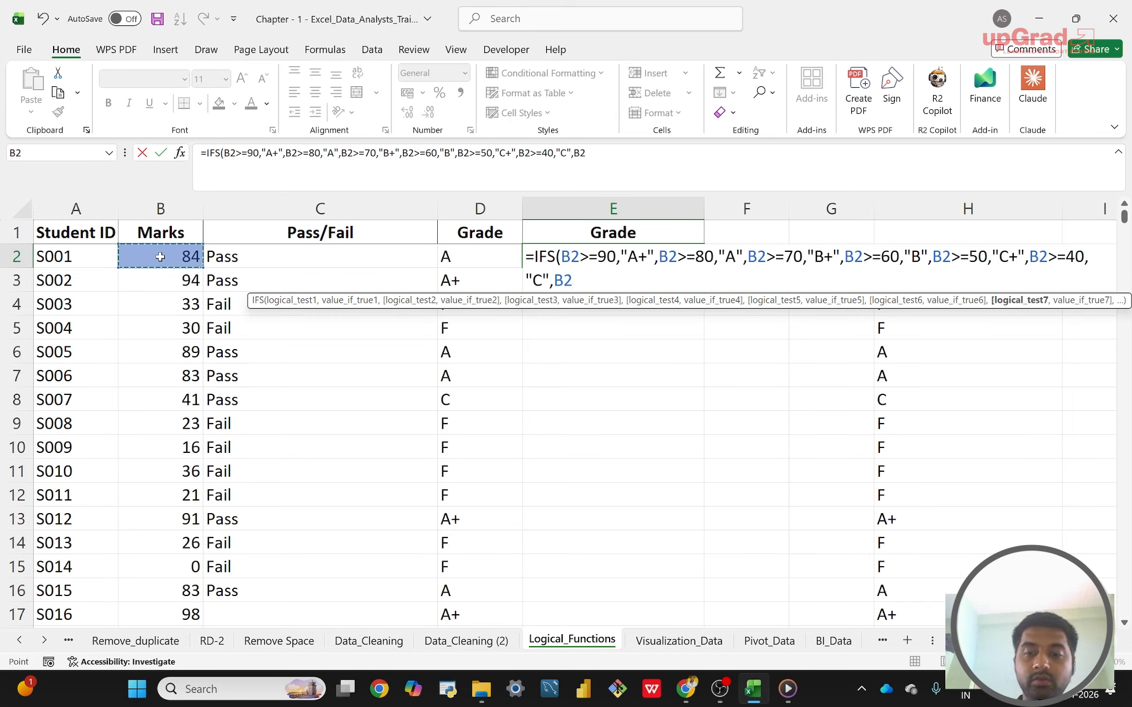
type("<=")
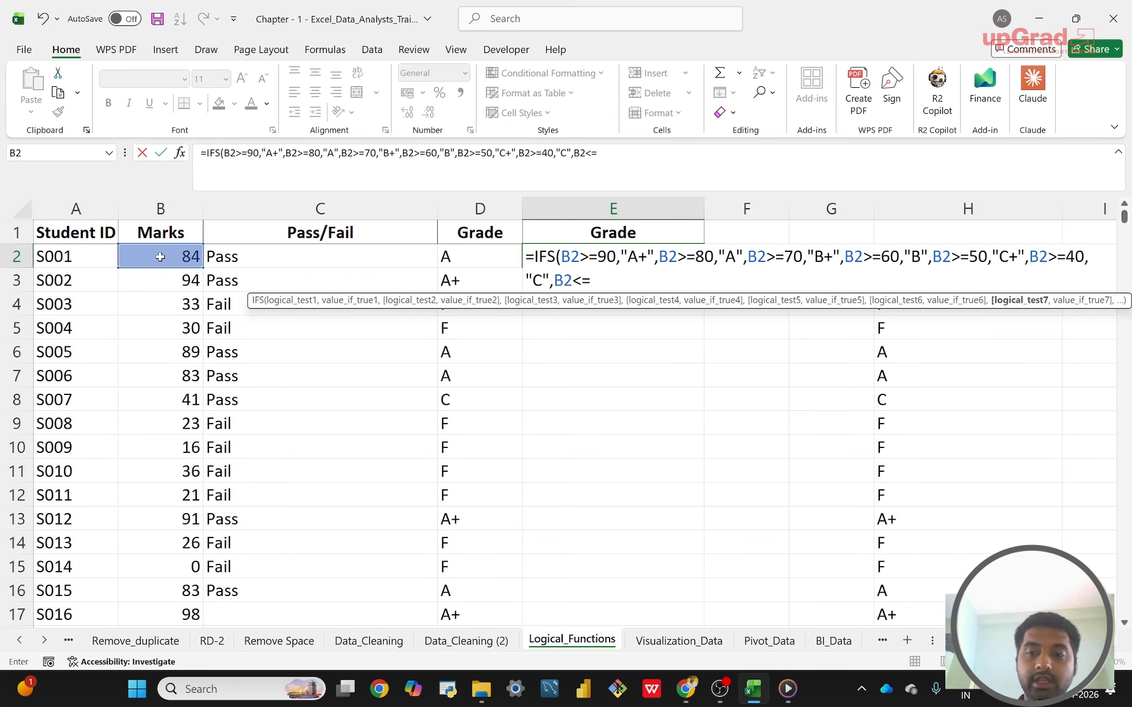
key("BackSpace")
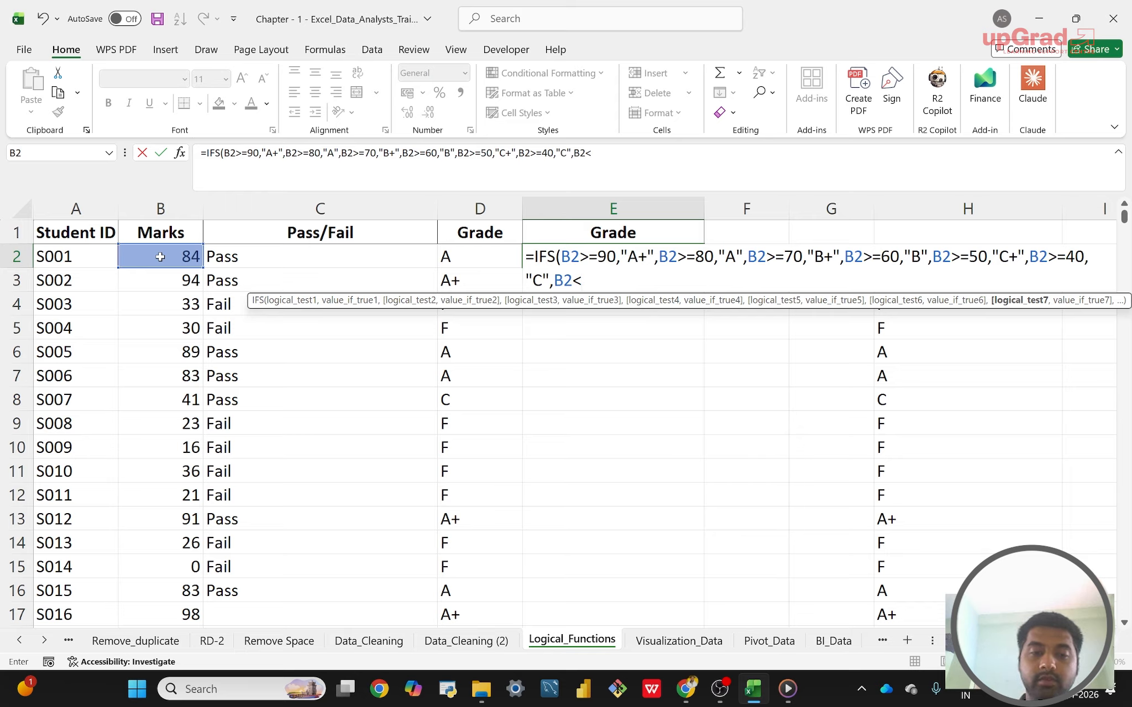
type("40,")
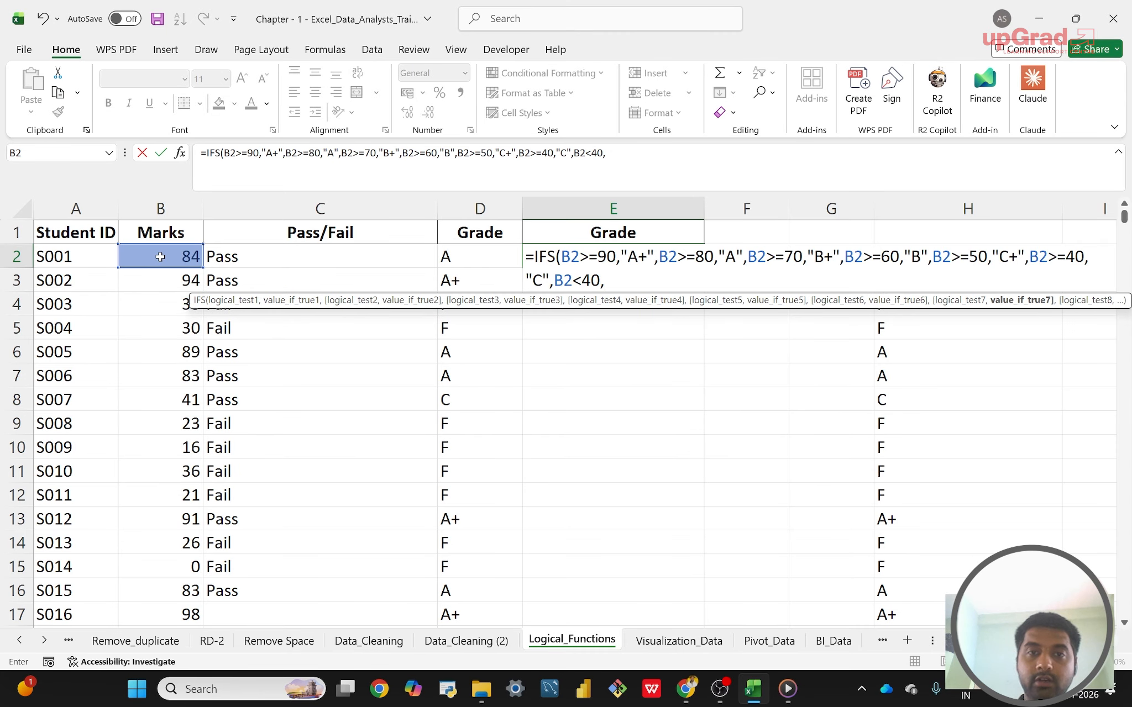
type("\"")
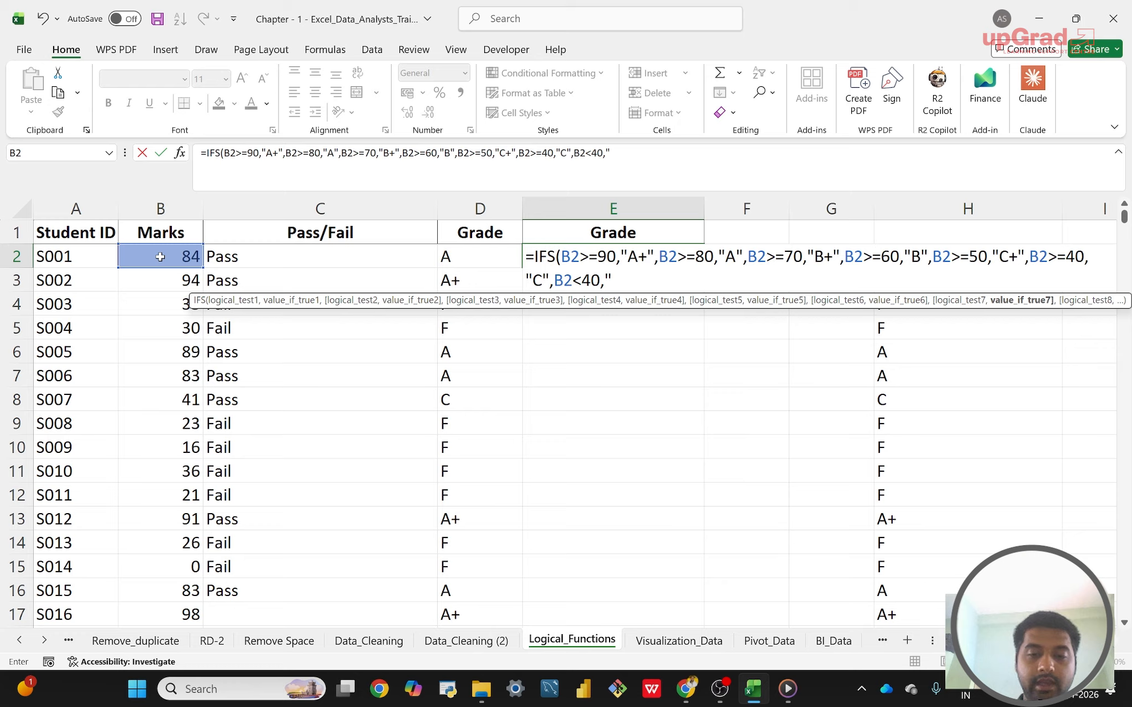
type("F\"")
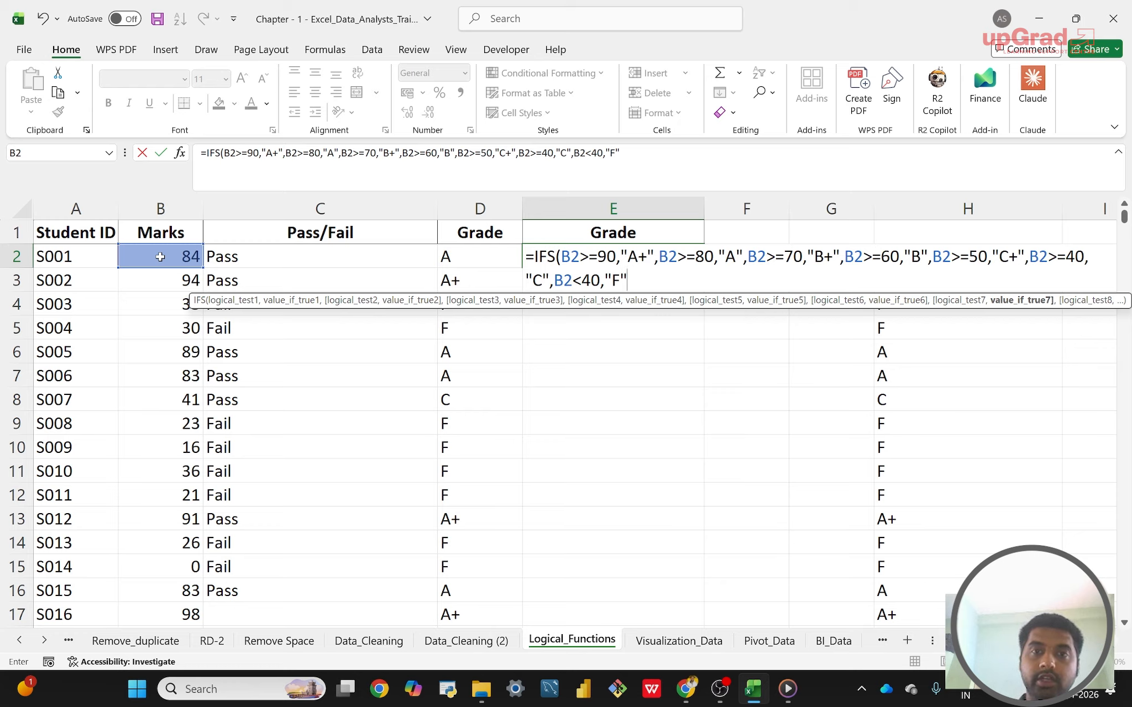
type(")")
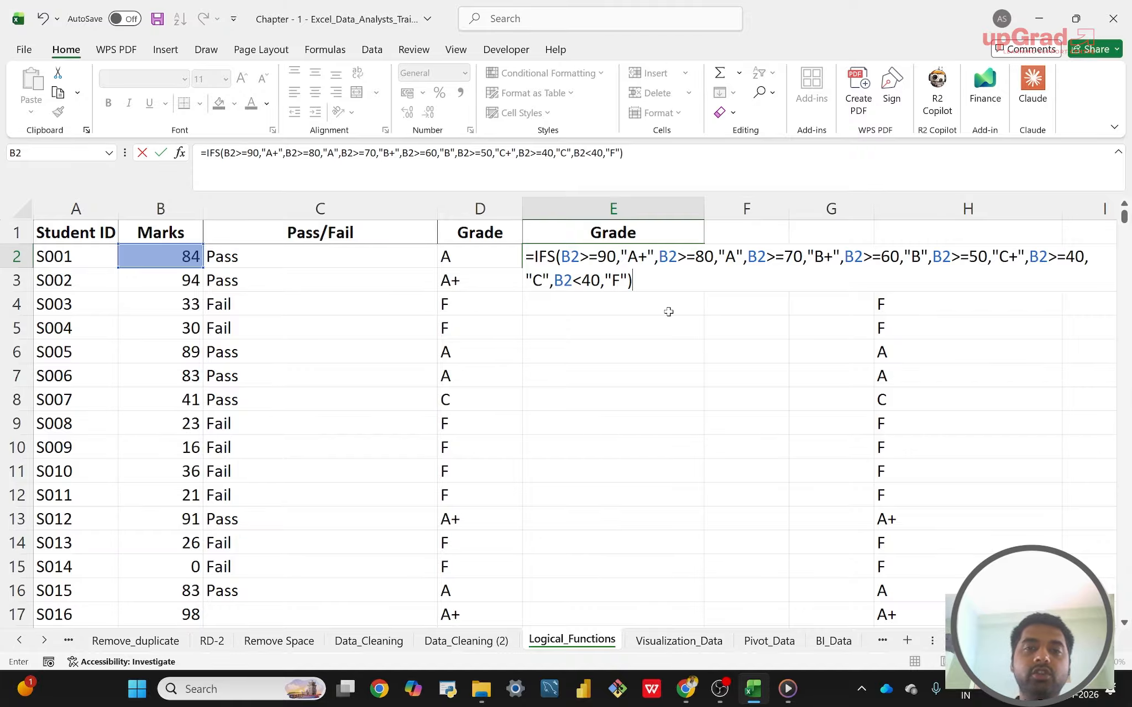
key("Return")
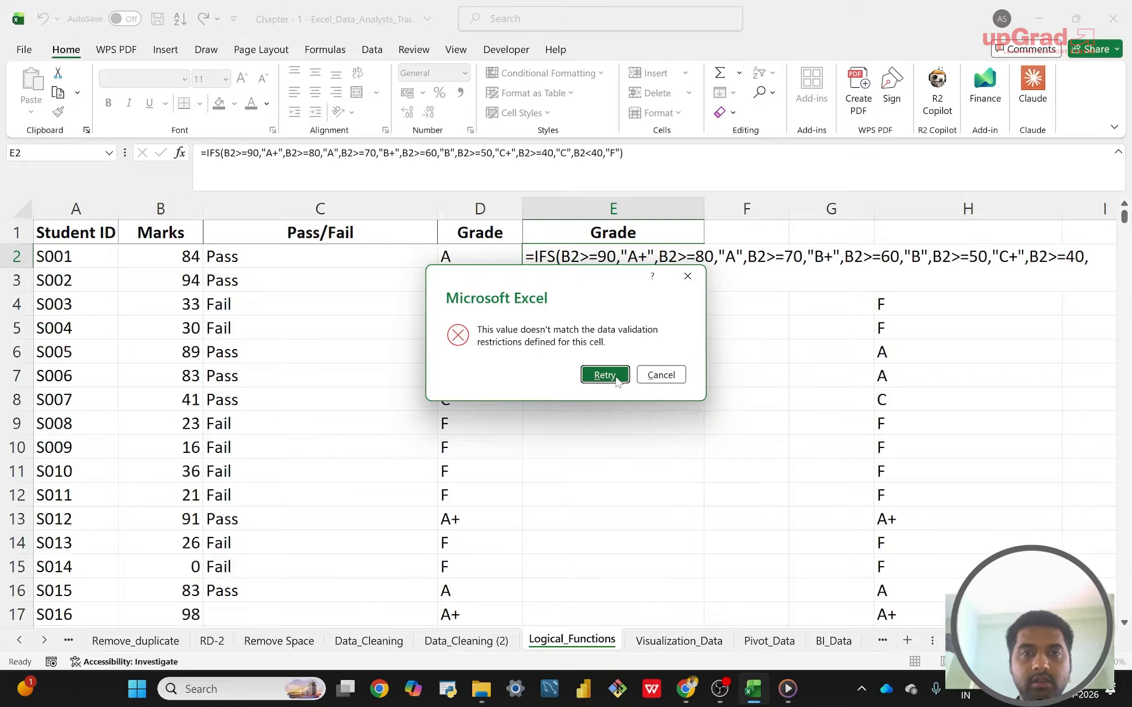
left_click(659, 375)
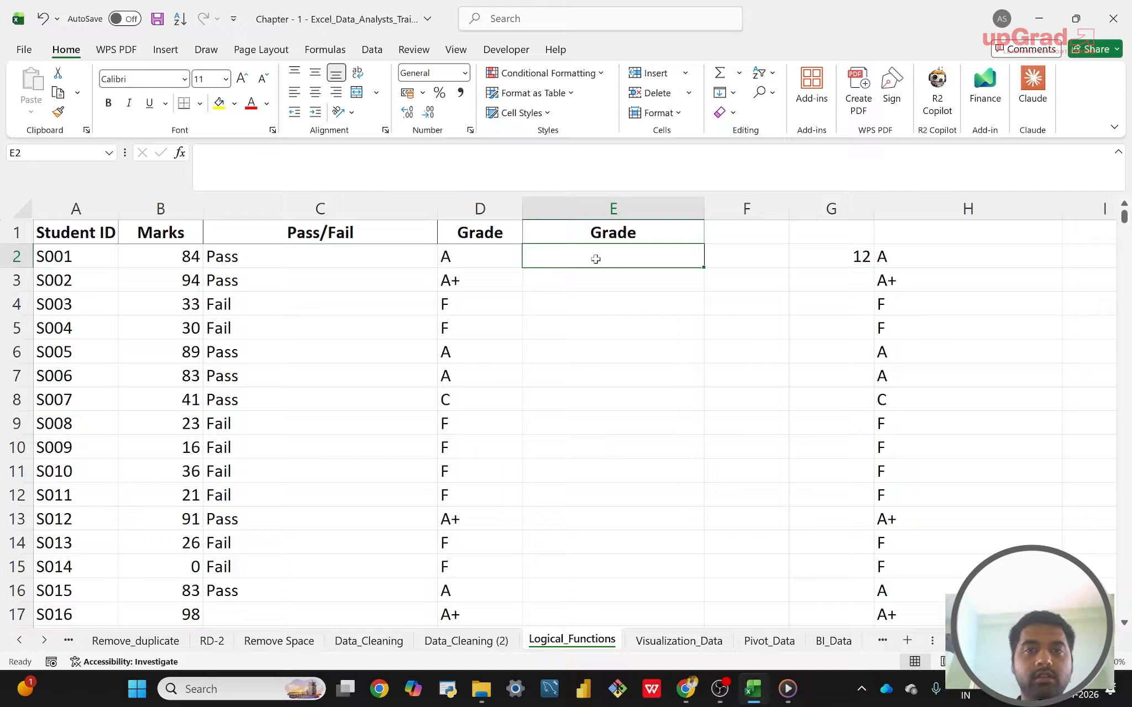
left_click(731, 263)
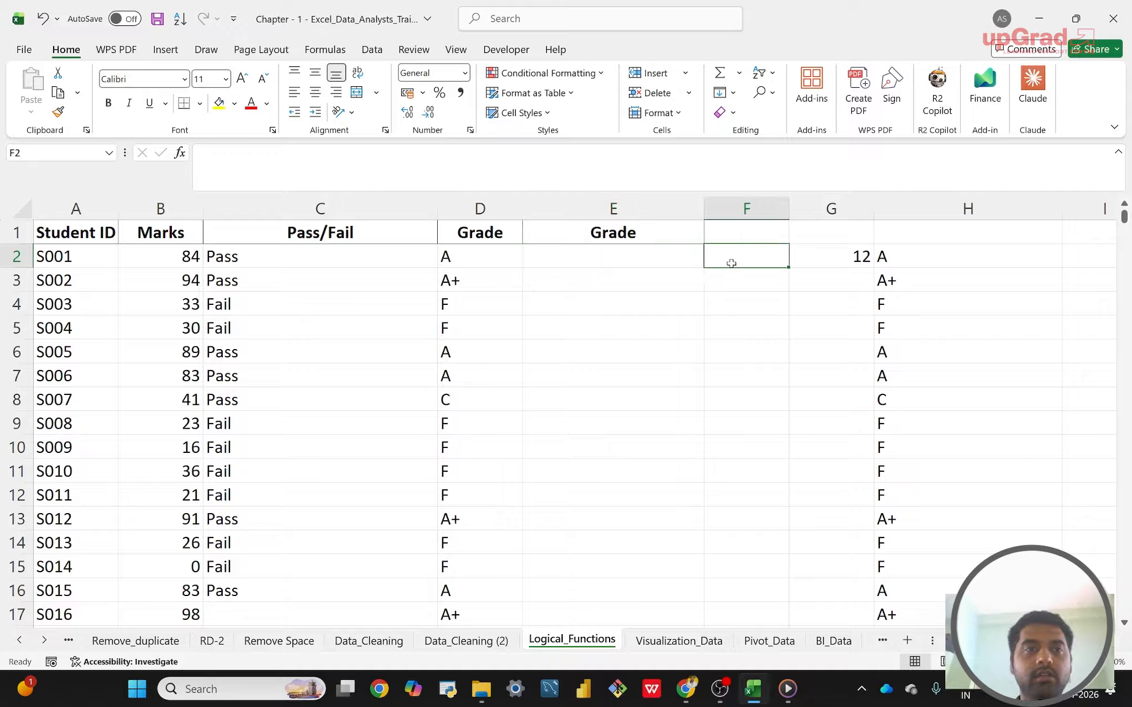
left_click(602, 255)
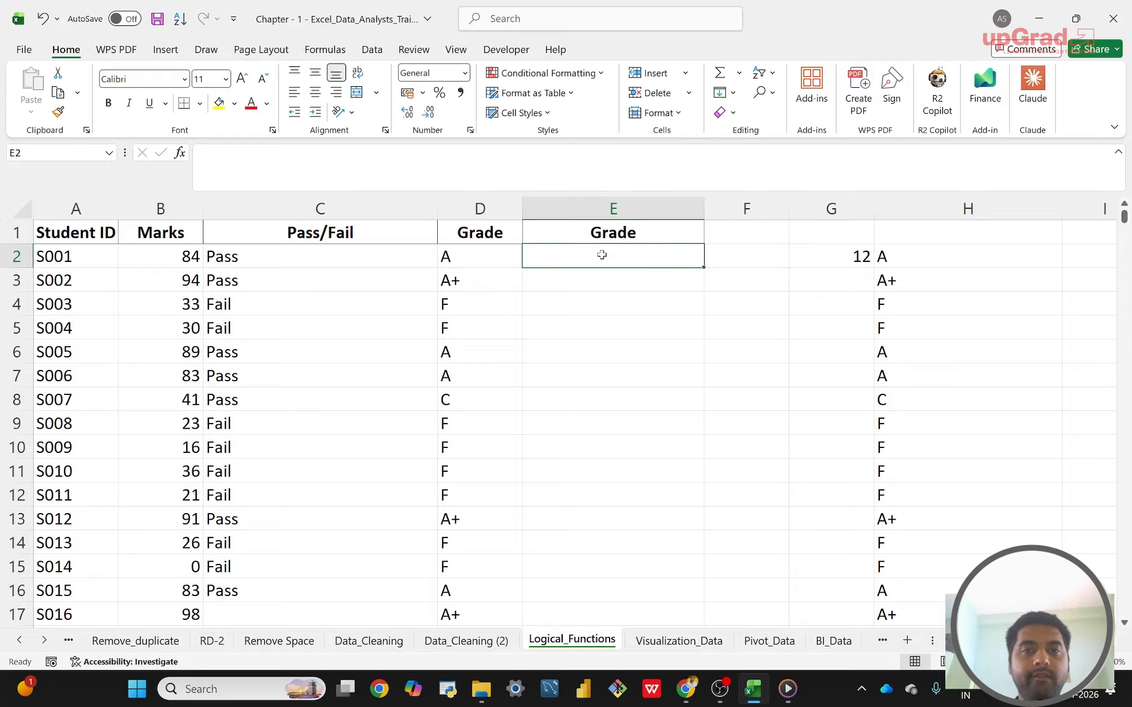
double_click(602, 255)
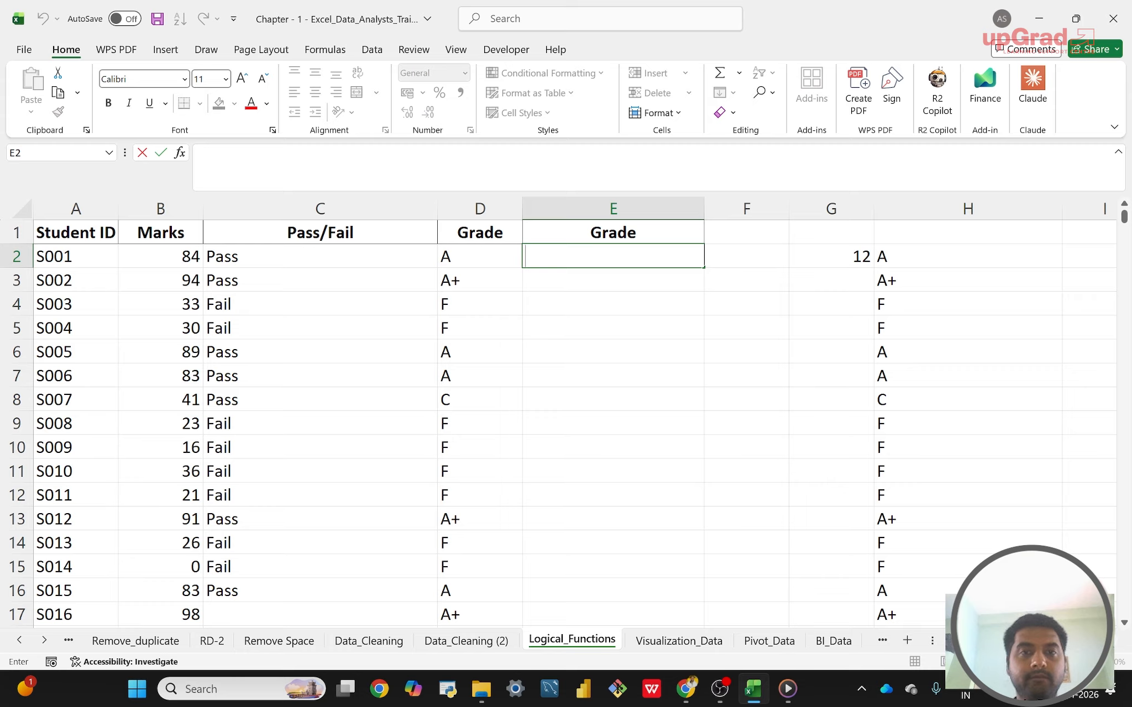
- Start an IFS formula in F2 with the first test B2>=90 returning "A+"
left_click(756, 259)
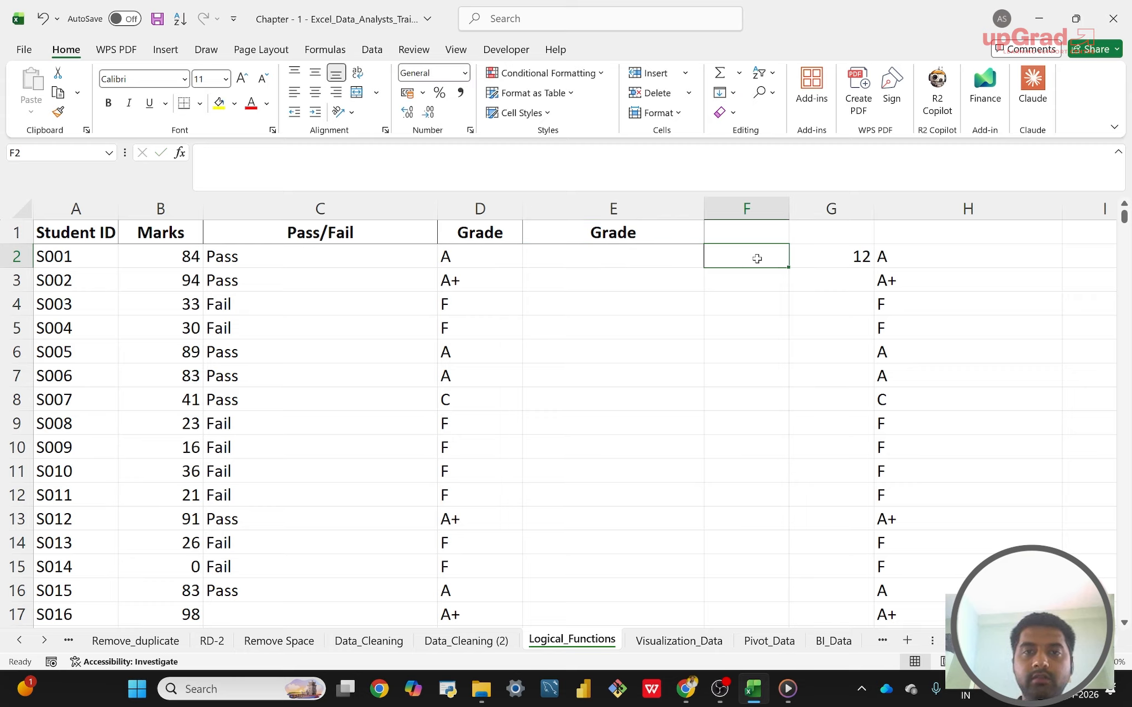
type("=")
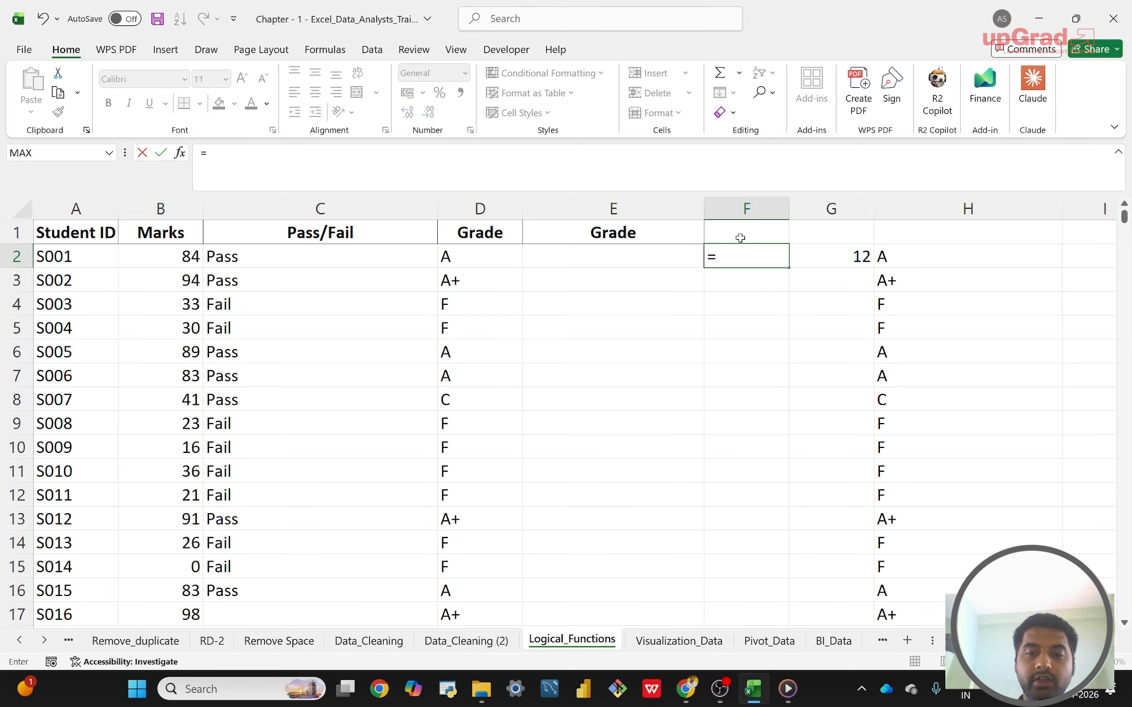
type("IFS(")
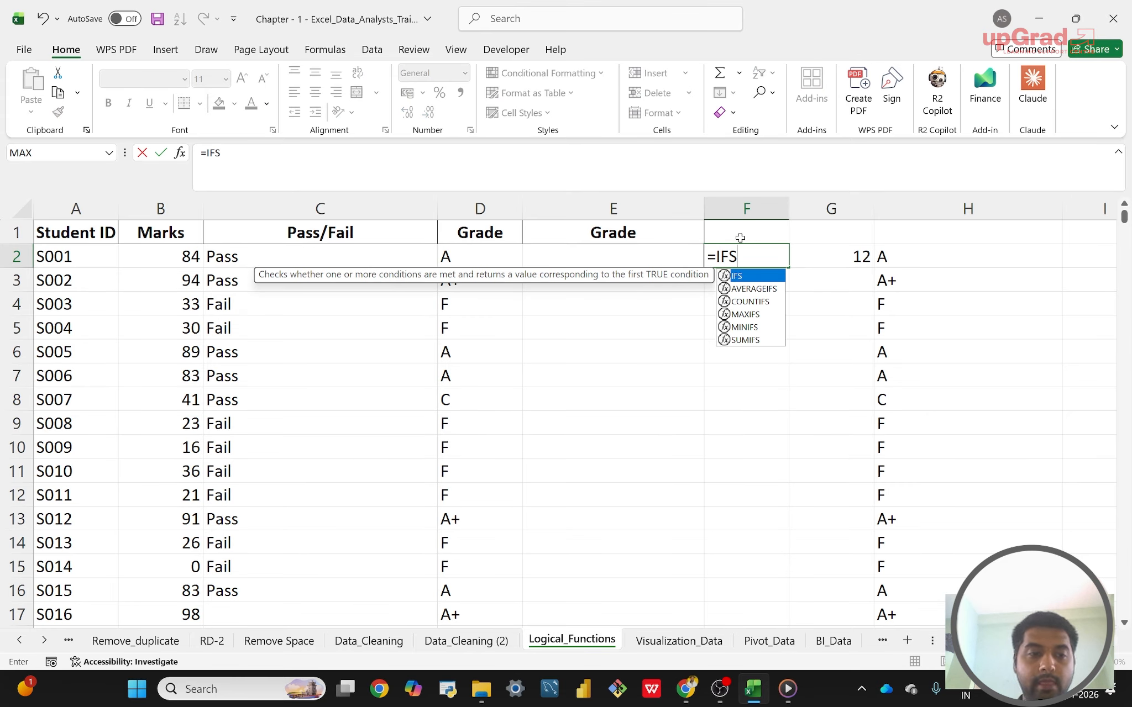
left_click(161, 257)
type(">=")
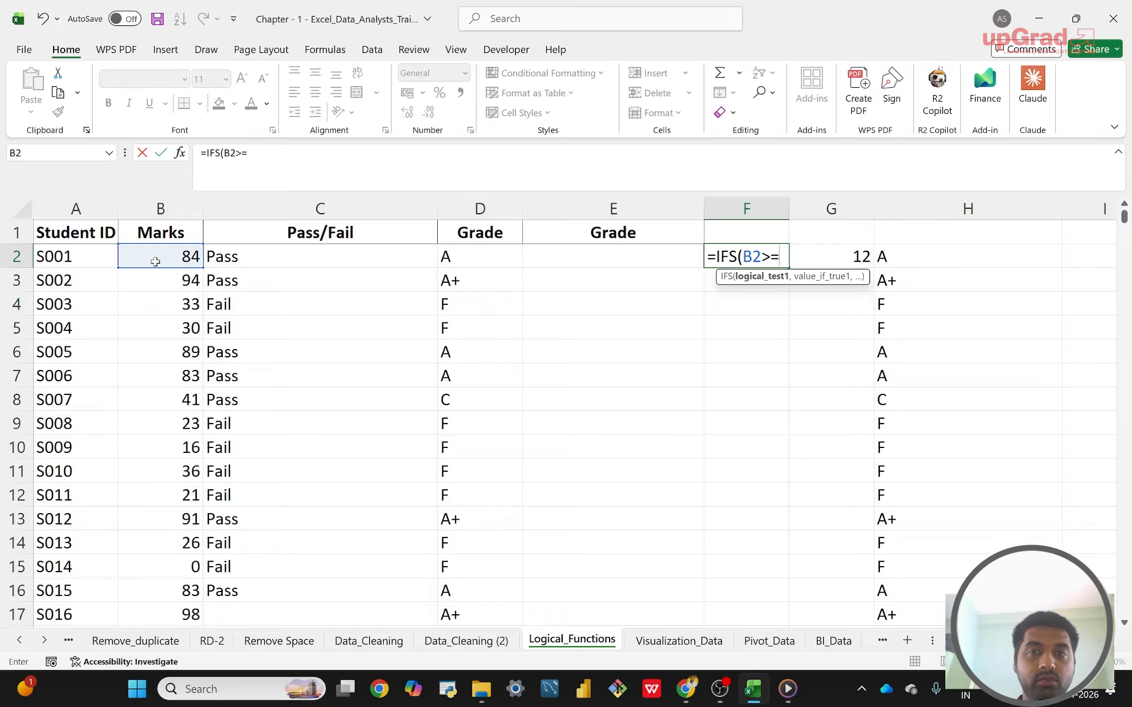
left_click(155, 262)
key("BackSpace")
key("BackSpace")
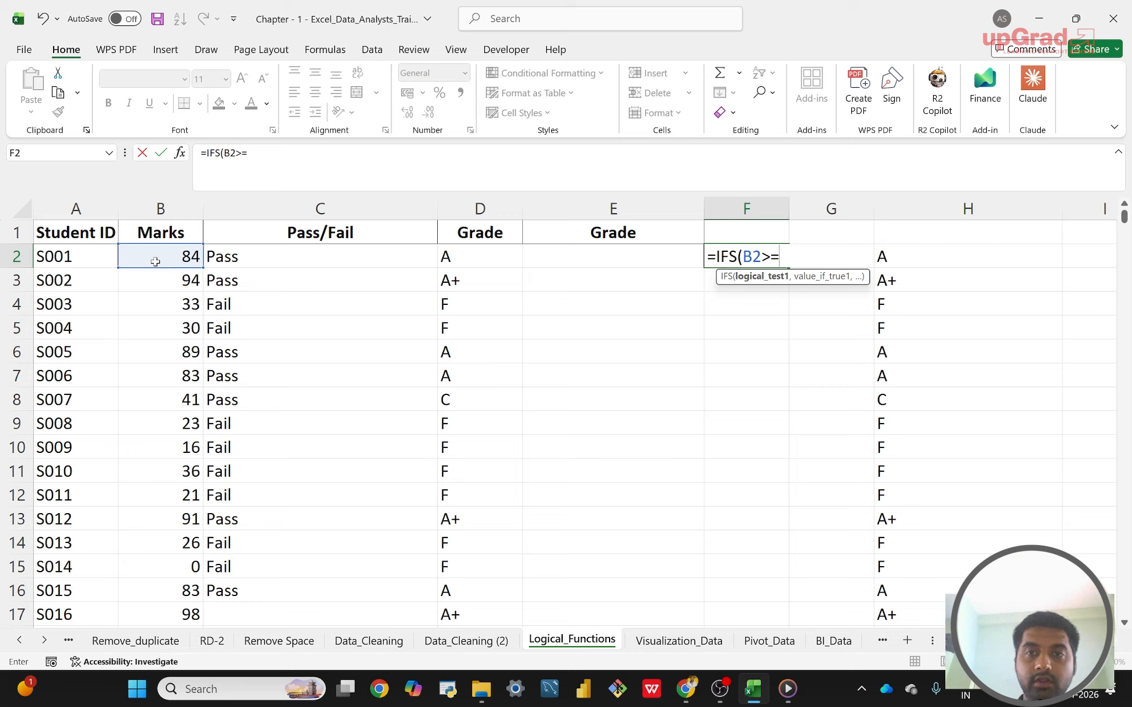
type("90")
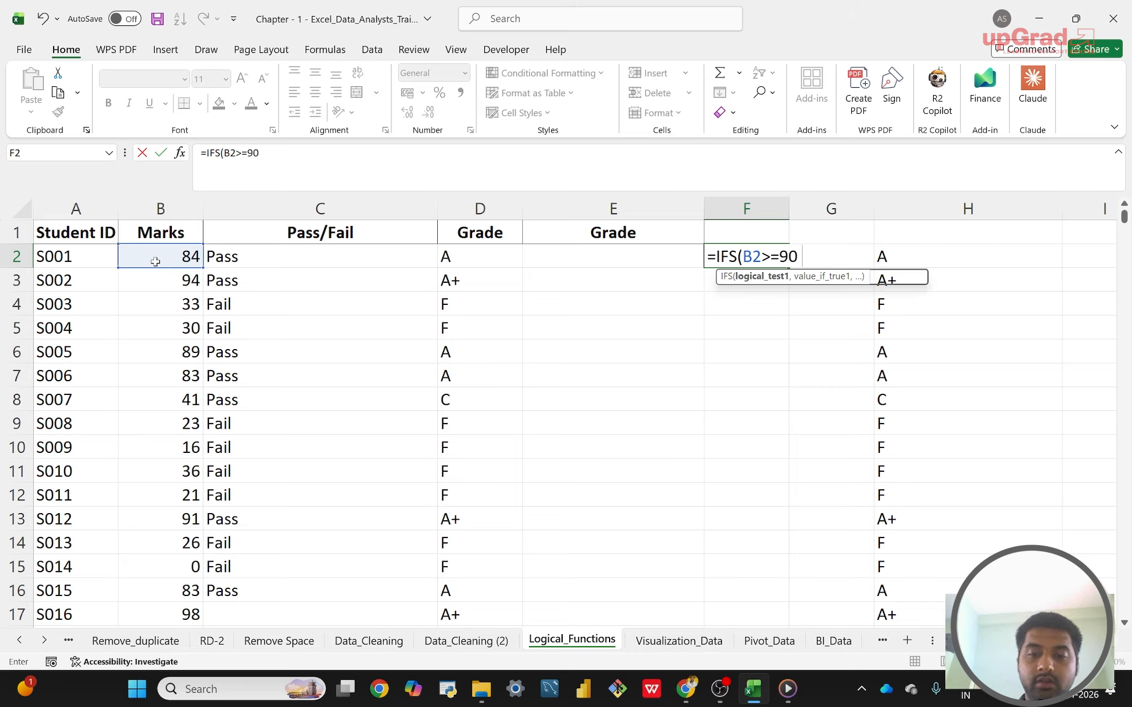
type(",\"A+")
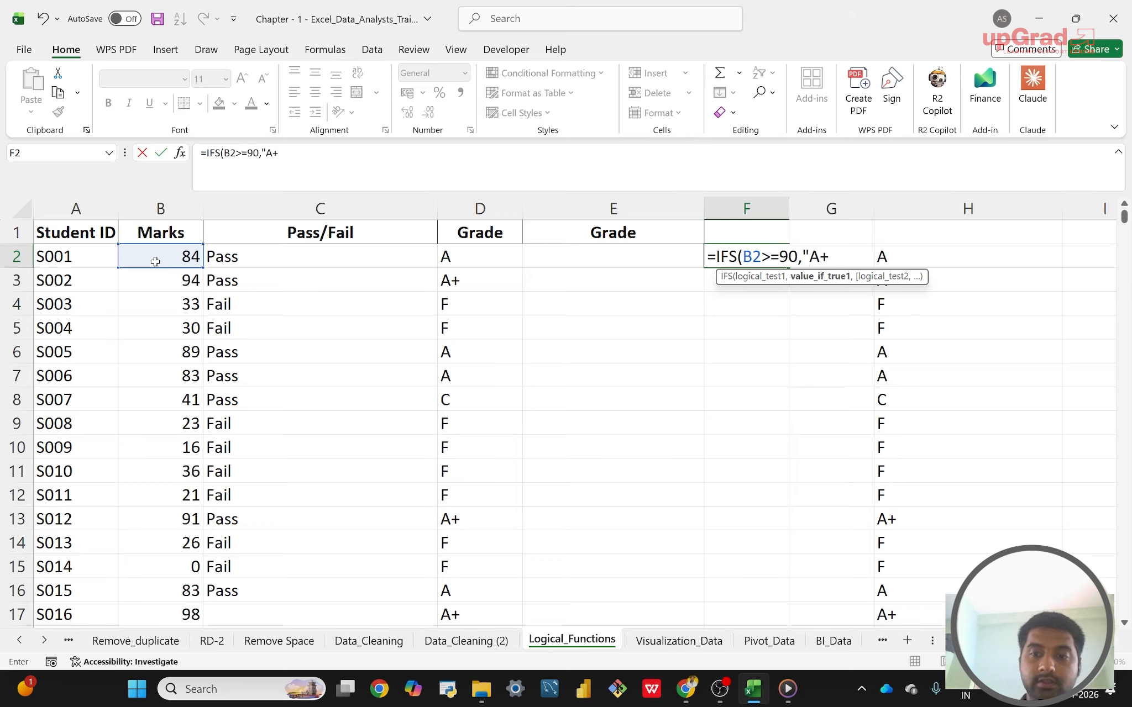
type("\",")
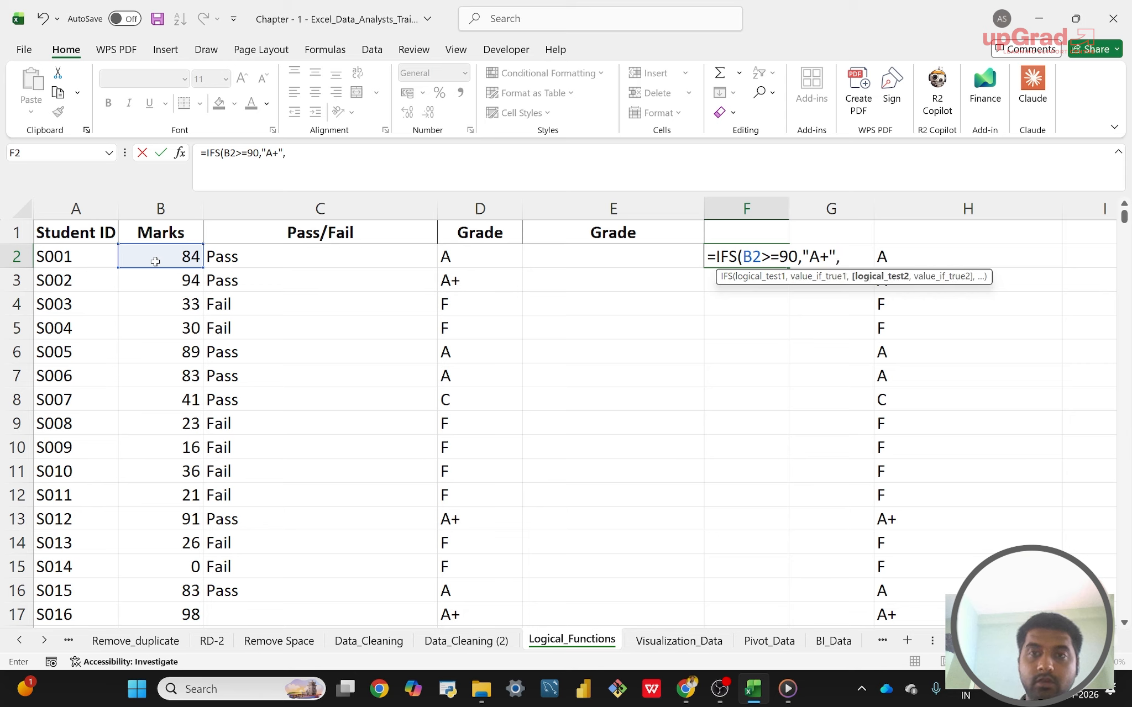
key("shift+Left")
key("shift+Left")
key("shift+Left")
key("shift+Left")
key("shift+Left")
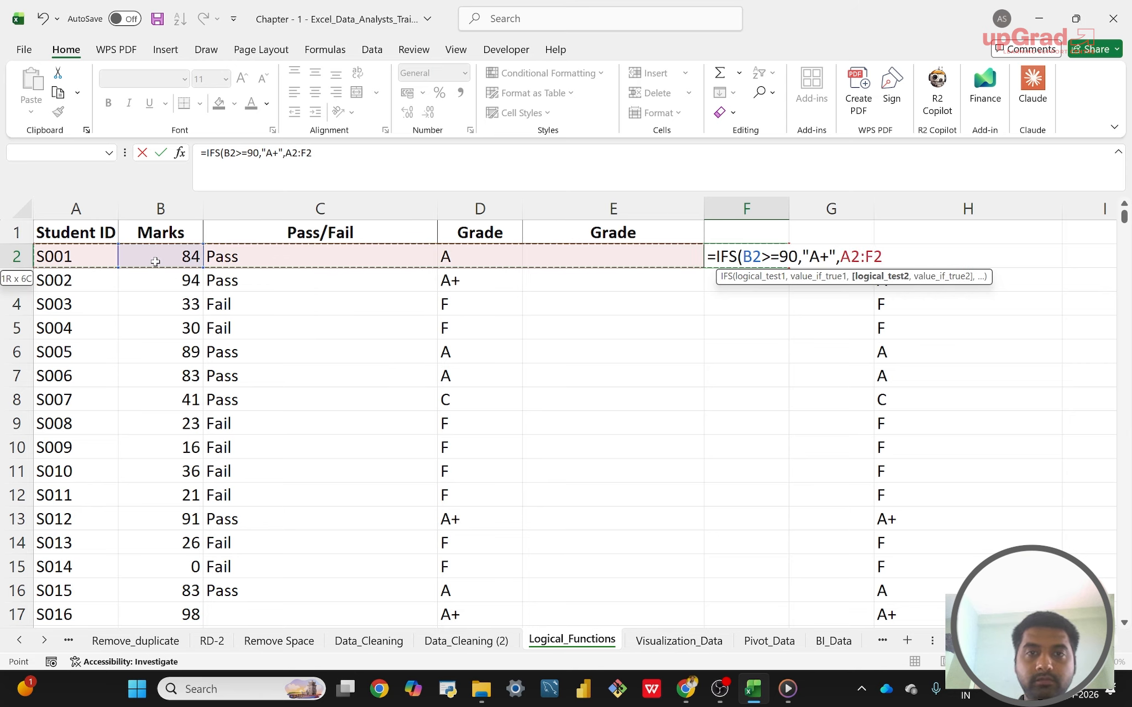
key("shift+Right")
key("shift+Right")
key("shift+Right")
key("shift+Right")
key("shift+Right")
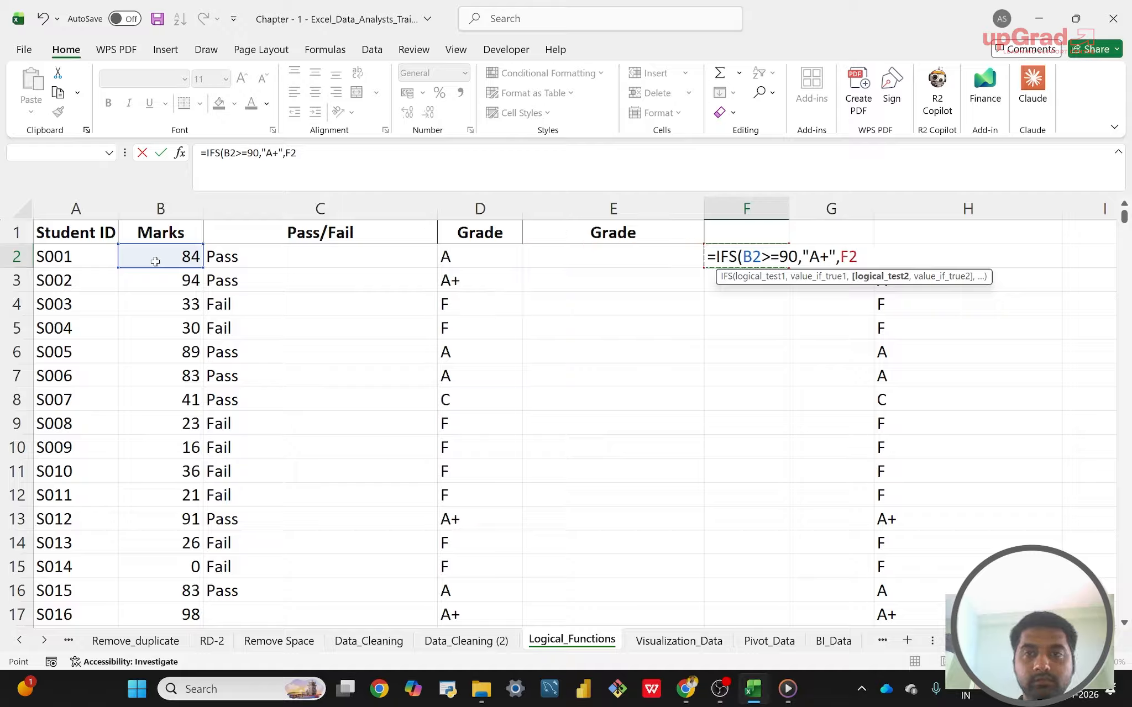
key("BackSpace")
key("BackSpace")
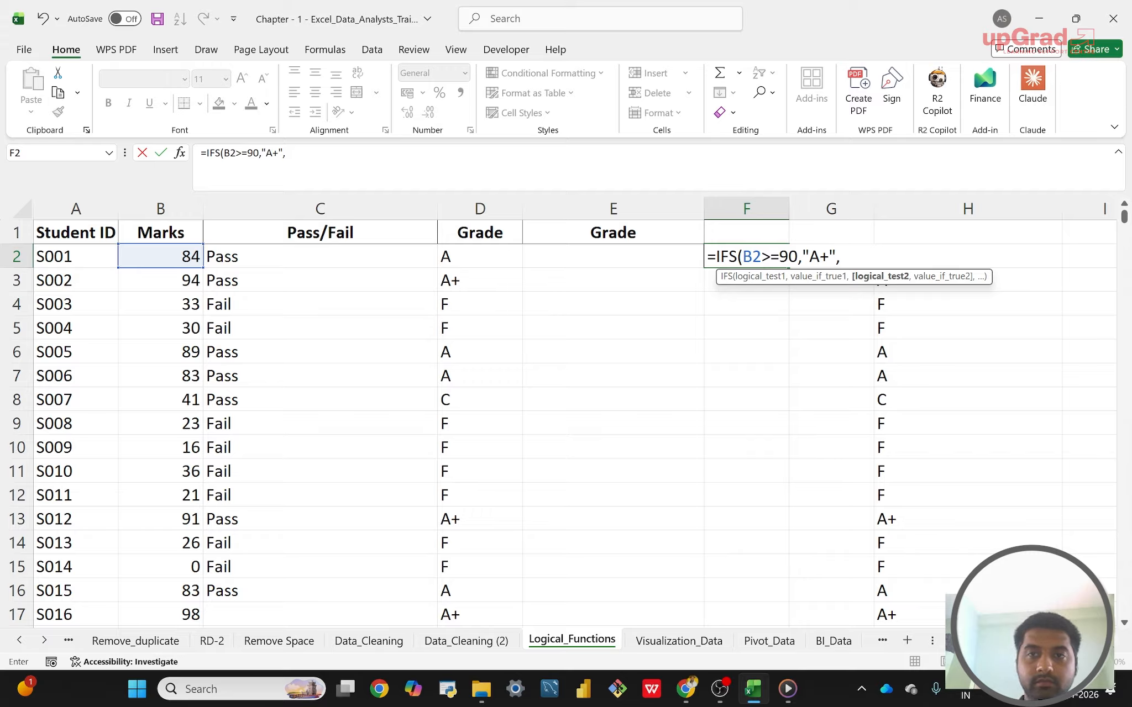
key("F2")
key("shift+Left")
key("shift+Left")
key("shift+Left")
key("shift+Left")
key("shift+Left")
key("shift+Left")
key("shift+Left")
key("shift+Left")
key("shift+Left")
key("shift+Left")
key("shift+Left")
key("shift+Left")
key("shift+Left")
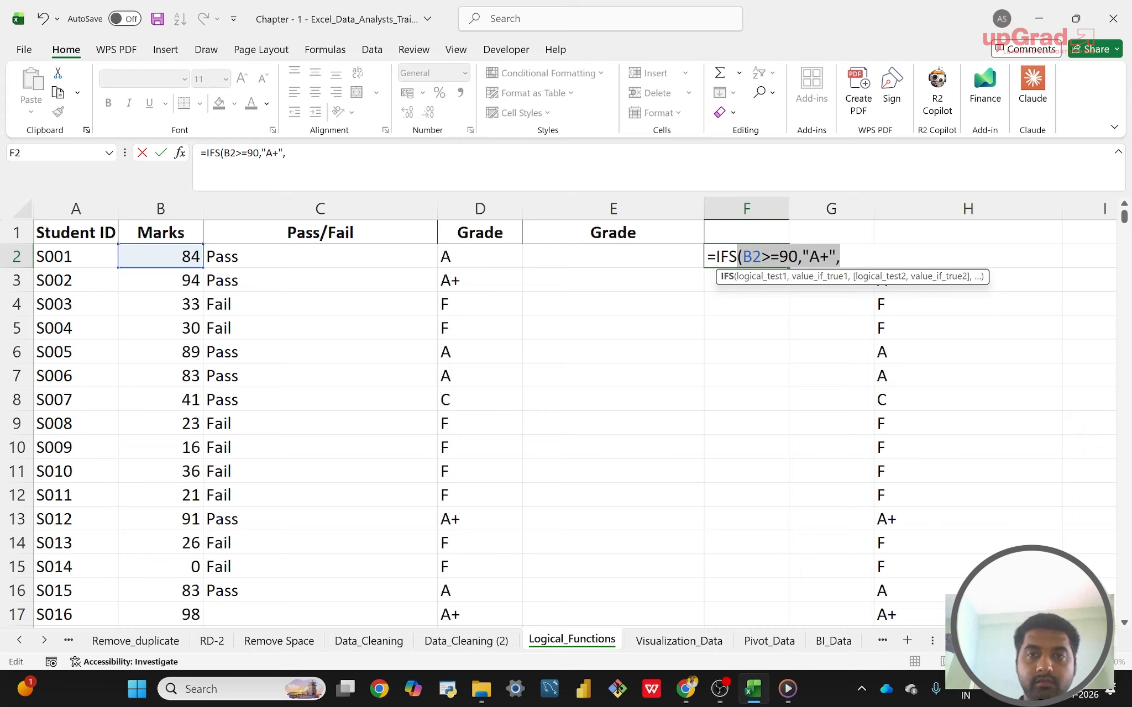
key("End")
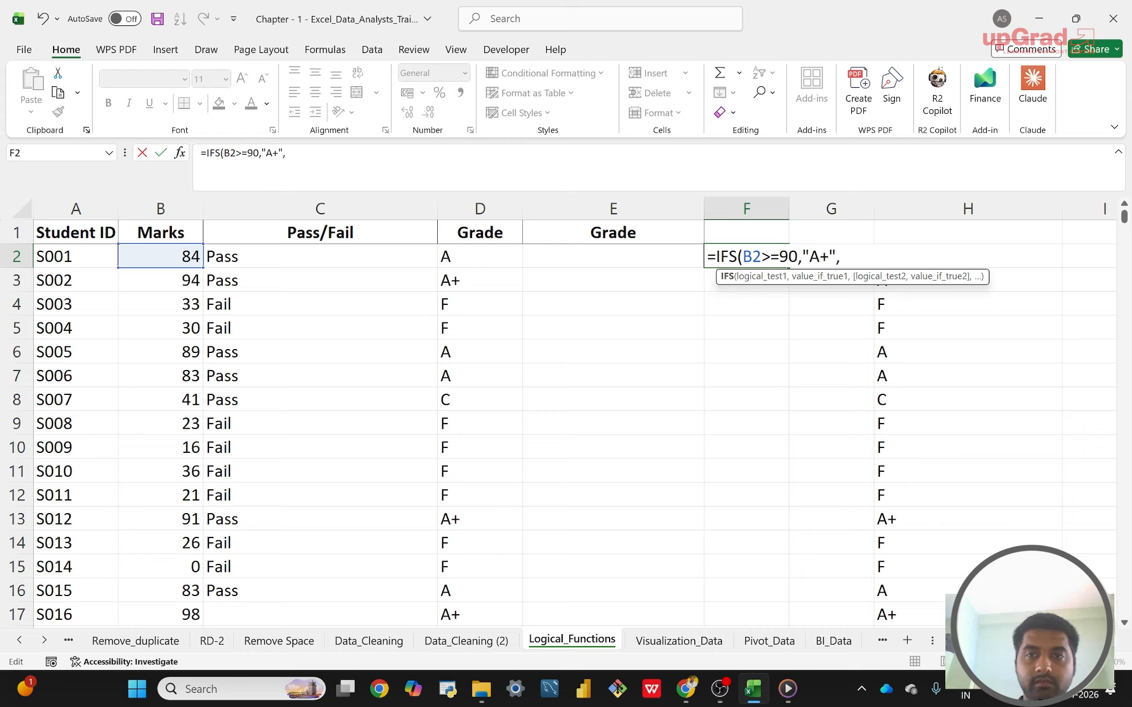
- Copy the B2>=90,"A+", condition pair in the F2 IFS formula and paste a duplicate at its end
key("shift+Left")
key("shift+Left")
key("shift+Left")
key("shift+Left")
key("shift+Left")
key("shift+Left")
key("shift+Left")
key("shift+Left")
key("shift+Left")
key("shift+Left")
key("shift+Left")
key("shift+Left")
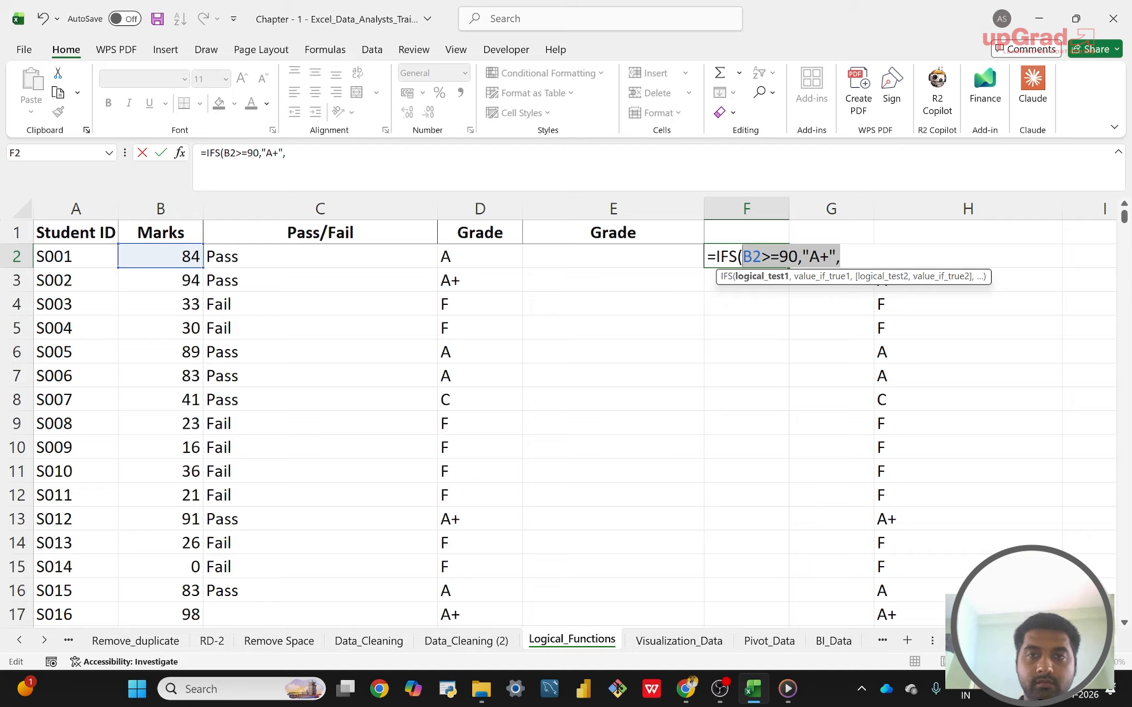
key("ctrl+c")
key("End")
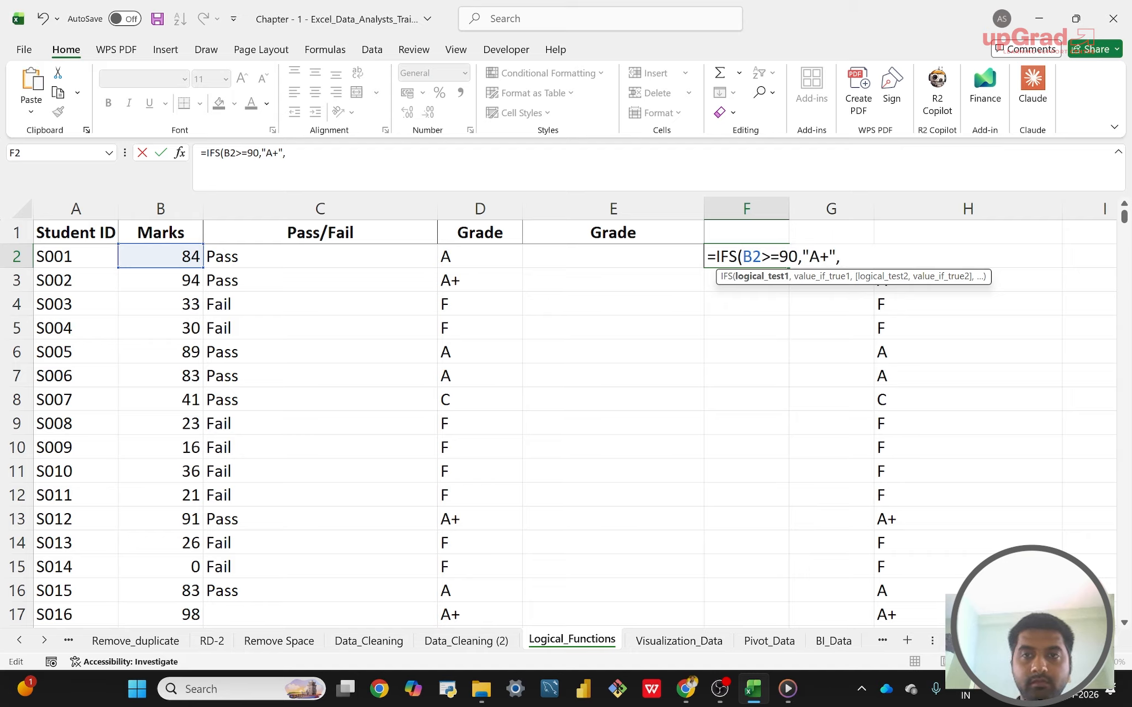
key("ctrl+v")
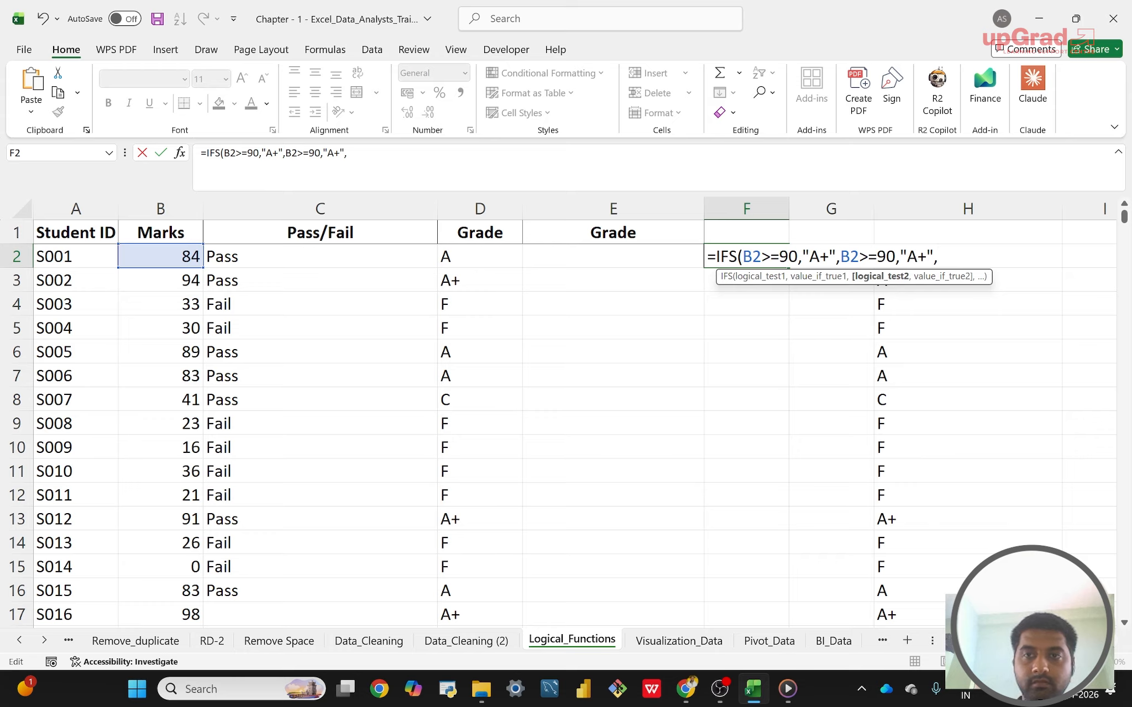
- Change the duplicated second pair in the F2 formula to test B2>=80 and return "A"
key("Left")
key("Left")
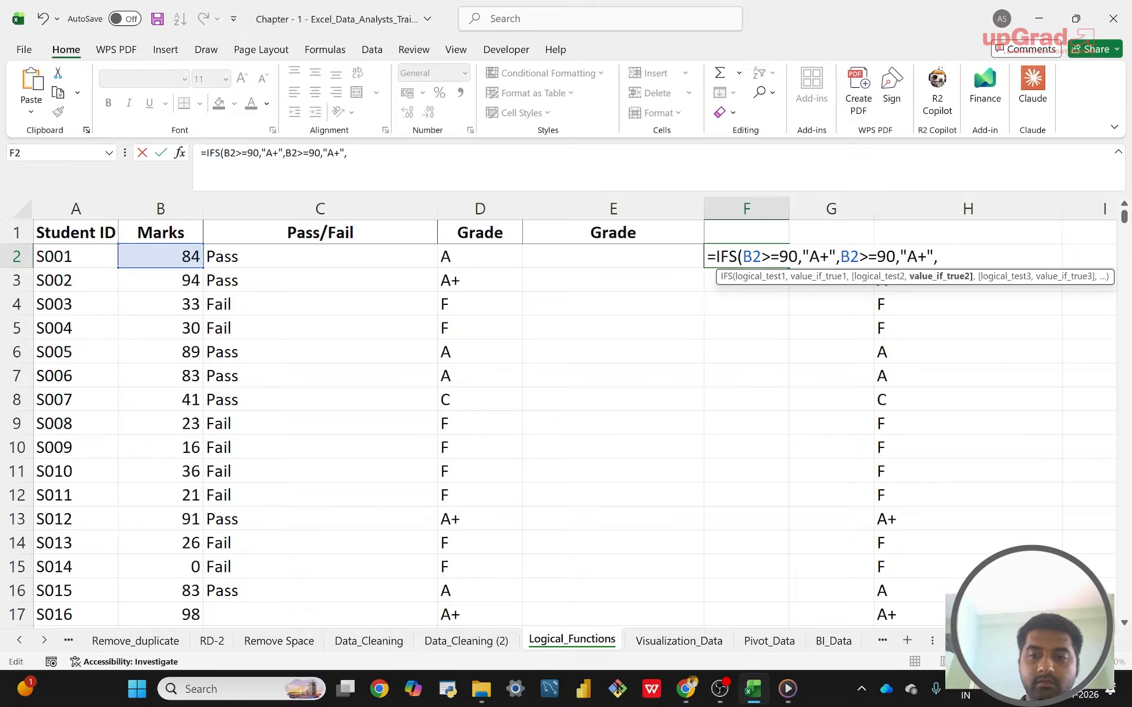
key("BackSpace")
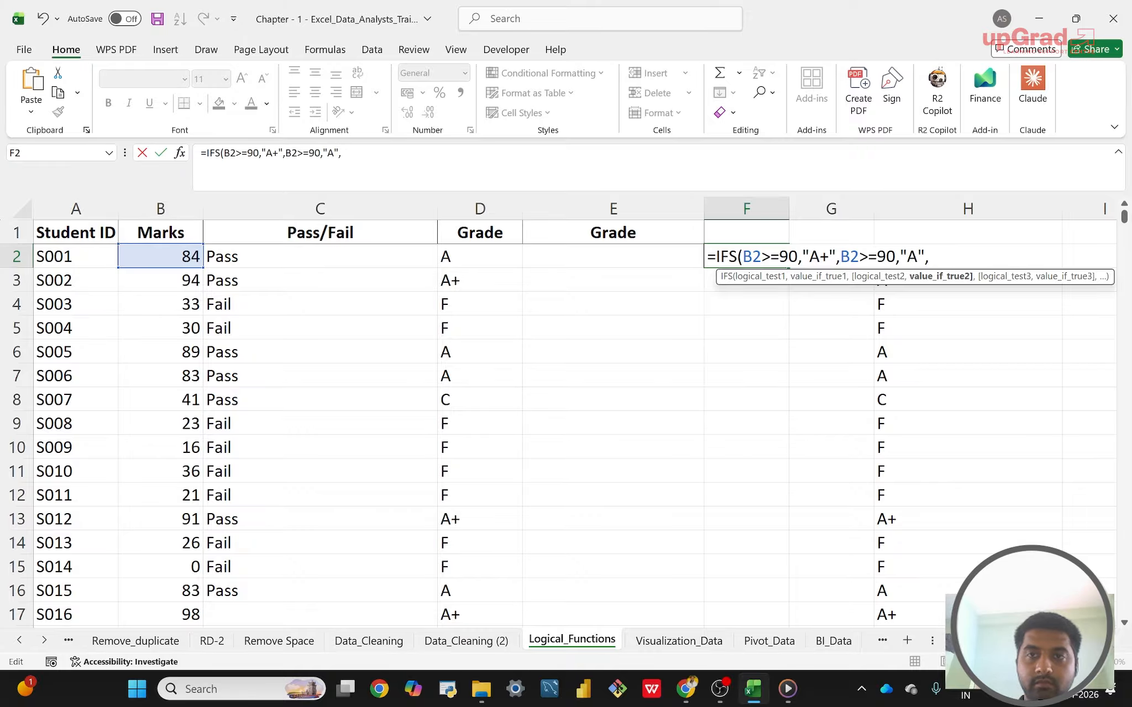
key("Left")
key("Left")
key("Left")
key("Left")
key("BackSpace")
type("8")
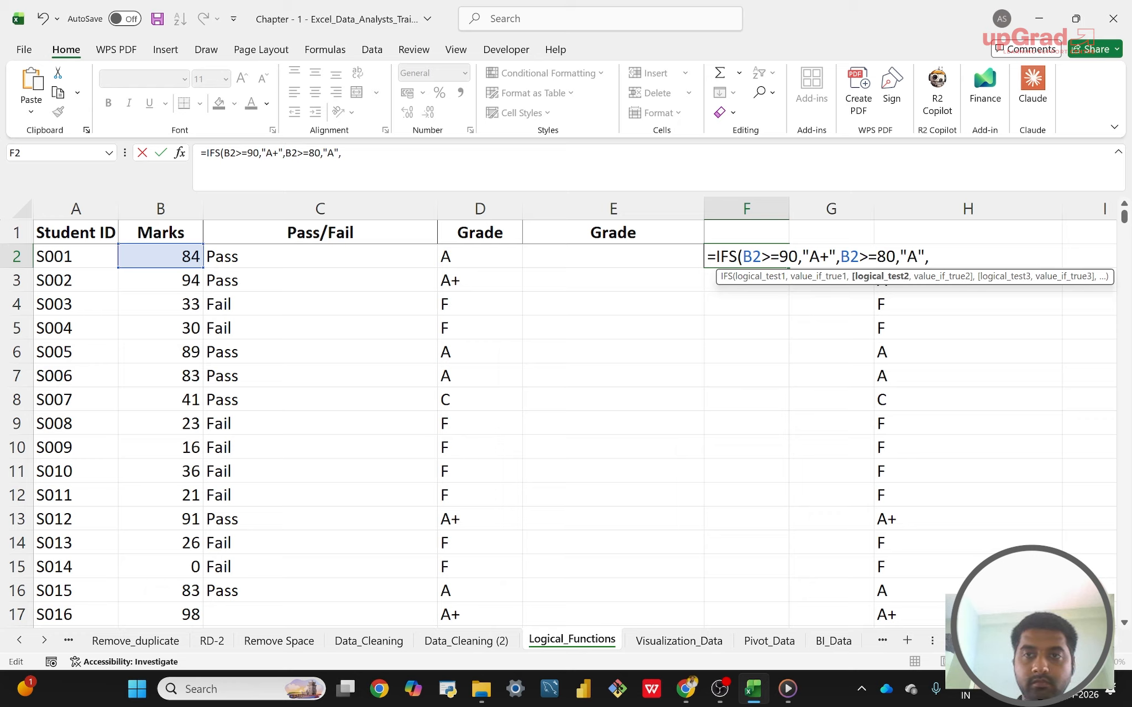
- Add a third condition to the IFS formula in F2 from the copied pair, testing B2>=70 and returning "B+"
key("End")
type("B2>=90,\"A+\",")
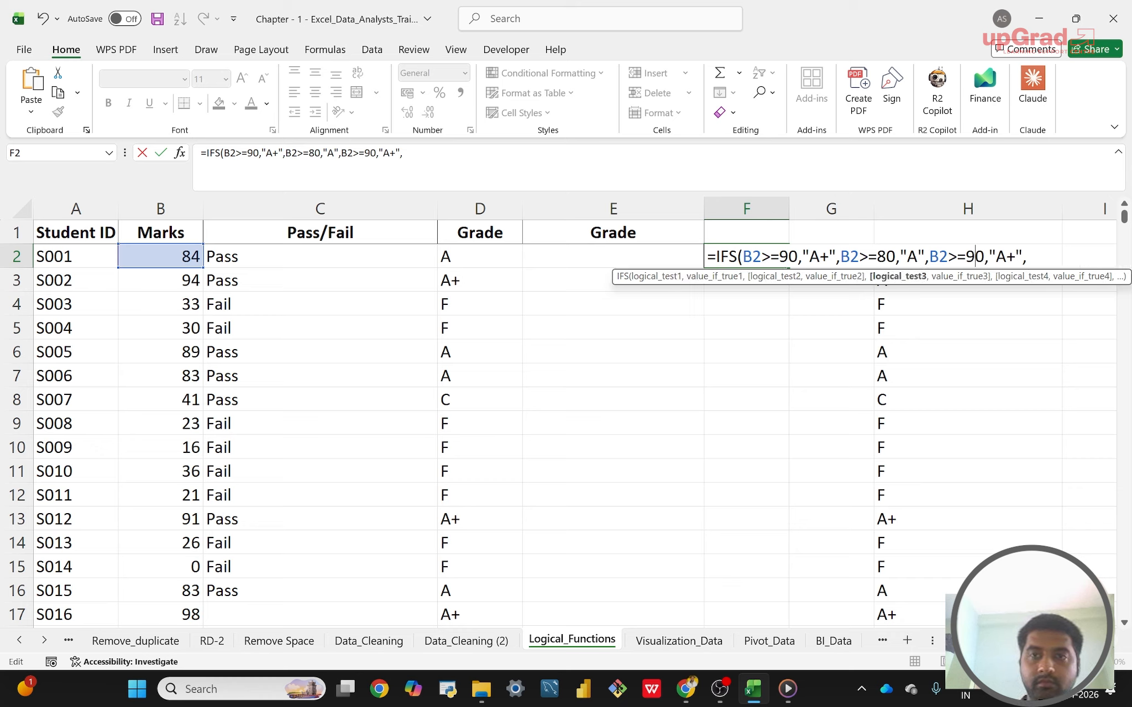
key("BackSpace")
type("7")
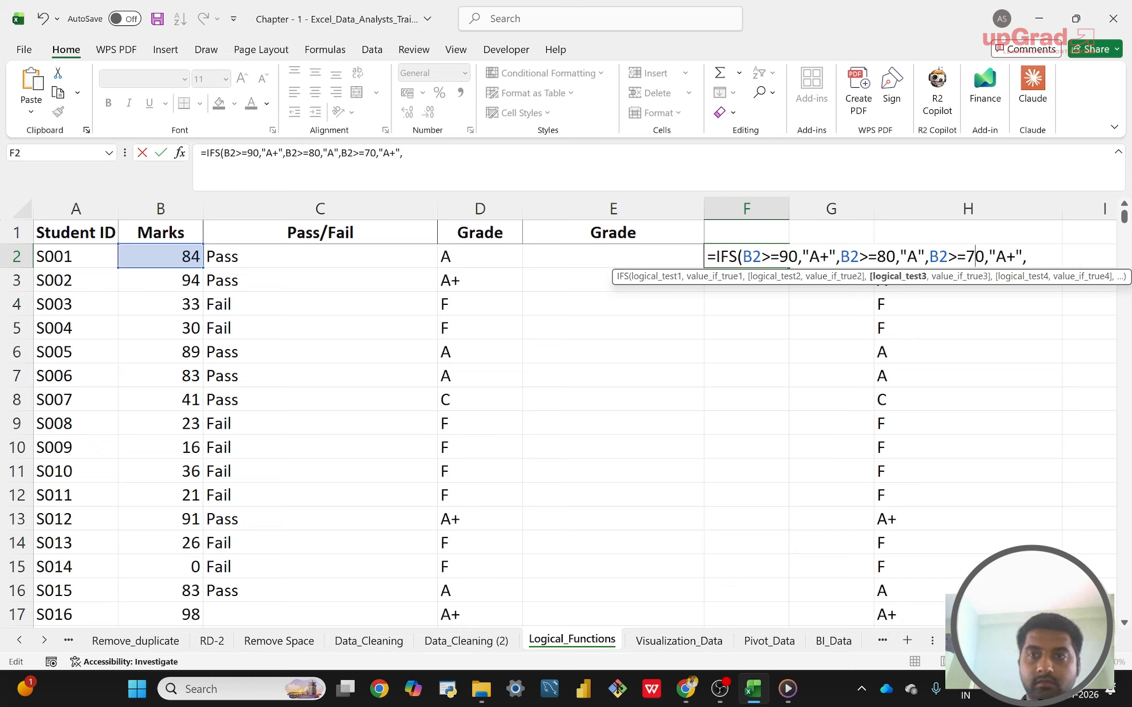
key("Right")
key("Right")
key("Right")
key("Right")
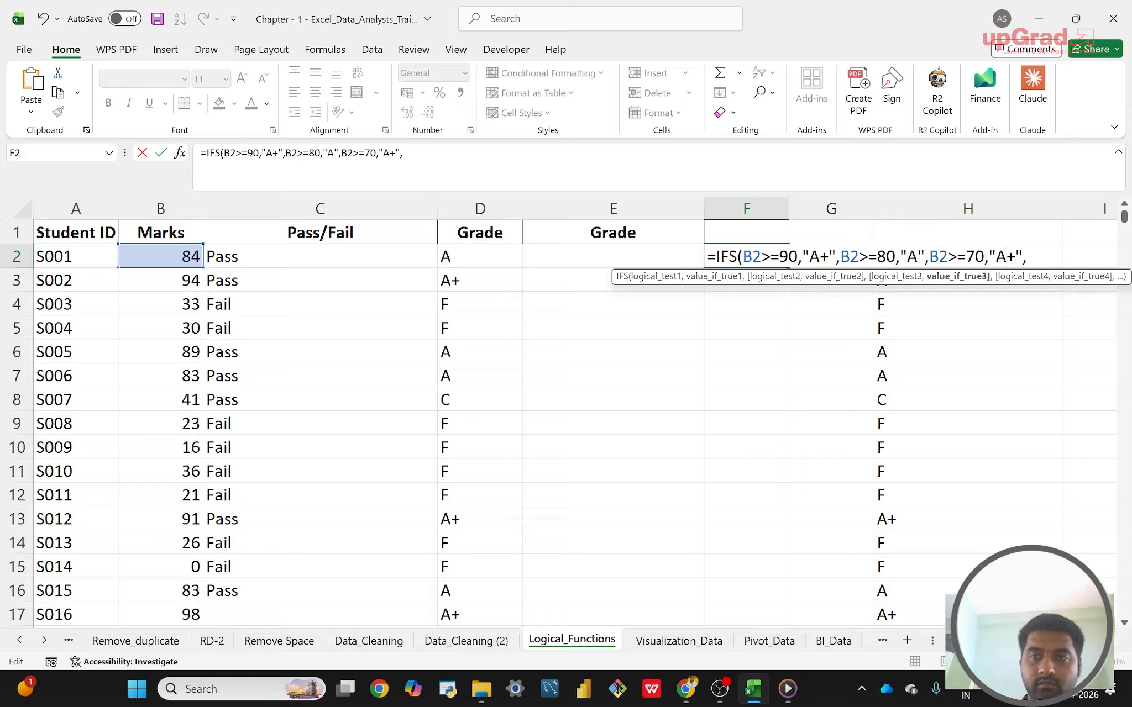
key("BackSpace")
type("B")
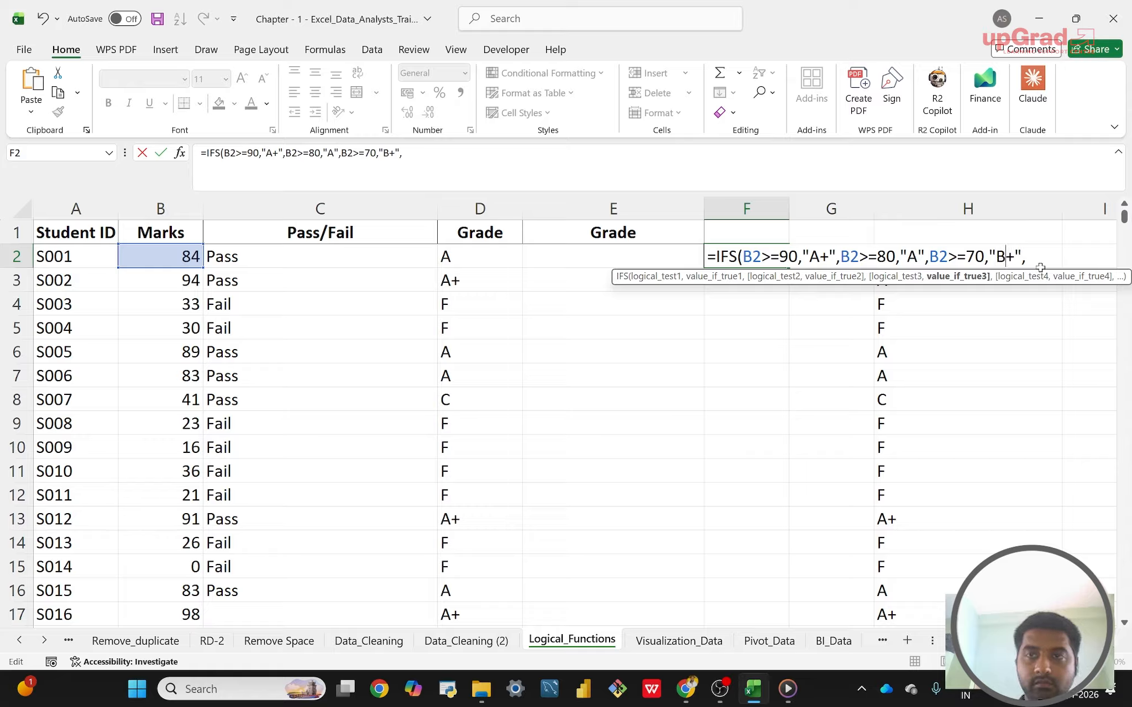
- Add a fourth condition to the IFS formula in F2 from the copied pair, testing B2>=60 and returning "B"
key("Right")
key("Right")
key("Right")
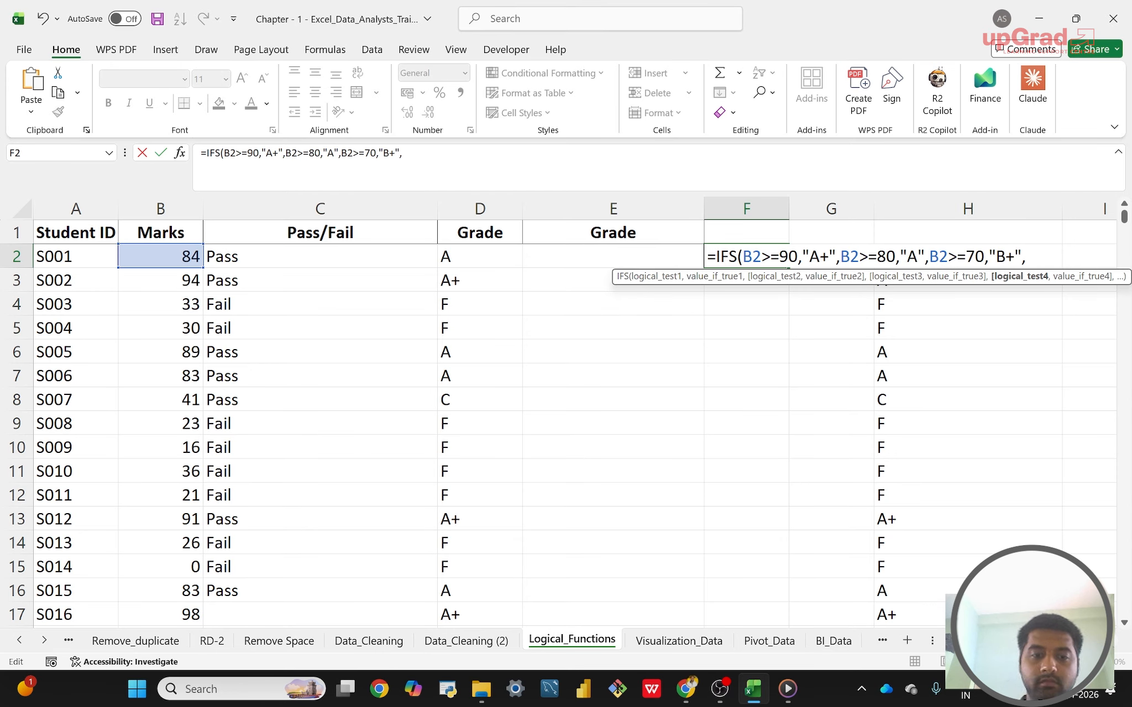
type("B2>=90,\"A+\",")
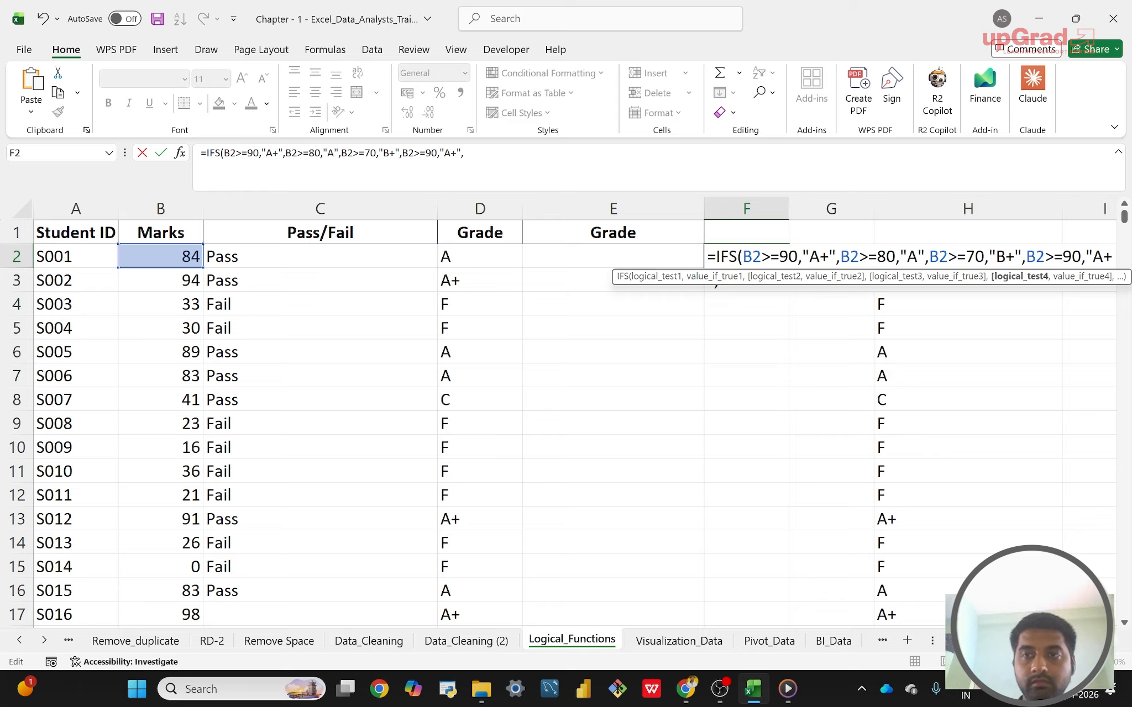
key("Left")
key("Left")
key("Left")
key("Left")
key("Left")
key("Left")
key("Left")
key("BackSpace")
type("6")
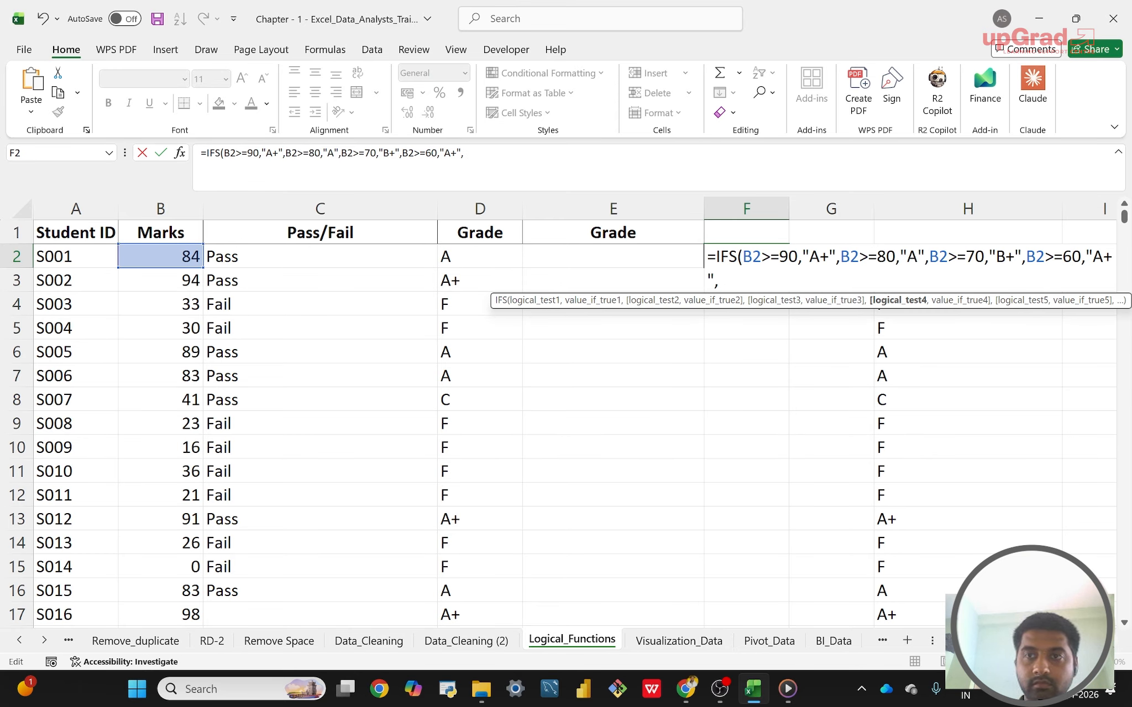
key("Right")
key("Right")
key("Right")
key("Right")
key("Right")
key("BackSpace")
key("BackSpace")
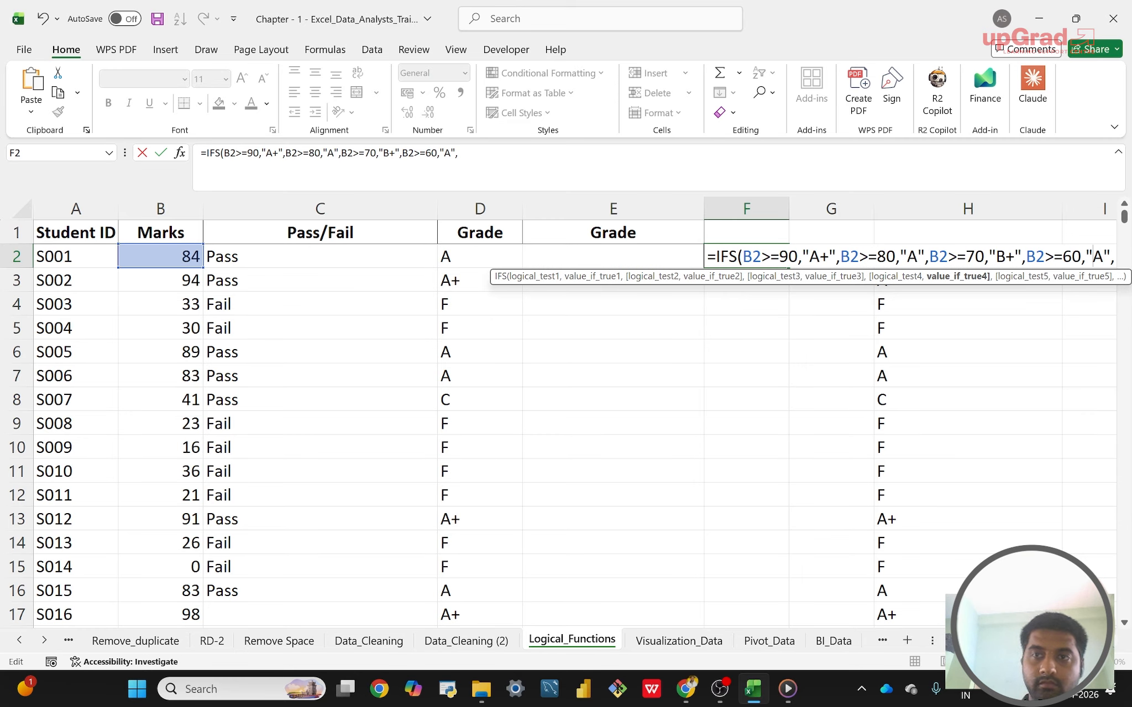
type("B")
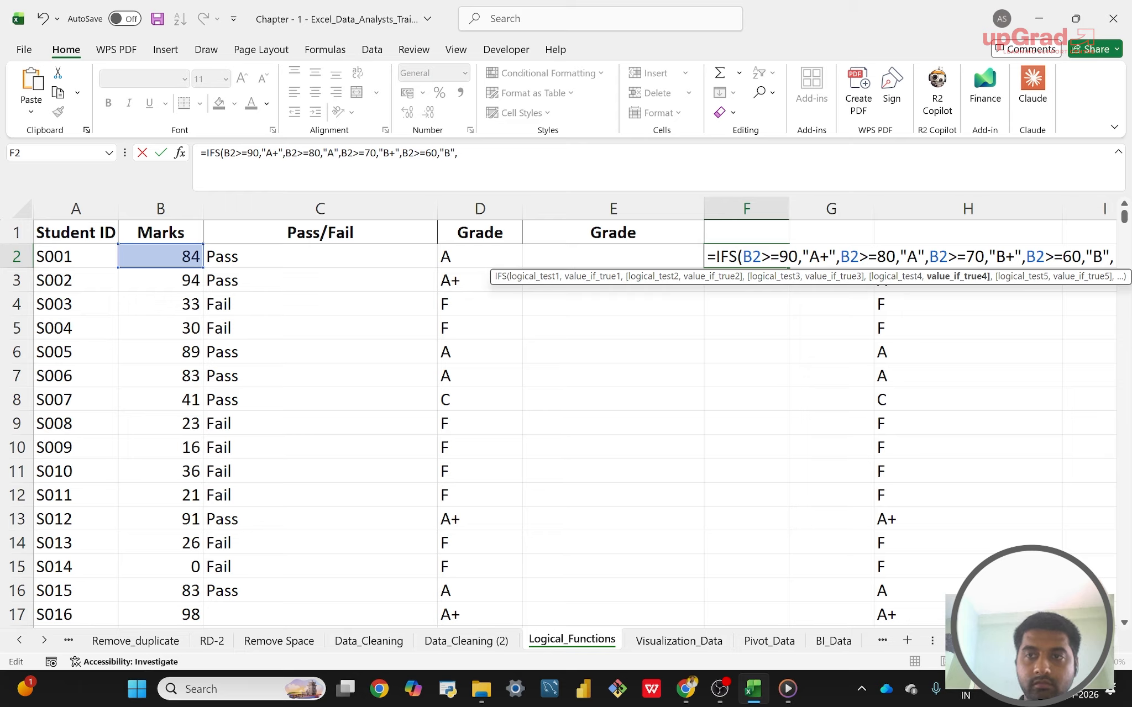
- Add a fifth condition to the IFS formula in F2 from the copied pair, testing B2>=50 and returning "C+"
type("B2>=90,\"A+\",")
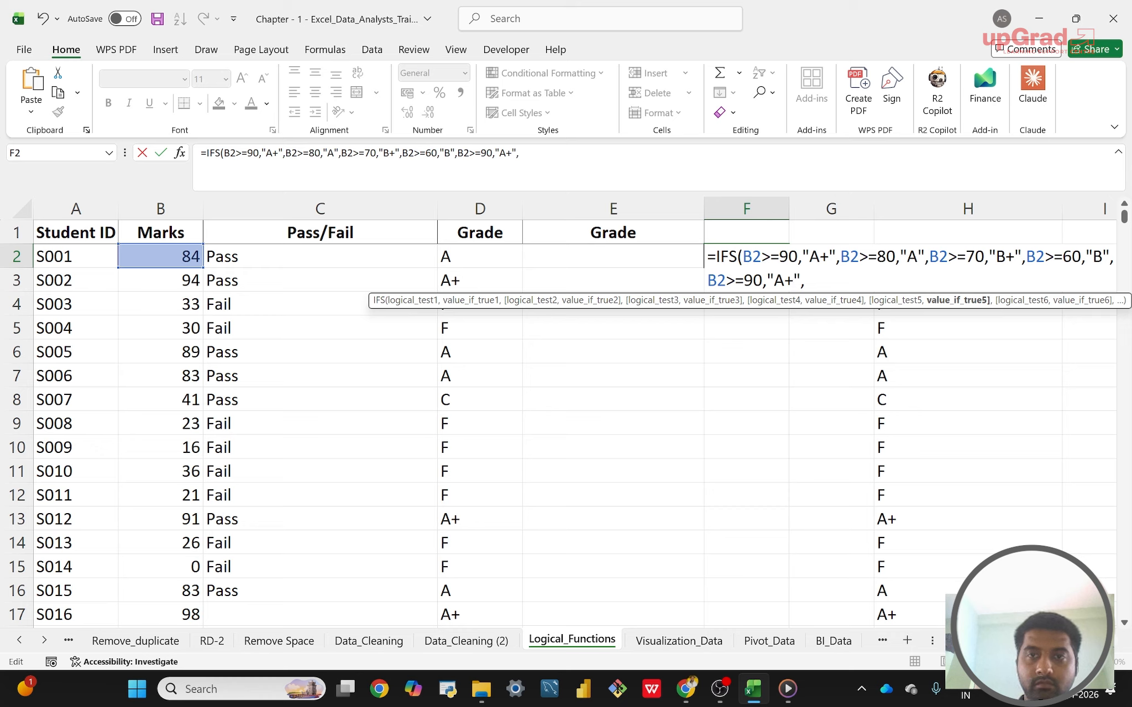
key("BackSpace")
type("C")
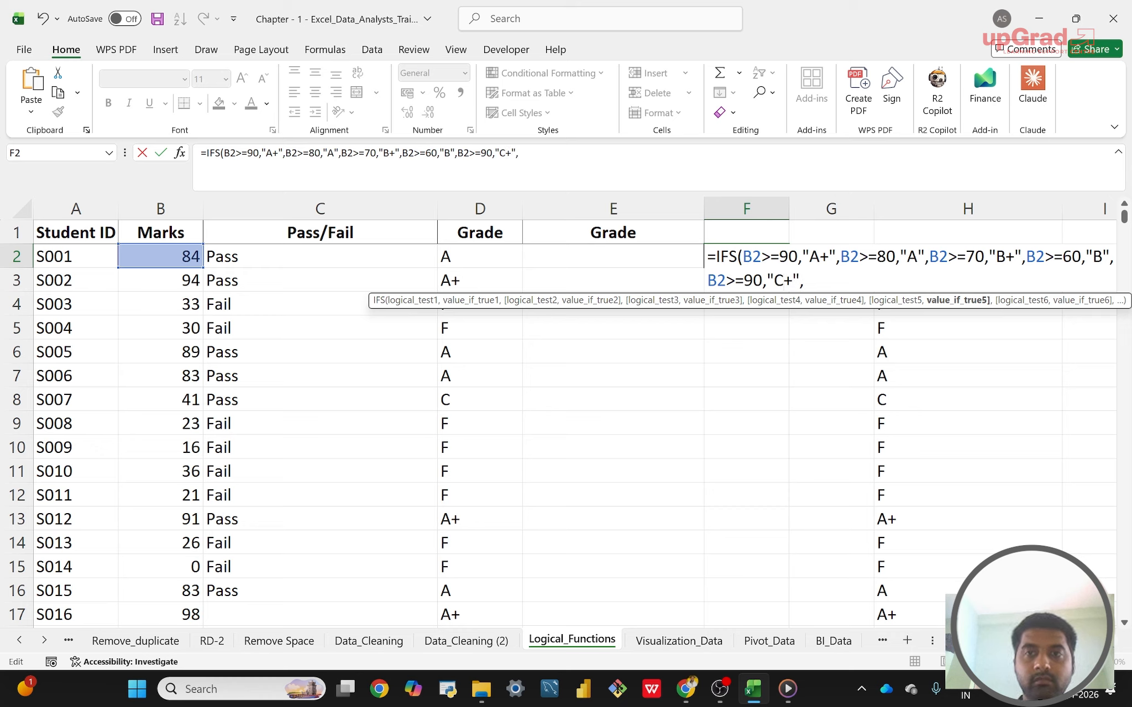
key("Left")
key("Left")
key("Left")
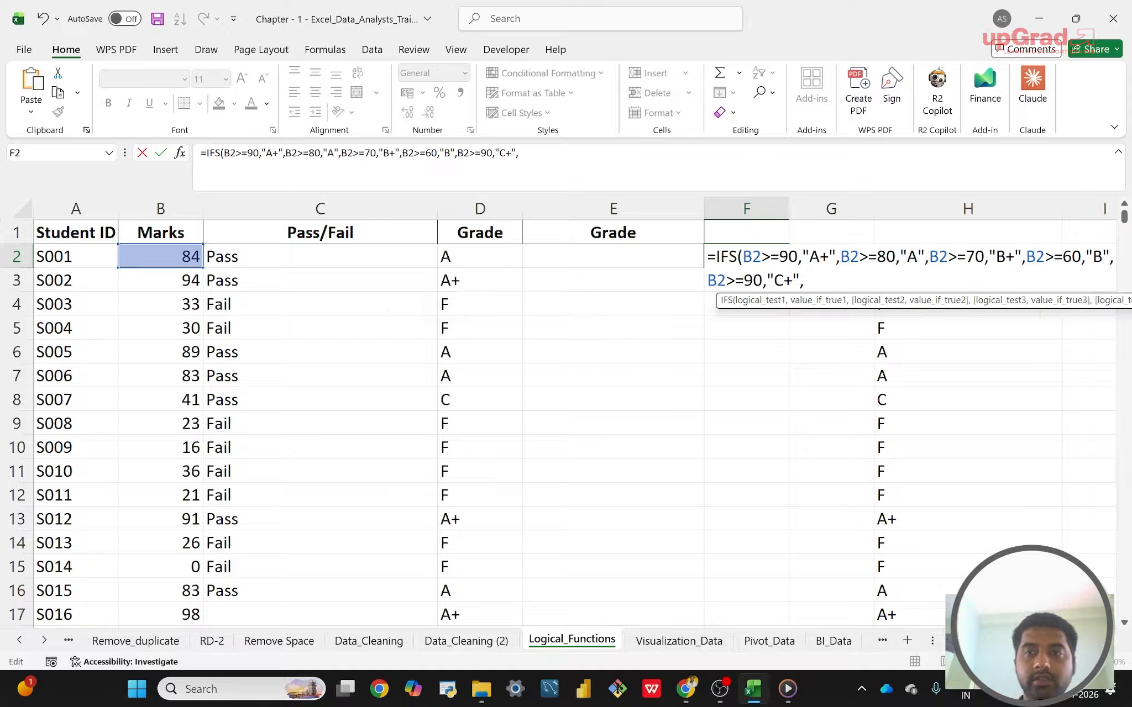
key("BackSpace")
type("5")
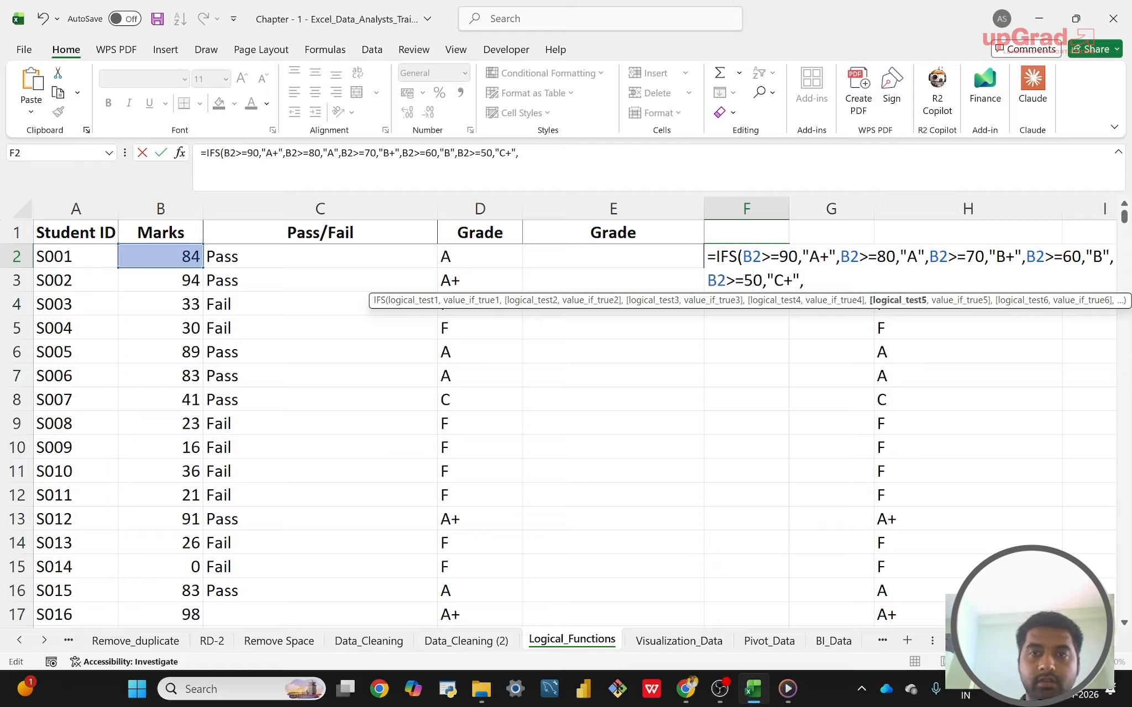
- Add a sixth condition to the IFS formula in F2 from the copied pair, testing B2>=40 and returning "C"
key("End")
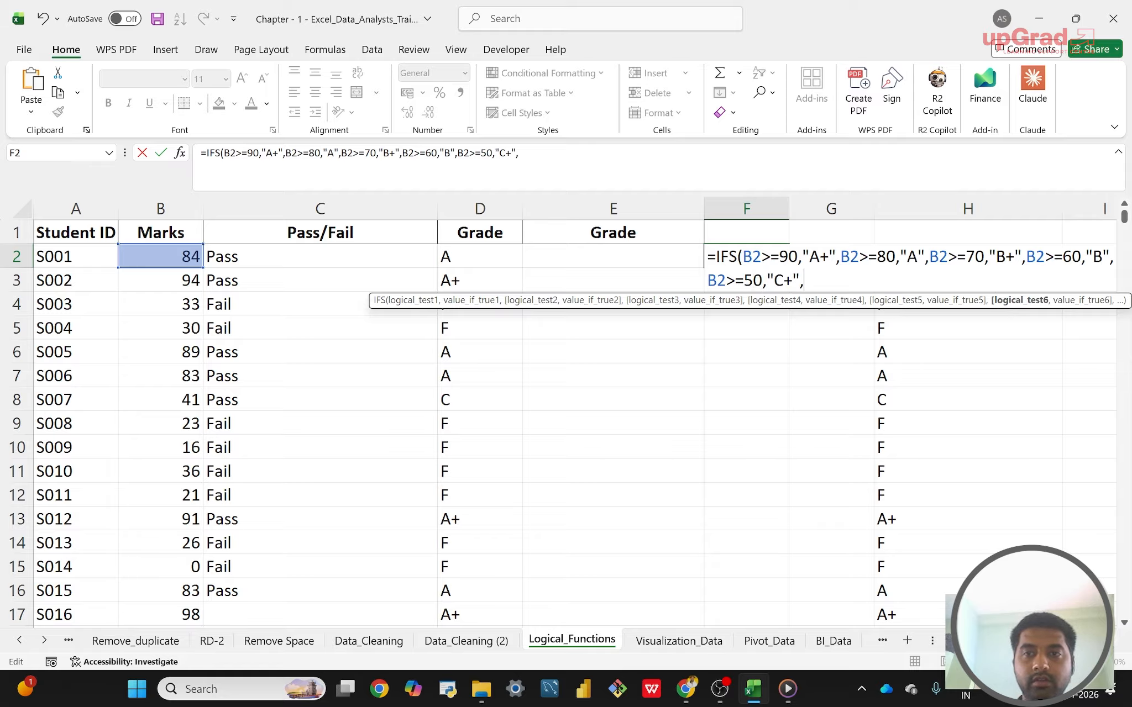
type("B2>=90,\"A+\",")
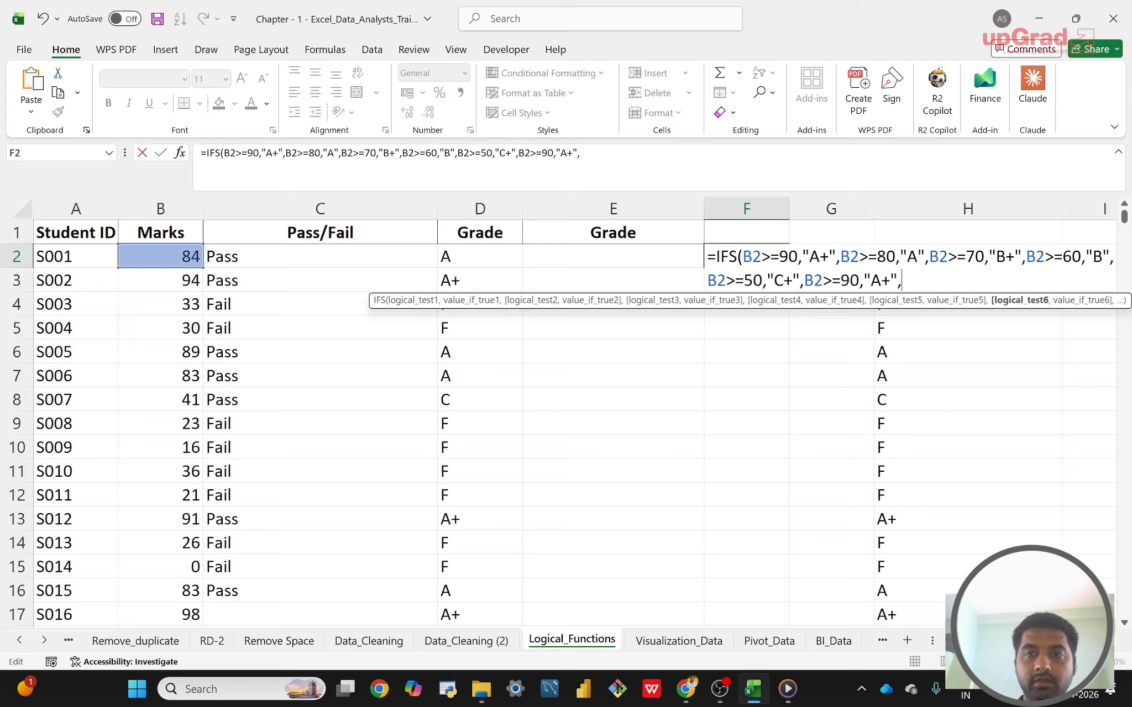
left_click(850, 280)
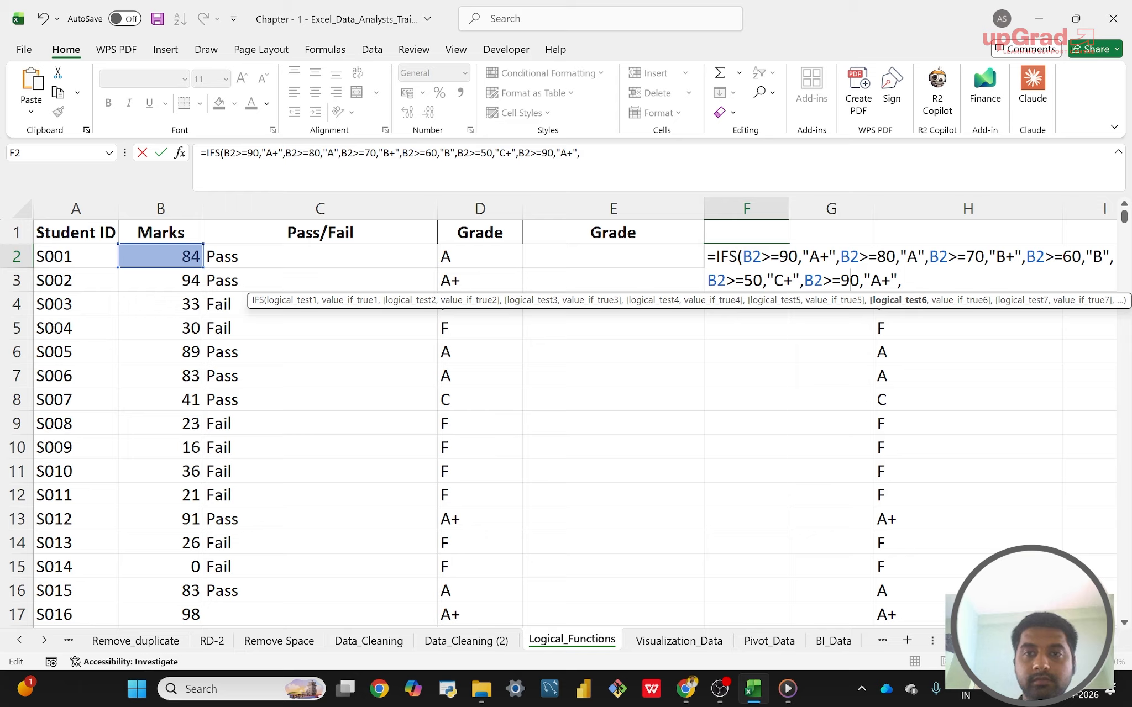
key("BackSpace")
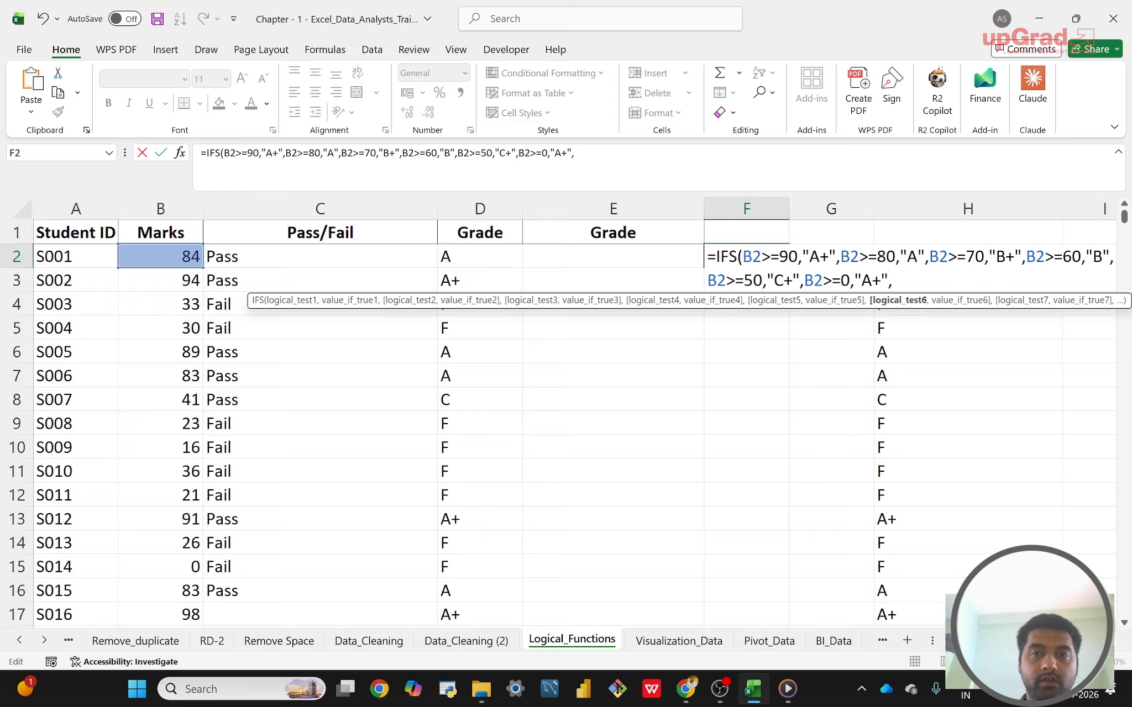
type("4")
left_click(882, 280)
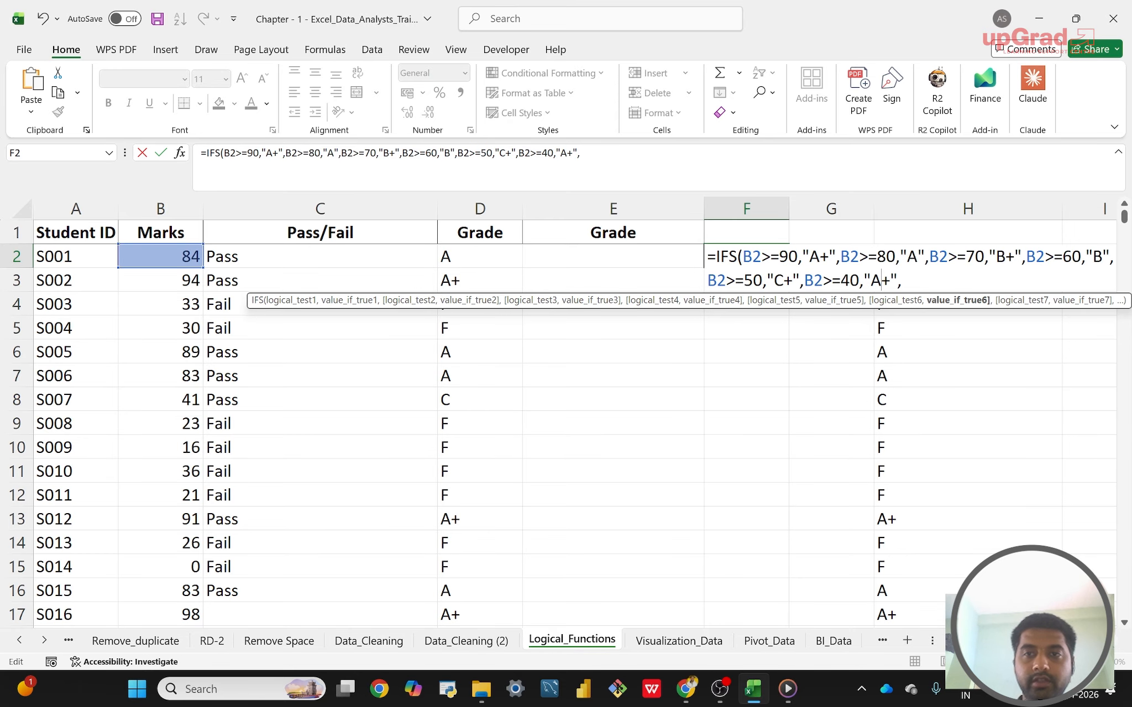
key("BackSpace")
key("BackSpace")
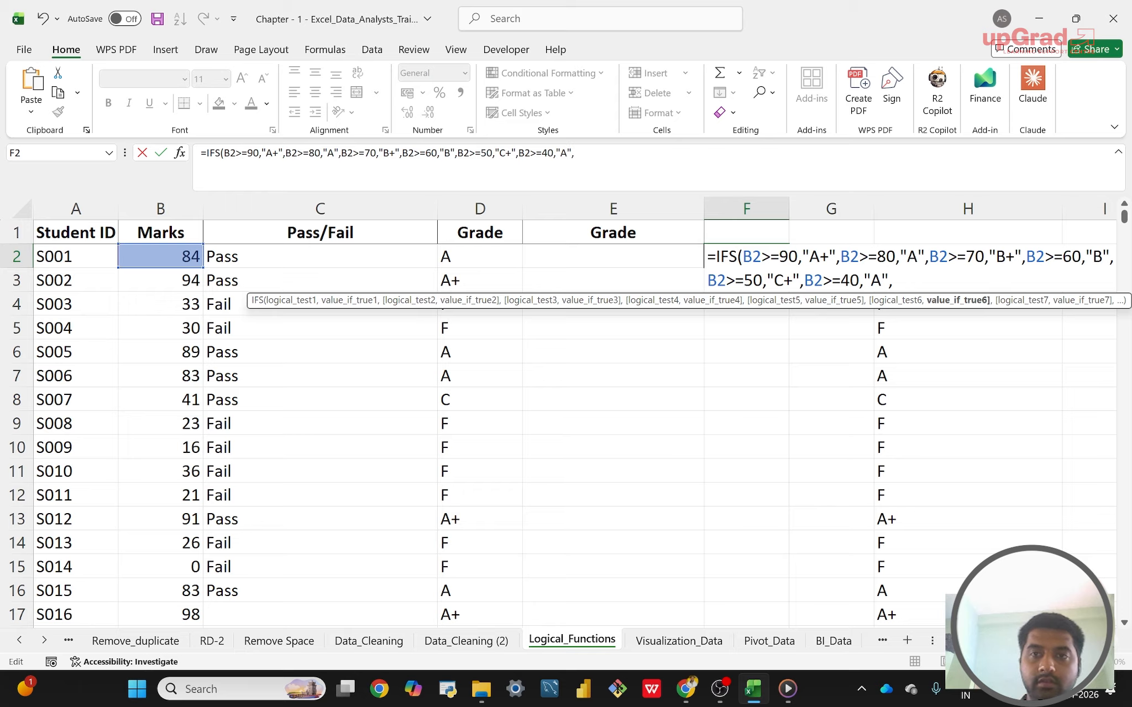
type("C")
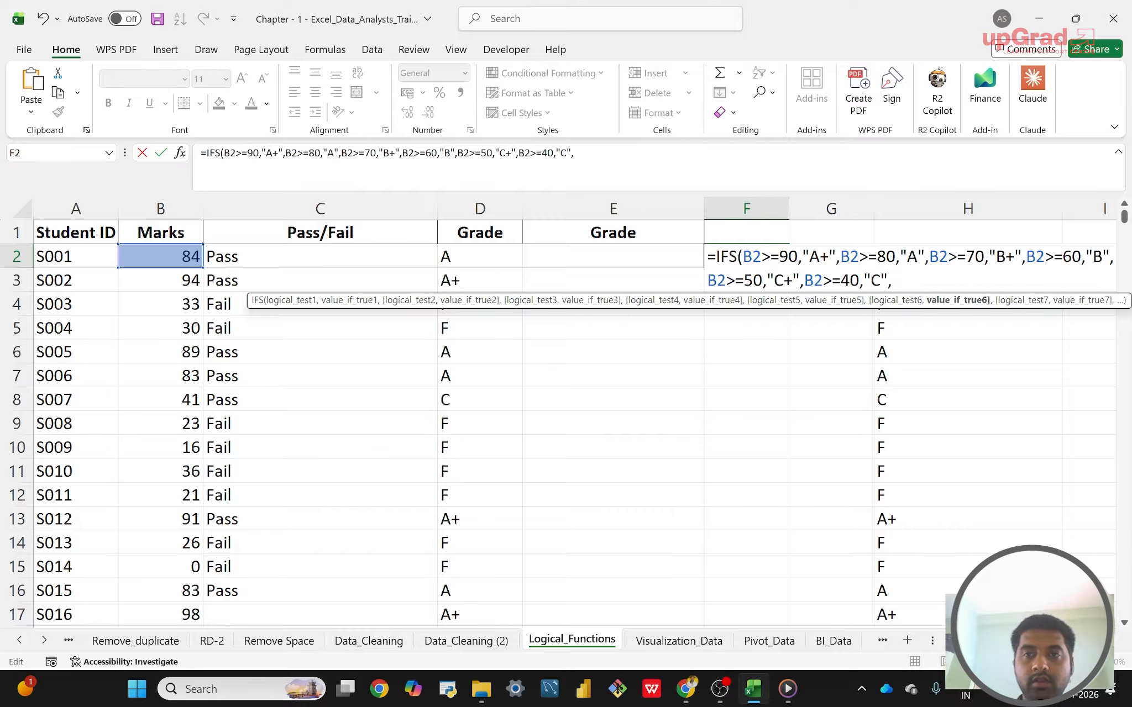
- Add a seventh condition to the IFS formula in F2 from the copied pair, testing B2>=90 and returning "F", and close the parenthesis
left_click(893, 280)
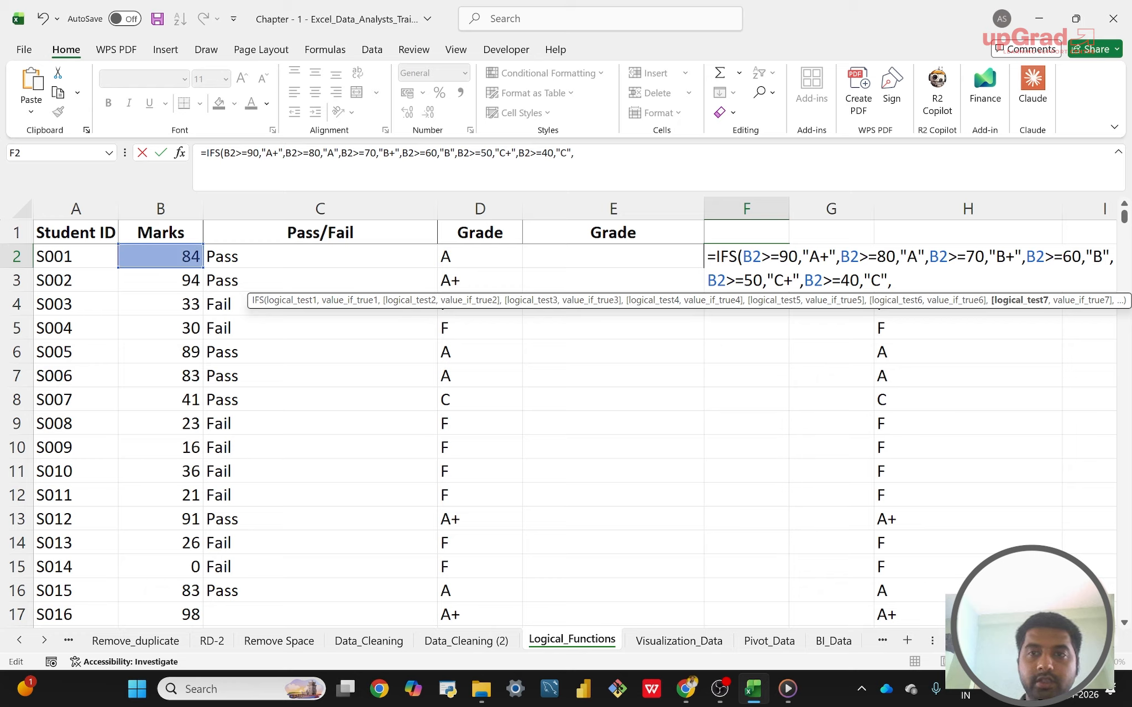
type("B2>=90,\"A+\",")
key("BackSpace")
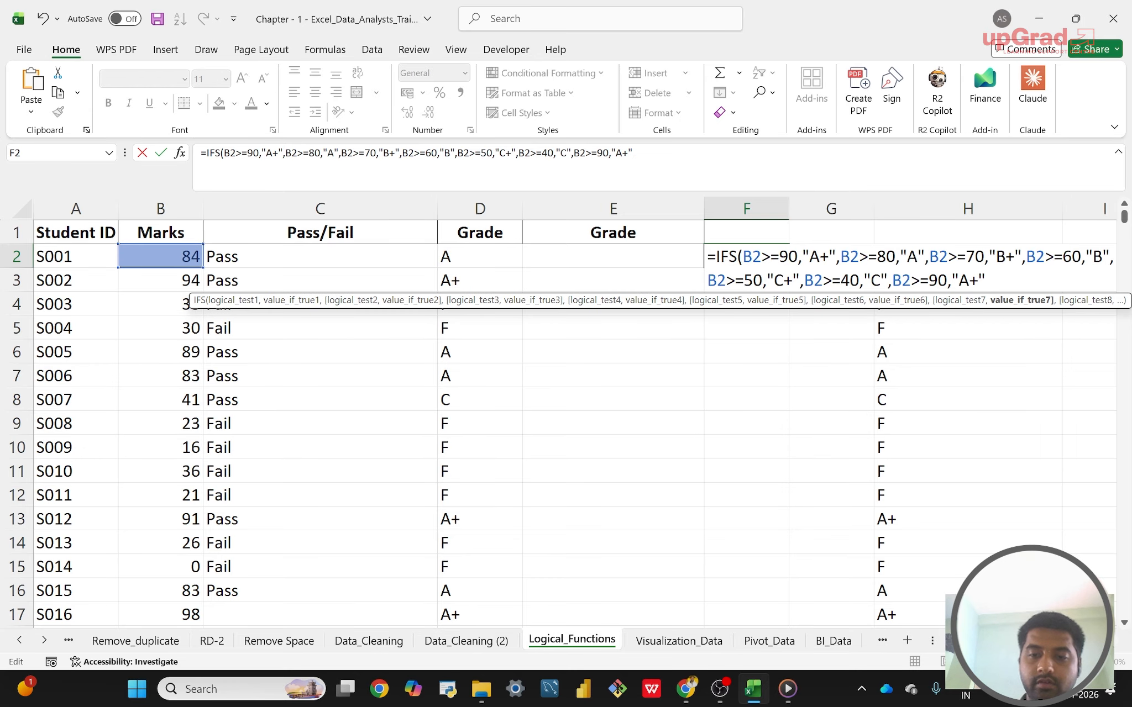
type(")")
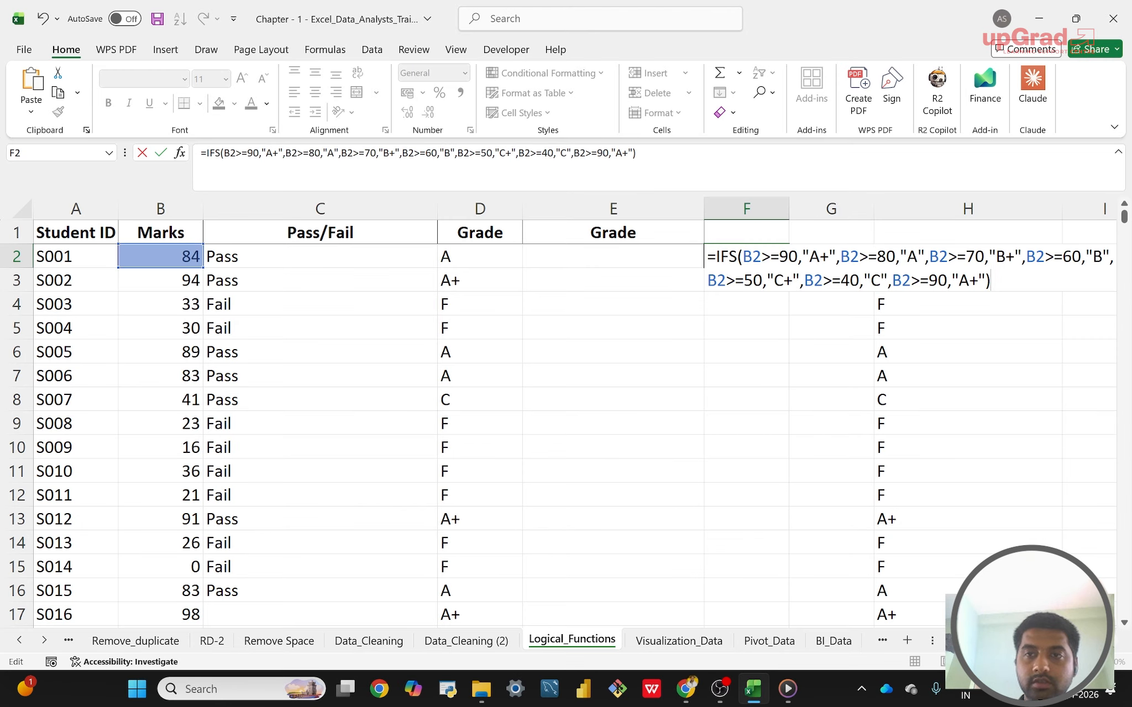
key("BackSpace")
key("BackSpace")
key("BackSpace")
key("BackSpace")
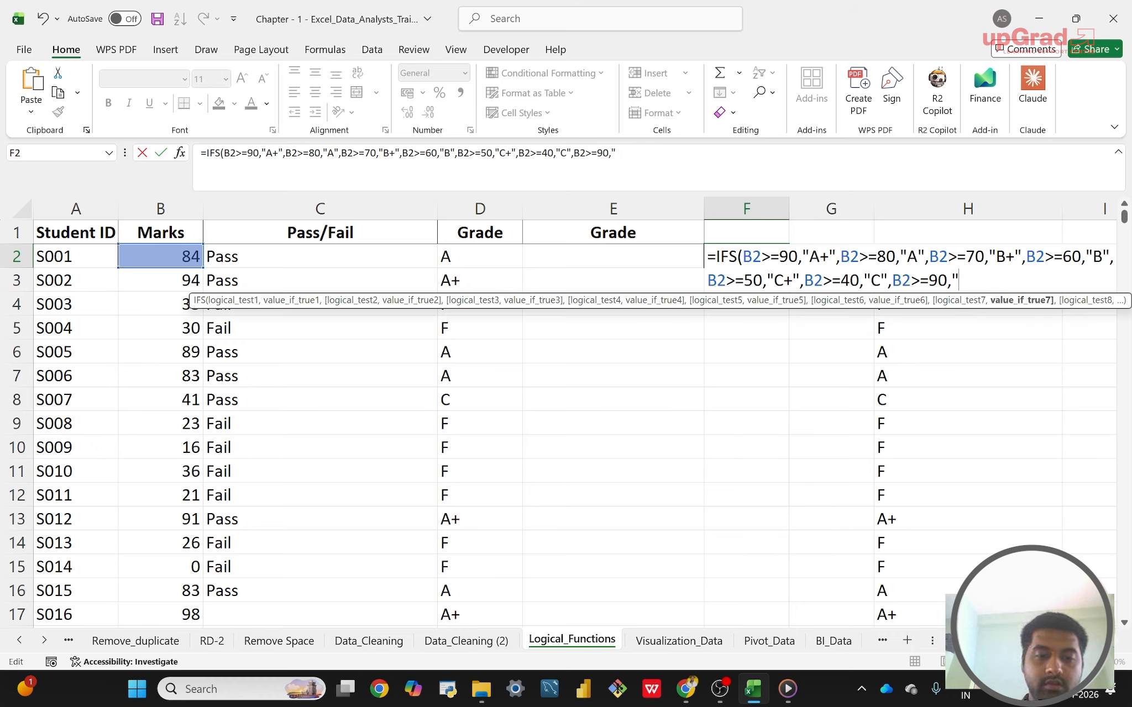
type("F")
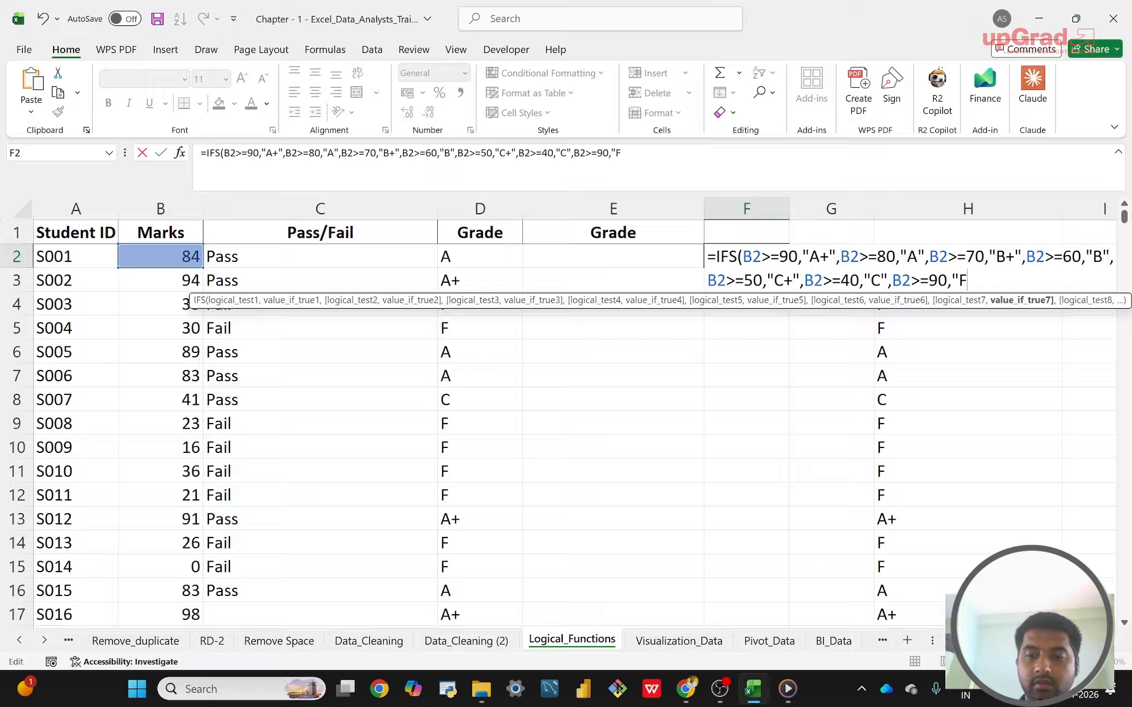
type("\"")
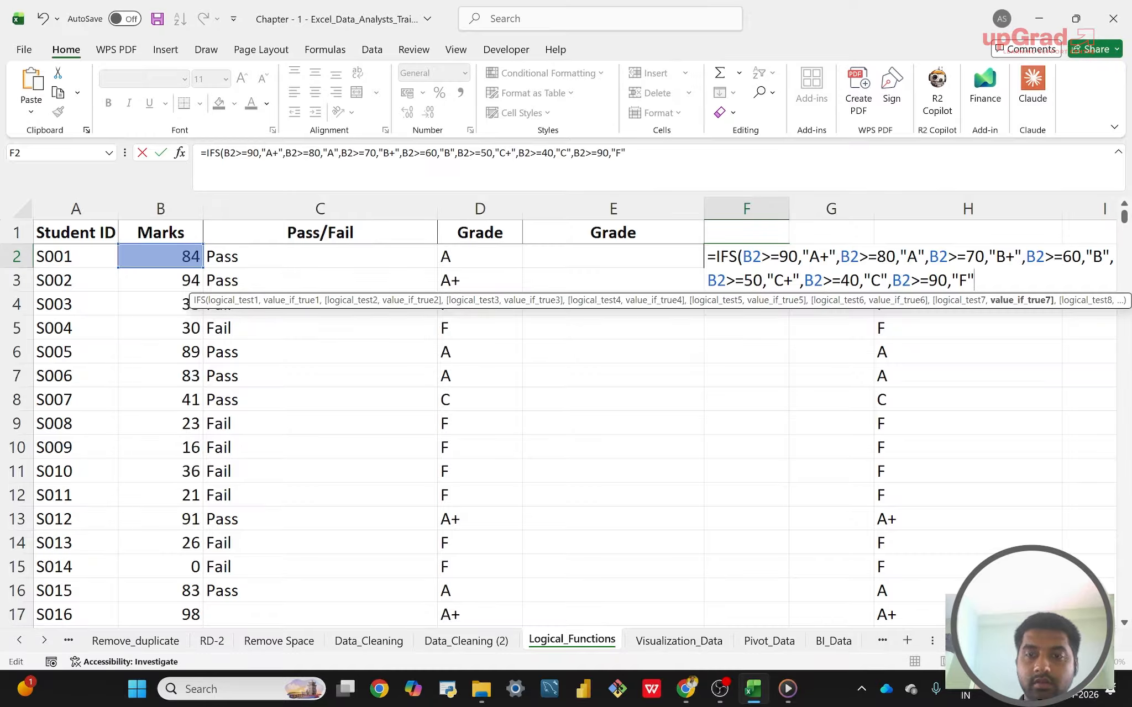
type(")")
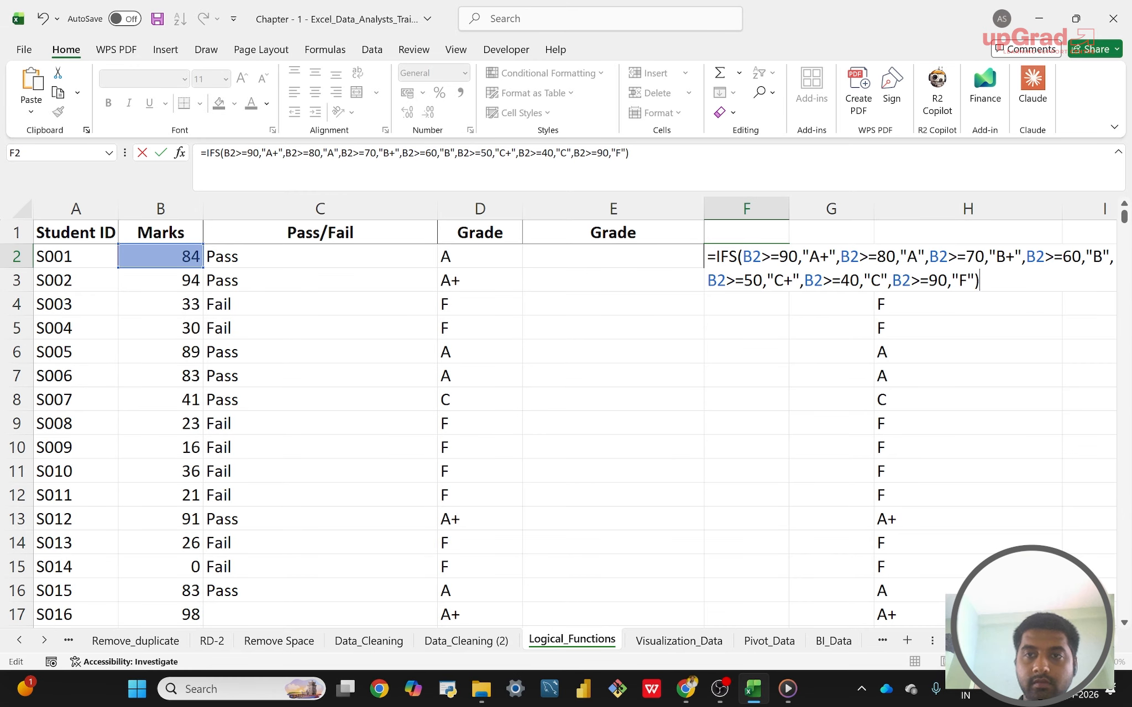
- Change the last condition's test in the F2 IFS formula to B2<90 and enter the formula
key("Left")
key("Left")
key("Left")
key("Left")
key("Left")
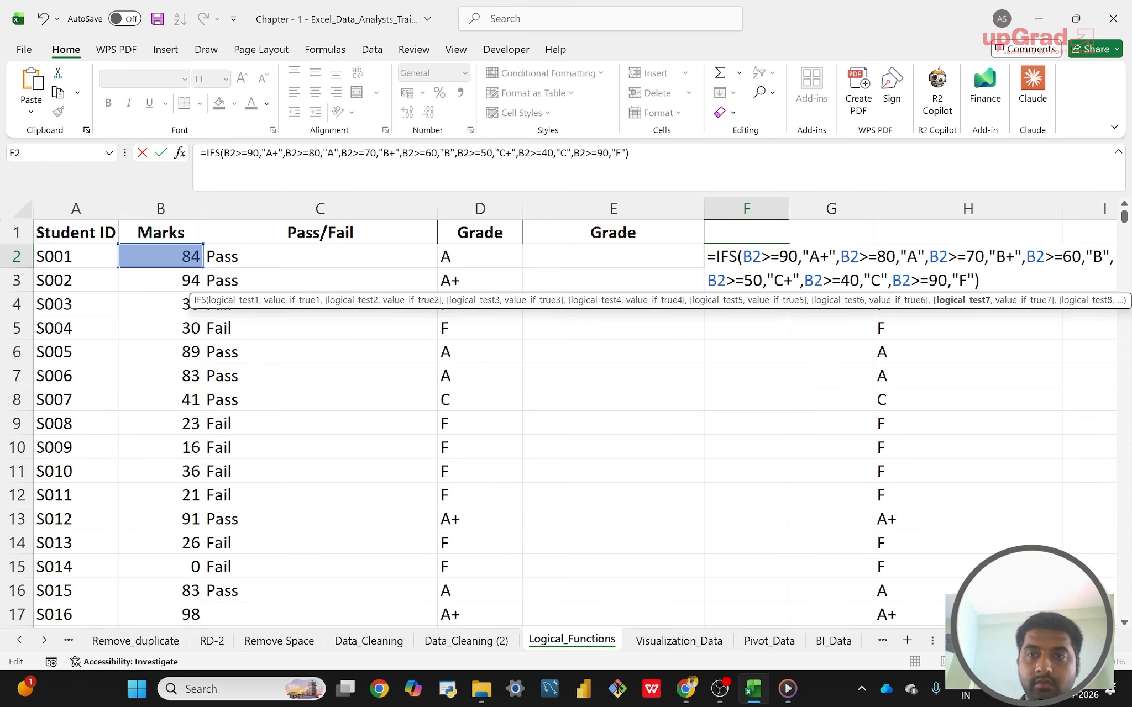
key("Delete")
key("BackSpace")
type("<")
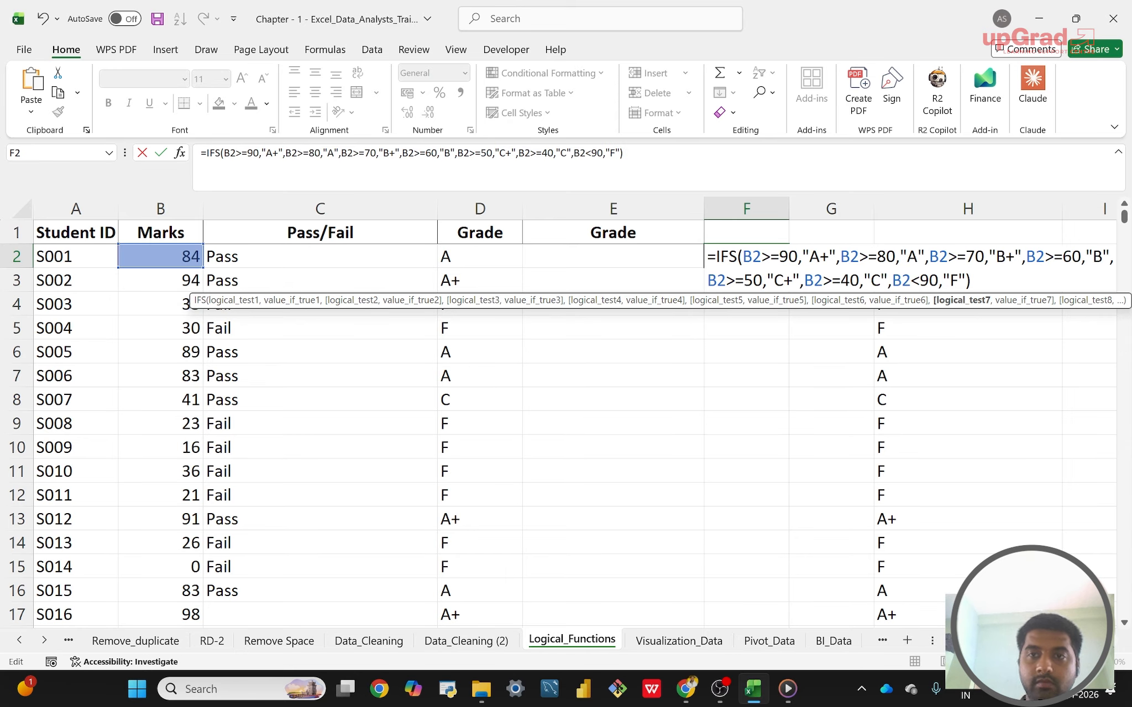
key("ctrl+a")
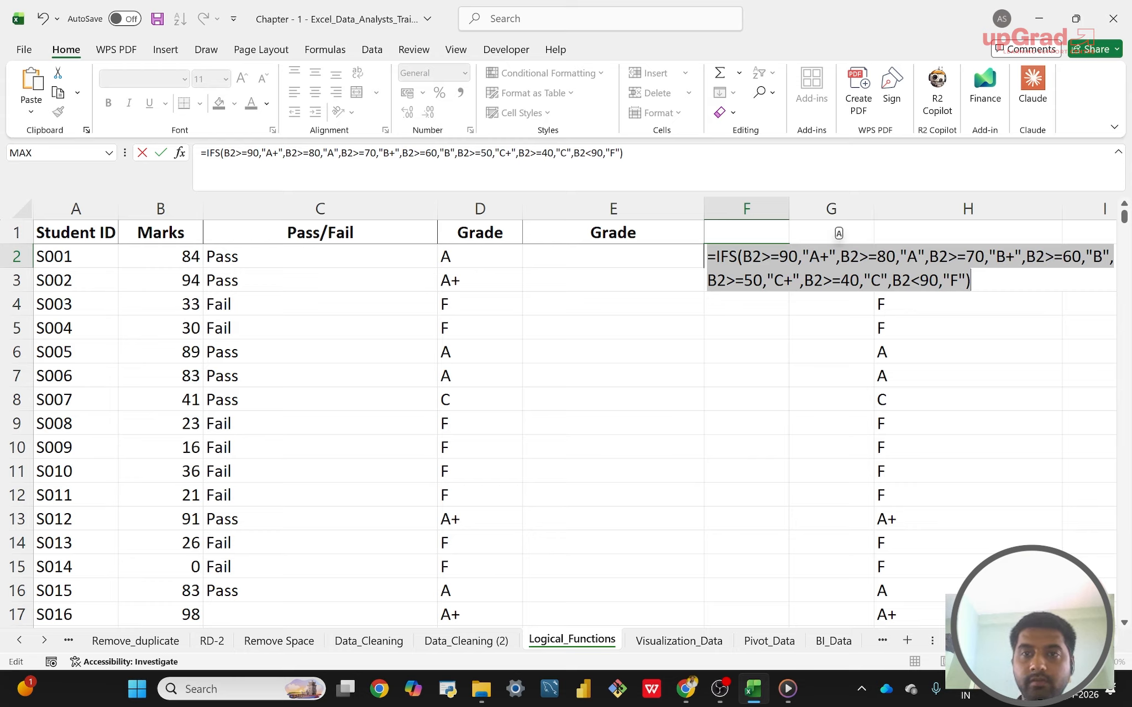
key("Return")
- Fill the IFS formula from F2 down to F15 and review the formula in F2
left_click(756, 253)
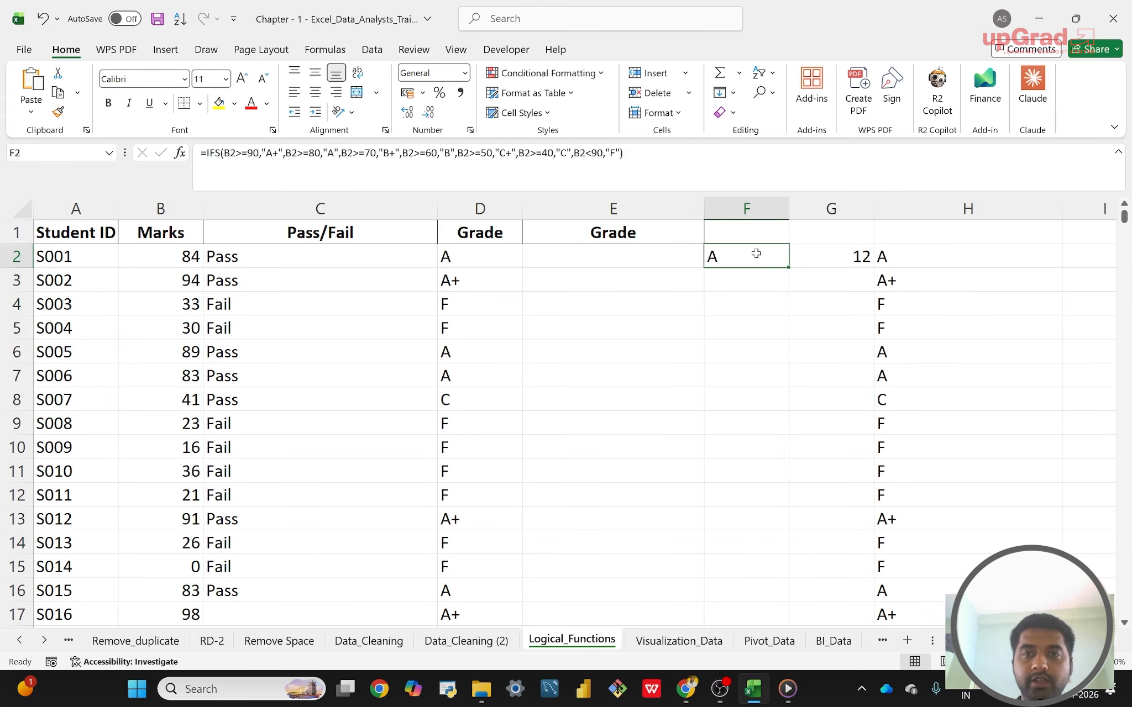
left_click_drag(788, 268, 798, 577)
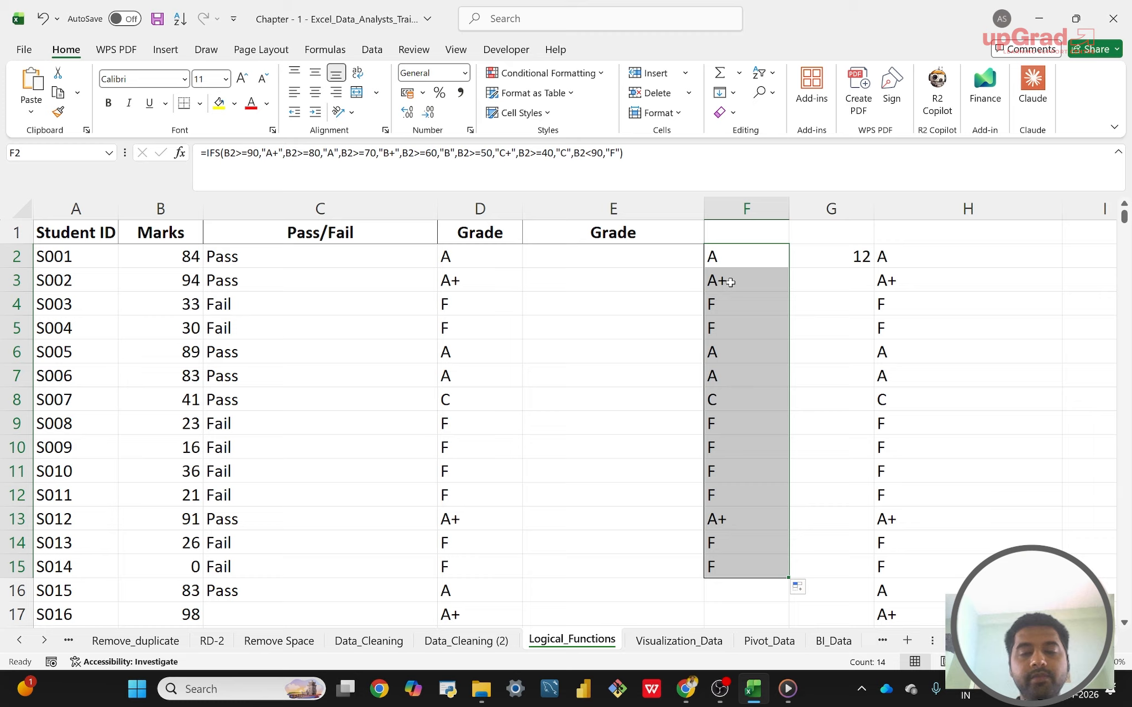
left_click(738, 255)
double_click(739, 255)
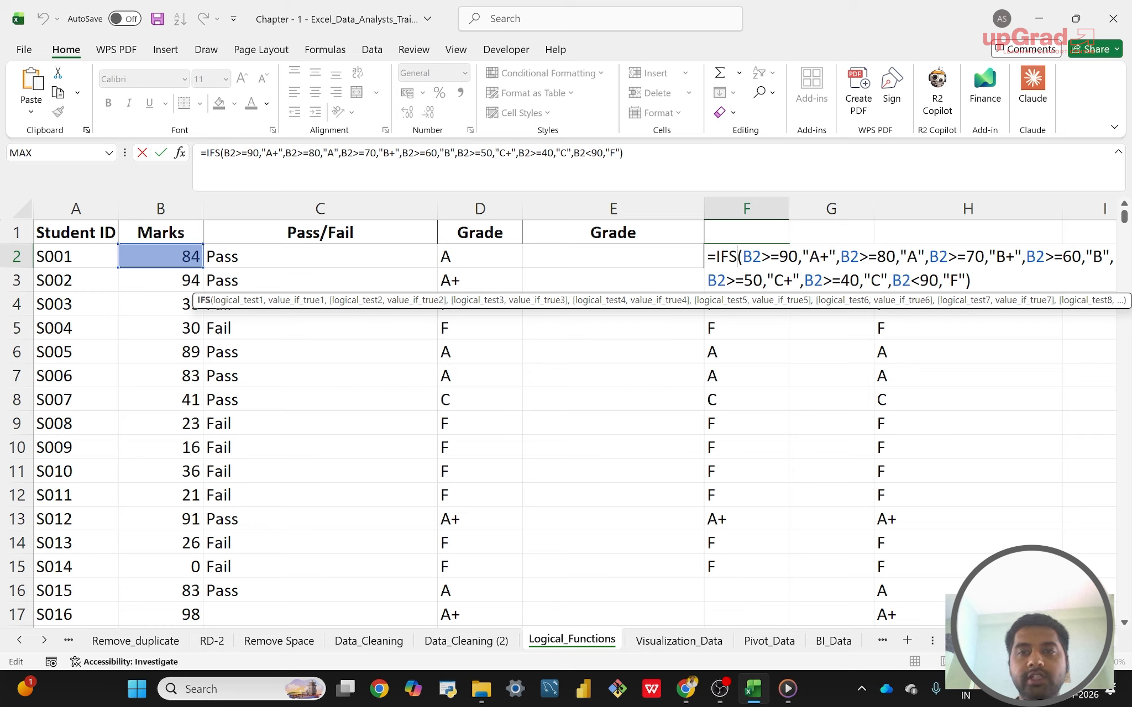
key("Return")
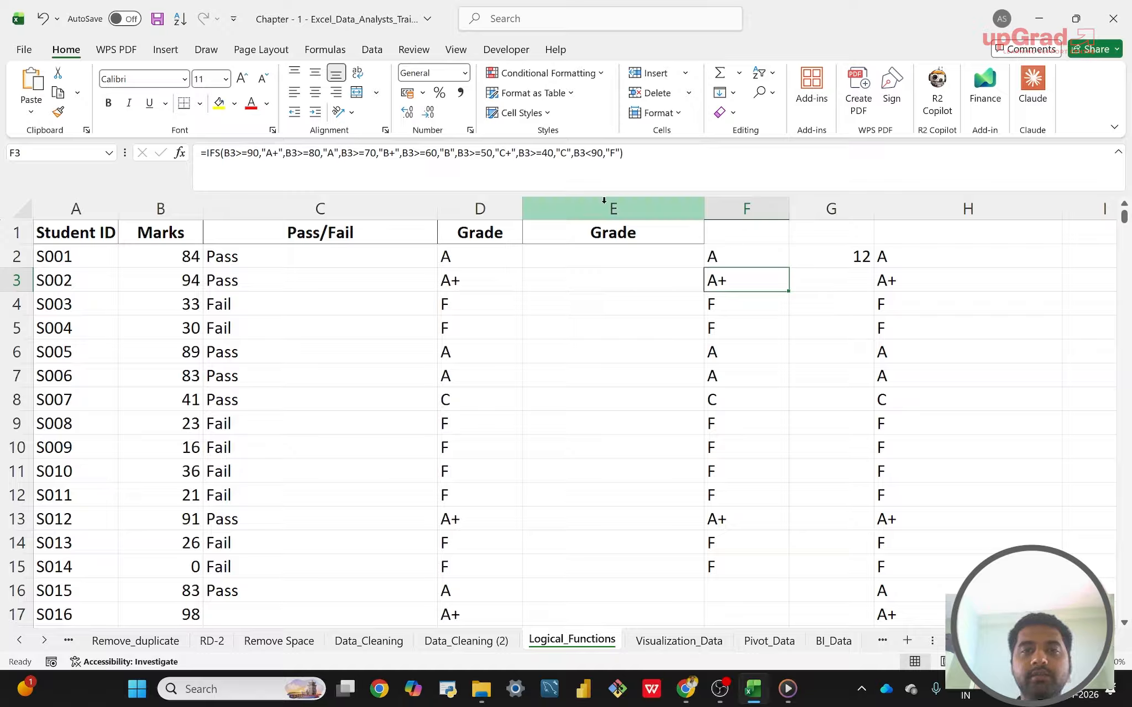
- Copy the Grade header from E1 into F1 above the IFS results
left_click(617, 229)
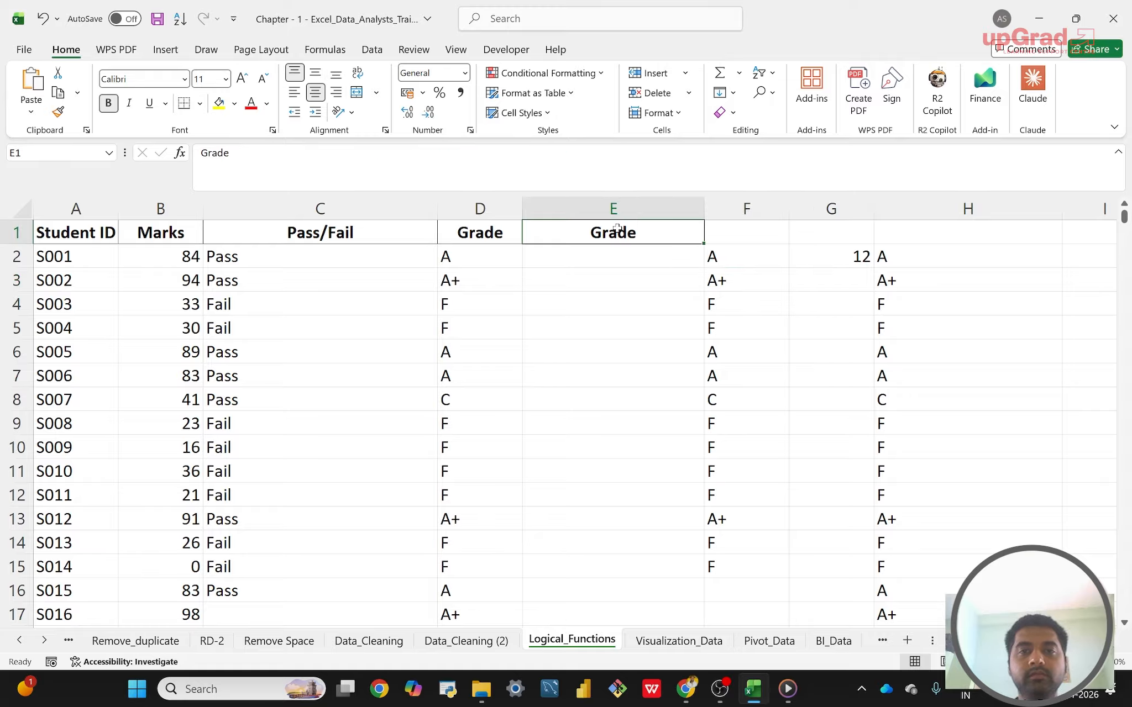
key("ctrl+c")
left_click(745, 230)
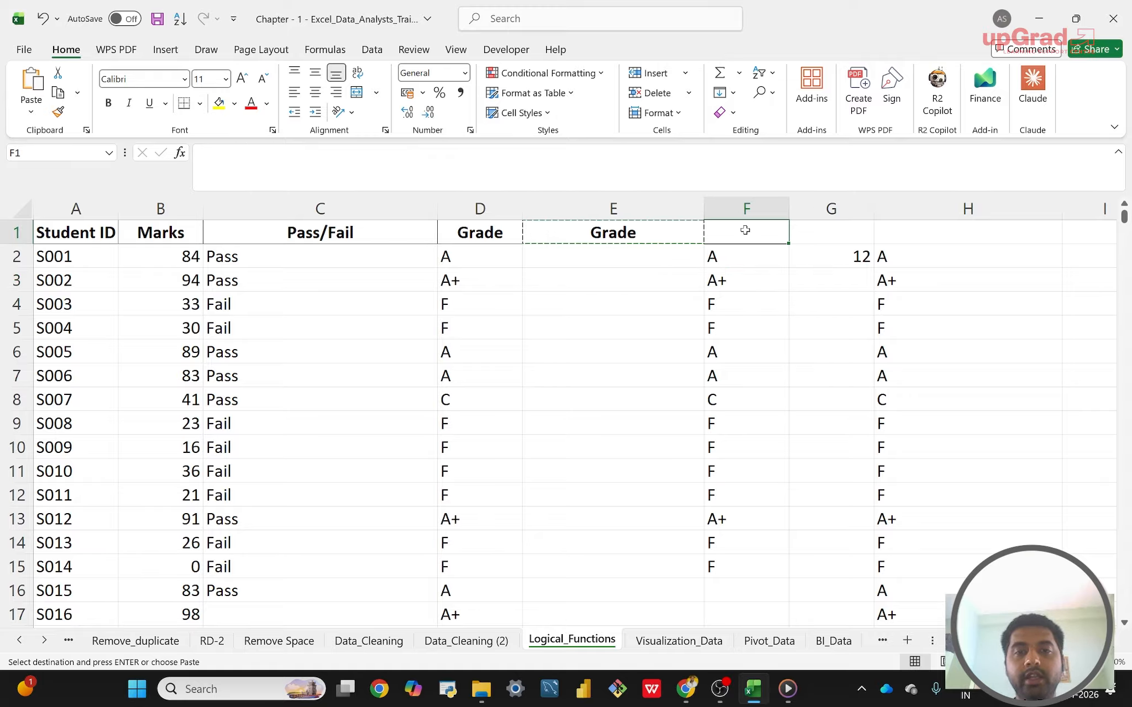
key("ctrl+v")
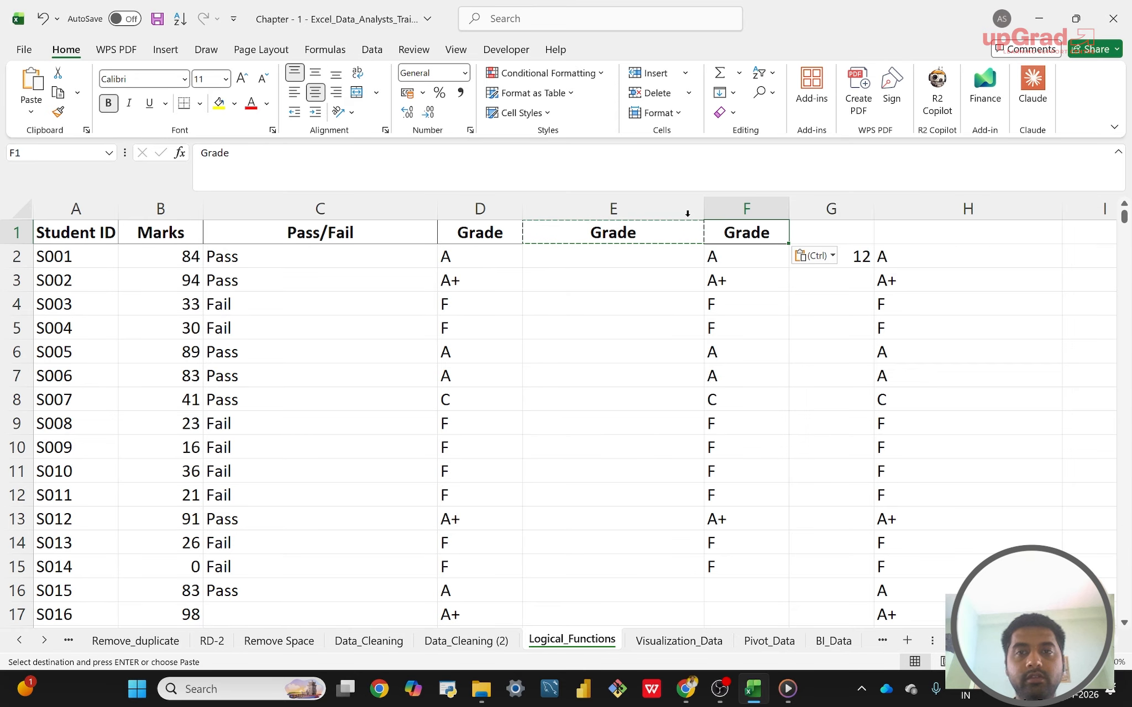
- Delete the whole of column E, which holds only the spare Grade header
left_click(619, 206)
right_click(620, 207)
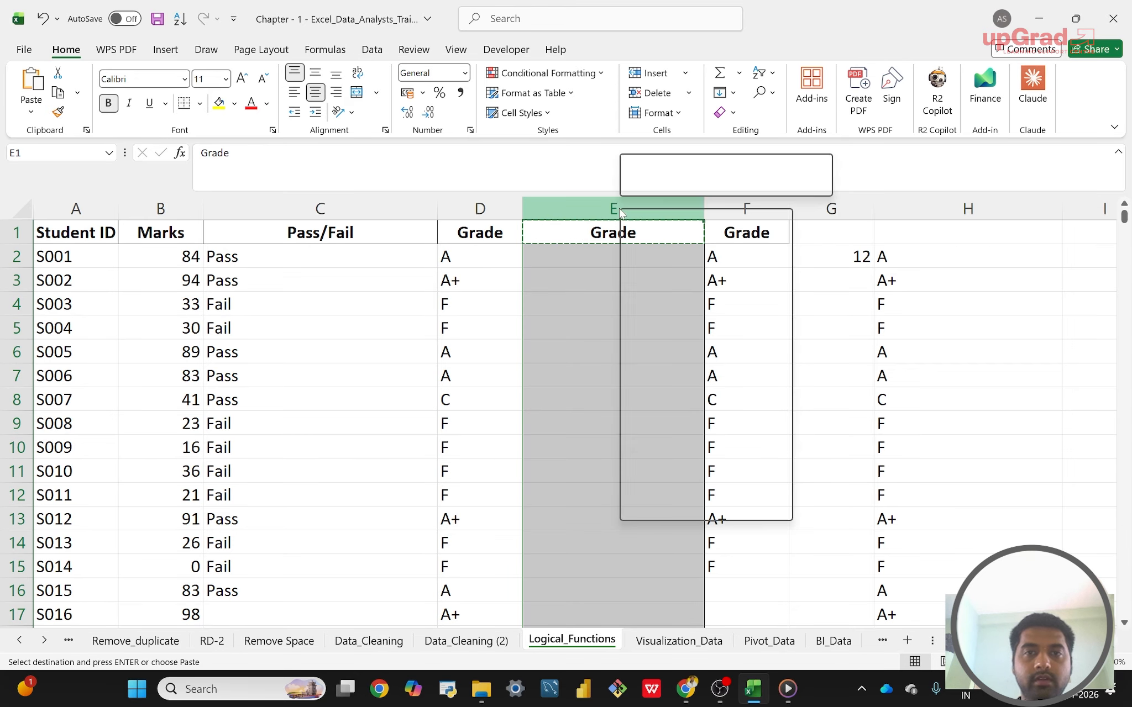
left_click(654, 386)
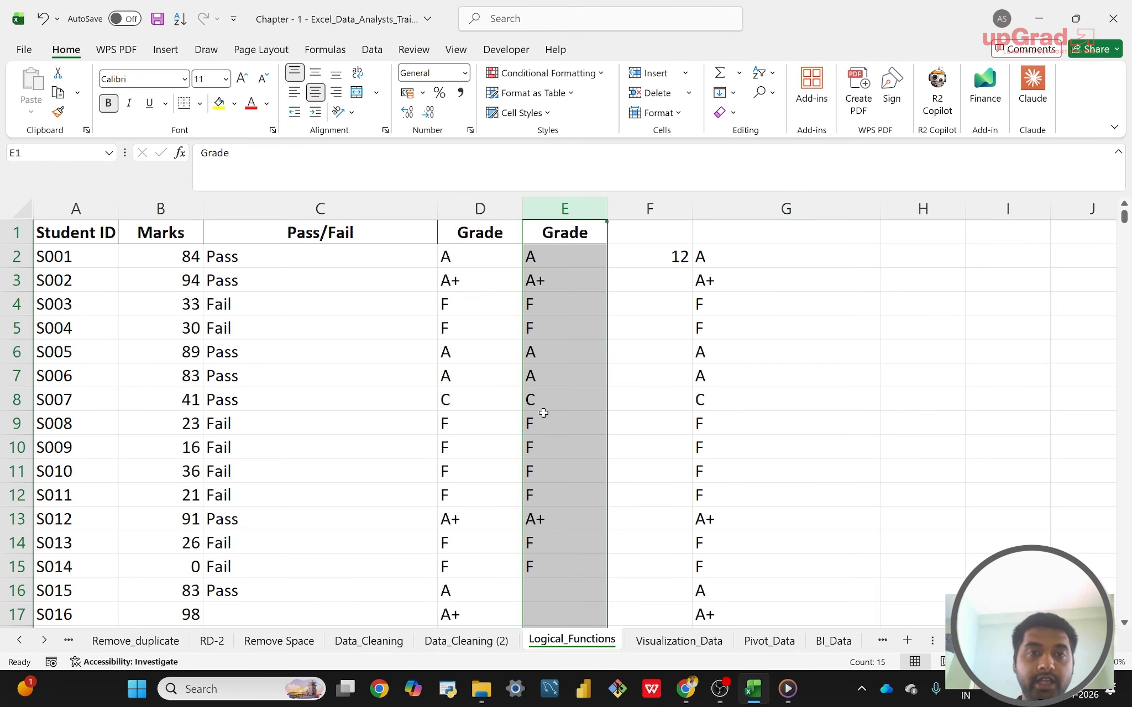
left_click(449, 648)
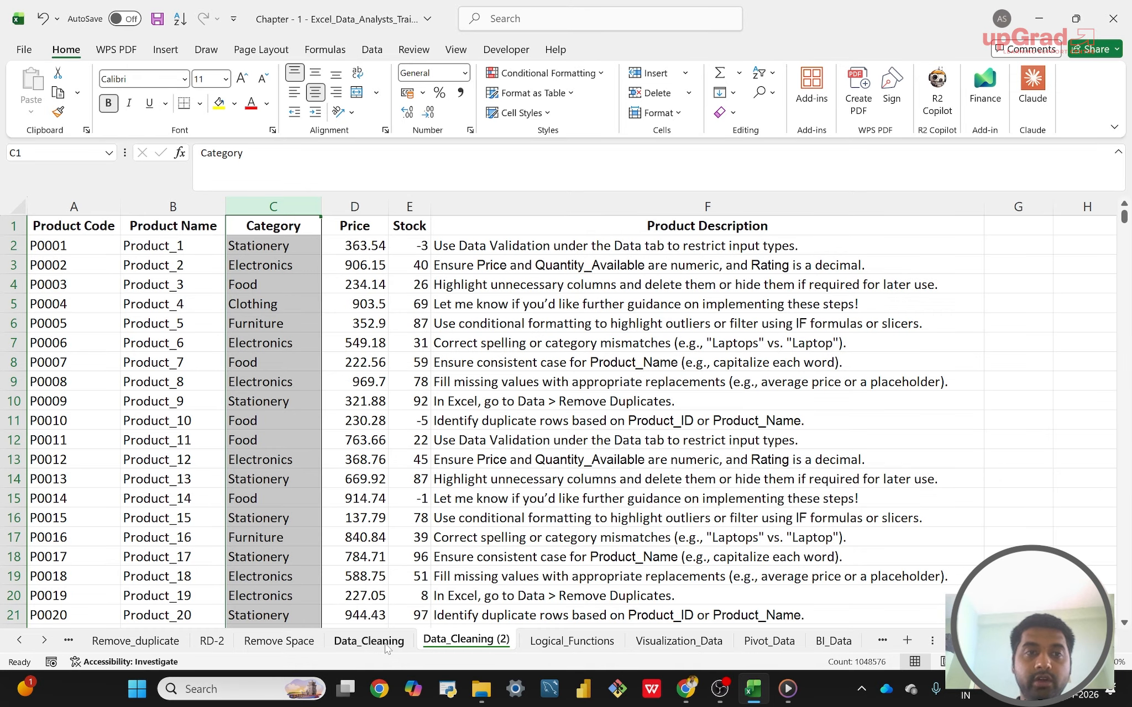
left_click(549, 645)
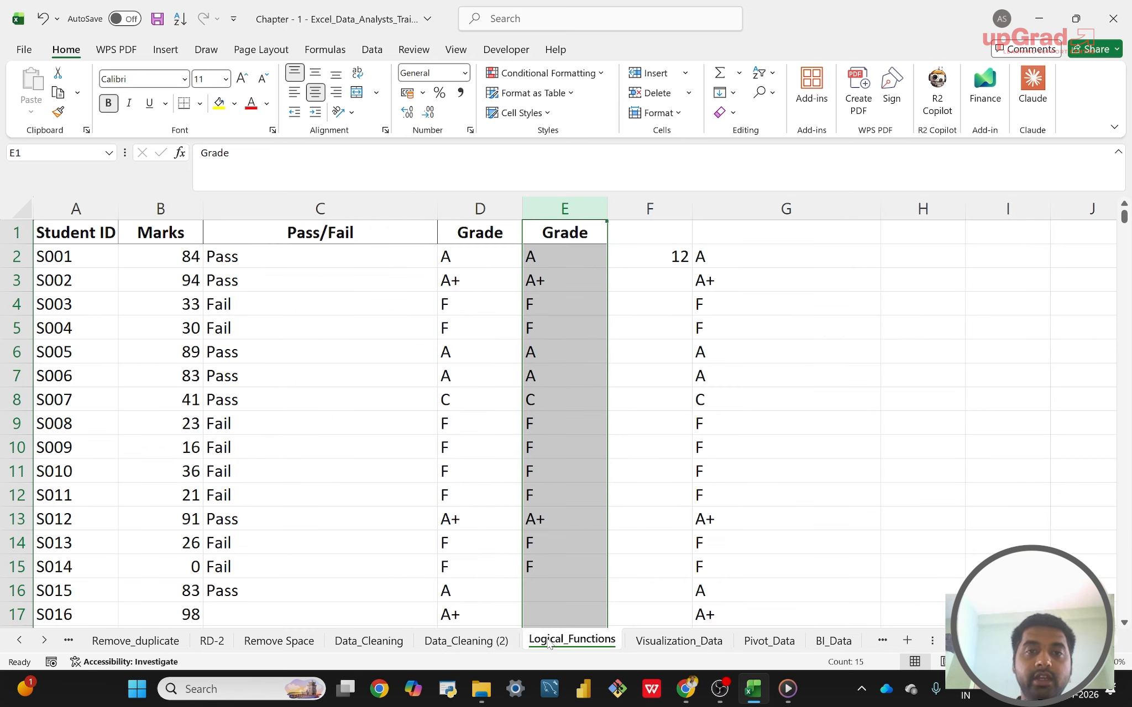